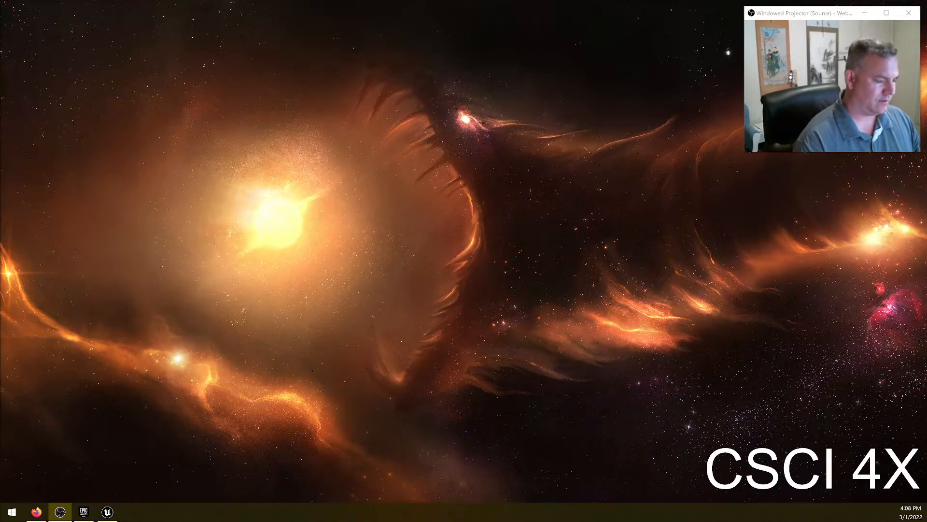
- Switch to the browser and go to page 3 of the Mixamo character list
key(alt+Tab)
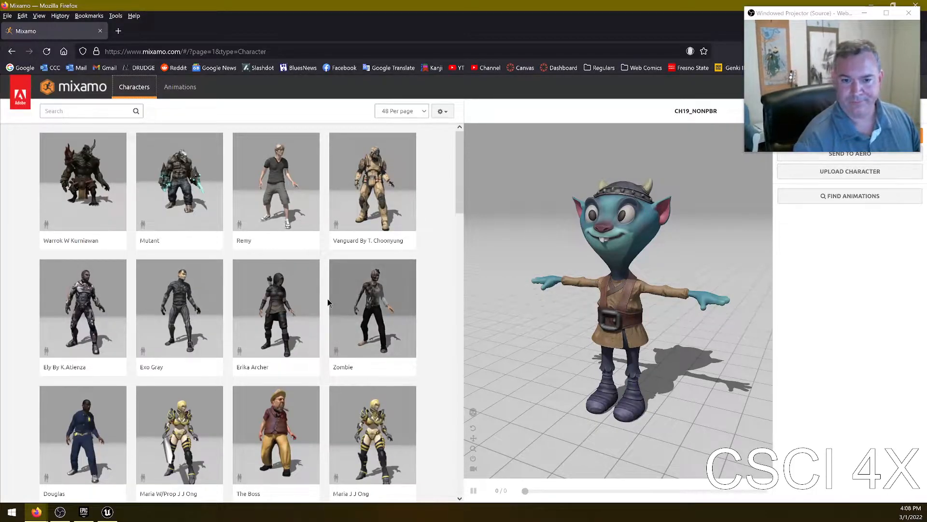
scroll(338, 304, down, 15)
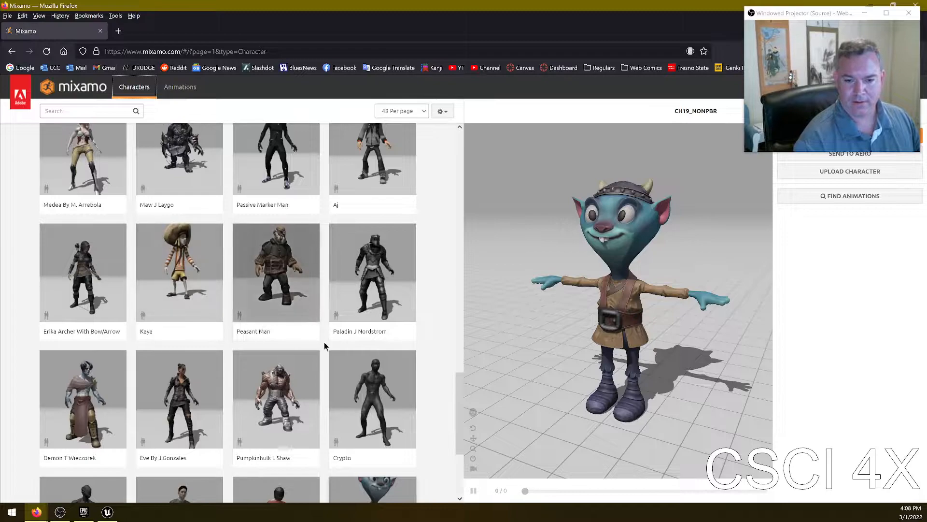
scroll(319, 270, up, 7)
scroll(307, 263, down, 6)
scroll(358, 272, down, 5)
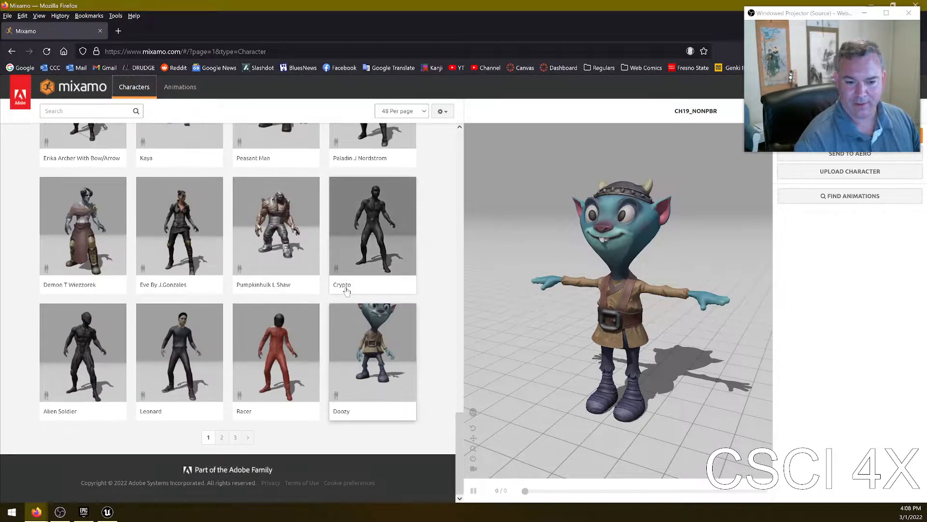
click(234, 439)
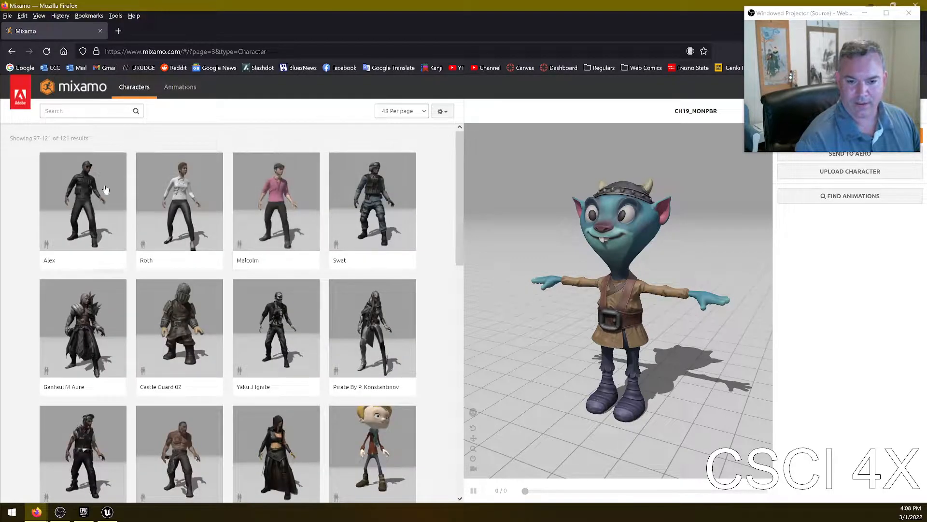
- Load the Steve character into the viewer, accepting the replace-character warning
scroll(428, 283, down, 6)
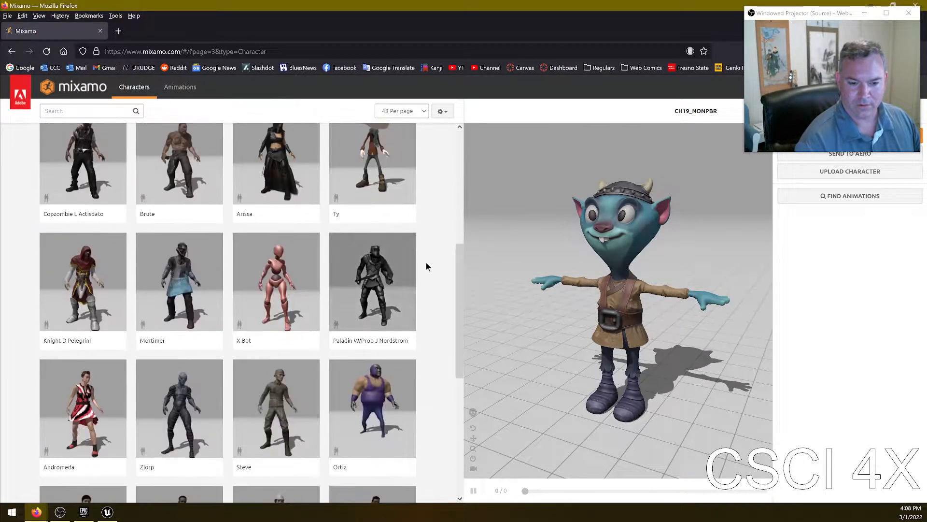
scroll(433, 266, down, 2)
click(268, 272)
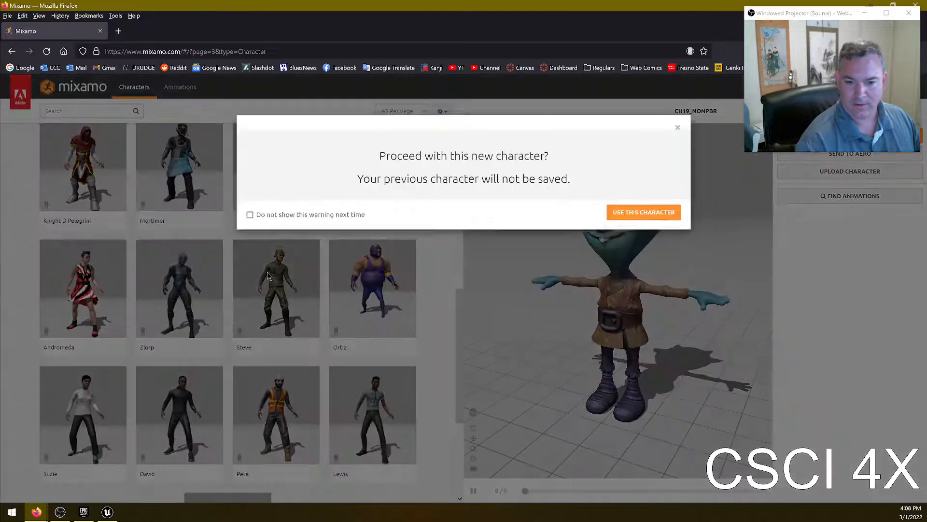
click(632, 225)
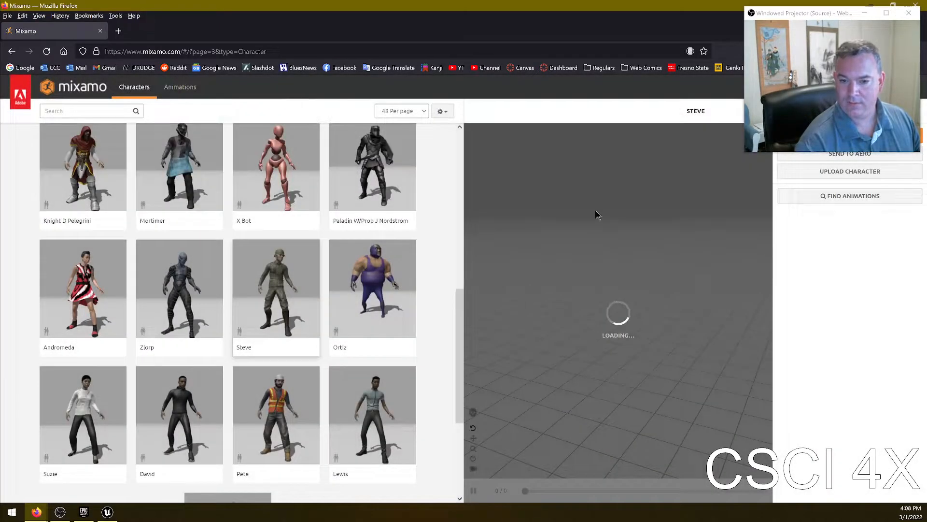
- Load the Morak character from the end of page 3 into the viewer
scroll(359, 367, down, 1)
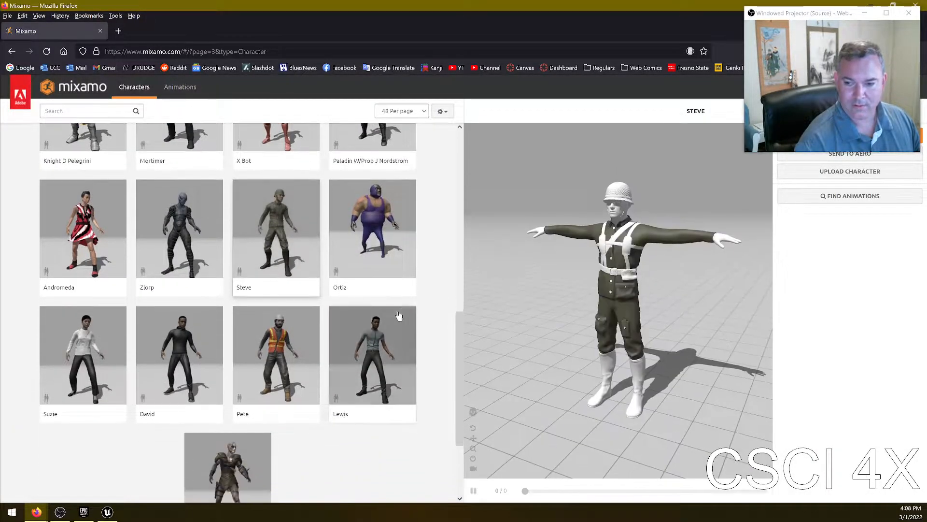
scroll(290, 334, down, 2)
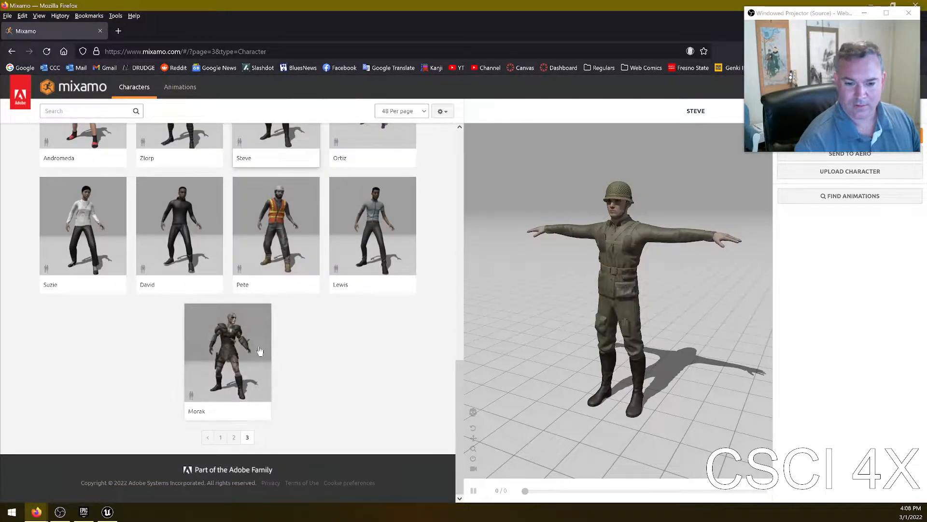
click(242, 357)
click(638, 211)
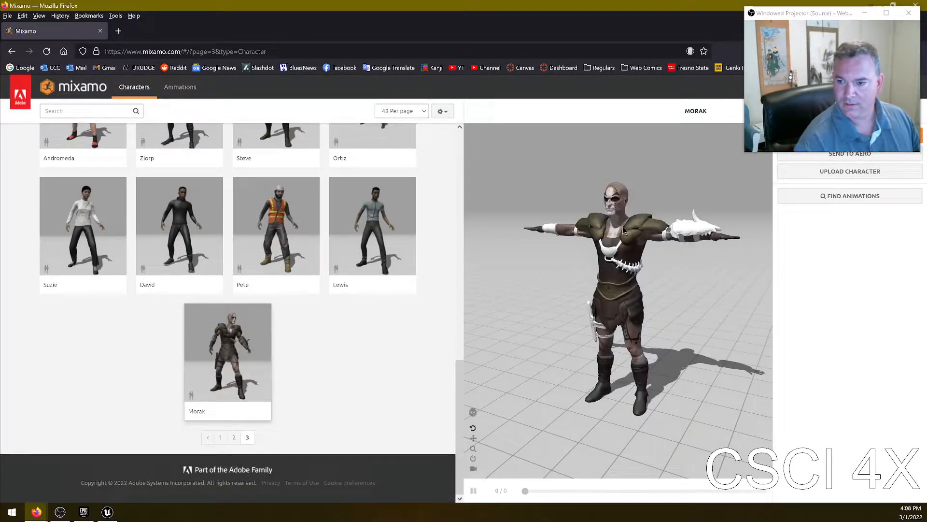
- Try the Alex, Pirate By P. Konstantinov and Swat characters in the viewer, turning off the warning
scroll(287, 246, up, 12)
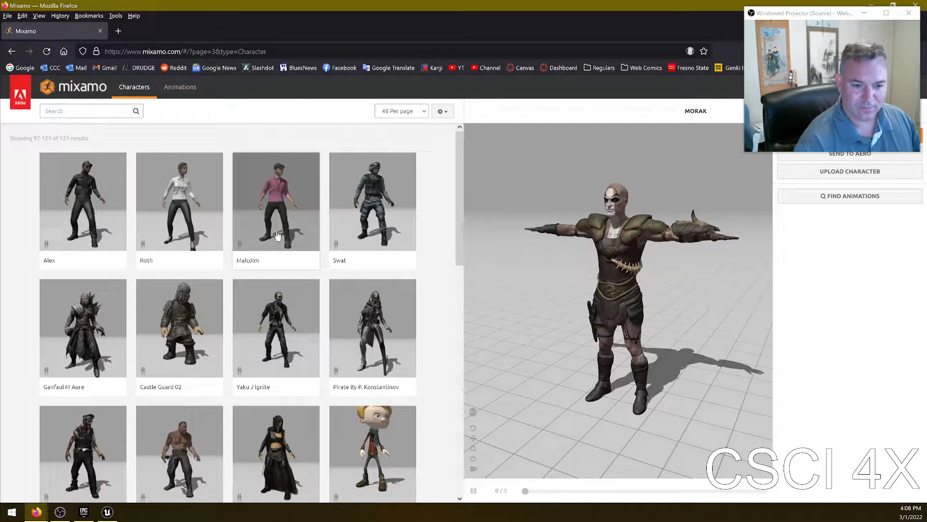
click(91, 204)
click(615, 215)
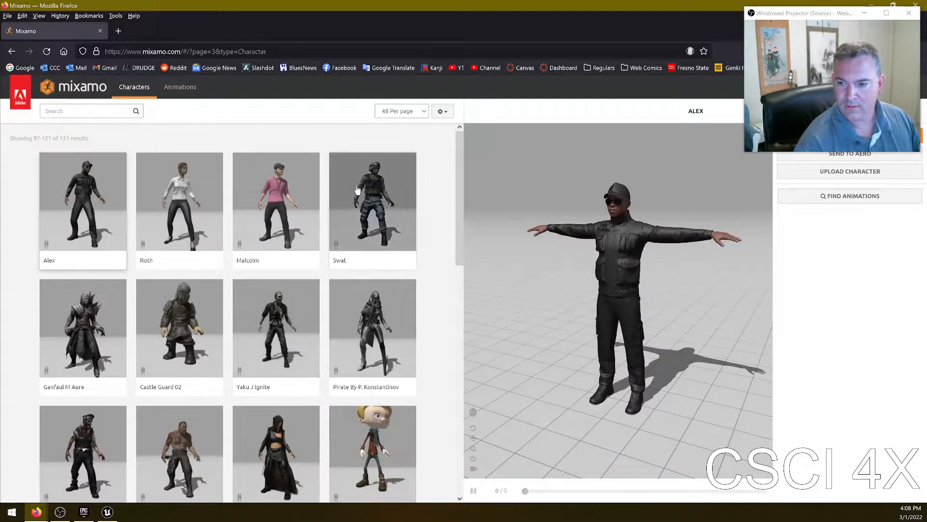
click(357, 223)
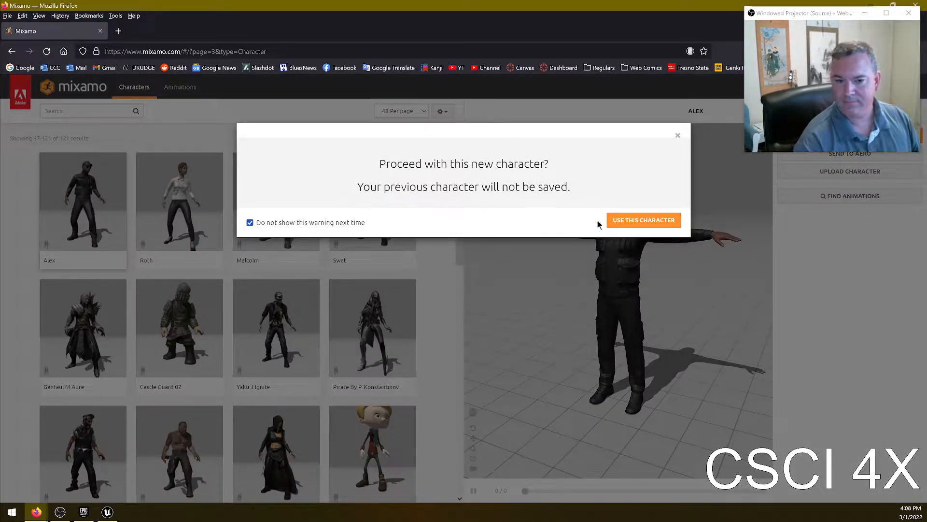
click(644, 221)
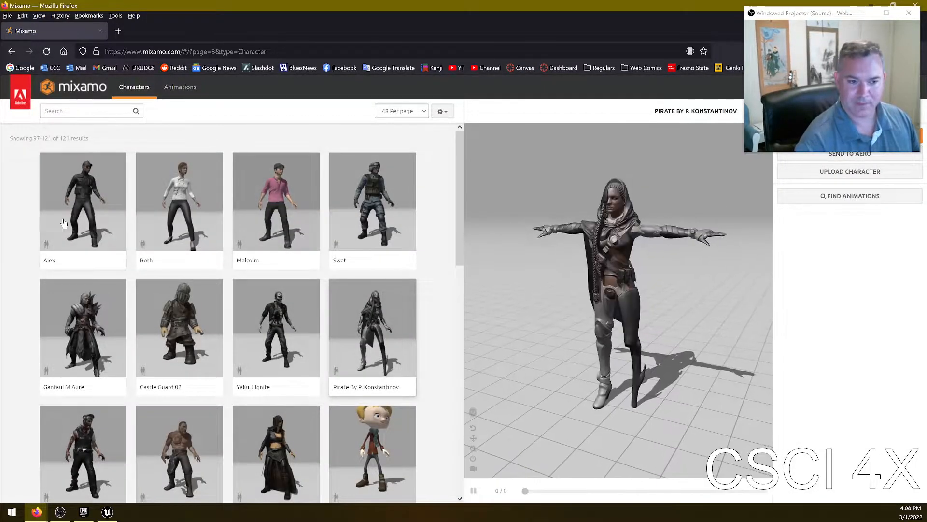
click(385, 202)
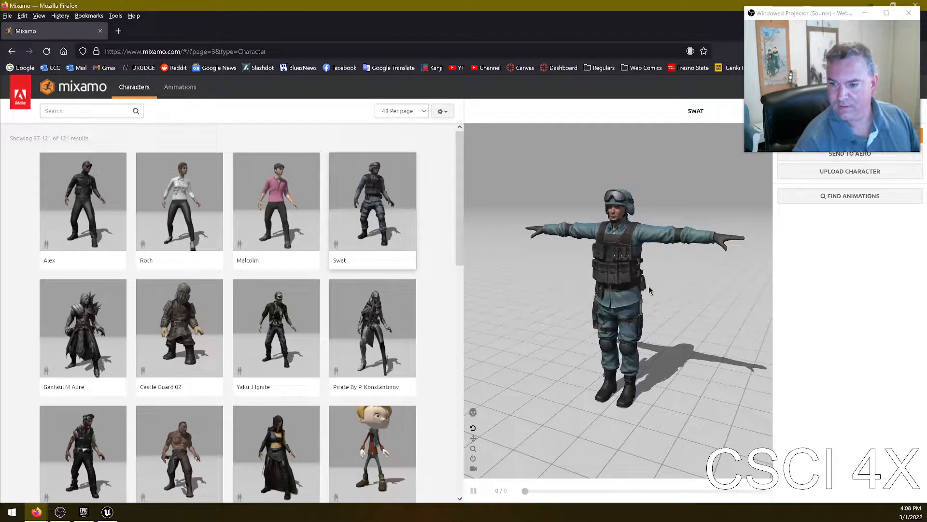
- Select the Alex character and open its download settings
click(89, 180)
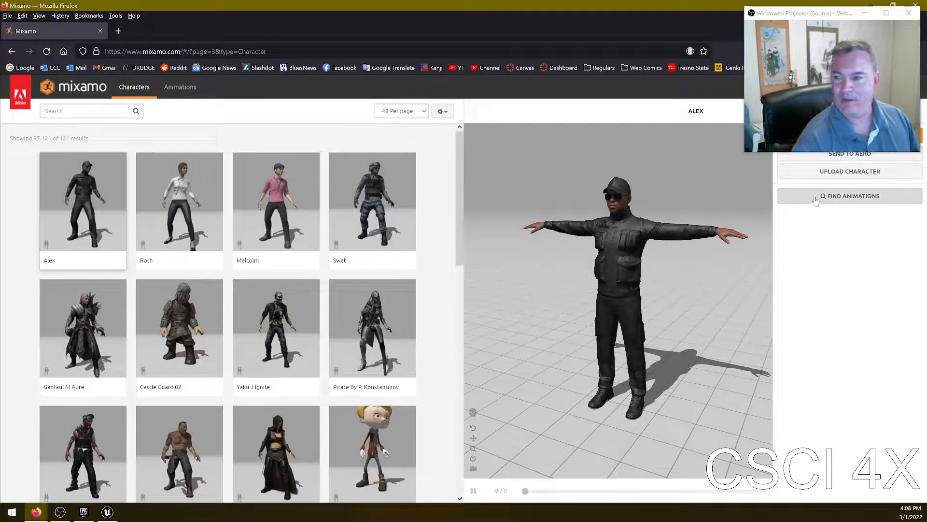
drag(264, 4, 396, 1)
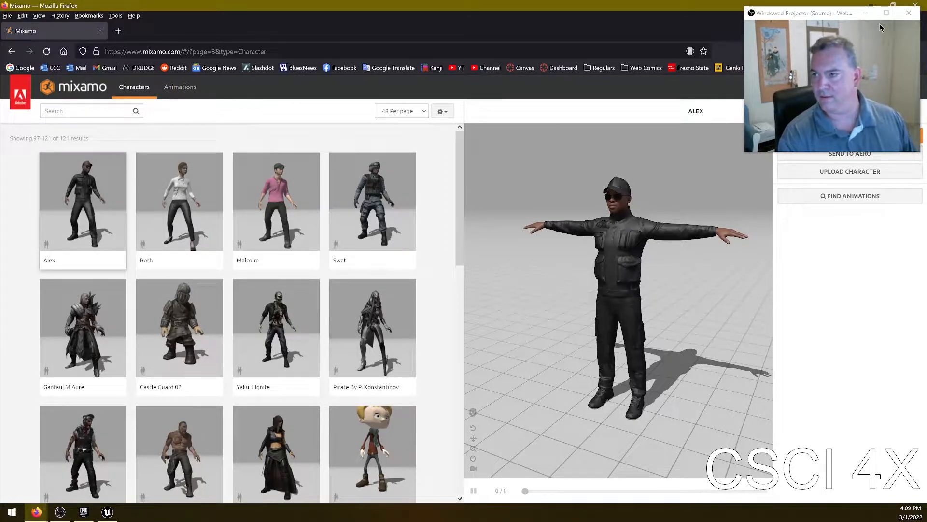
drag(846, 22, 777, 269)
click(838, 136)
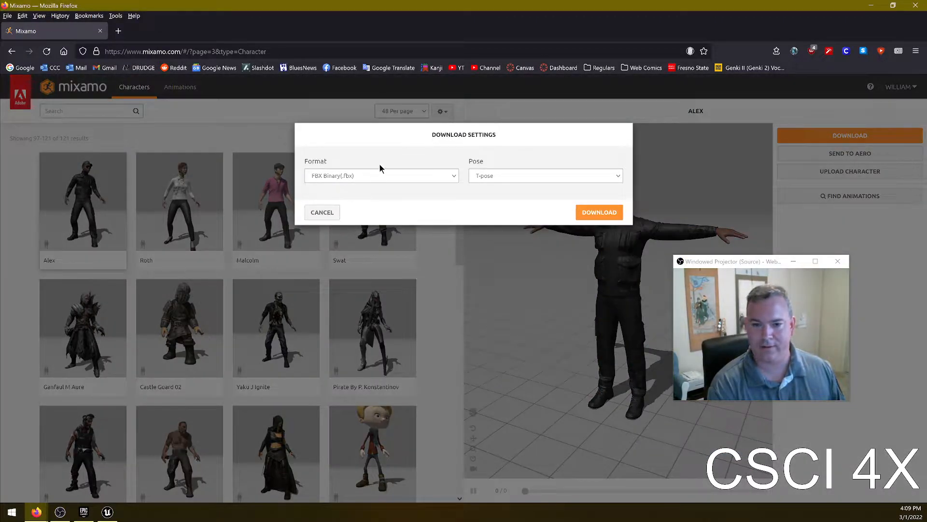
- Download the character in FBX Binary (.fbx) format with the T-pose pose
click(376, 176)
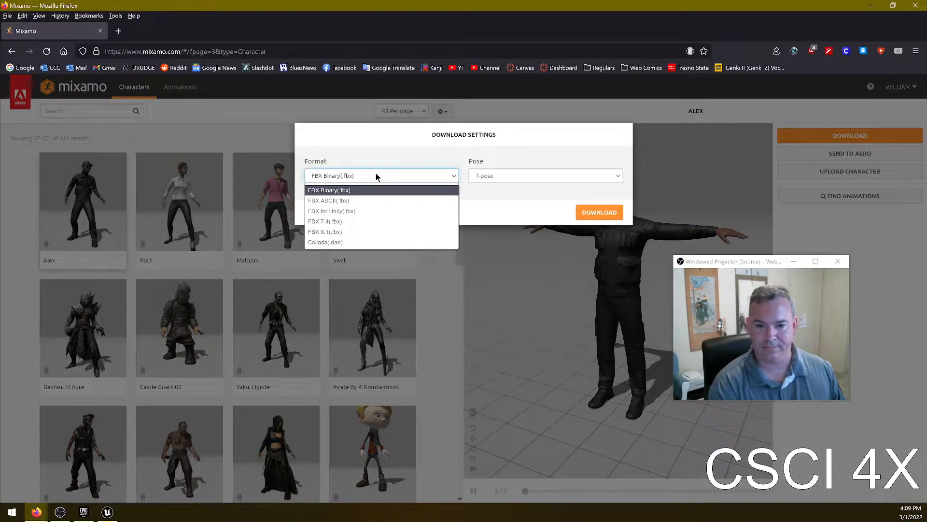
click(382, 176)
click(508, 174)
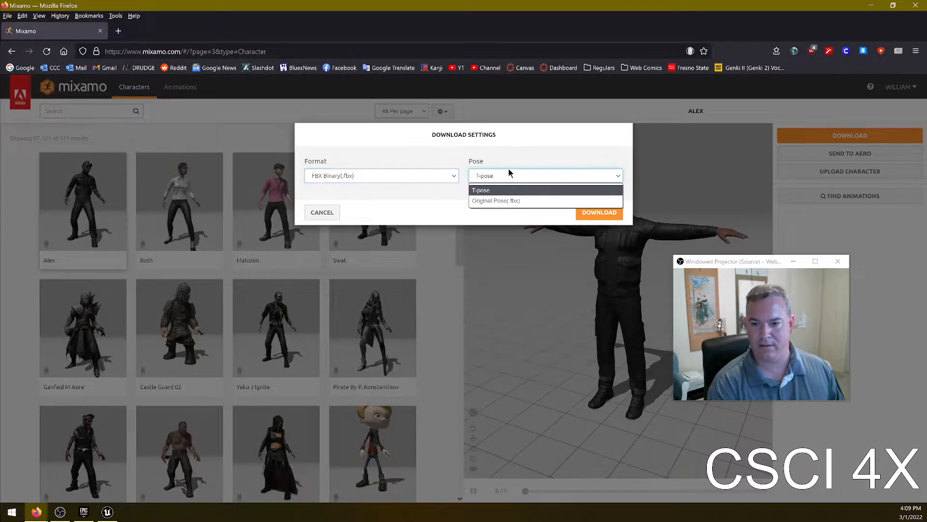
click(507, 190)
click(599, 213)
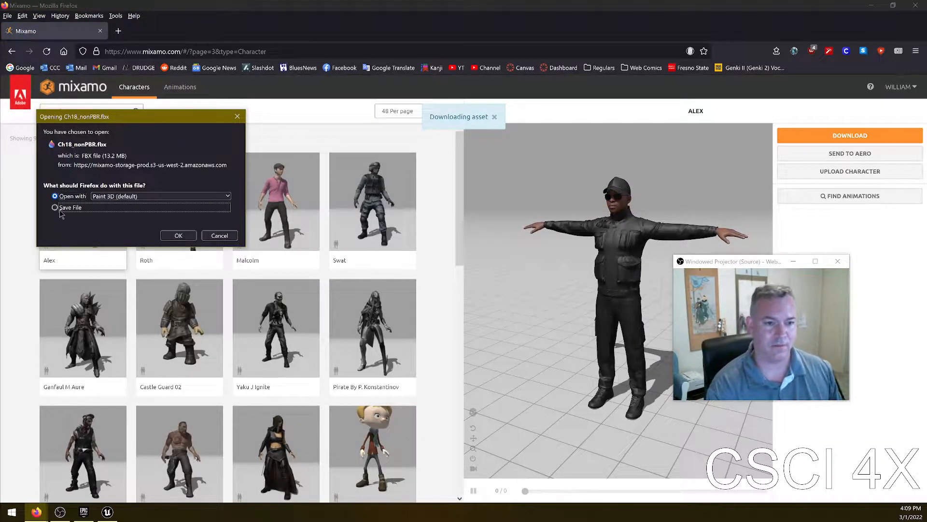
- Save the file Ch18_nonPBR.fbx to the Desktop
click(172, 238)
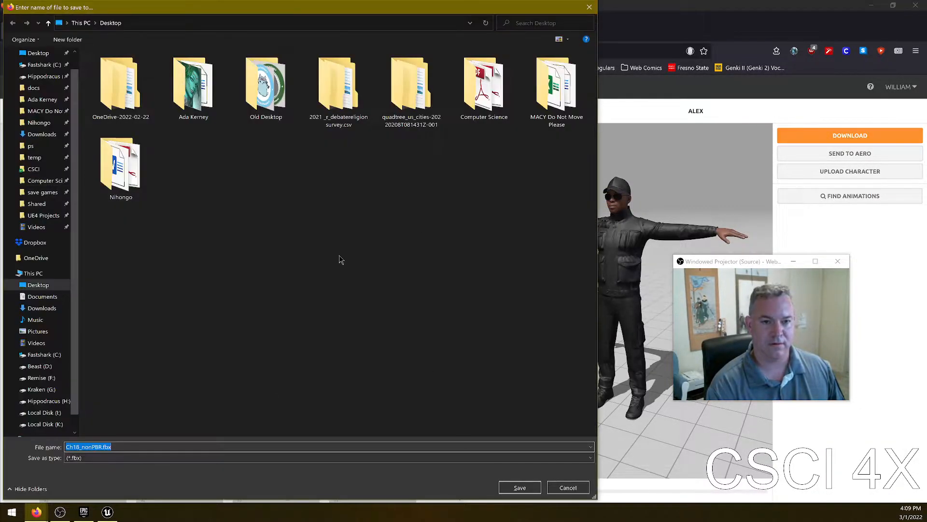
click(518, 487)
drag(751, 262, 824, 26)
click(837, 310)
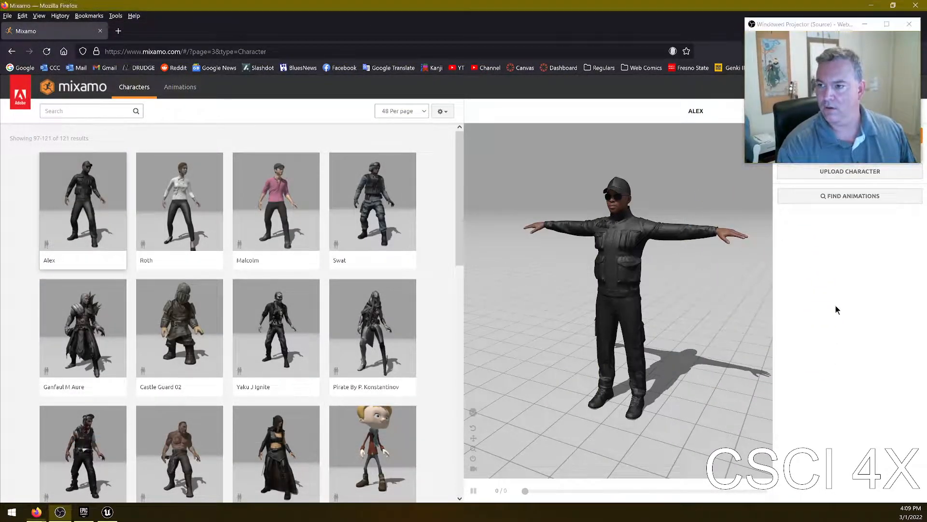
- Switch to Unreal Editor, create a new folder named Alex inside the Bill content folder and open it
key(alt+Tab)
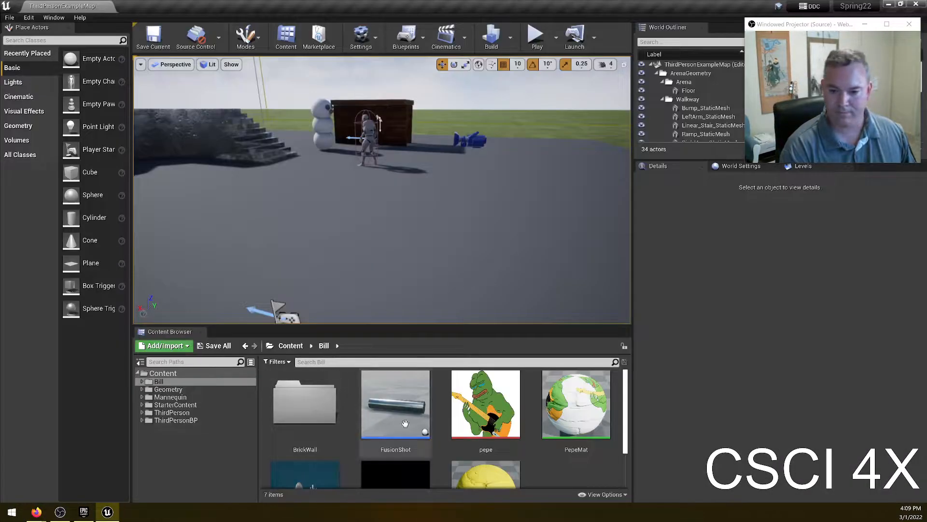
scroll(540, 440, down, 2)
right_click(569, 440)
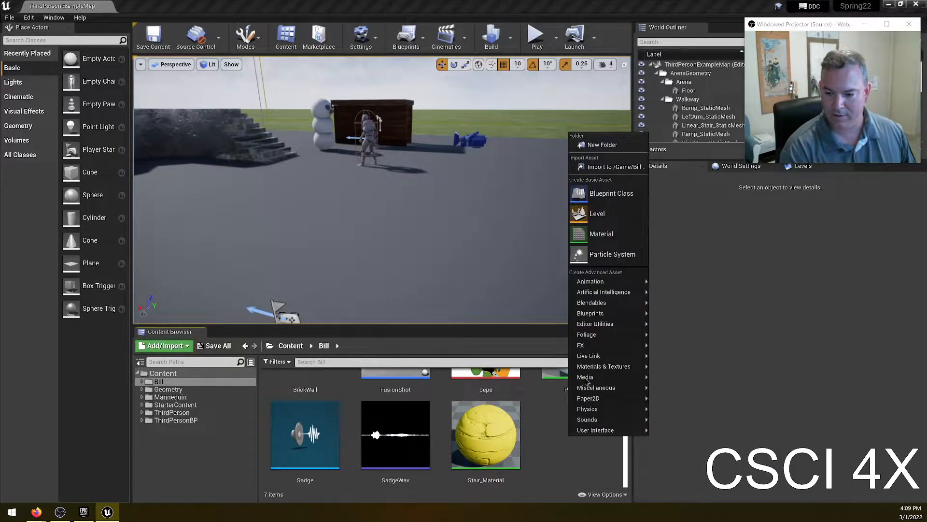
click(602, 145)
text(Ale)
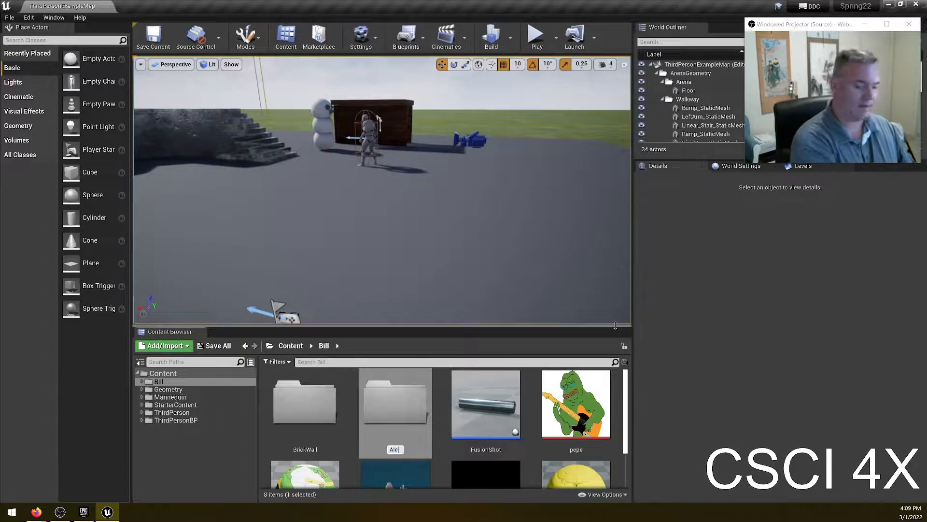
text(x)
key(Return)
key(Return)
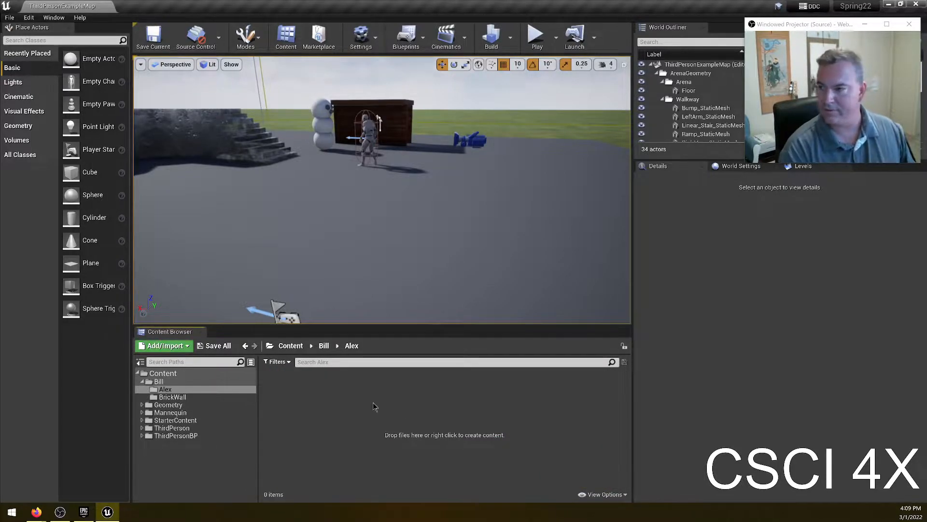
- Import Ch18_nonPBR.fbx from the Desktop into the Alex folder with the default FBX import options
click(164, 345)
mouse_move(193, 185)
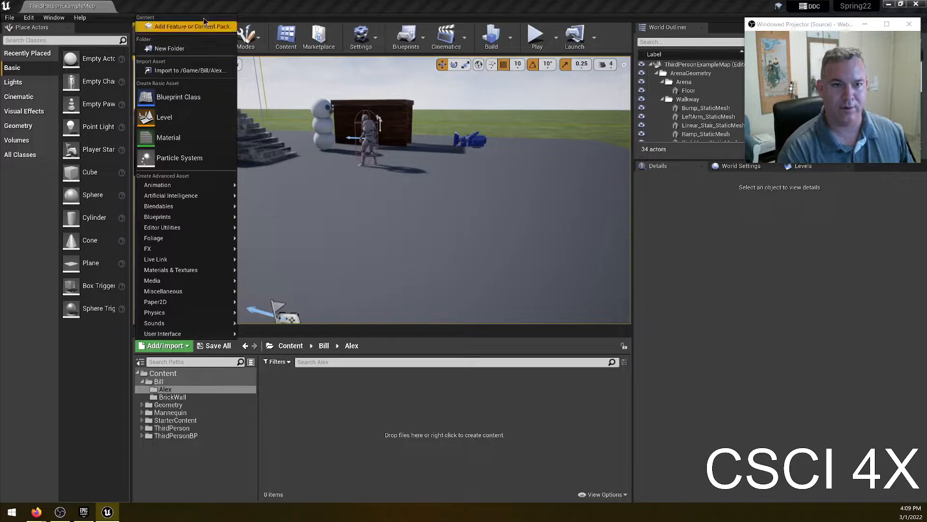
click(203, 71)
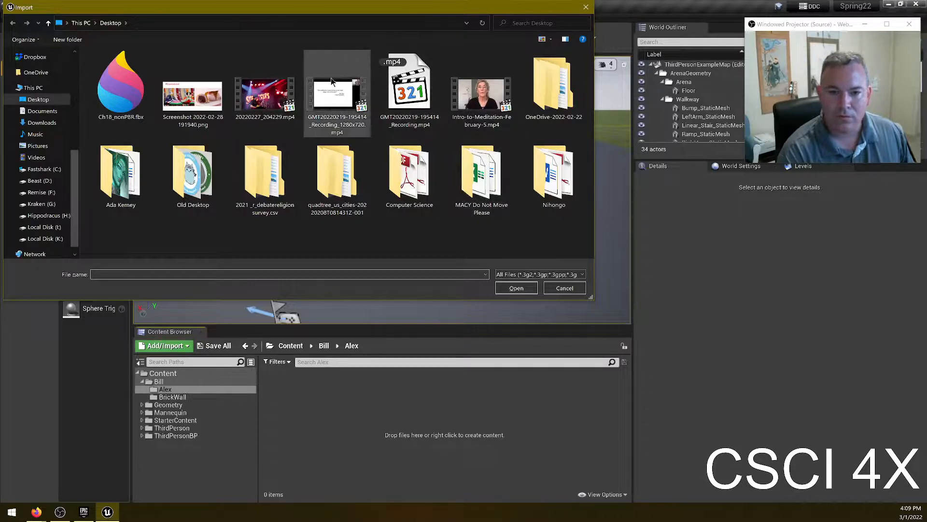
double_click(120, 87)
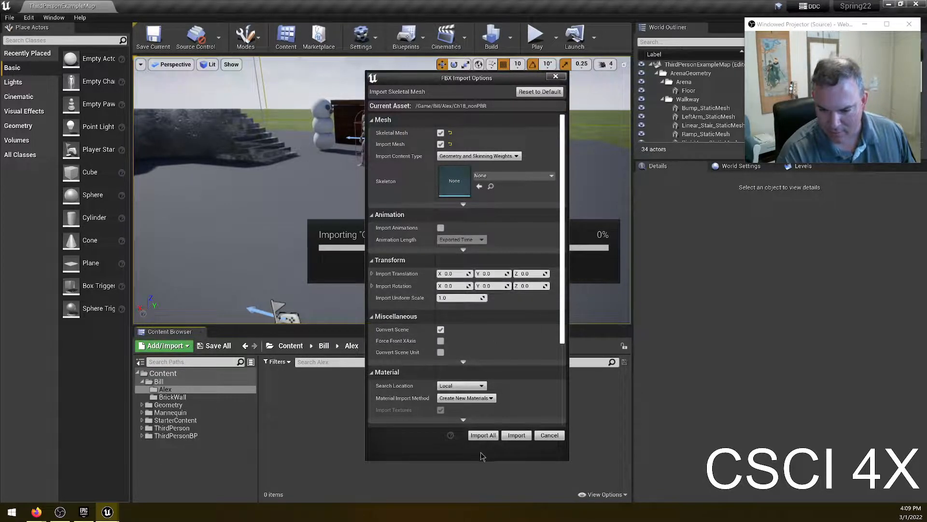
click(516, 435)
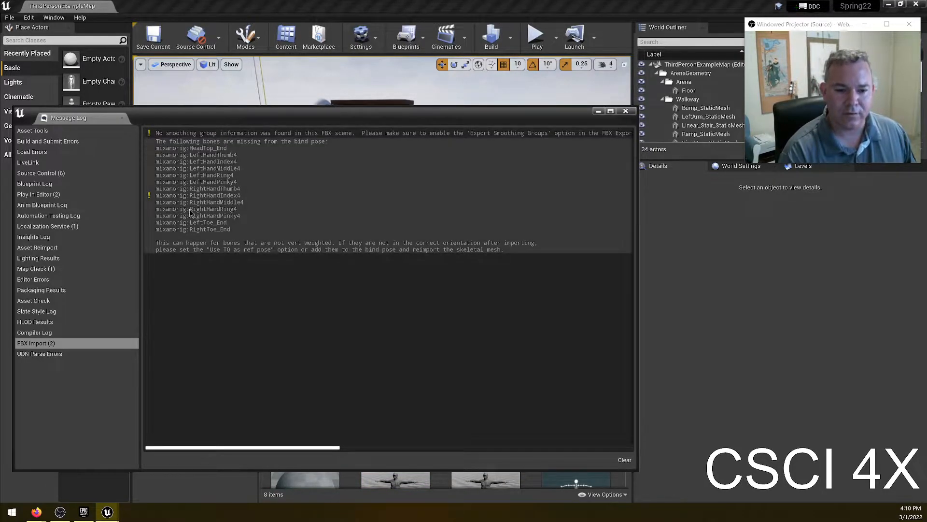
click(626, 110)
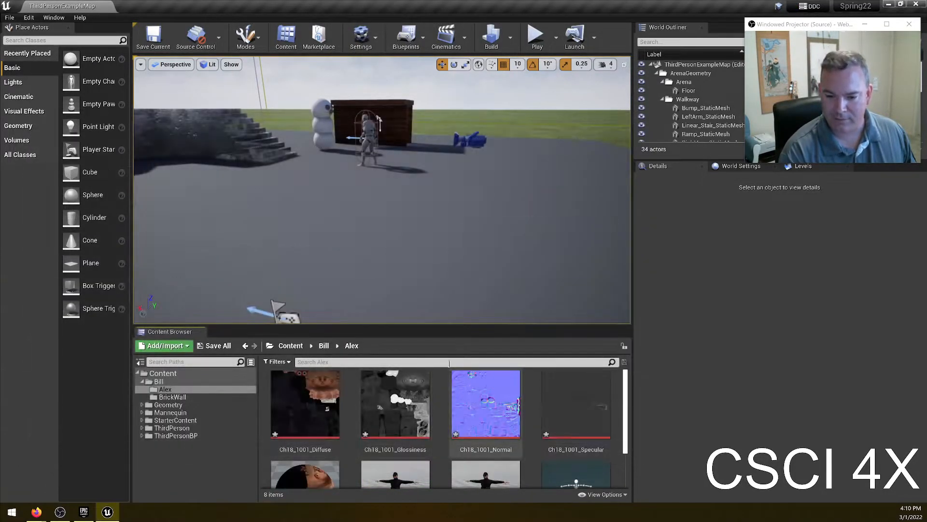
- Place the Ch18_nonPBR skeletal mesh into the level
scroll(467, 447, down, 1)
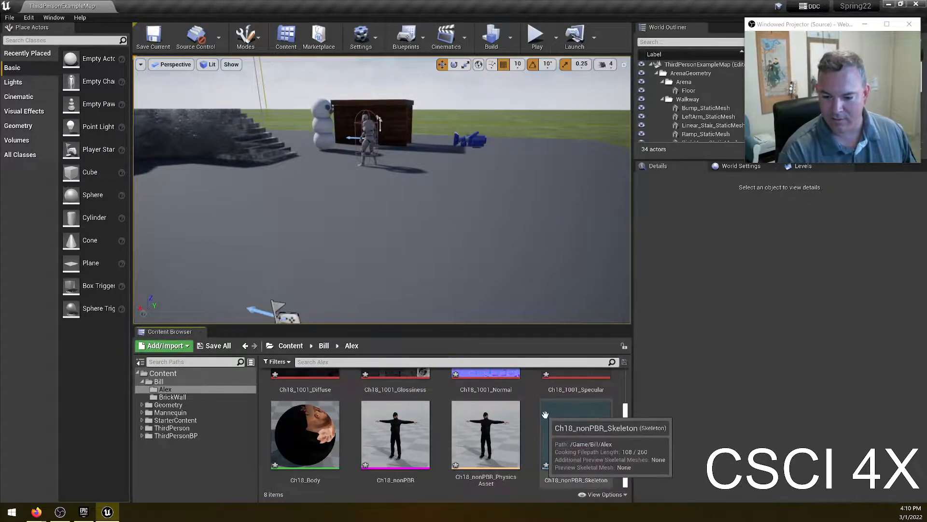
drag(392, 442, 395, 250)
right_drag(498, 250, 522, 203)
right_drag(333, 111, 331, 202)
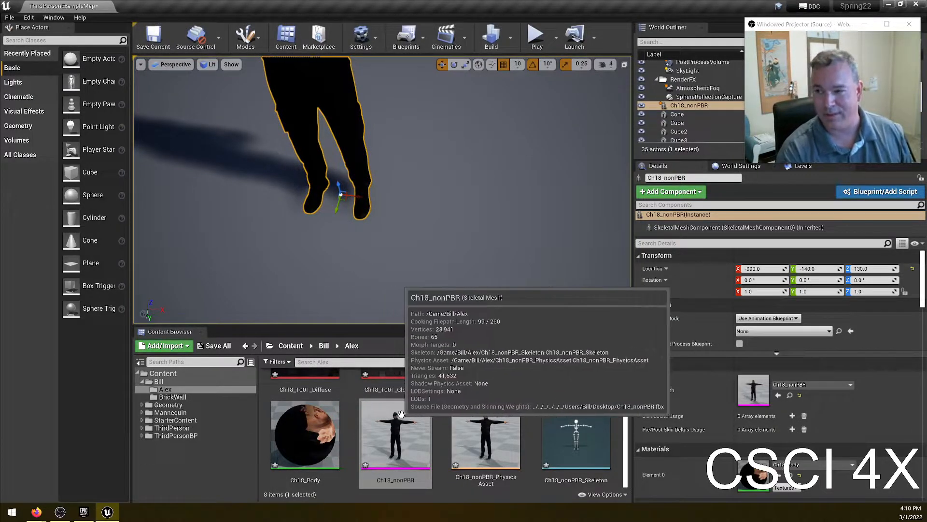
right_drag(449, 202, 356, 265)
key(s)
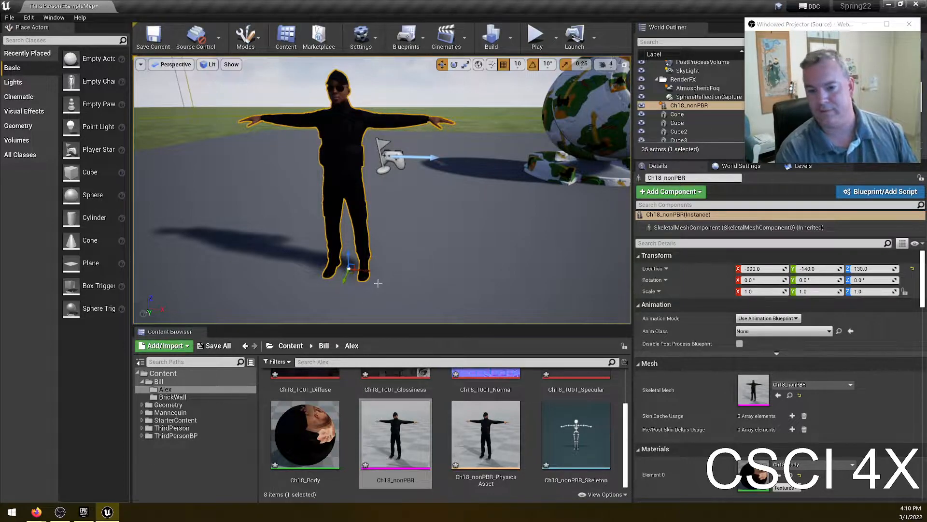
- Open the Ch18_nonPBR skeletal mesh in its editor to inspect it, close it, and browse the Alex folder's assets
double_click(390, 408)
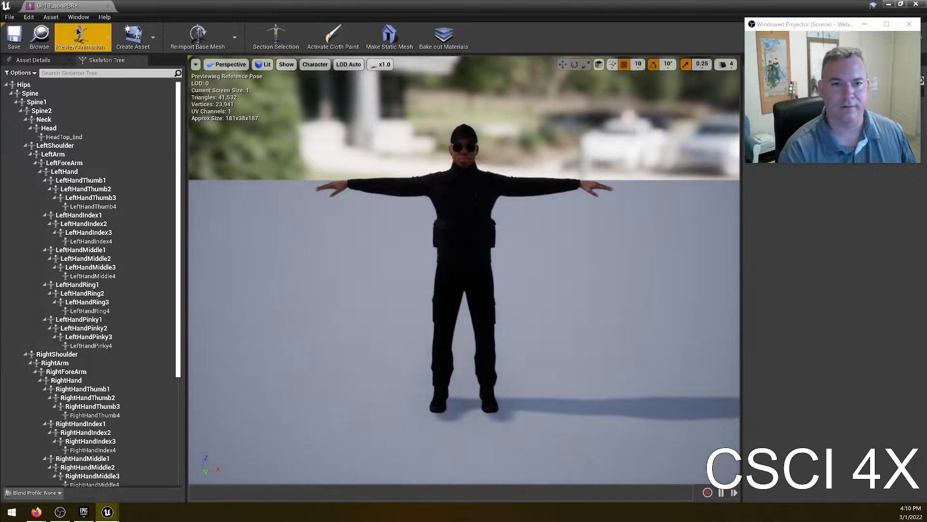
click(108, 5)
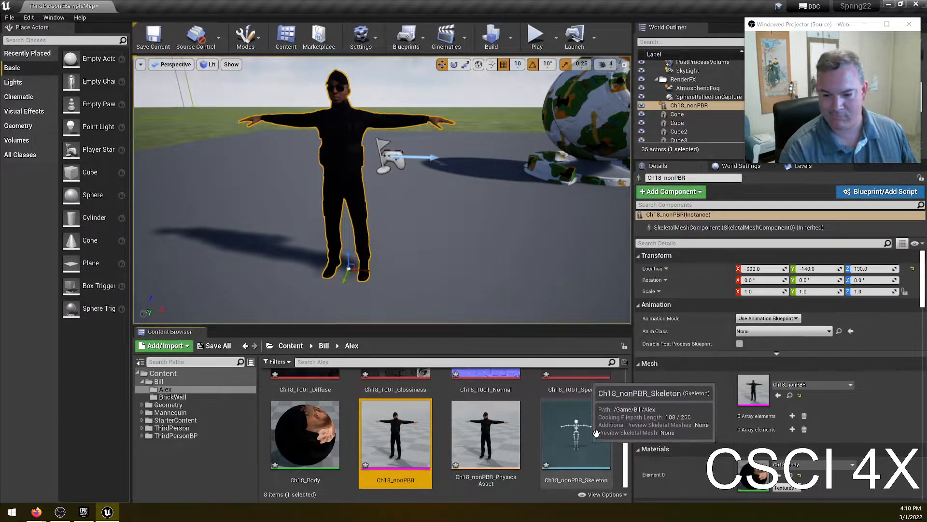
scroll(555, 434, up, 1)
scroll(556, 432, down, 1)
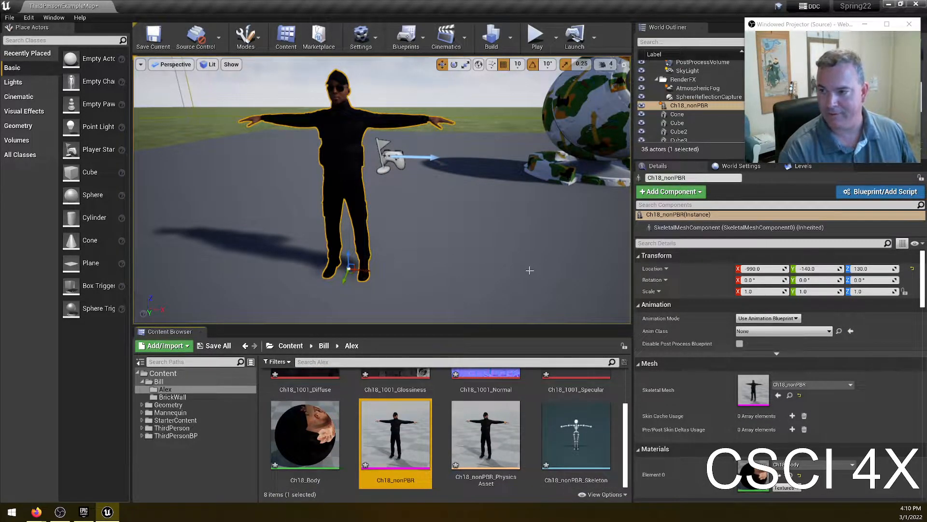
scroll(492, 411, up, 1)
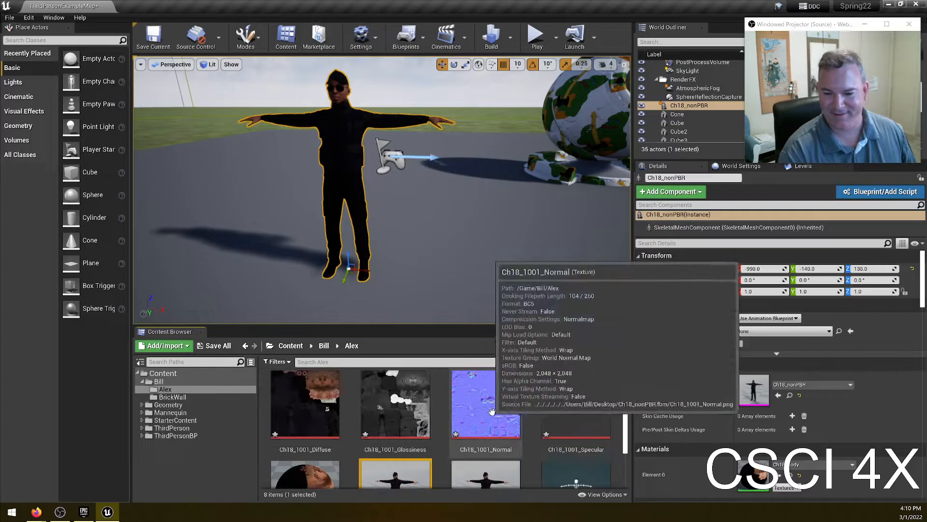
scroll(492, 411, down, 1)
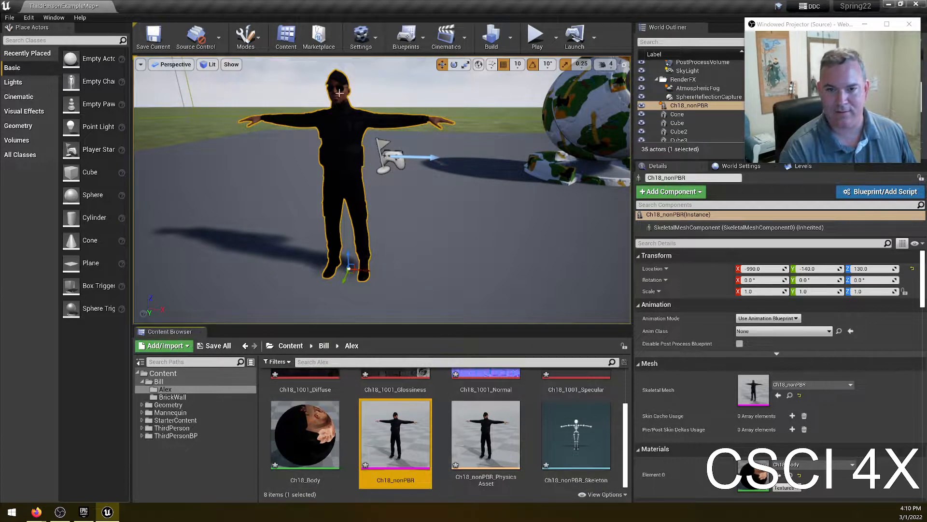
scroll(550, 401, up, 1)
scroll(550, 401, down, 1)
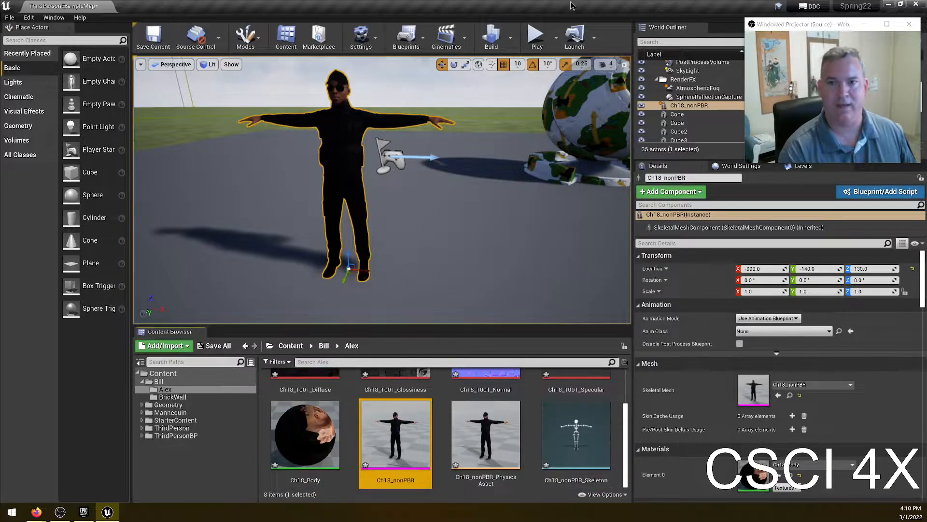
- Switch to Mixamo in the browser, open animations for Alex and preview Capoeira, Dying and Taunt
key(alt+Tab)
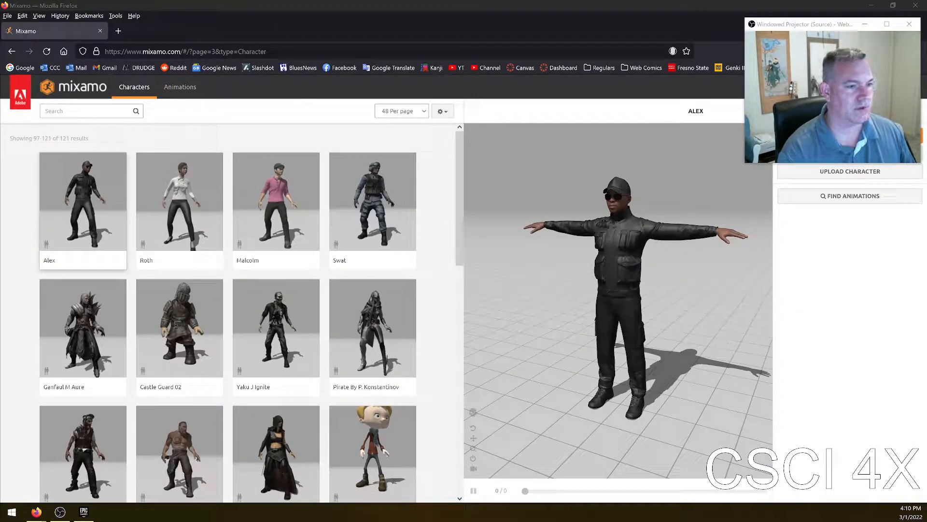
click(850, 196)
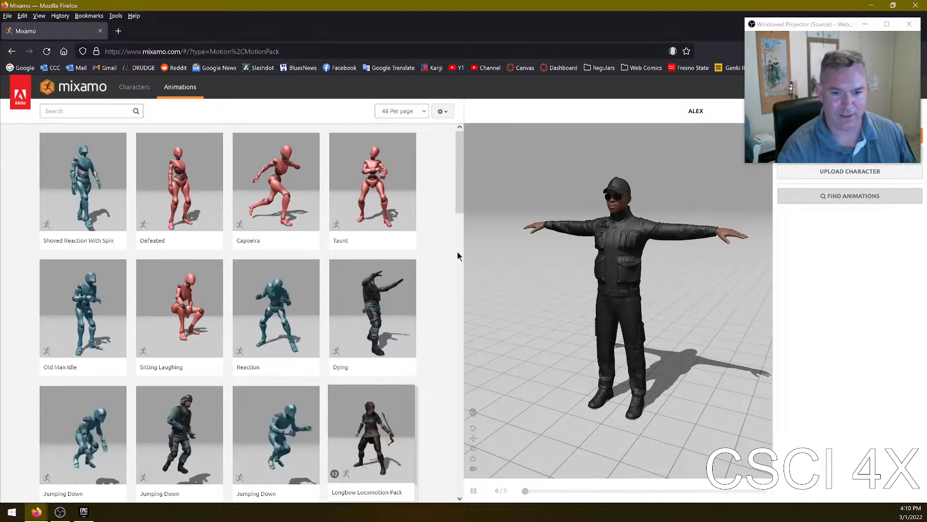
click(292, 177)
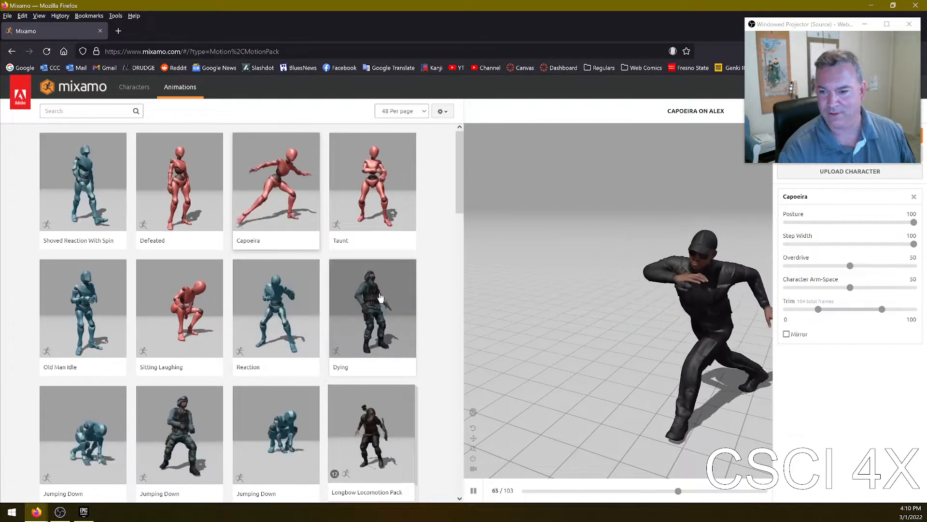
click(372, 268)
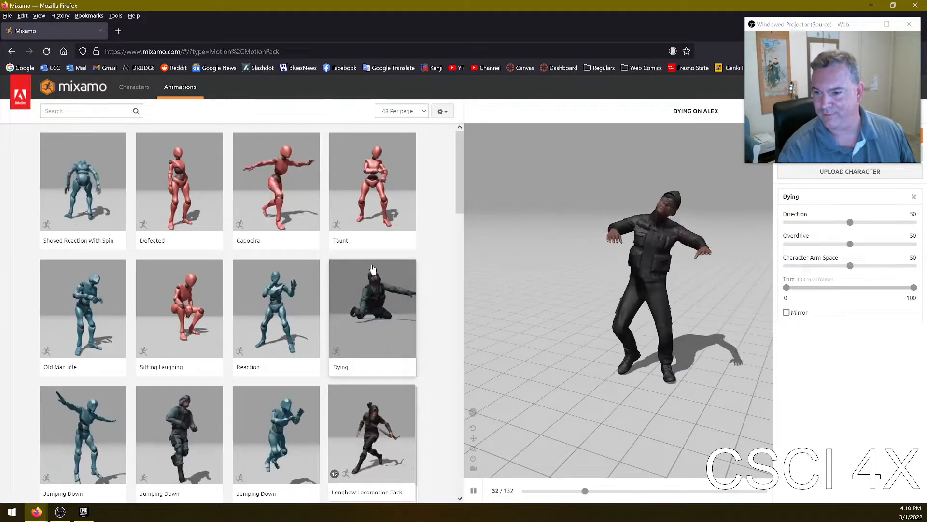
click(356, 187)
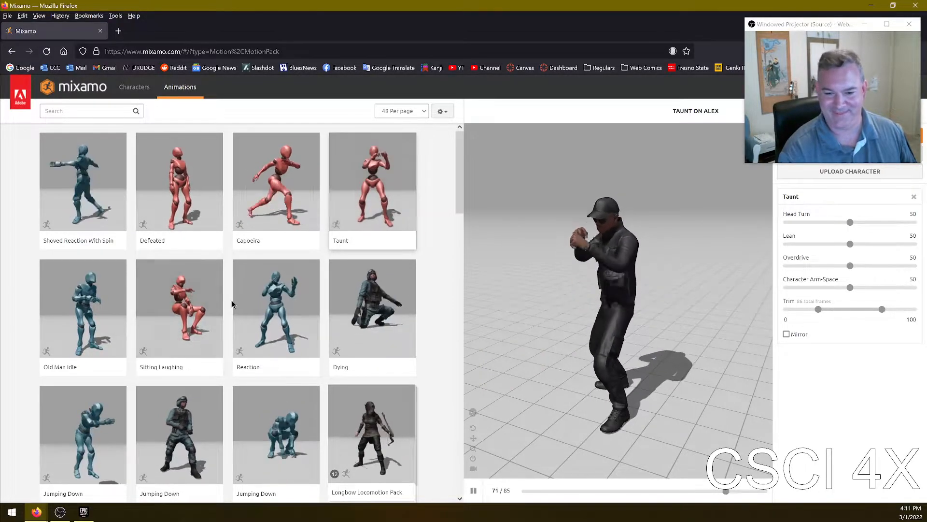
- Browse the animation list, previewing the Longbow Locomotion Pack and the Basic Shooter Pack on Alex
scroll(228, 290, down, 4)
scroll(268, 254, down, 2)
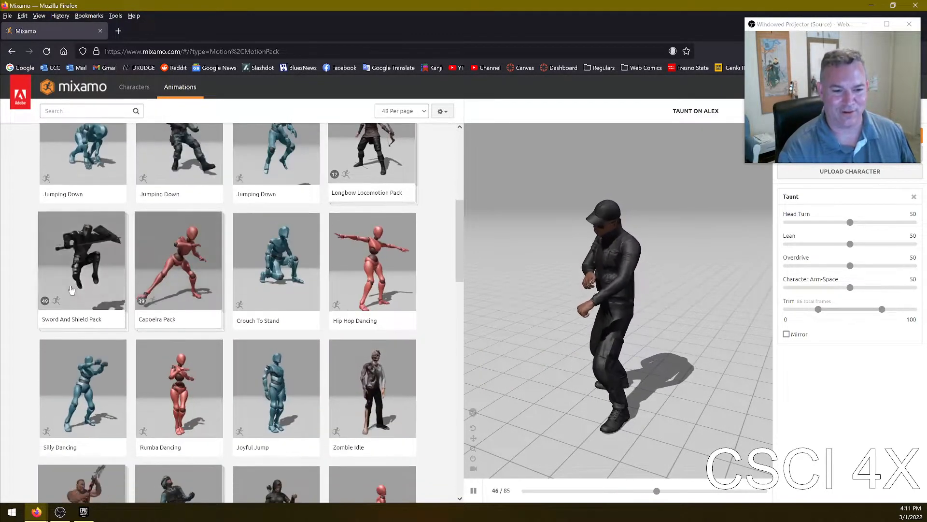
scroll(202, 270, down, 1)
scroll(290, 232, up, 2)
click(380, 199)
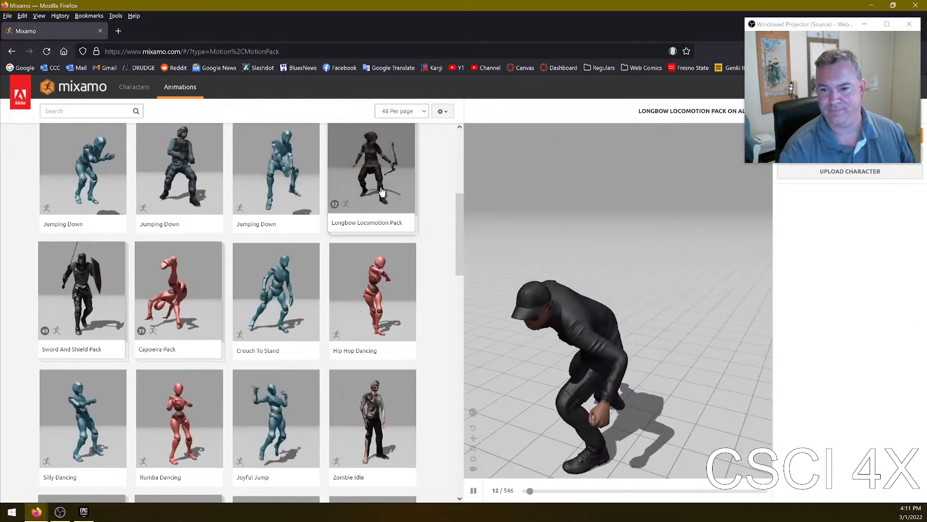
scroll(400, 227, down, 6)
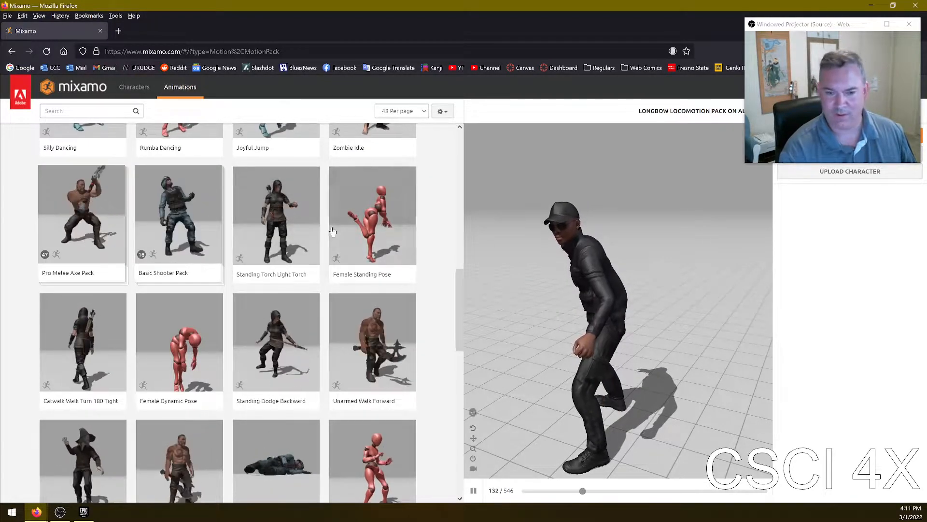
click(180, 214)
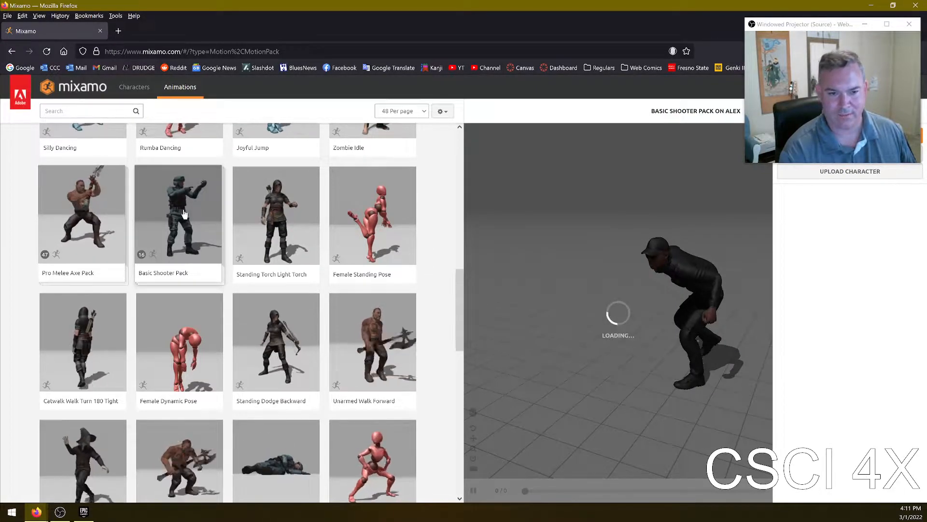
scroll(231, 318, down, 9)
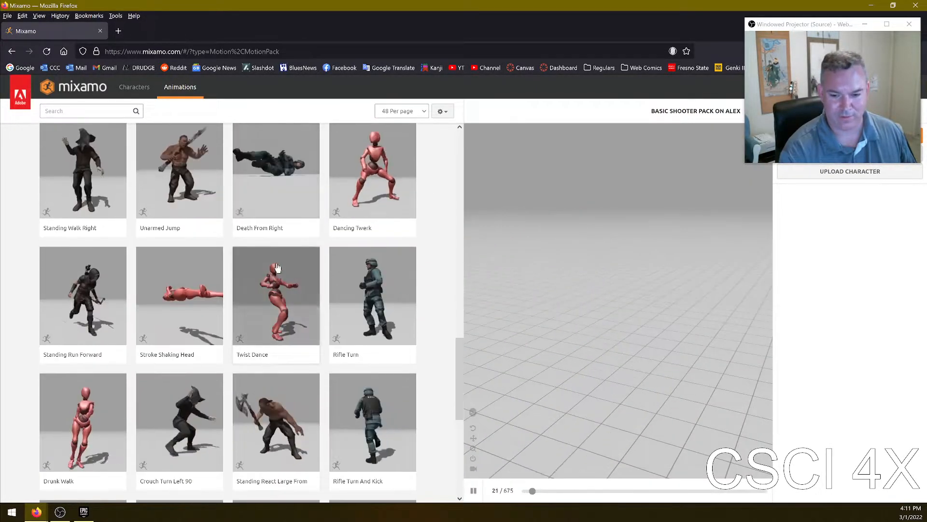
scroll(303, 288, down, 6)
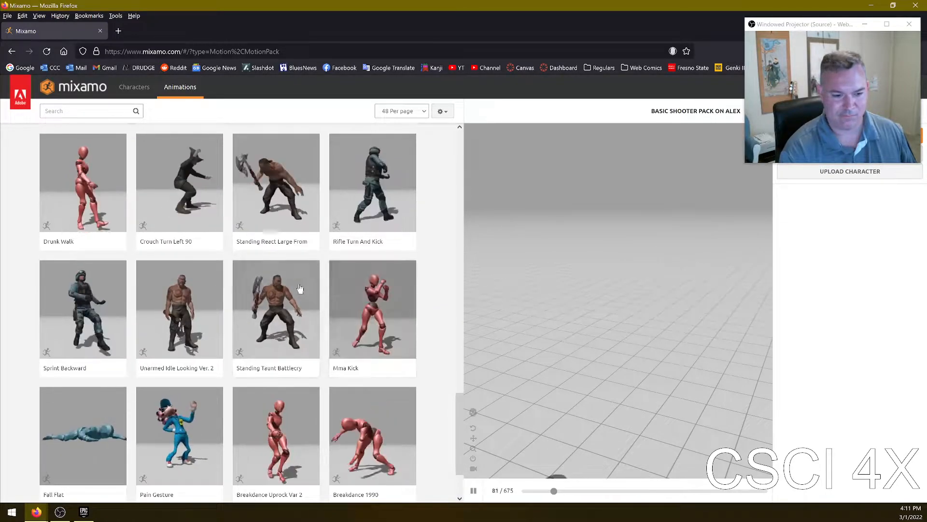
scroll(300, 292, down, 2)
scroll(258, 299, up, 7)
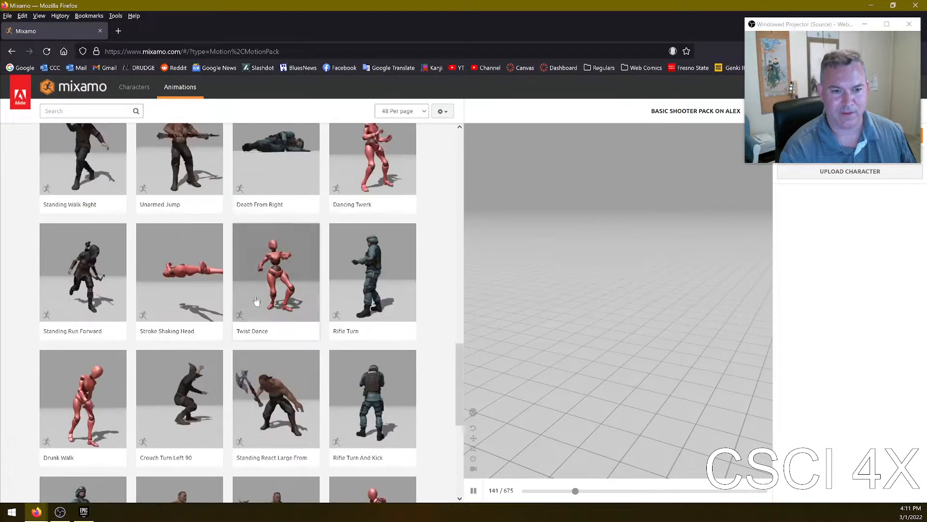
scroll(258, 299, up, 10)
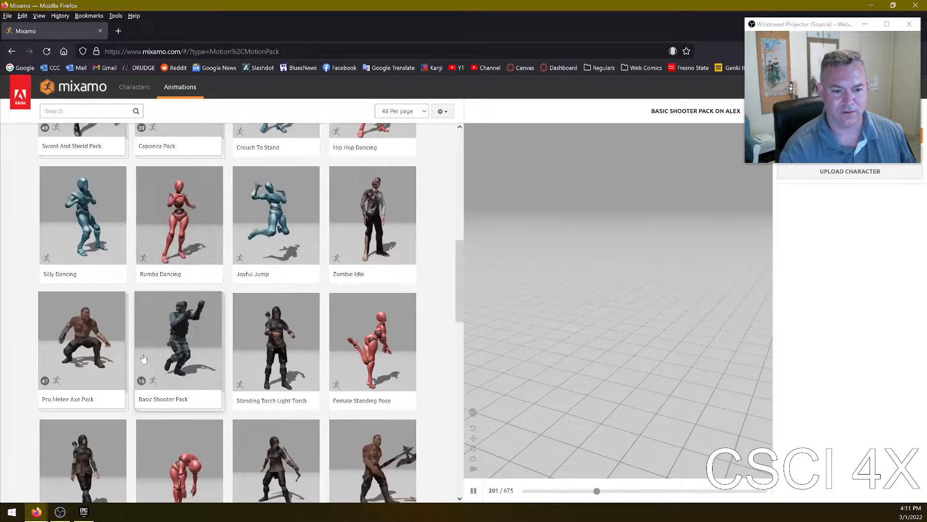
scroll(151, 348, up, 3)
- Search Mixamo animations for shooter and select the Shooter Pack
click(69, 109)
text(shooter)
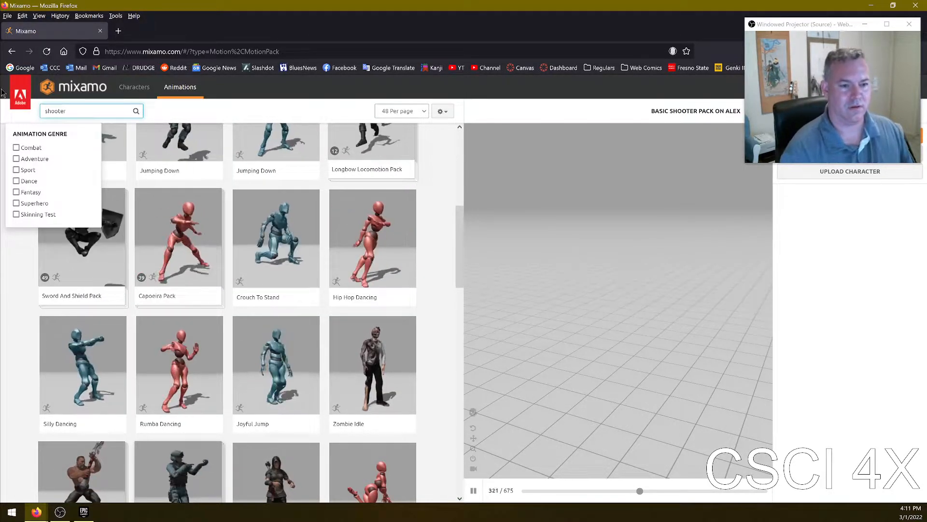
key(Return)
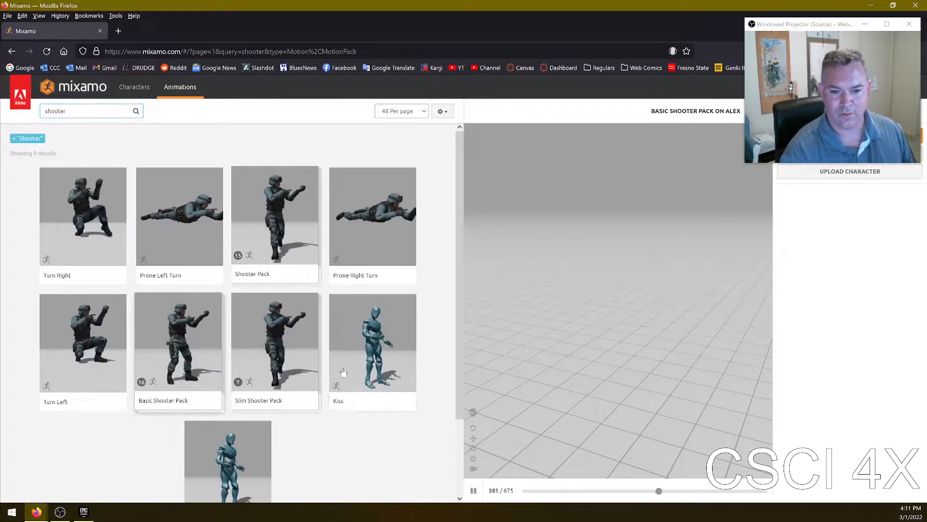
scroll(245, 379, down, 2)
scroll(189, 257, up, 2)
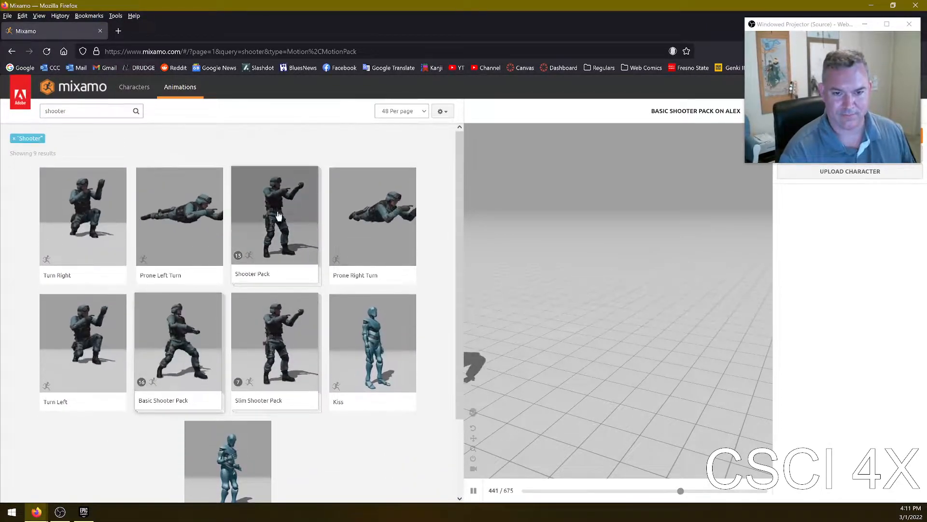
scroll(294, 315, down, 2)
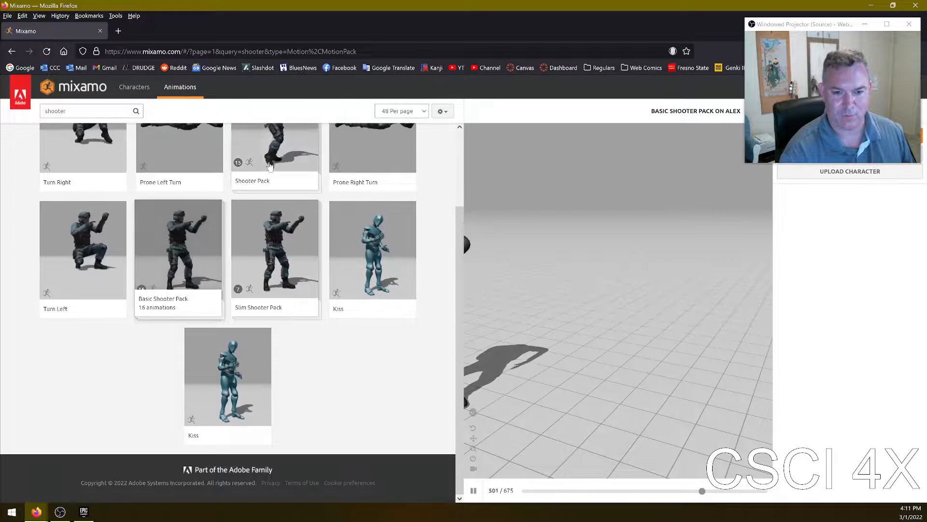
scroll(281, 178, up, 2)
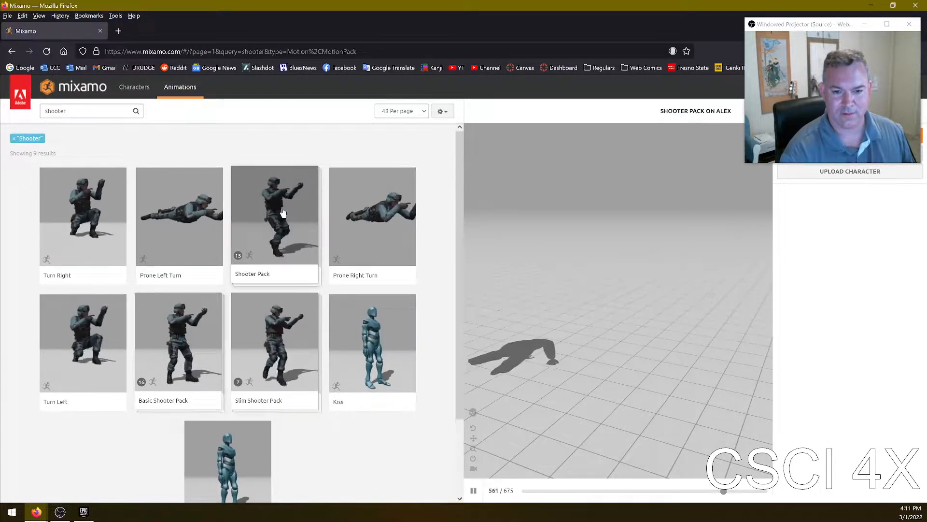
click(283, 212)
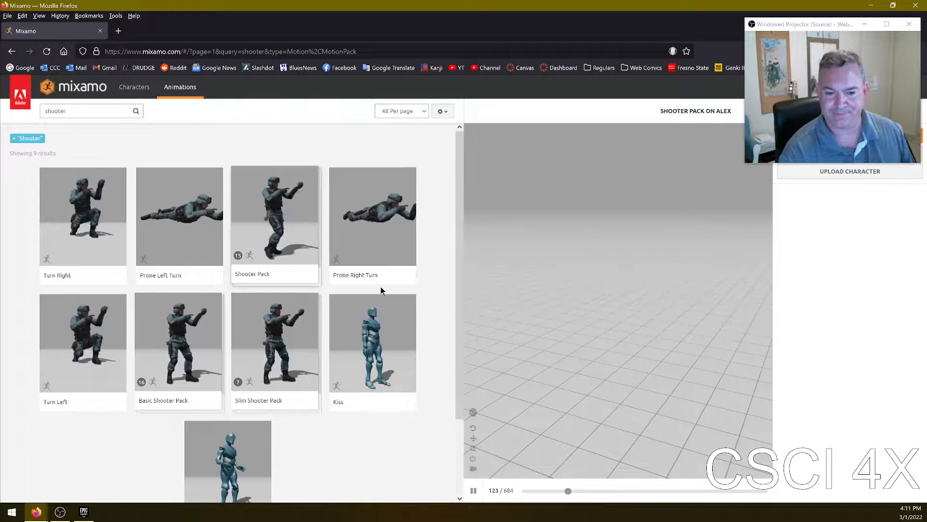
- Download the Shooter Pack as FBX Binary (.fbx) with T-pose, 30 frames per second and no keyframe reduction
click(865, 24)
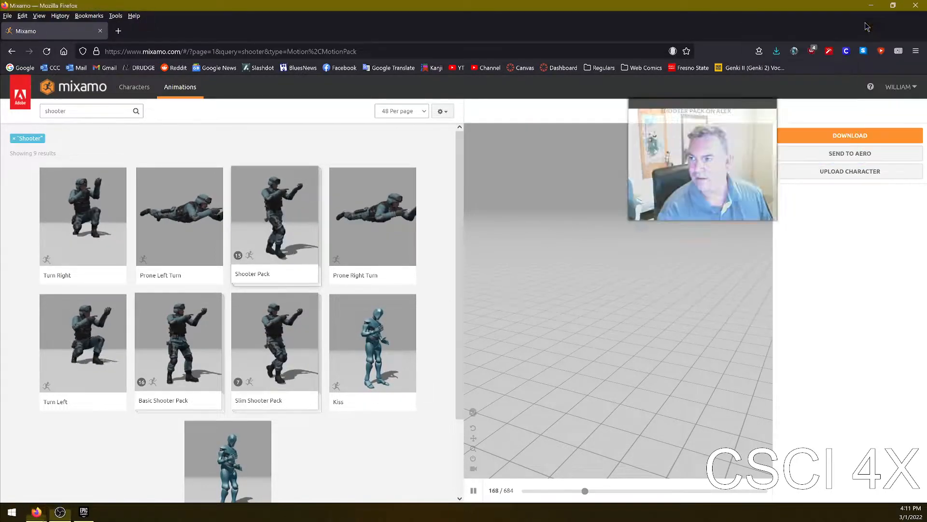
click(863, 137)
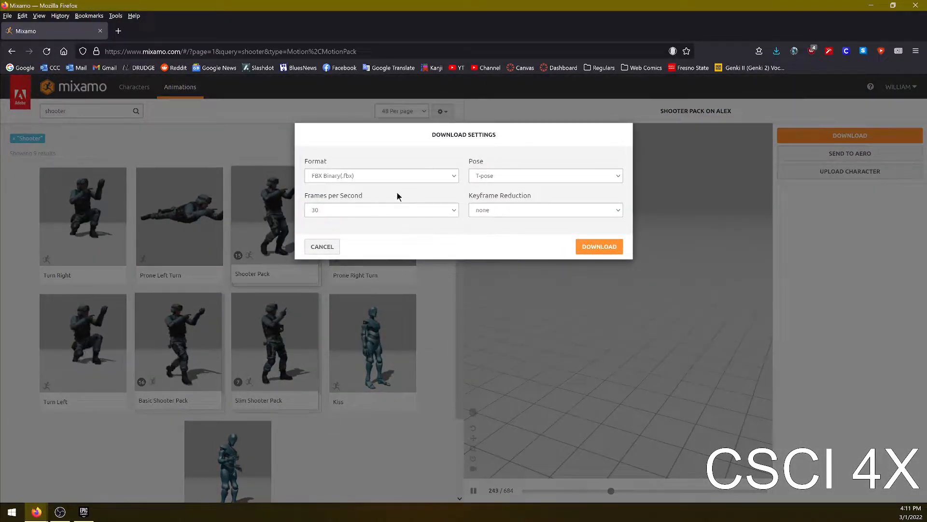
click(518, 175)
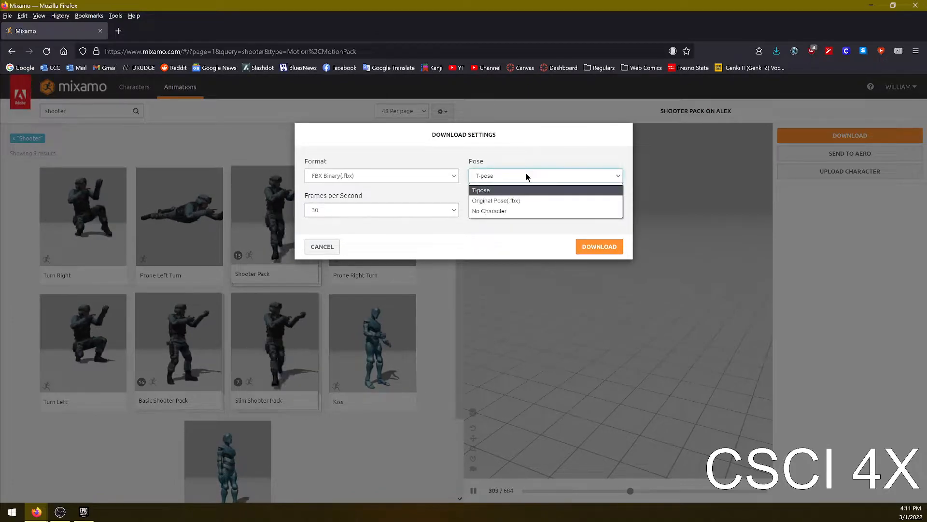
click(513, 185)
click(515, 211)
click(341, 207)
click(347, 194)
click(599, 247)
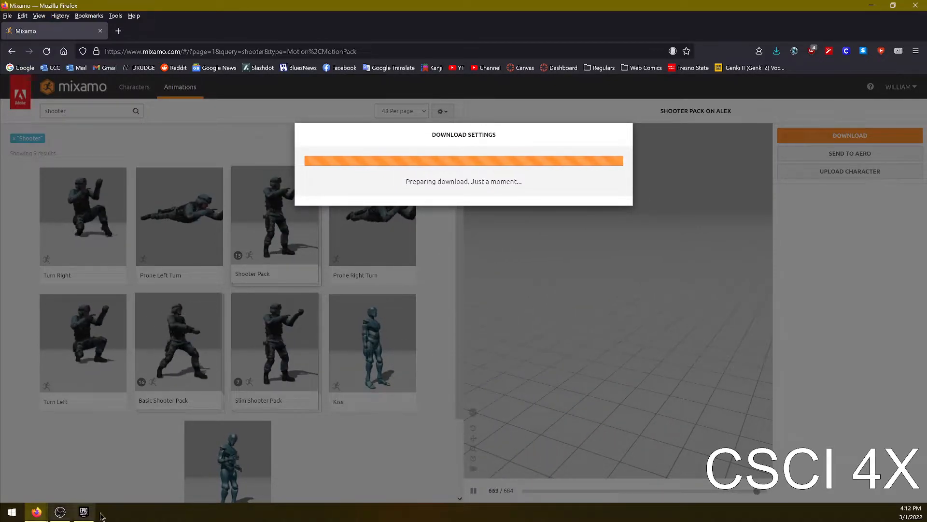
- Close the Mixamo browser tab
click(60, 512)
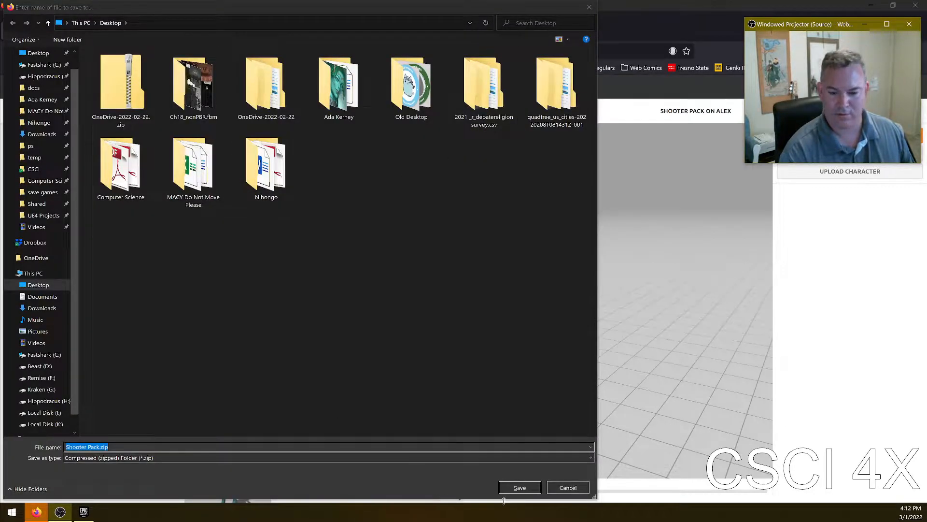
click(518, 488)
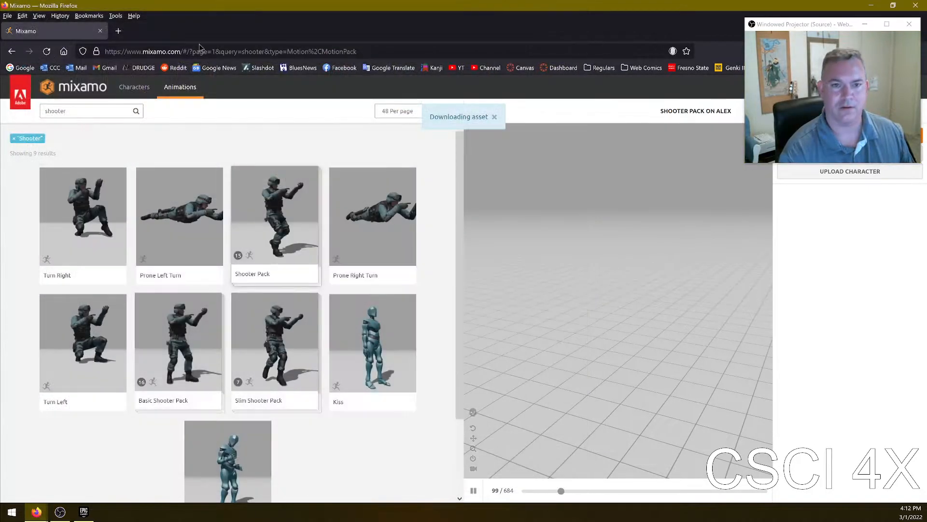
click(100, 30)
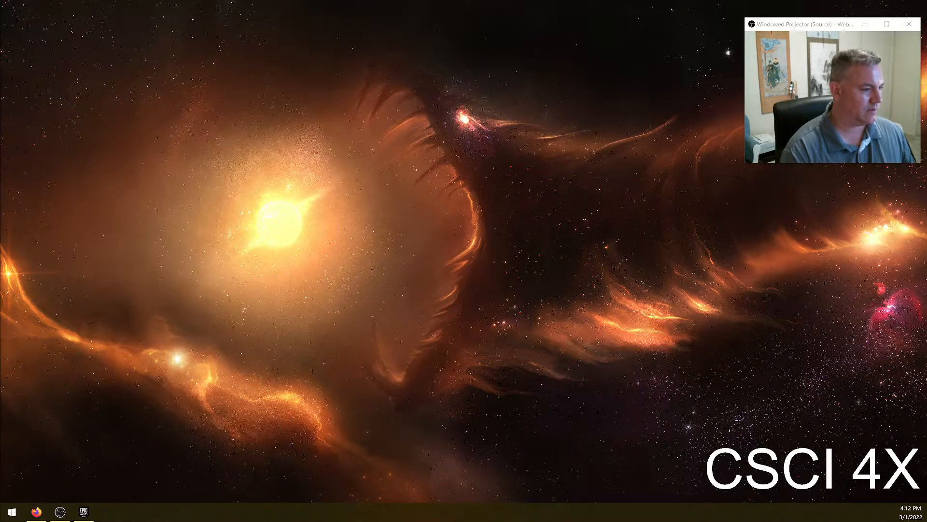
- Inspect the downloaded Shooter Pack folder's FBX files, then close the file window
drag(0, 270, 396, 0)
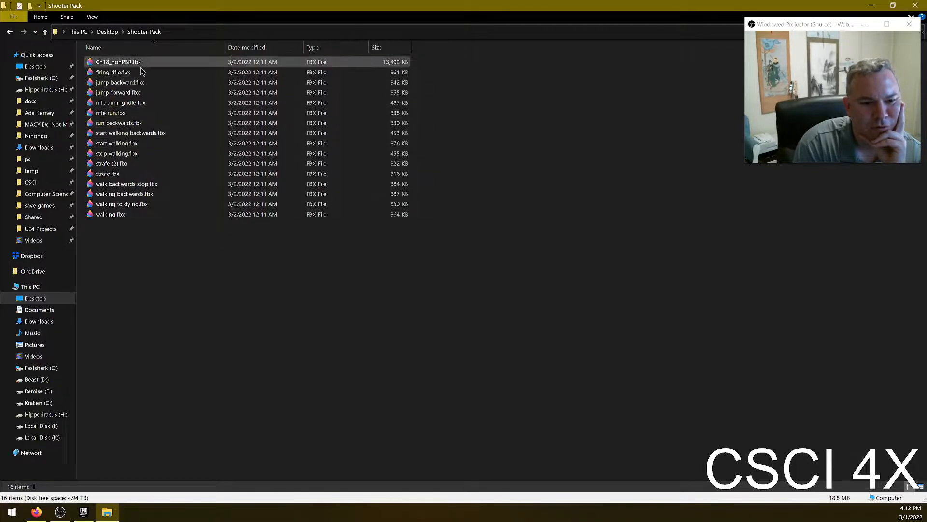
click(129, 173)
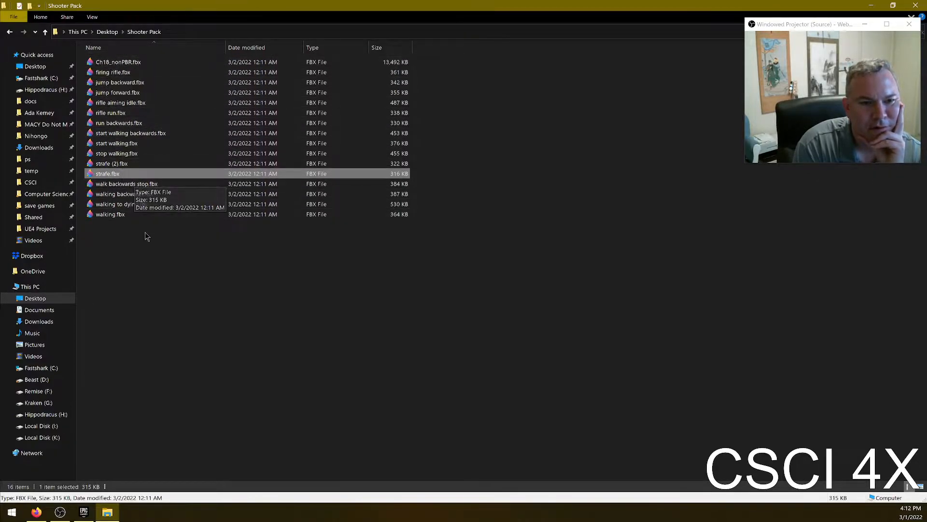
click(119, 64)
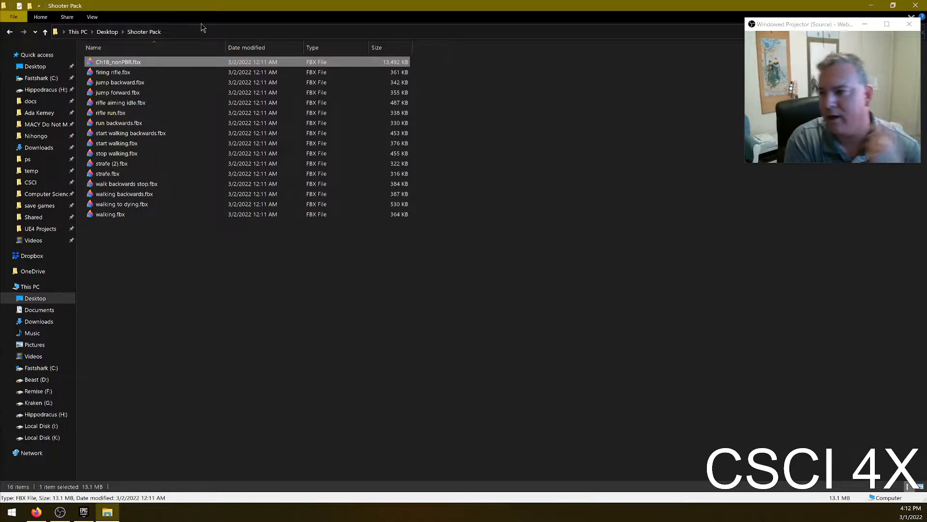
drag(272, 5, 371, 108)
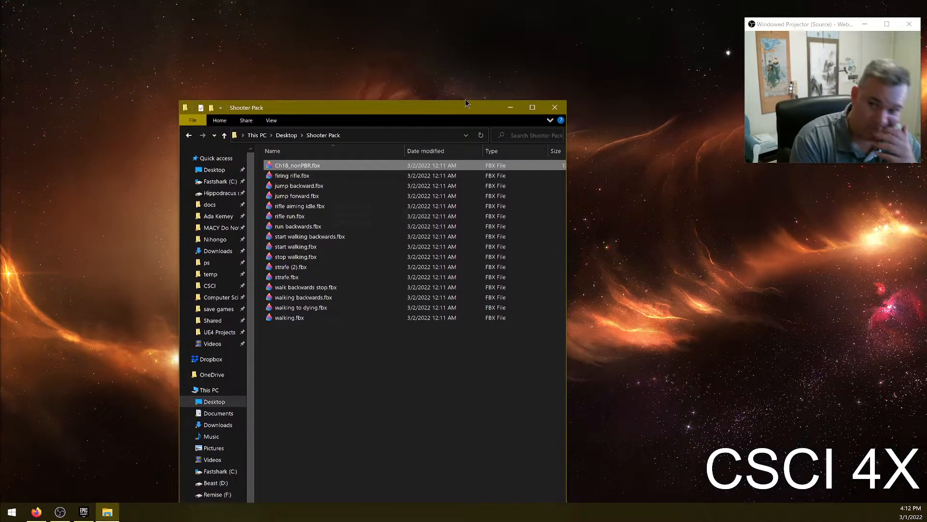
click(555, 108)
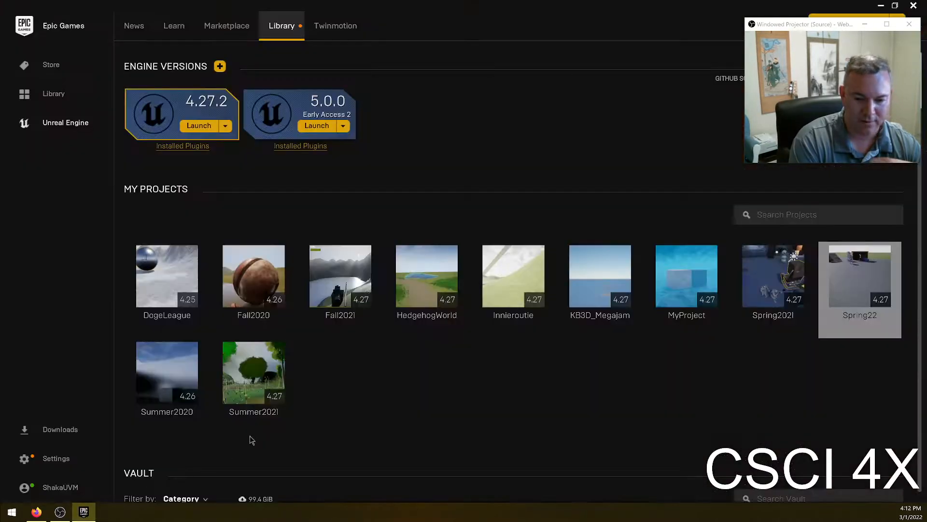
- Import all Shooter Pack animation FBX files except Ch18_nonPBR.fbx into the Alex content folder
click(911, 9)
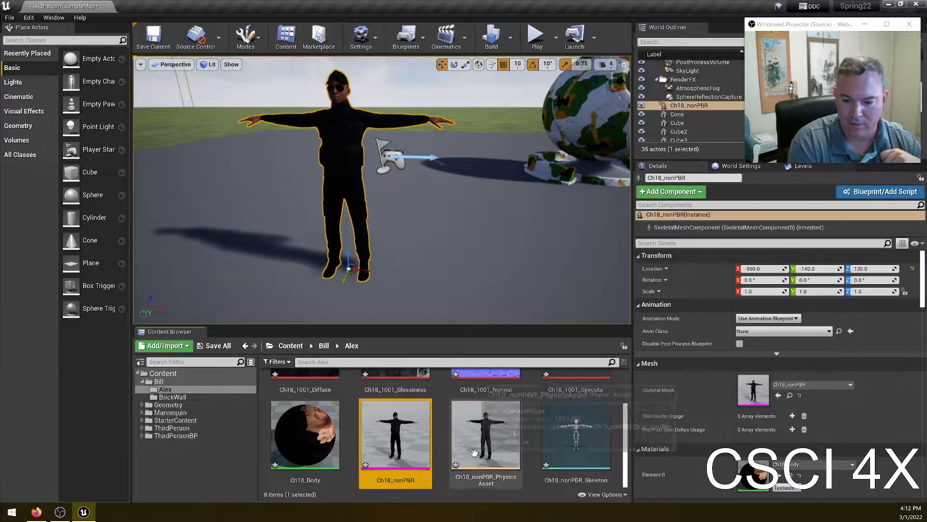
click(165, 345)
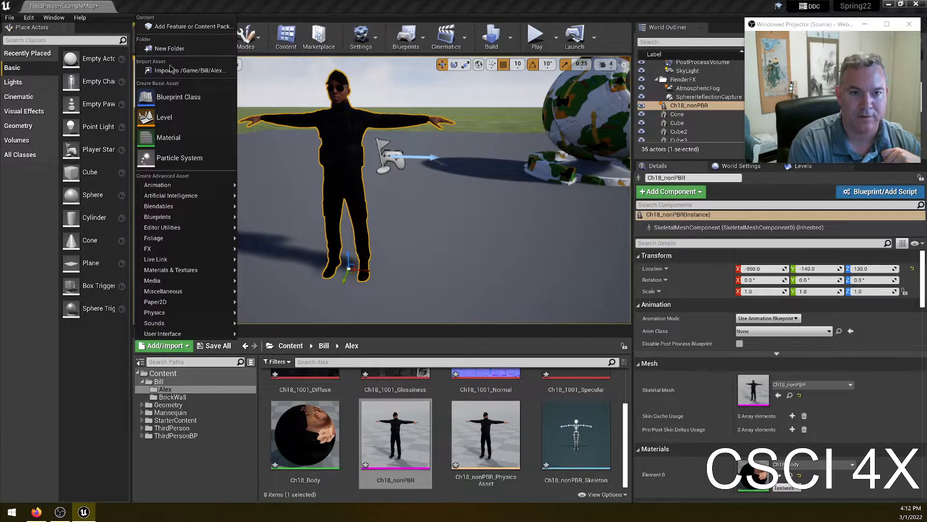
click(184, 70)
scroll(576, 111, down, 1)
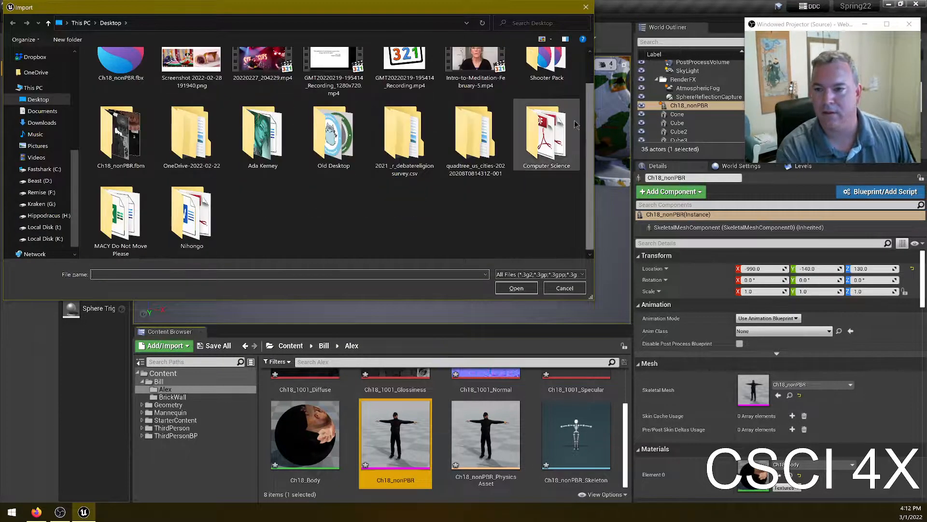
double_click(550, 54)
click(116, 78)
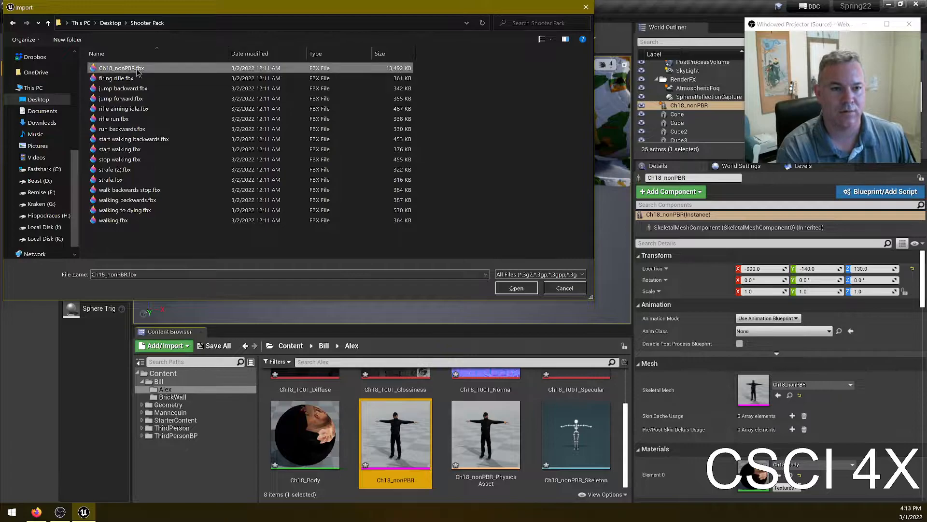
shift+click(125, 221)
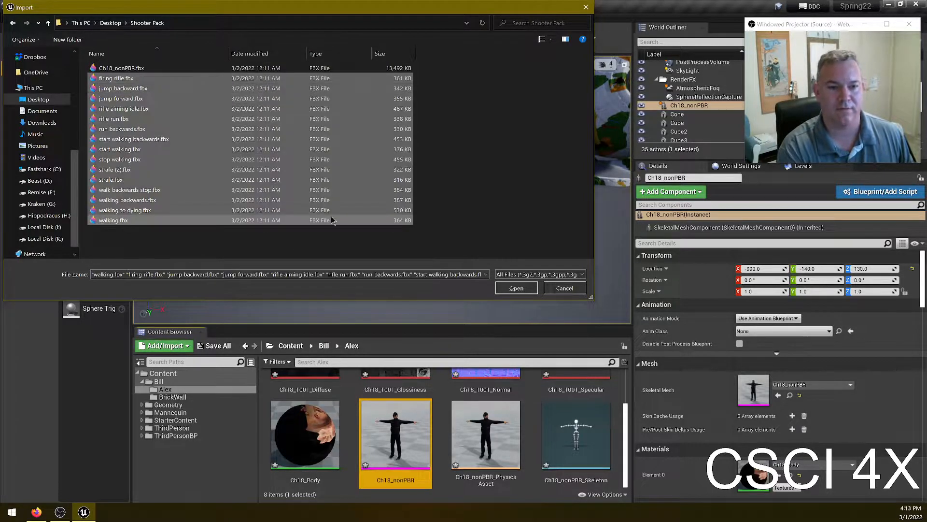
click(516, 288)
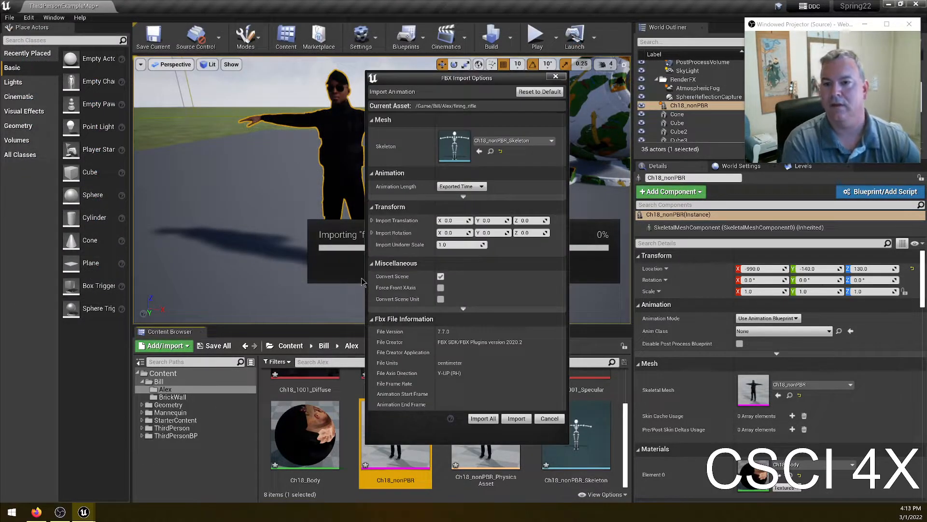
- Keep Ch18_nonPBR_Skeleton as the skeleton and import all the animations with the same settings
click(512, 140)
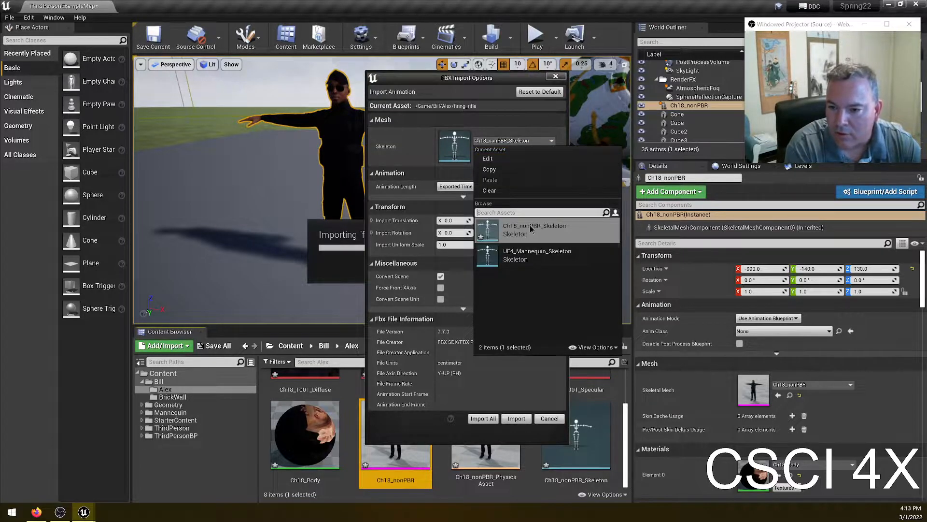
click(493, 119)
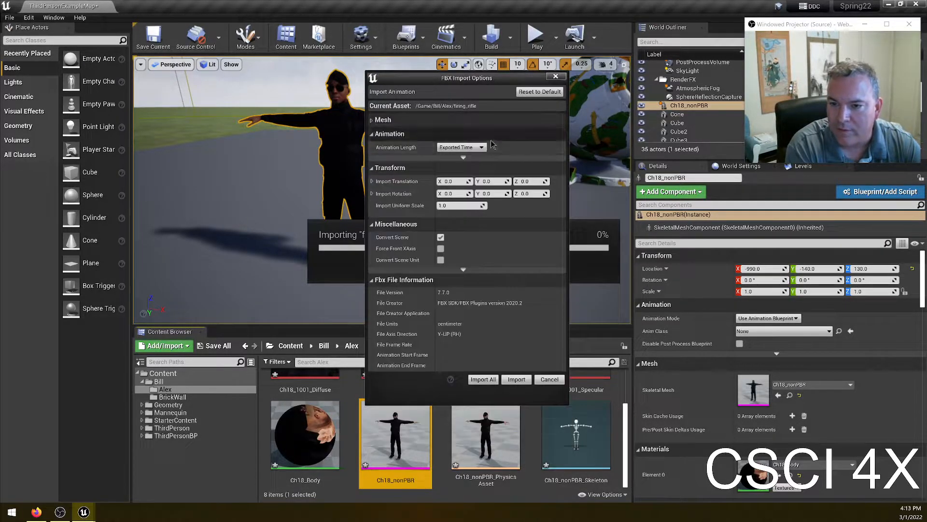
click(441, 120)
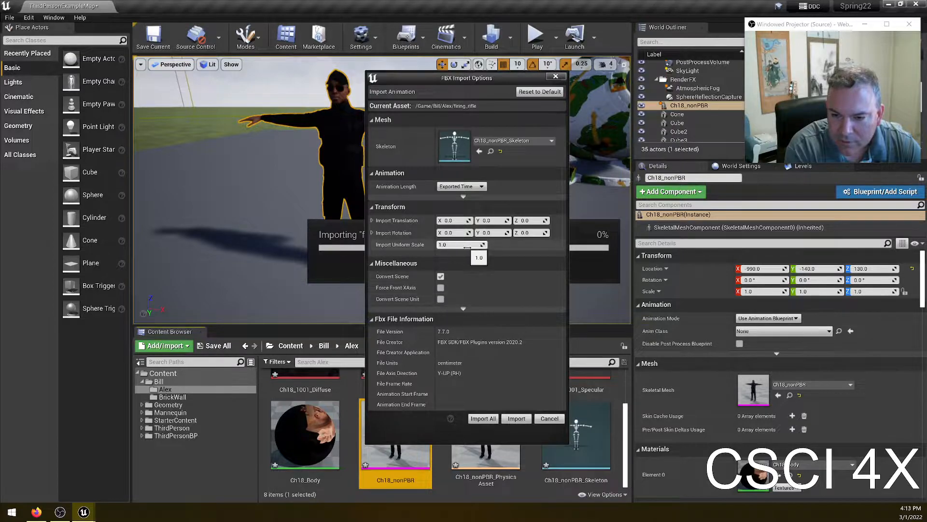
click(482, 419)
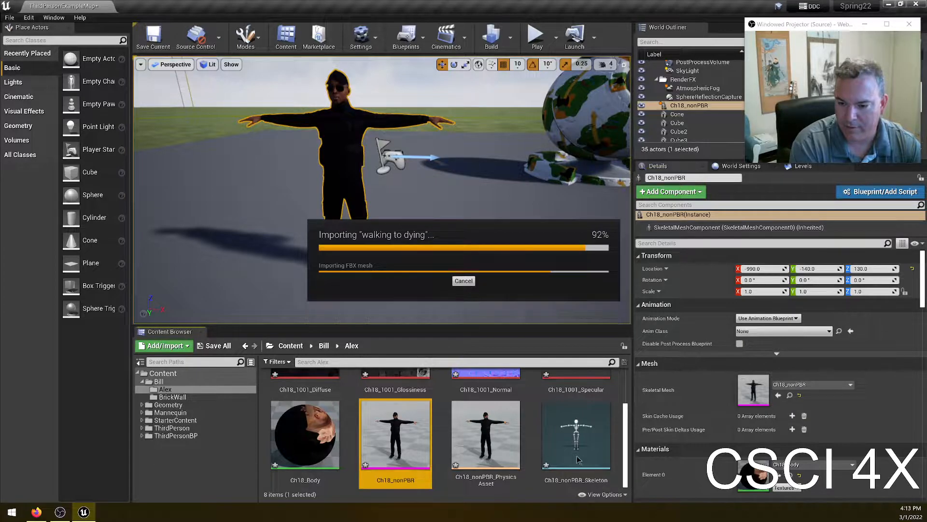
- Place the jump_forward animation as an actor in the level
scroll(564, 421, down, 5)
drag(485, 387, 558, 240)
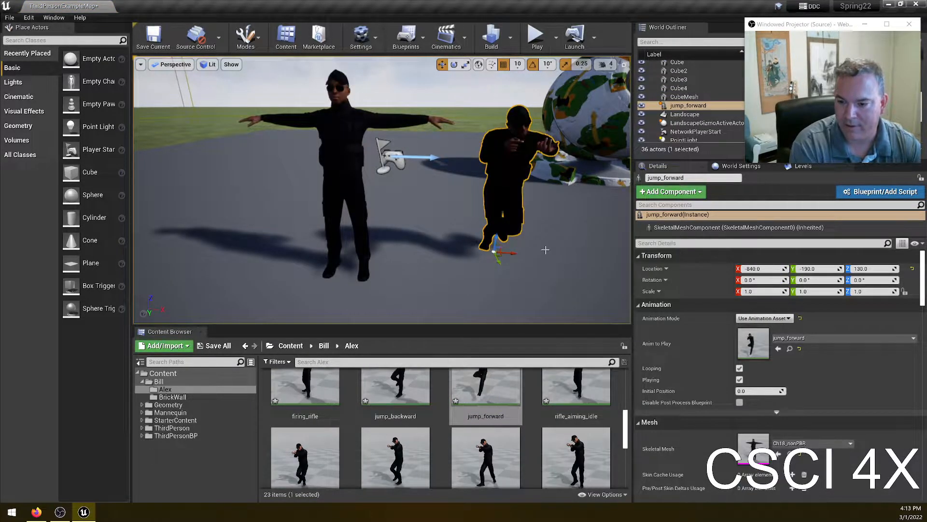
- Play the level and walk the player toward the animated actors
click(535, 35)
click(425, 216)
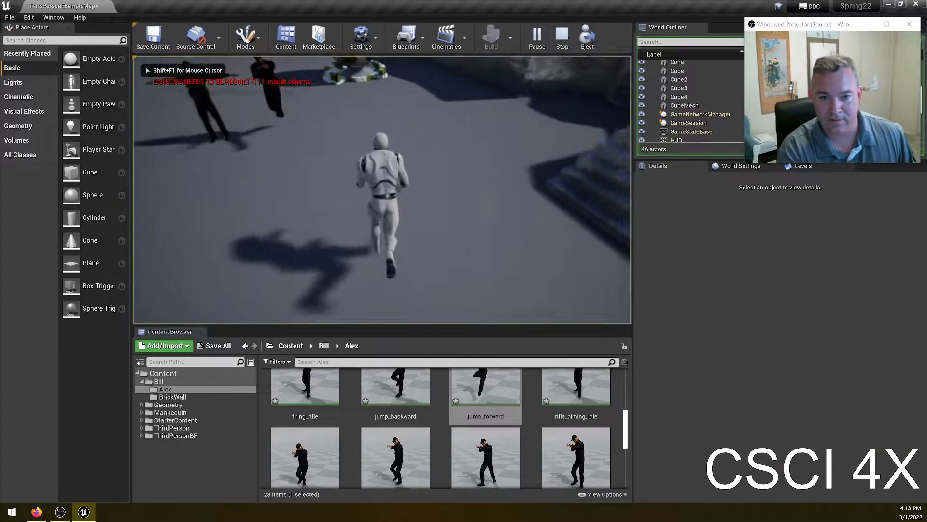
key(w)
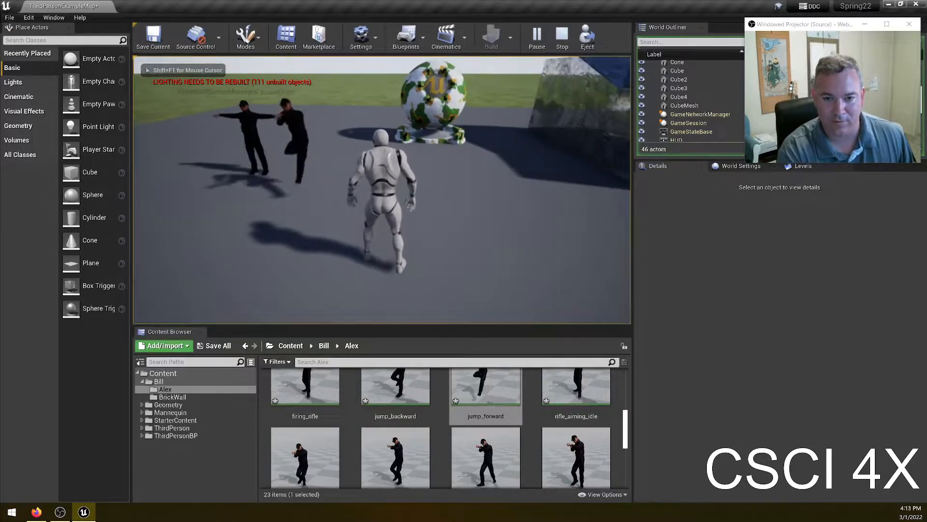
key(Escape)
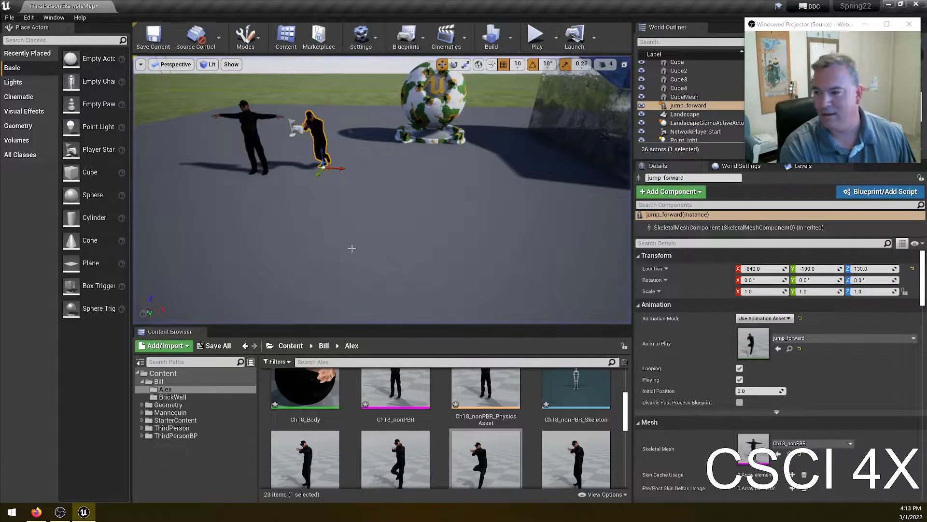
- Delete the jump_forward actor and the T-posed character from the level
key(Delete)
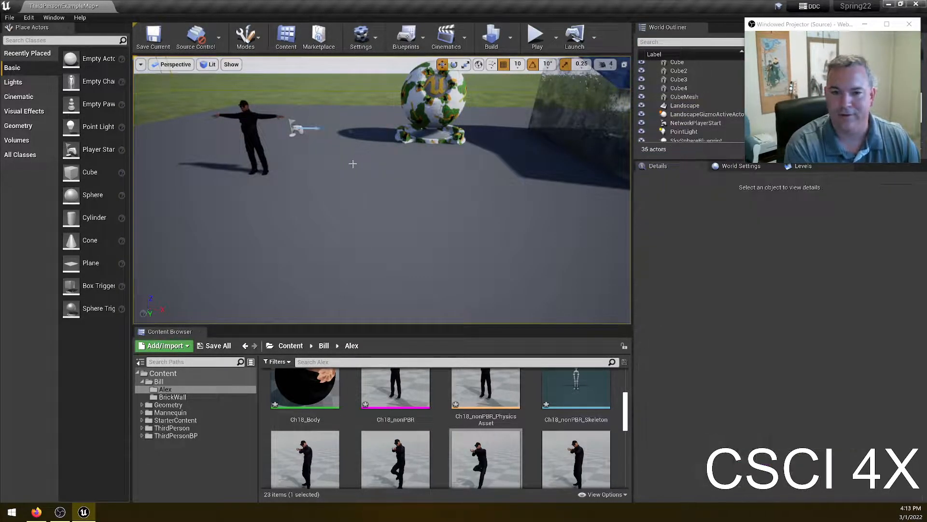
click(244, 143)
key(Delete)
- Place the jump_forward and rifle_aiming_idle animations in the level
drag(476, 452, 500, 236)
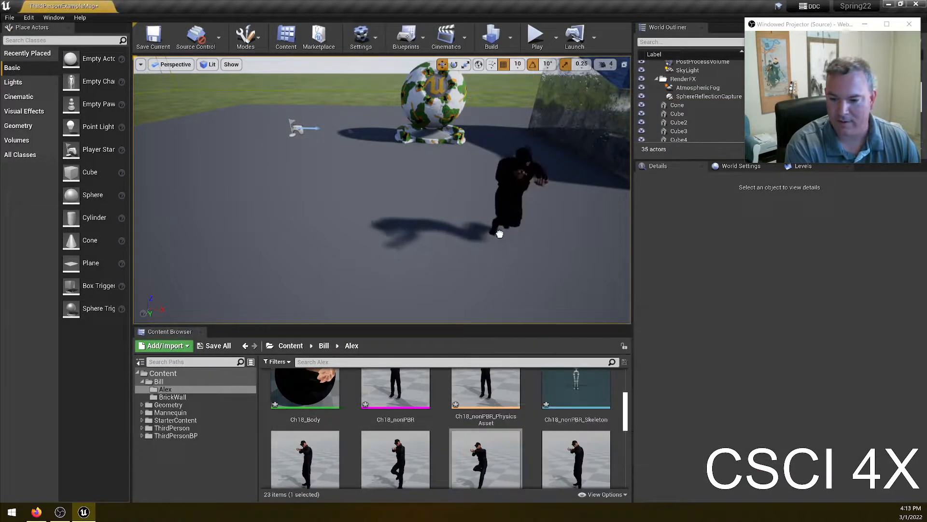
drag(576, 459, 429, 233)
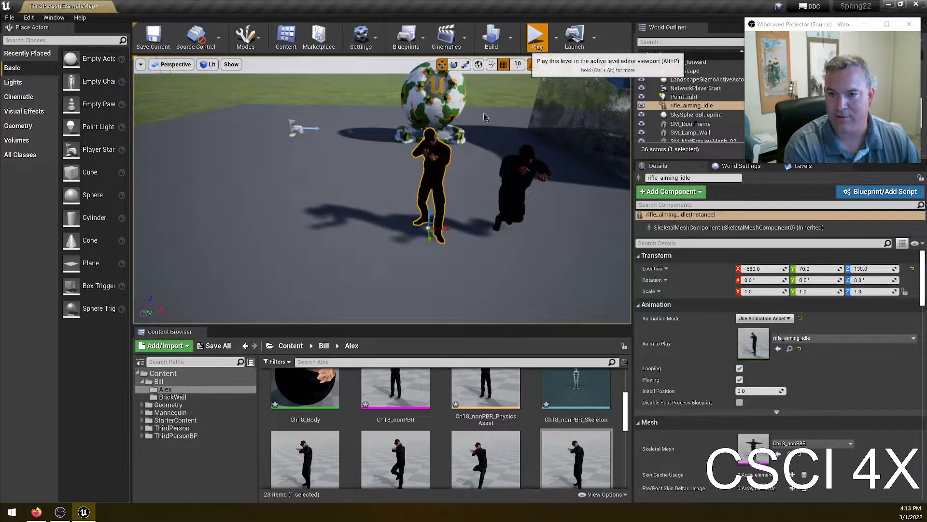
- Play the level and walk past the animated actors
click(537, 37)
key(w)
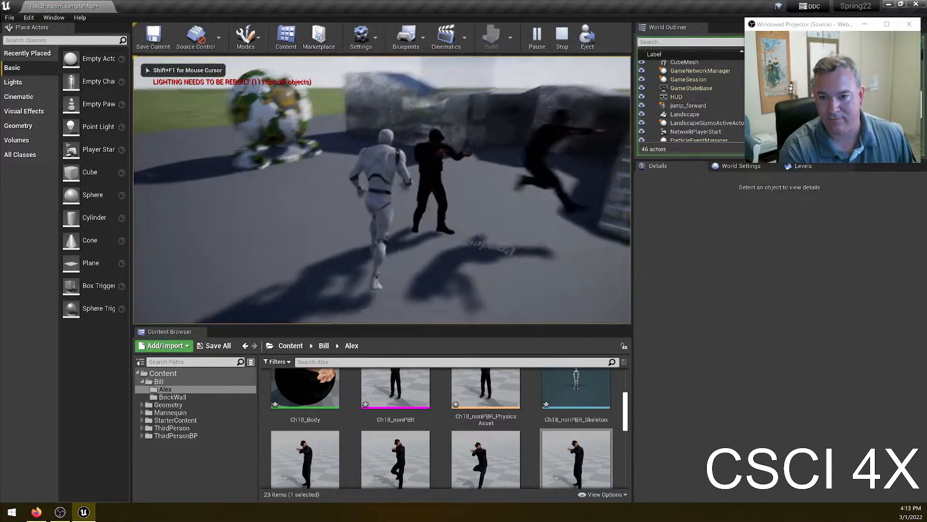
key(Escape)
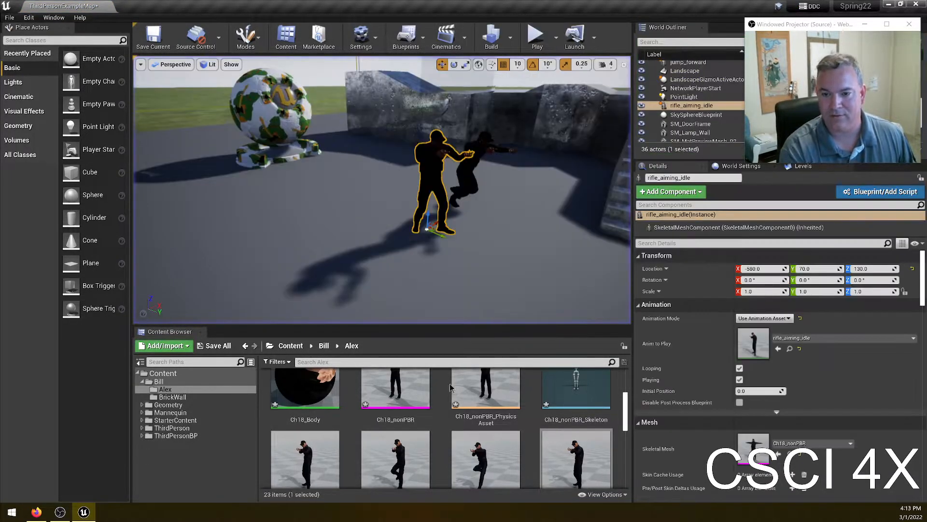
- Delete the rifle_aiming_idle and jump_forward actors from the level
key(Delete)
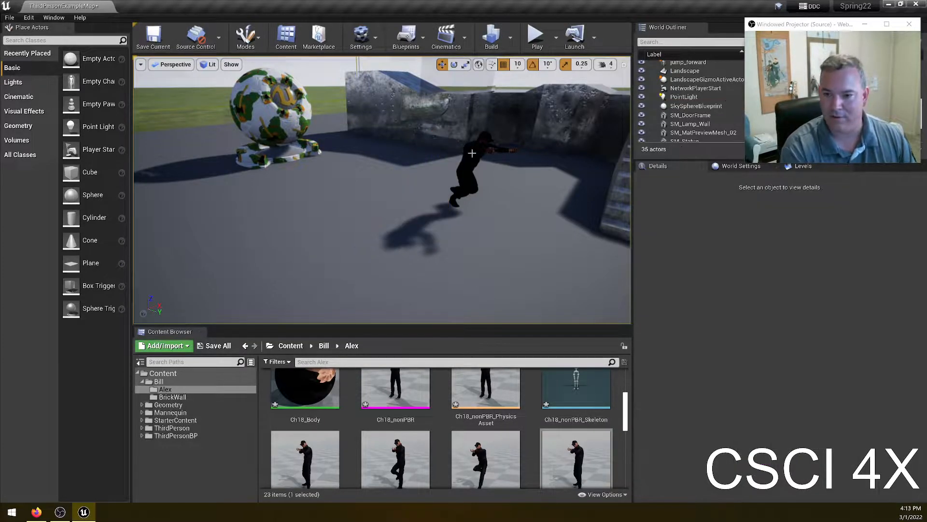
click(472, 155)
key(Delete)
scroll(531, 435, down, 5)
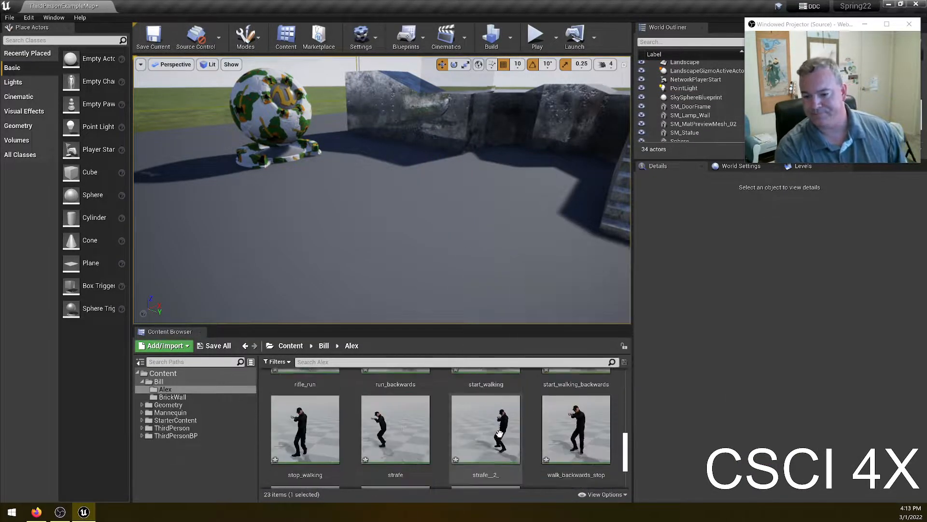
scroll(540, 430, up, 6)
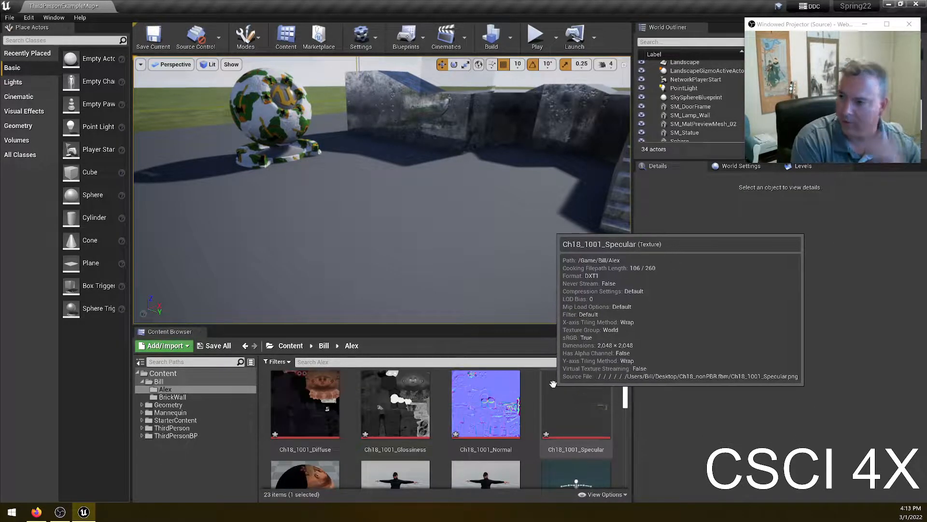
- Open the player's ThirdPersonCharacter in the Blueprint Editor
right_drag(452, 192, 452, 192)
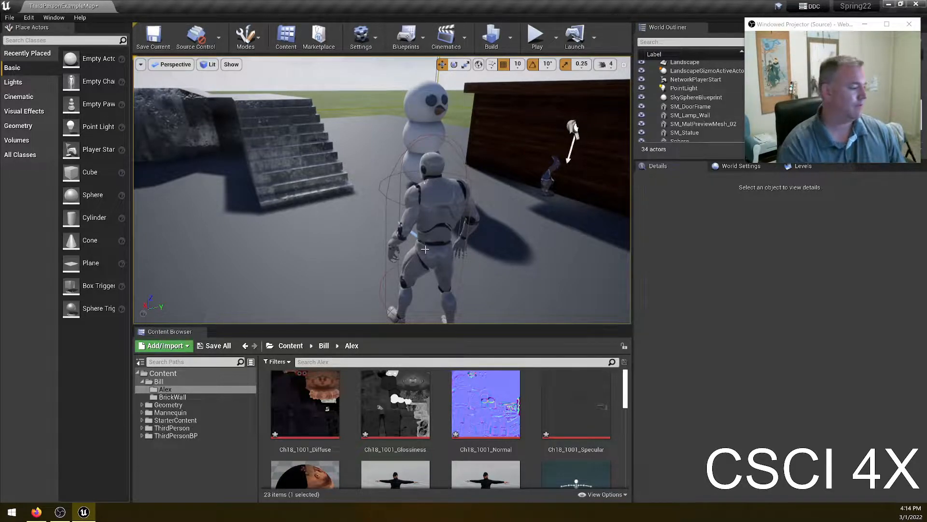
click(436, 213)
click(887, 190)
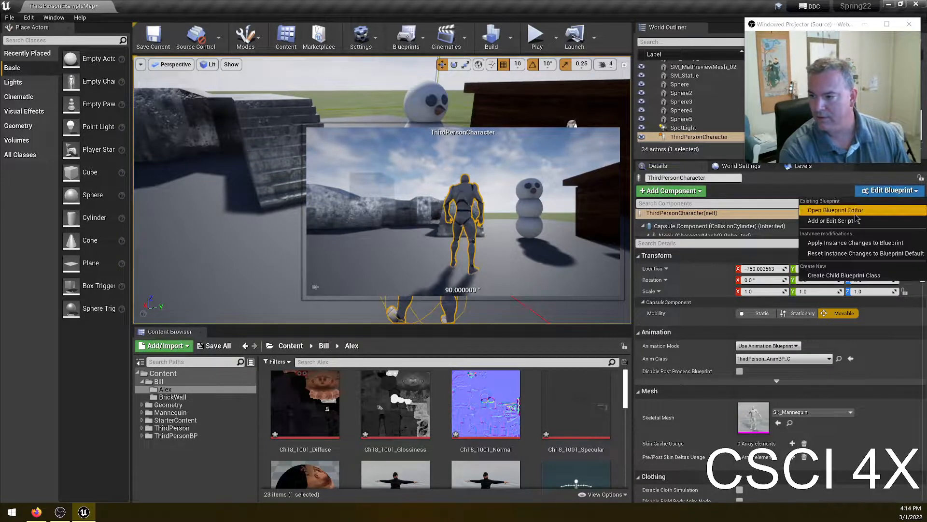
click(836, 213)
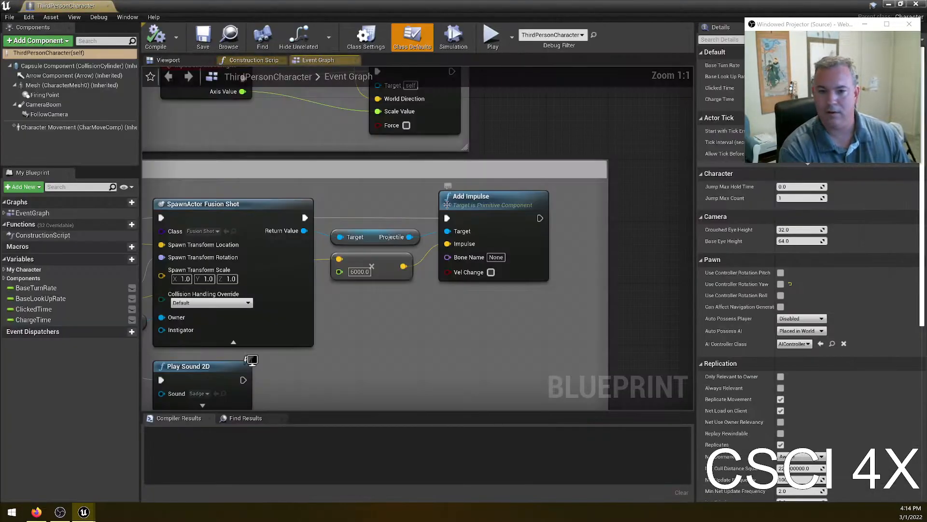
- Set the Mesh component's skeletal mesh to Ch18_nonPBR and compile the blueprint
click(73, 85)
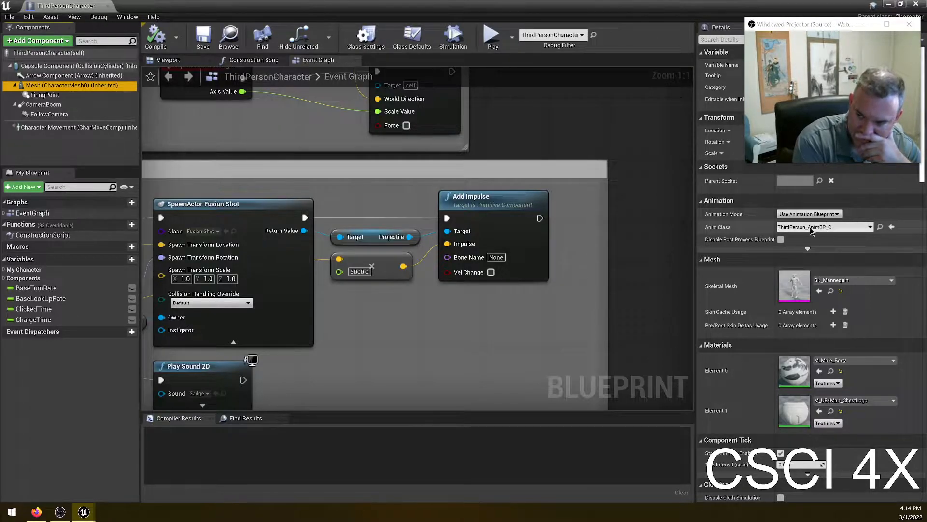
click(891, 280)
click(850, 376)
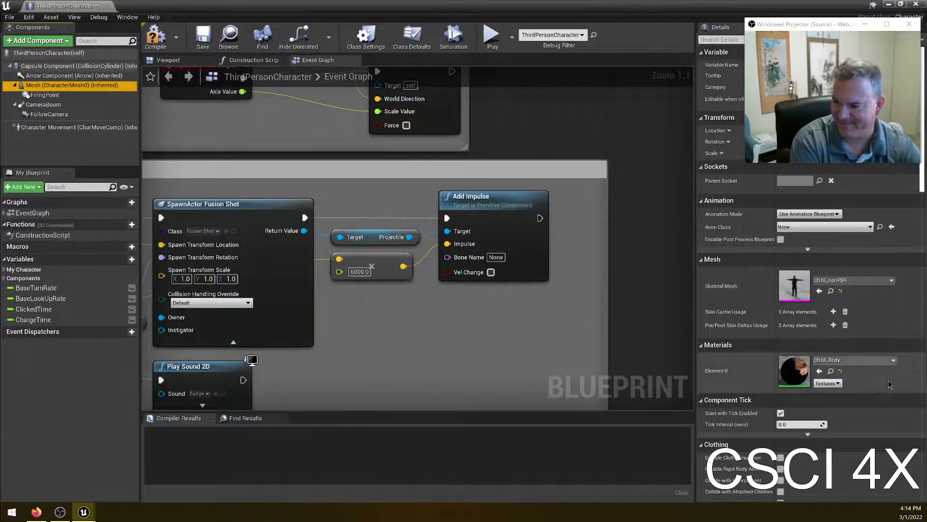
click(154, 38)
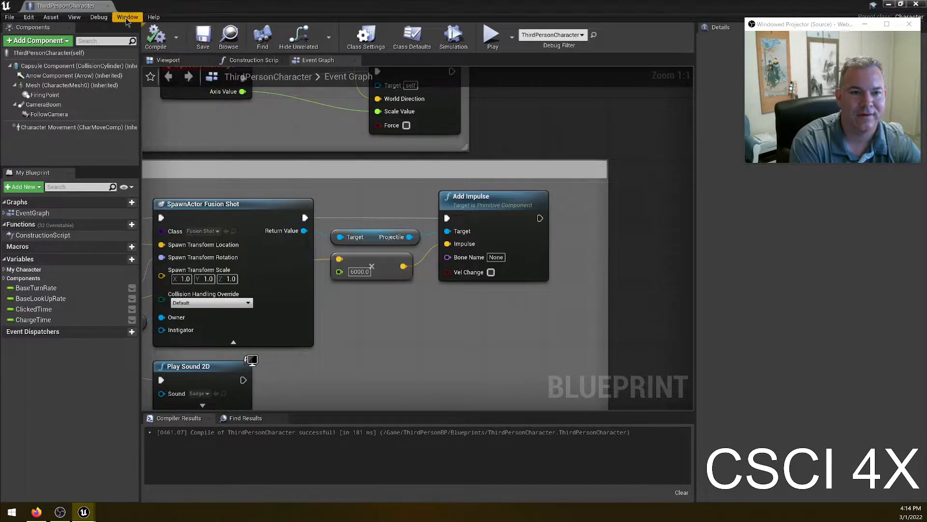
- Return to the level editor and play the level
click(107, 6)
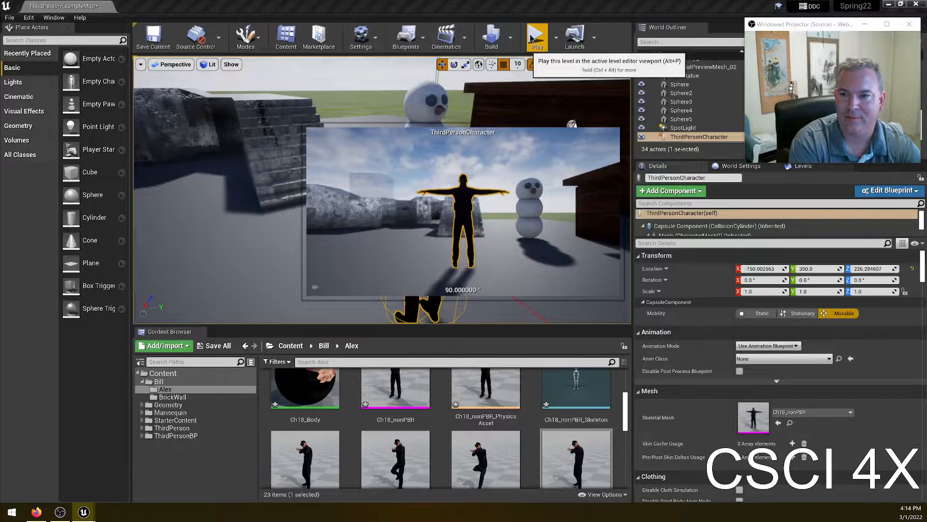
click(532, 39)
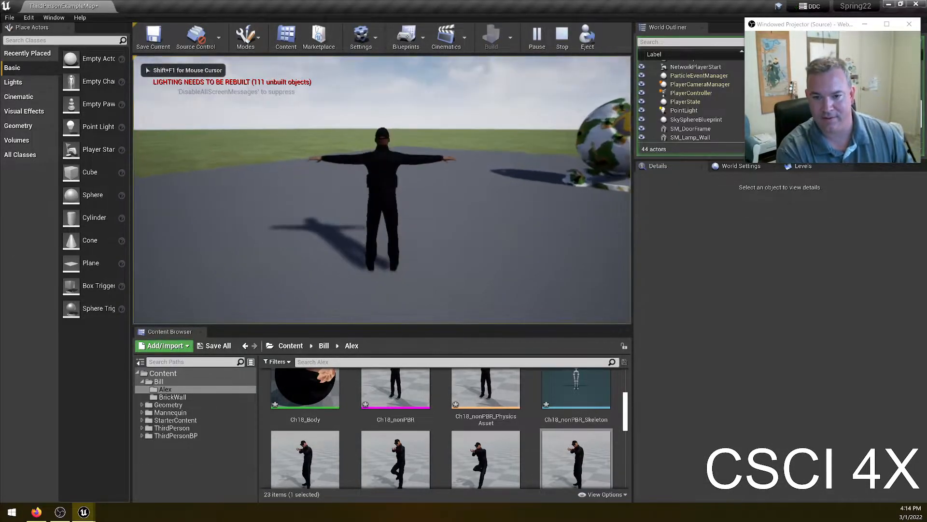
- Walk the character forward and jump around the level, then end the play session
key(w)
key(space)
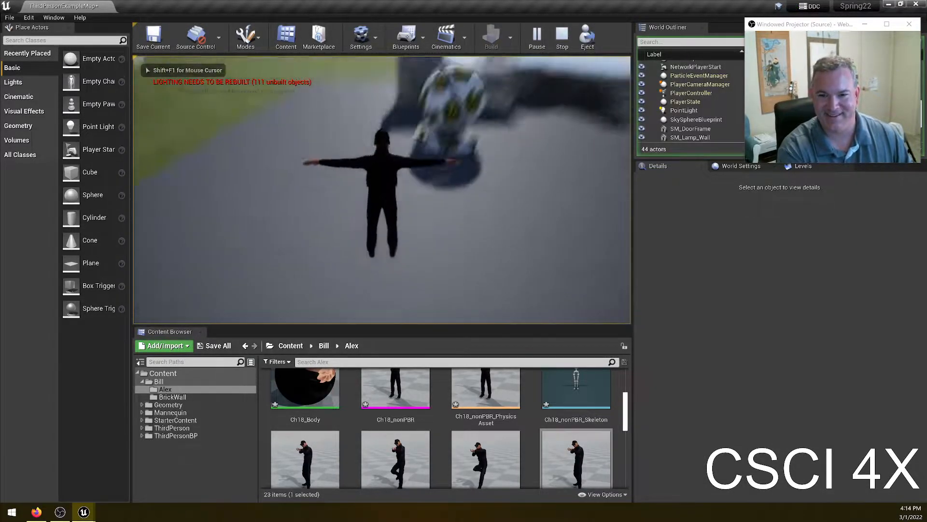
key(w)
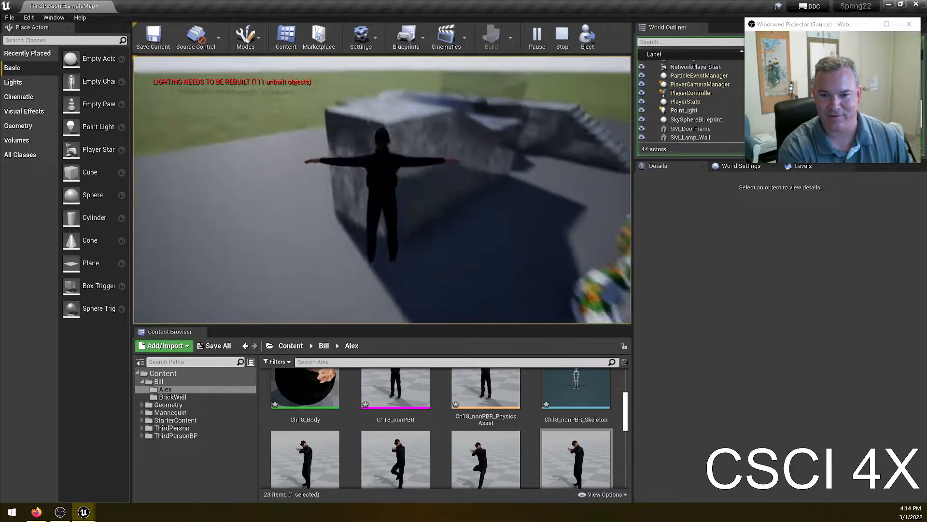
key(w)
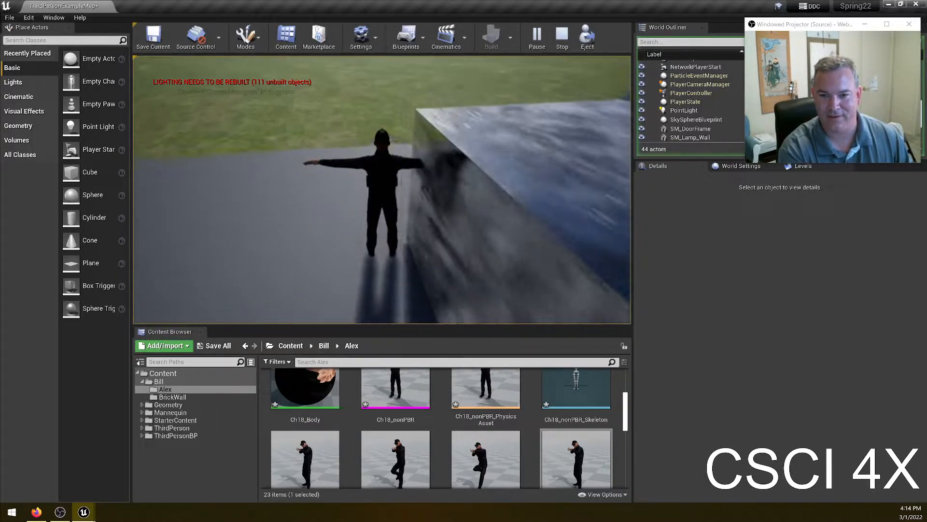
key(w)
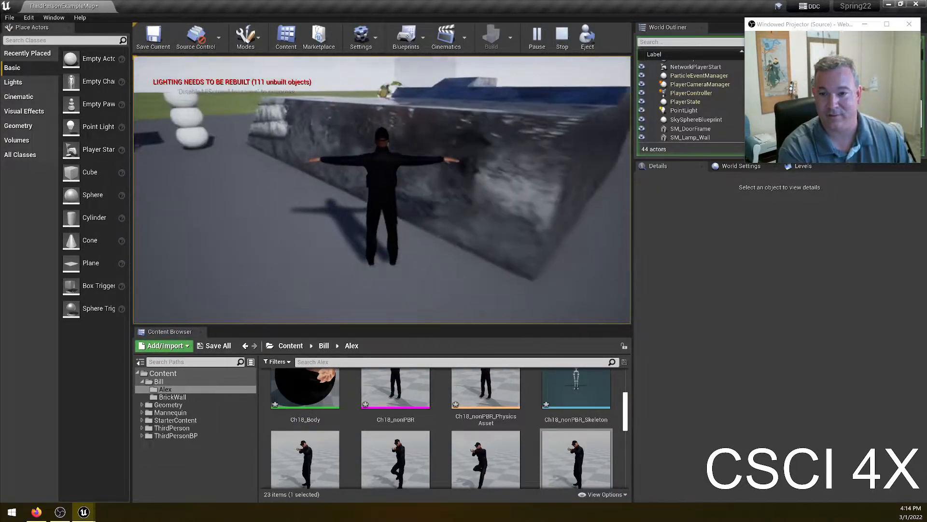
key(w)
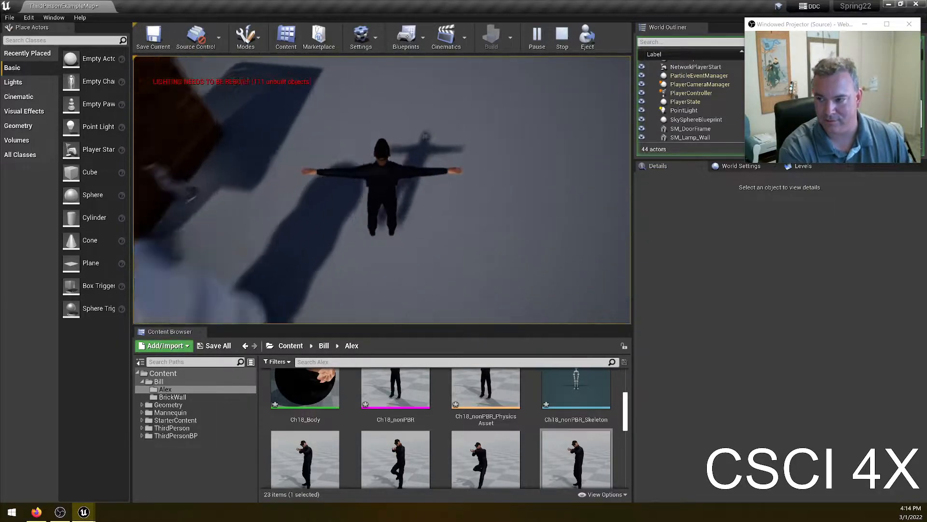
key(w)
key(Escape)
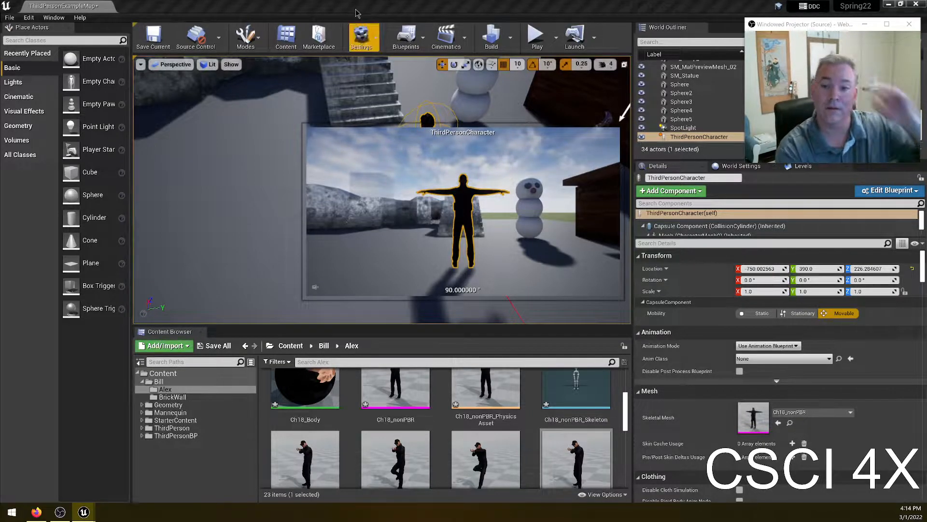
- Open the ThirdPersonCharacter blueprint, inspect its Mesh component, and return to the level editor
click(892, 189)
click(860, 218)
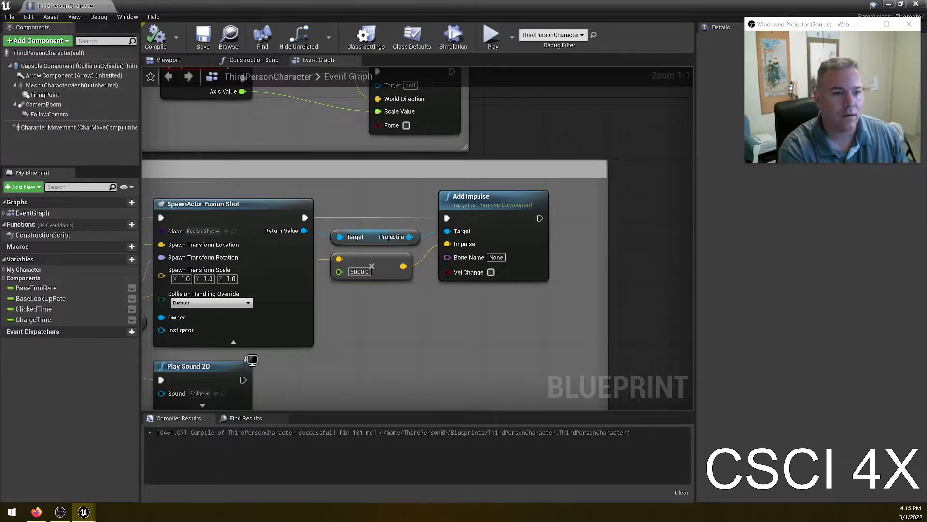
click(50, 85)
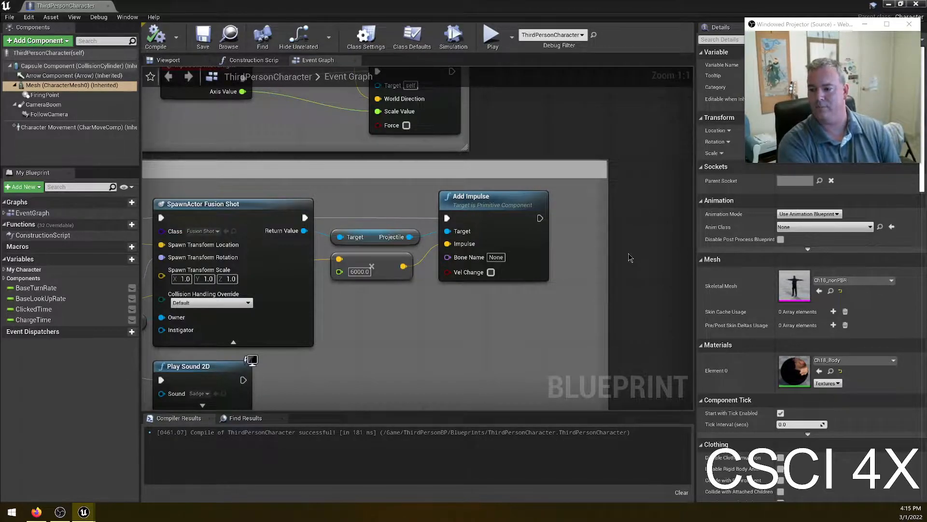
click(108, 6)
- Create a new Blend Space animation asset in the Alex folder
scroll(483, 434, down, 5)
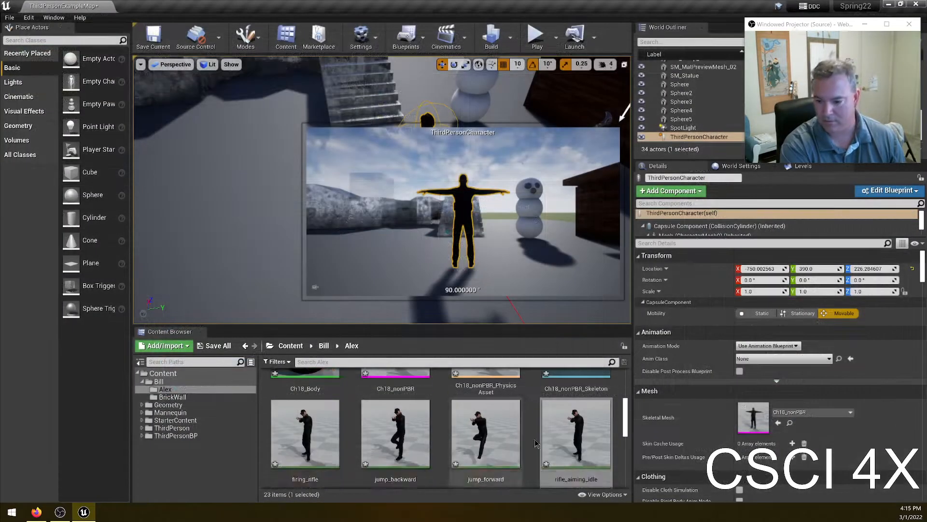
scroll(599, 464, down, 2)
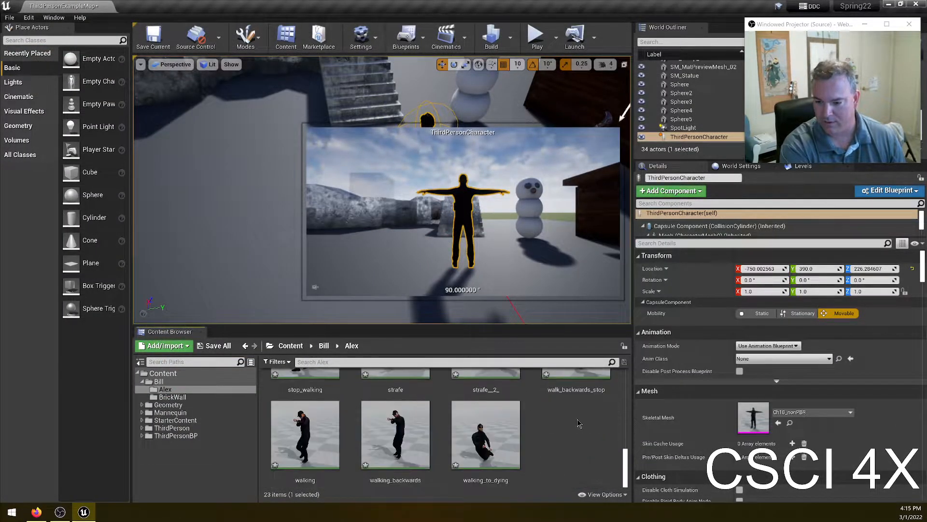
right_click(578, 419)
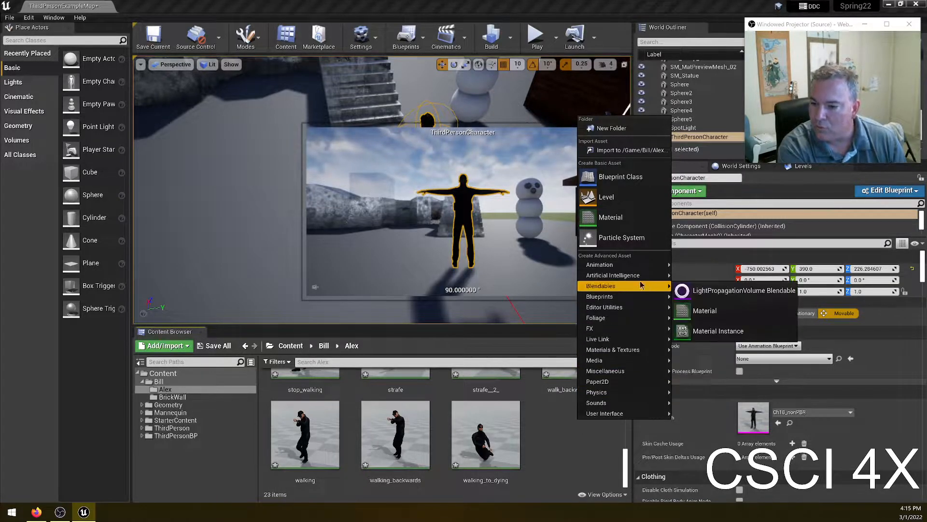
mouse_move(640, 267)
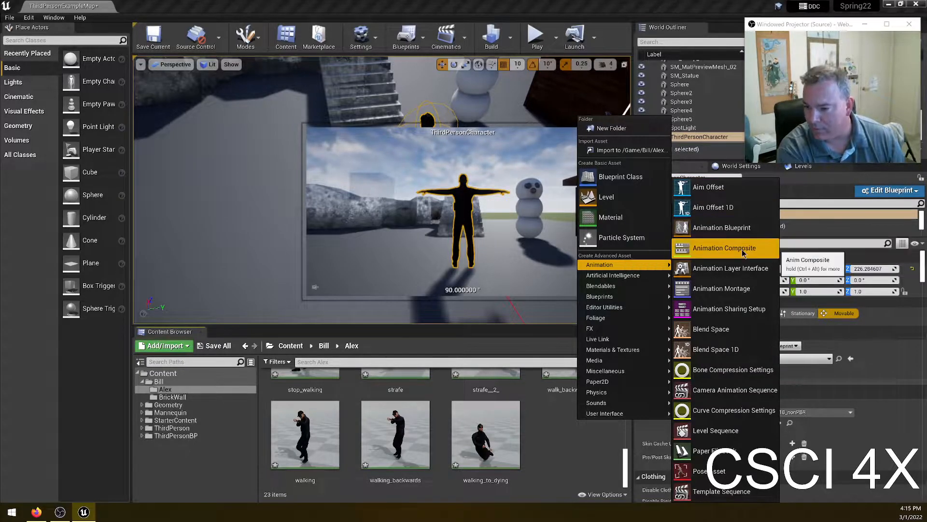
click(723, 329)
click(405, 138)
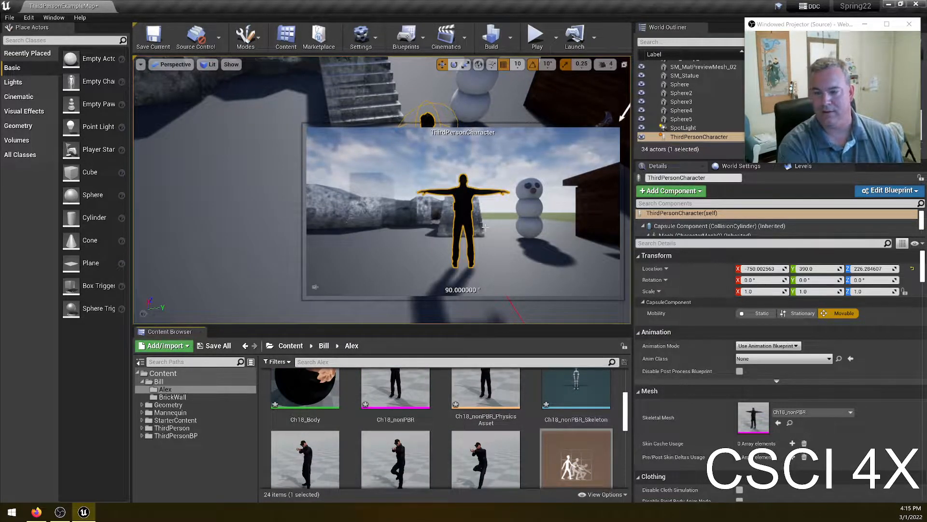
- Open the Ch18_nonPBR_Skeleton asset in the skeleton editor
click(251, 362)
click(251, 363)
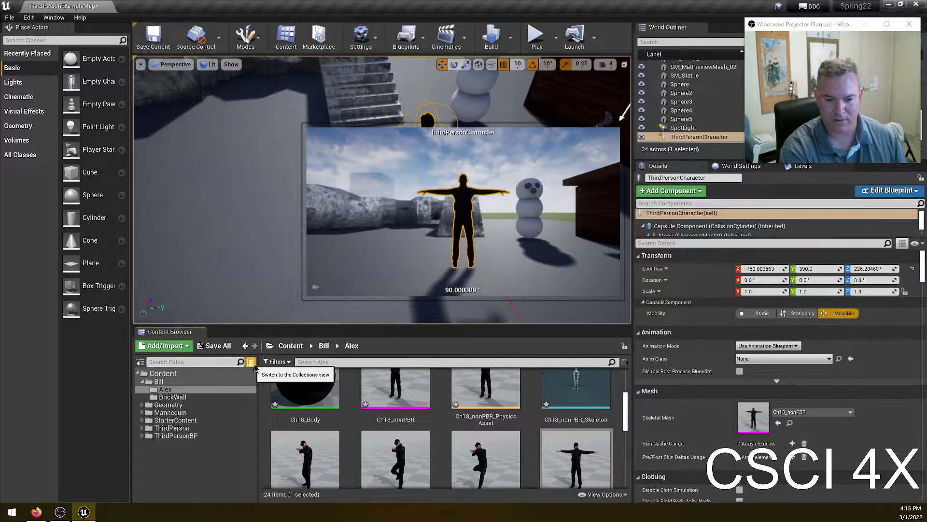
scroll(599, 387, up, 1)
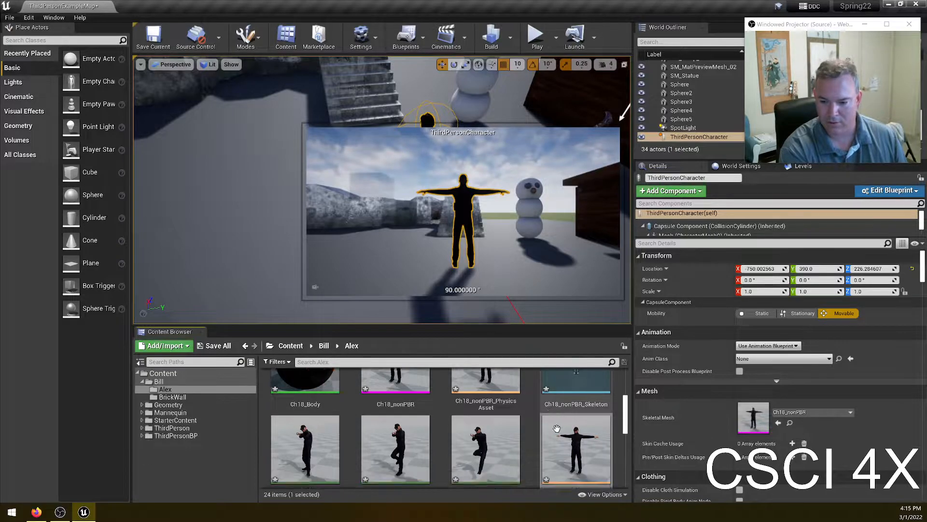
double_click(605, 396)
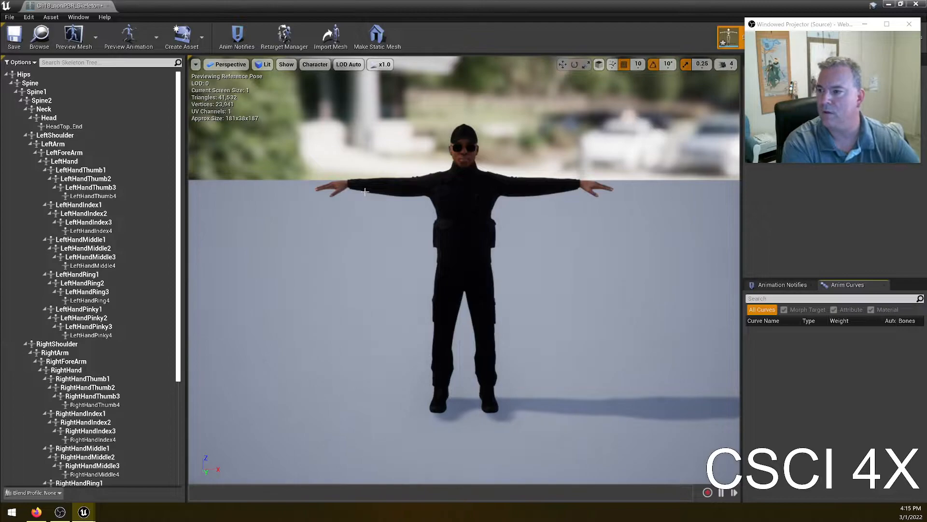
- Show bone names and the full bone hierarchy in the skeleton viewport
click(407, 188)
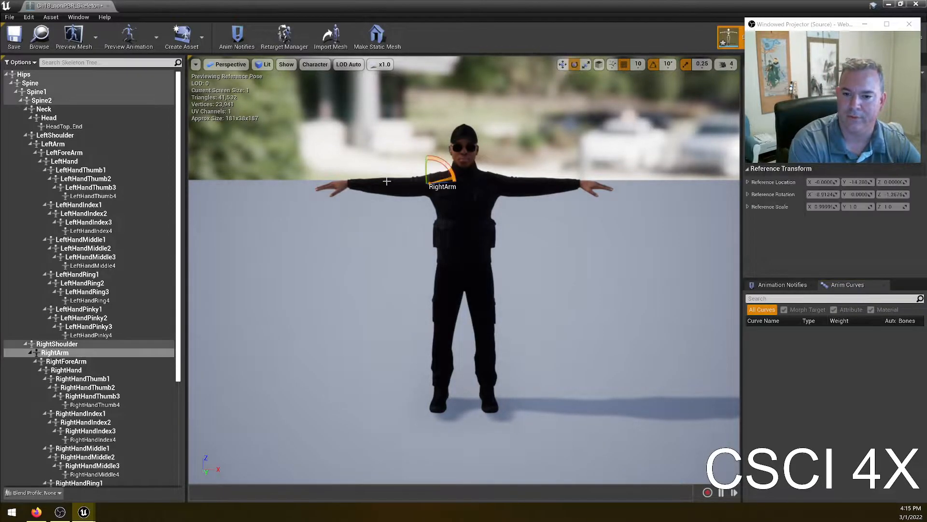
click(287, 64)
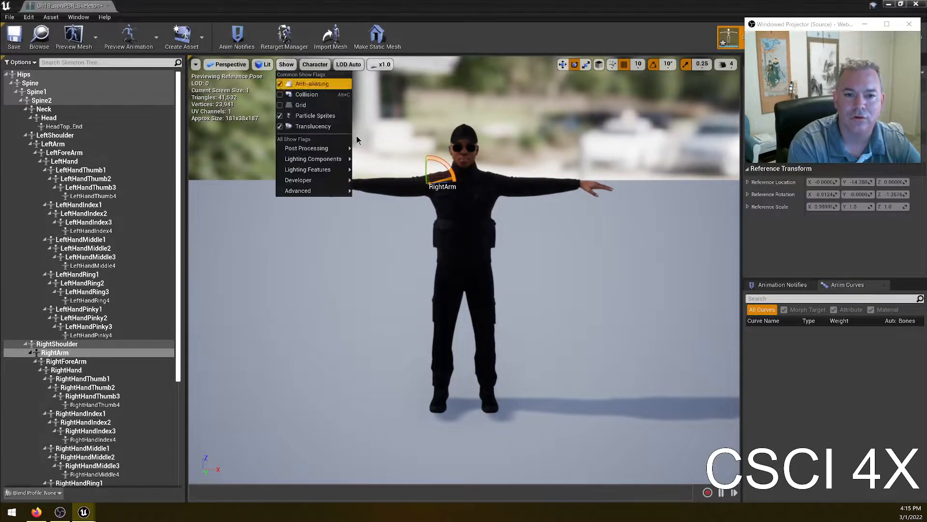
mouse_move(304, 192)
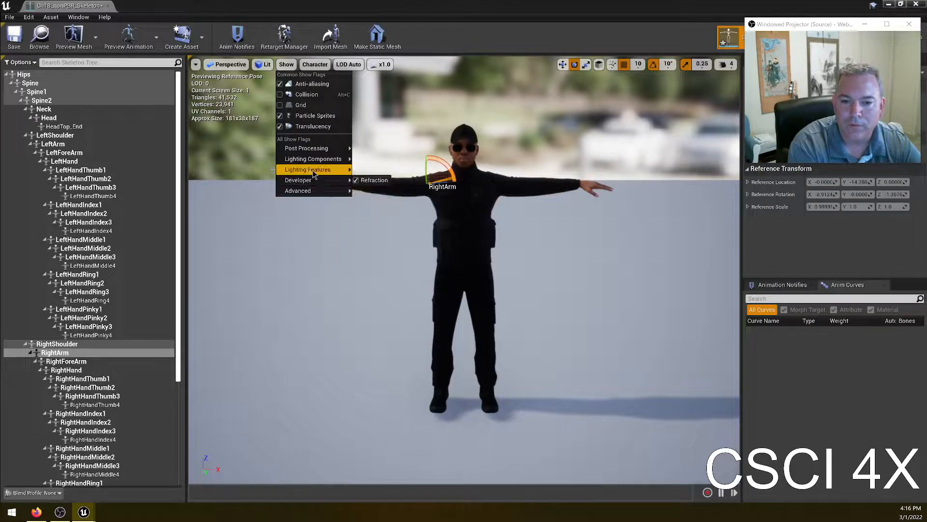
mouse_move(313, 173)
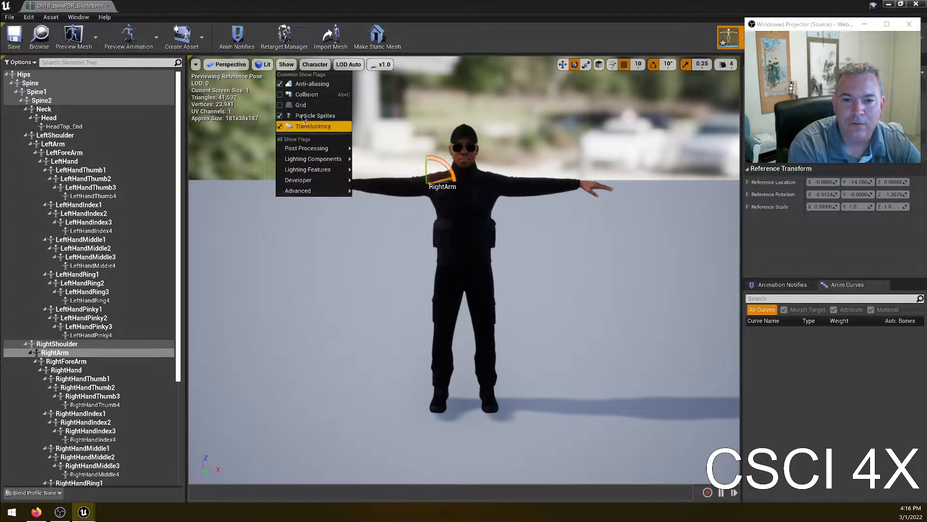
click(315, 64)
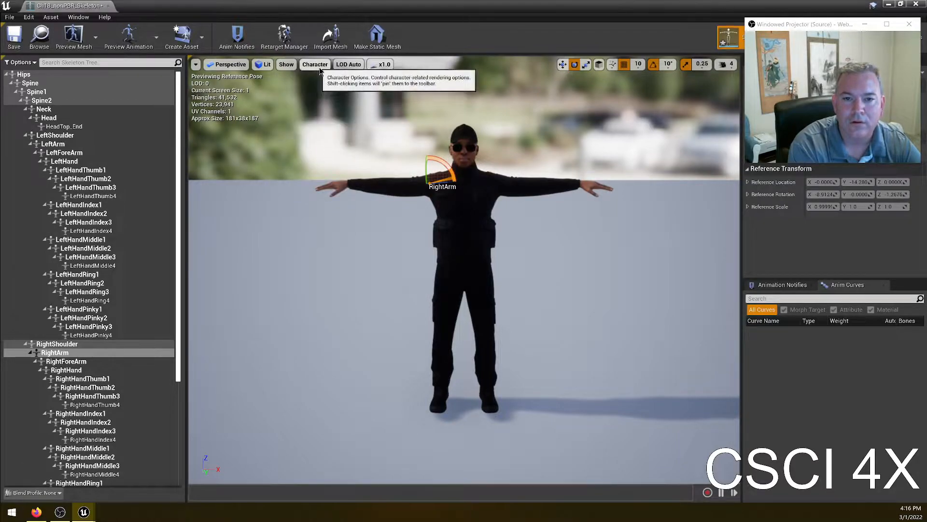
mouse_move(322, 95)
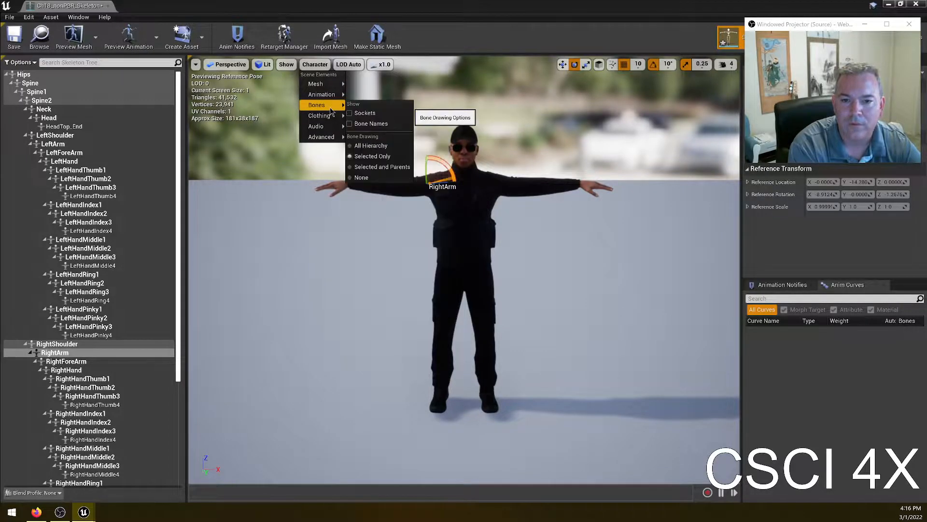
click(368, 124)
click(314, 64)
mouse_move(323, 105)
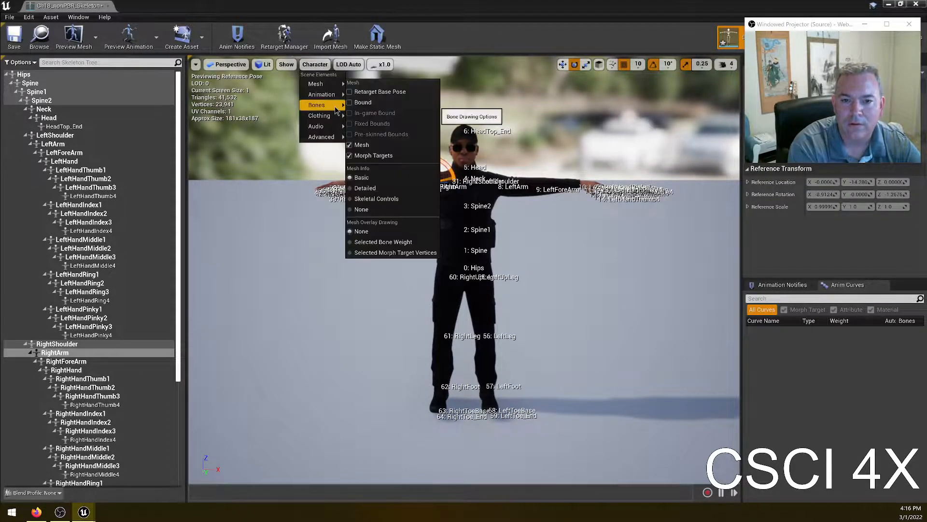
click(383, 146)
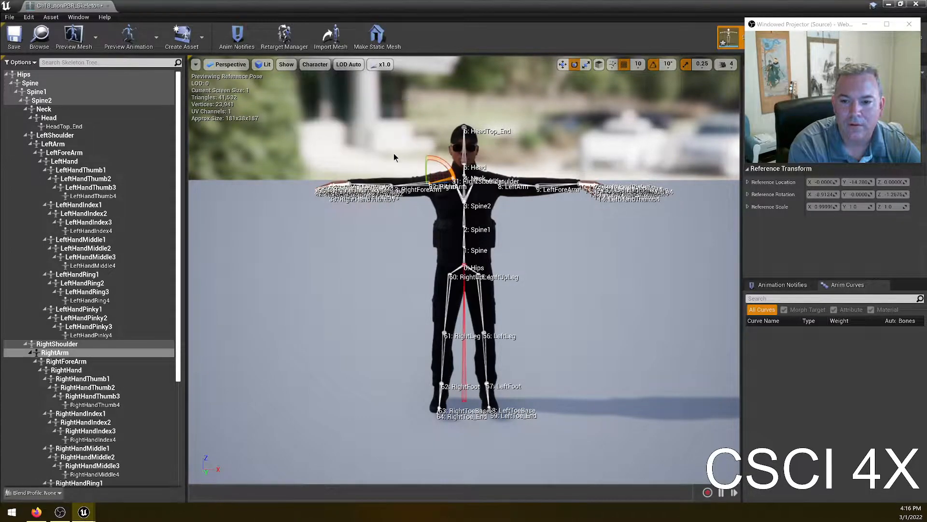
- Try rotating the left hand bone with the gizmo, then undo the rotation
right_drag(480, 275, 523, 249)
key(w)
key(a)
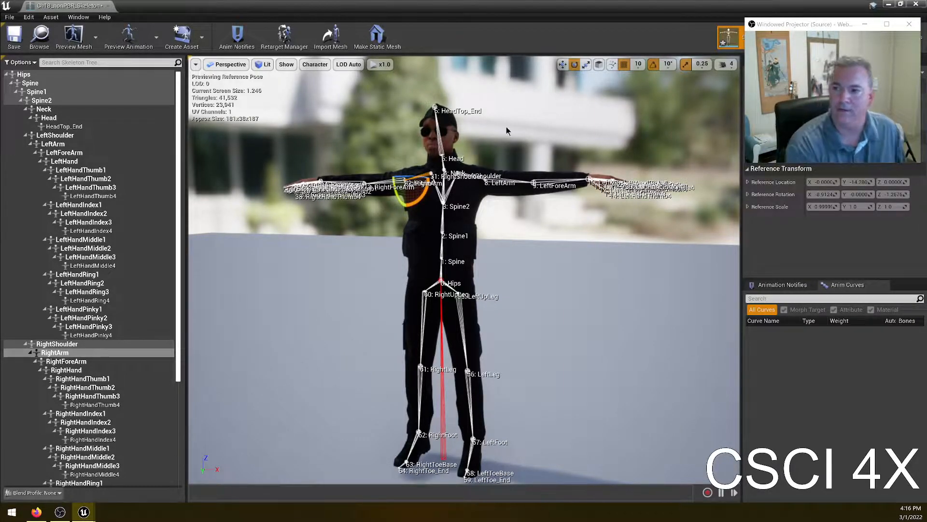
click(555, 184)
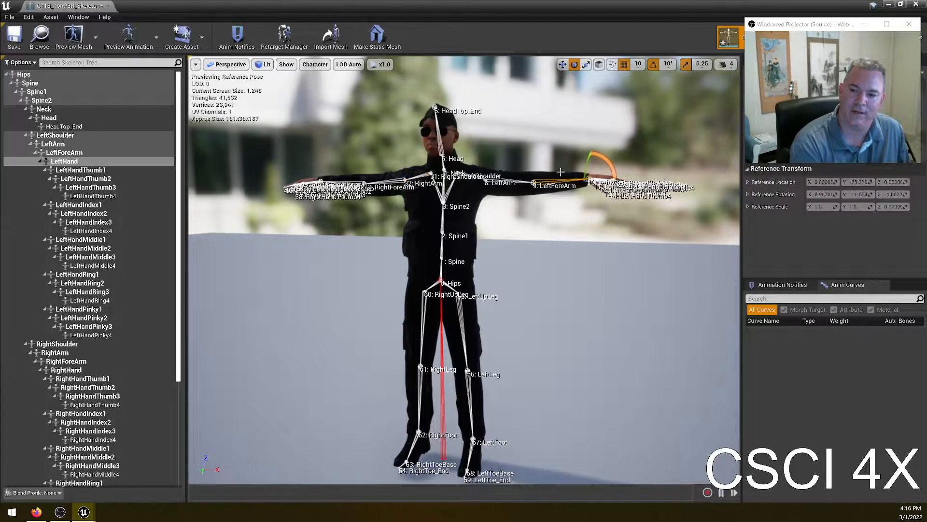
click(561, 172)
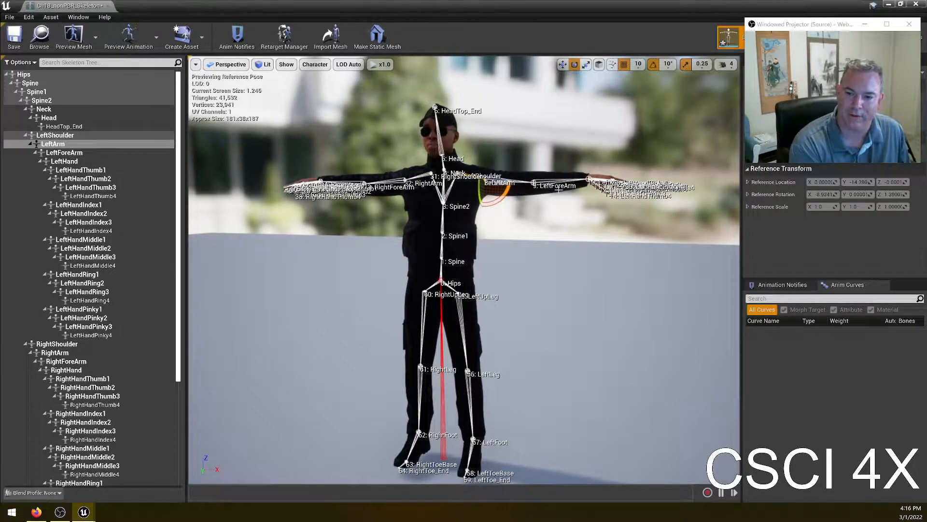
click(548, 176)
mouse_move(604, 157)
mouse_down()
mouse_move(592, 216)
mouse_move(587, 151)
mouse_up()
key(ctrl+z)
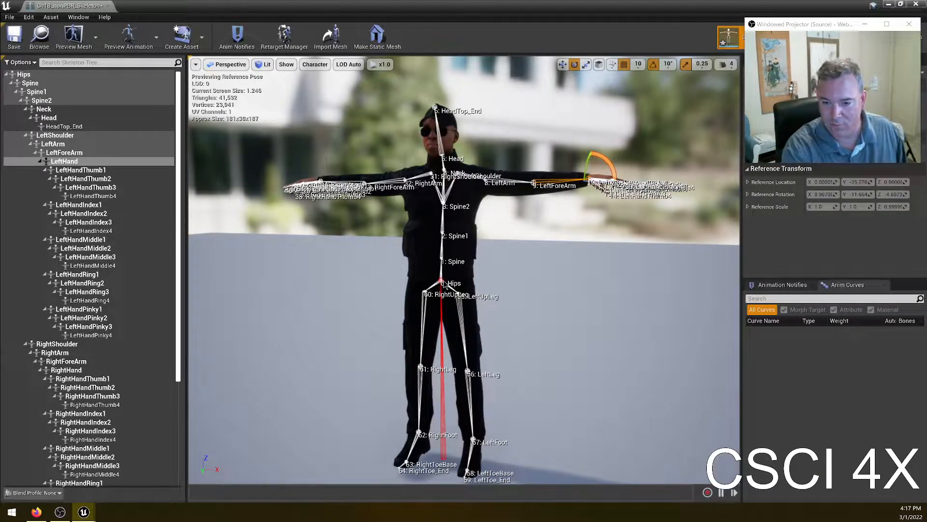
- Move the Hips bone and undo the change
click(24, 74)
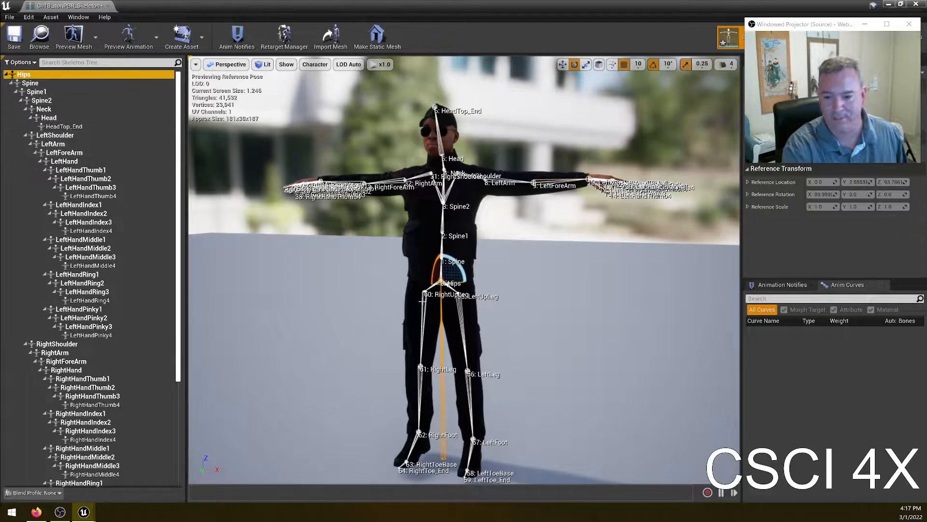
drag(458, 283, 501, 284)
key(ctrl+z)
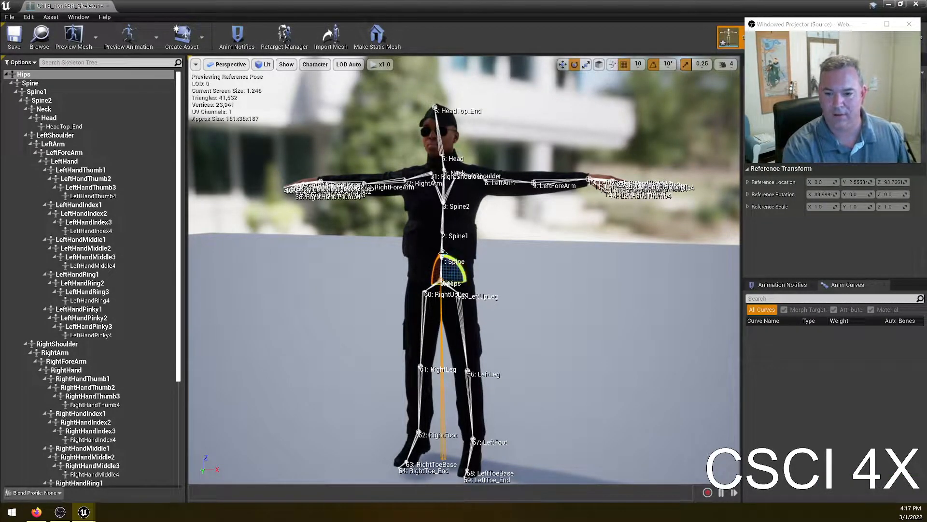
- Rotate the Spine1 bone and undo the rotation
click(443, 236)
mouse_move(461, 246)
mouse_down()
mouse_move(450, 237)
mouse_move(463, 244)
mouse_up()
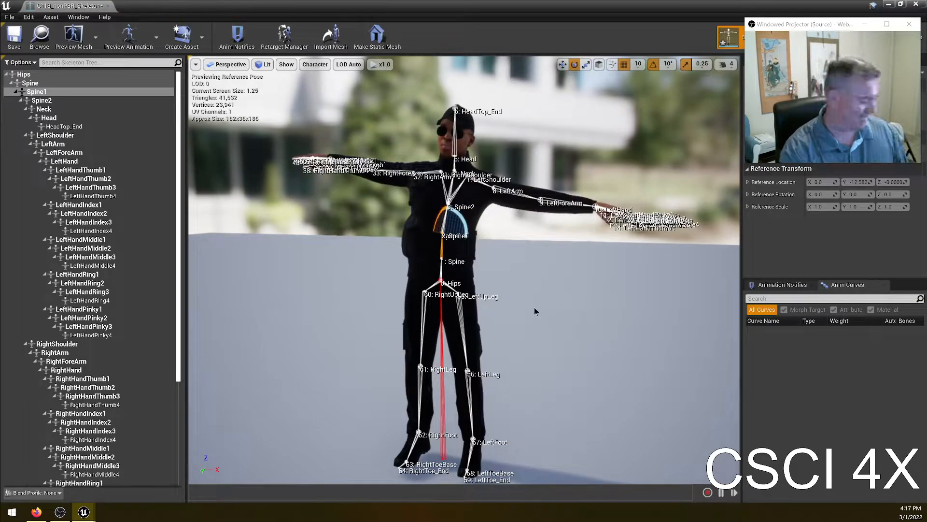
key(ctrl+z)
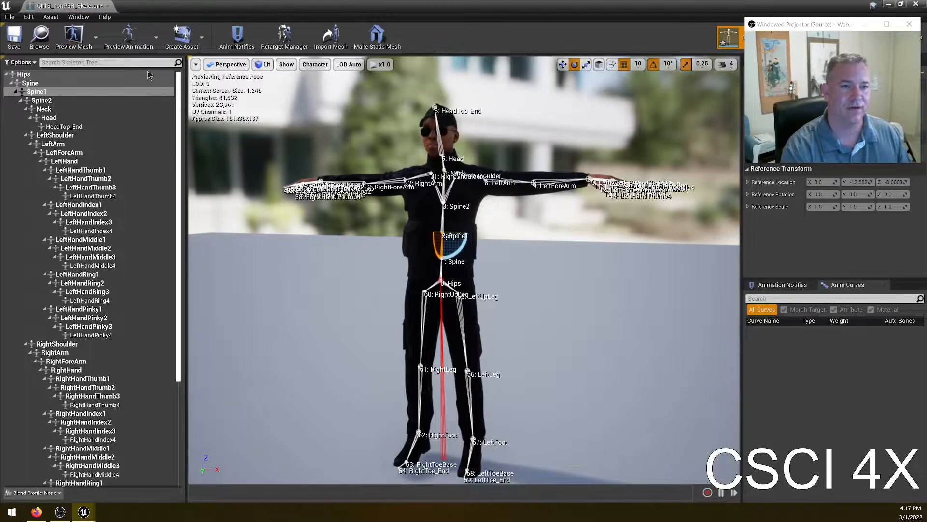
- Undo the three most recent editor actions, including the earlier deletion of the animation actors
key(ctrl+z)
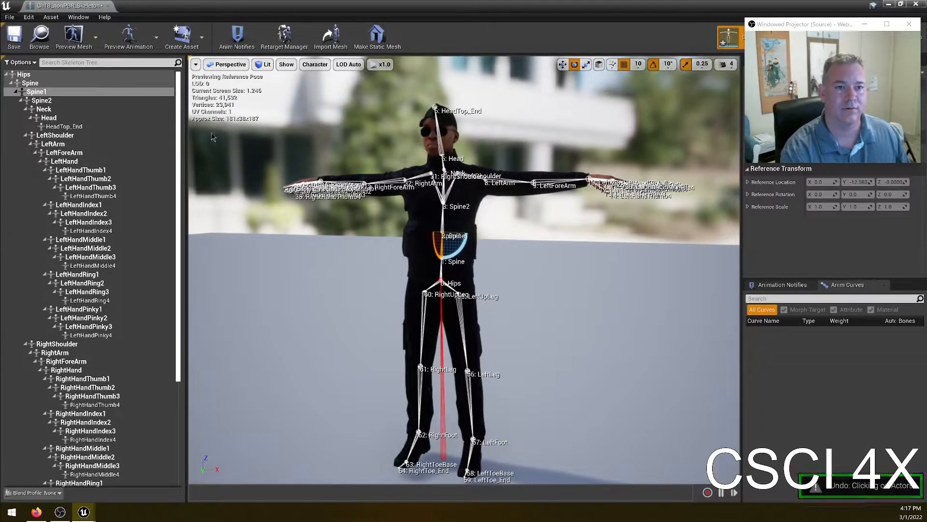
key(ctrl+z)
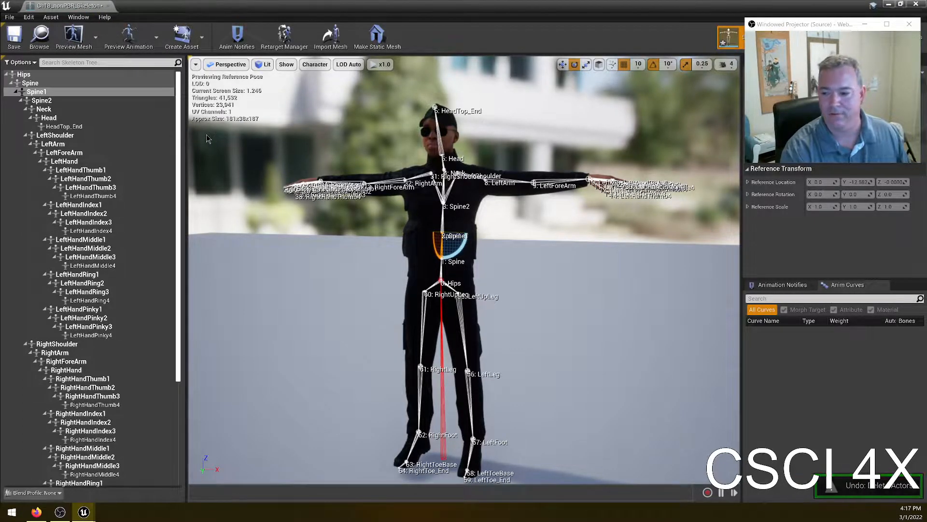
key(ctrl+z)
drag(166, 5, 176, 274)
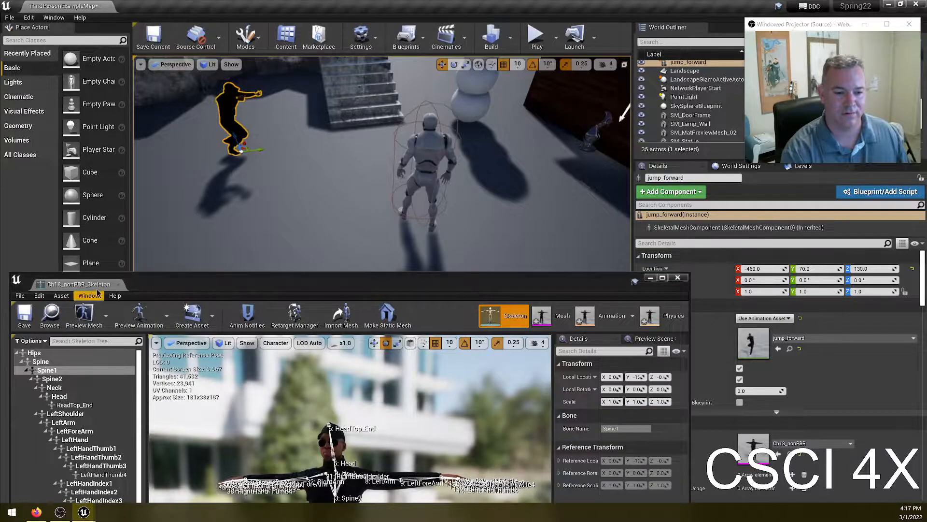
- Redo the undone editor actions, removing the animation actors from the level again
click(118, 284)
key(ctrl+y)
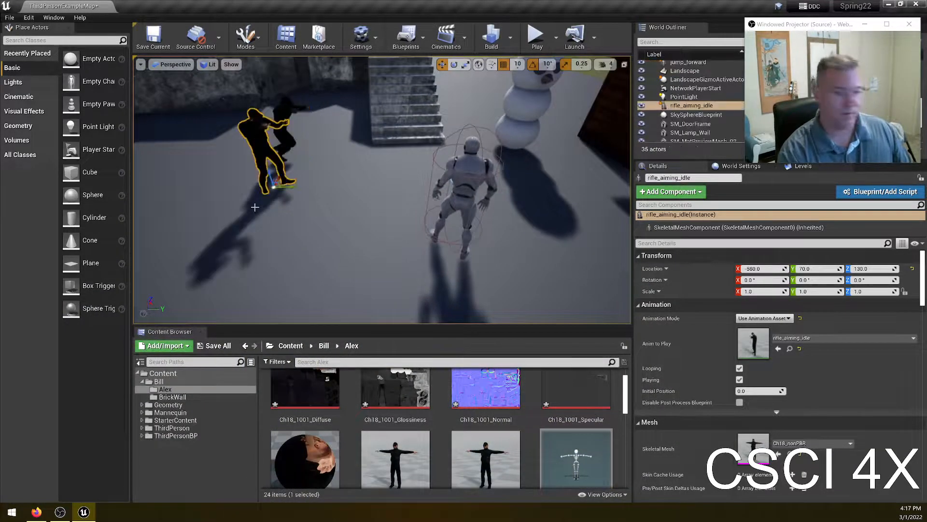
key(ctrl+y)
key(ctrl+y)
key(ctrl+y)
right_drag(316, 224, 313, 208)
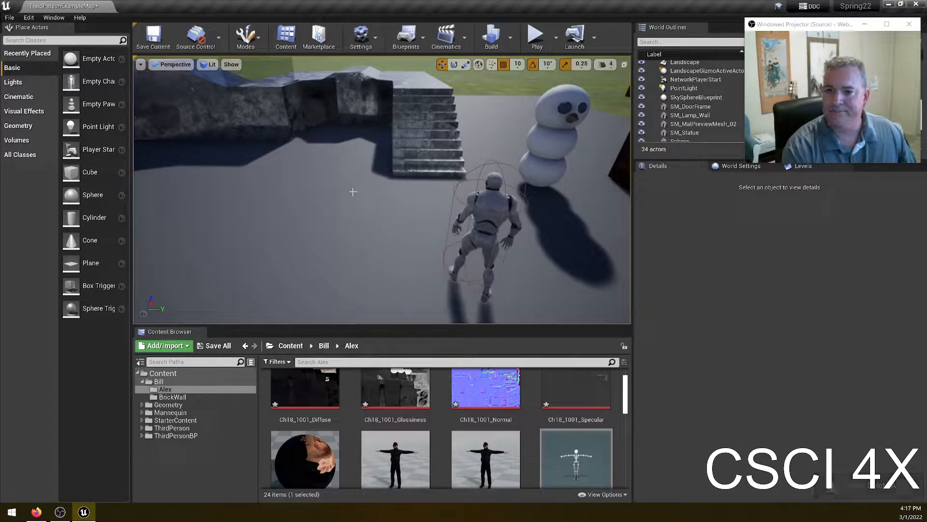
- Open the ThirdPersonCharacter blueprint from ThirdPersonBP > Blueprints, then close its editor
click(175, 420)
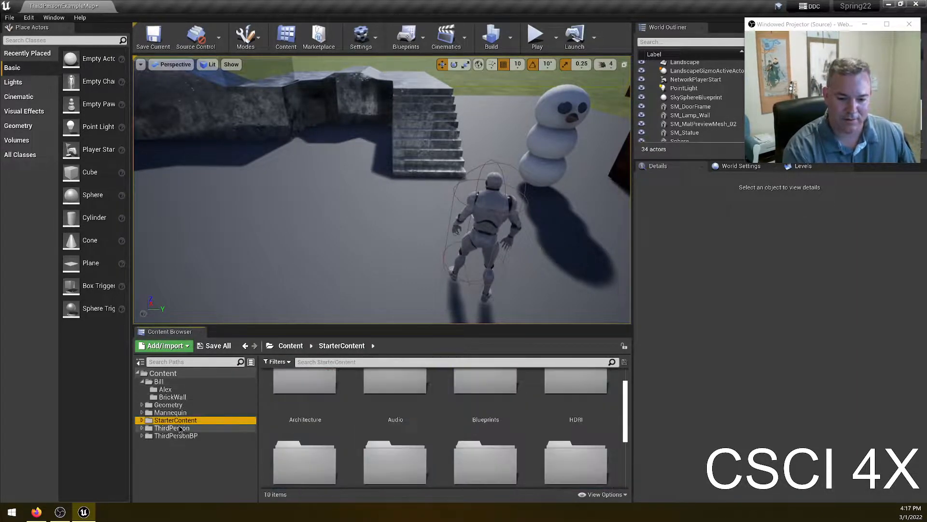
click(184, 428)
double_click(292, 404)
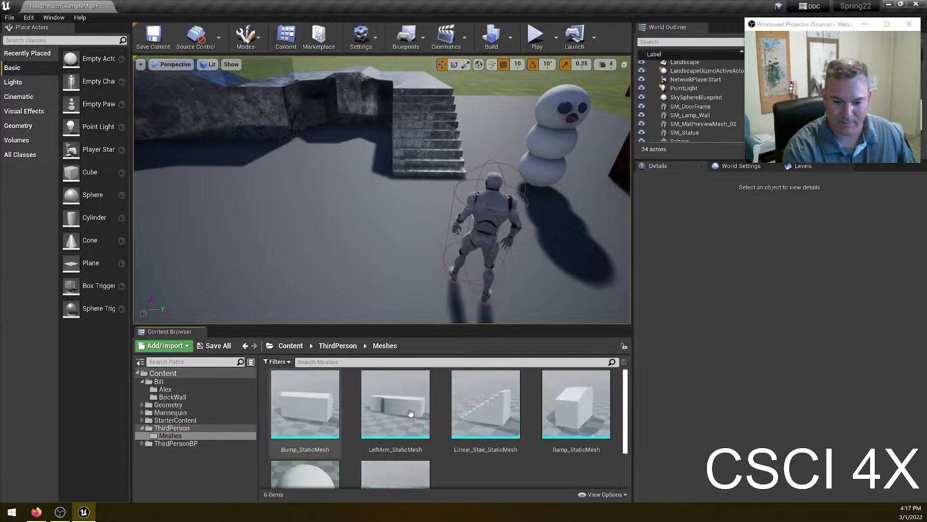
scroll(507, 417, down, 2)
click(176, 443)
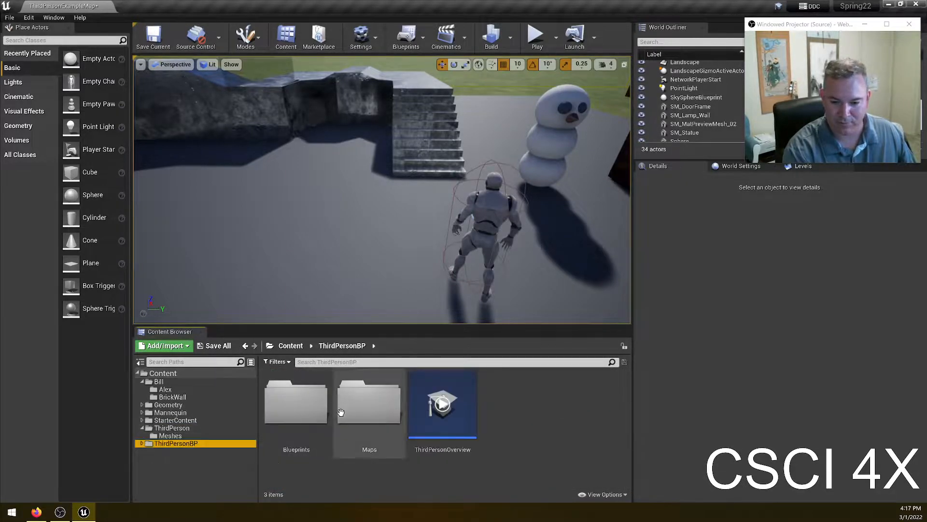
double_click(296, 402)
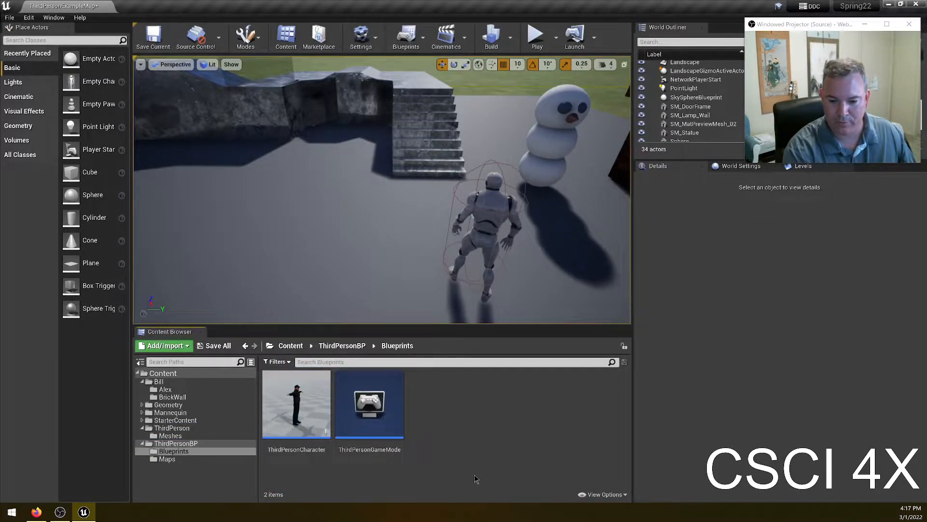
double_click(296, 402)
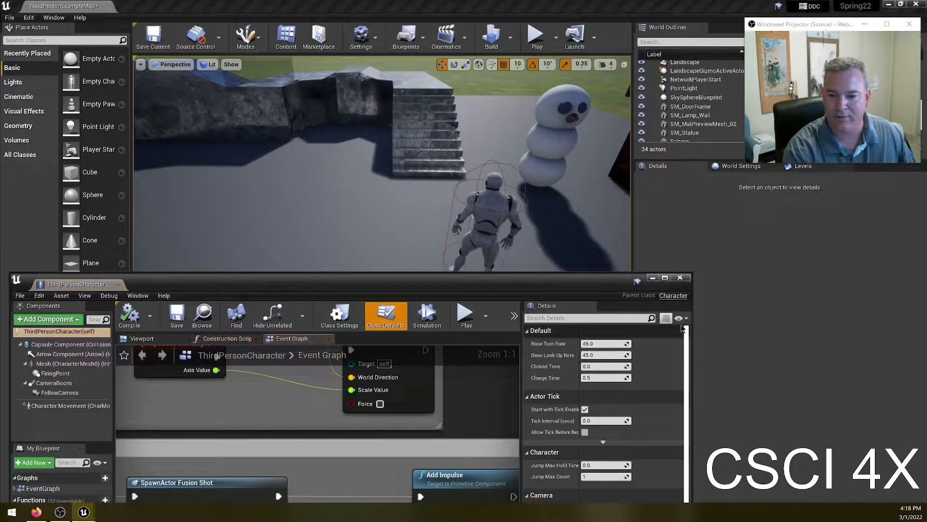
click(679, 279)
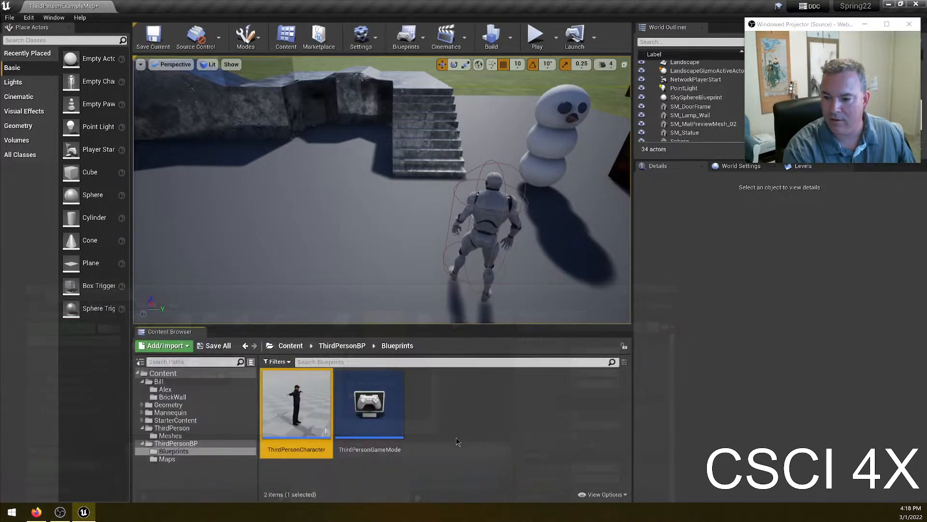
- Open the UE4_Mannequin_Skeleton asset from Mannequin > Character > Mesh and display its bone names
double_click(170, 412)
double_click(368, 403)
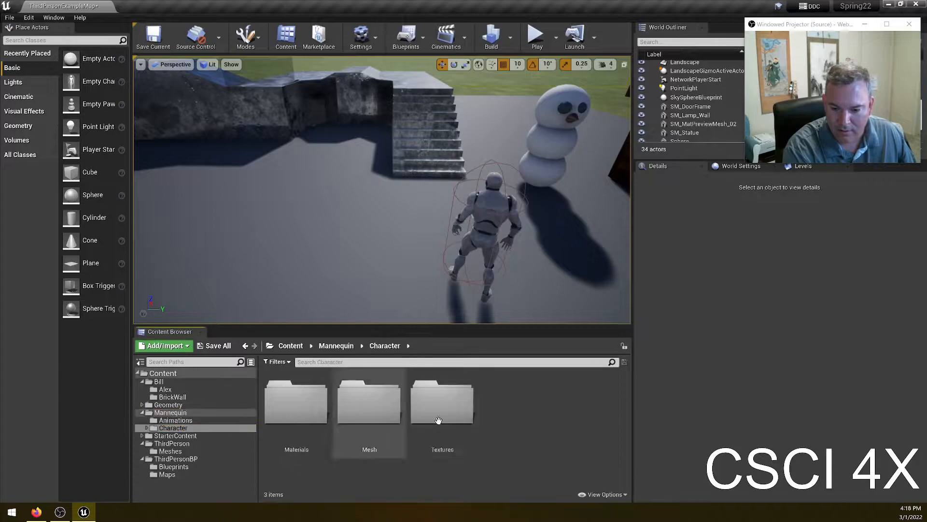
double_click(367, 403)
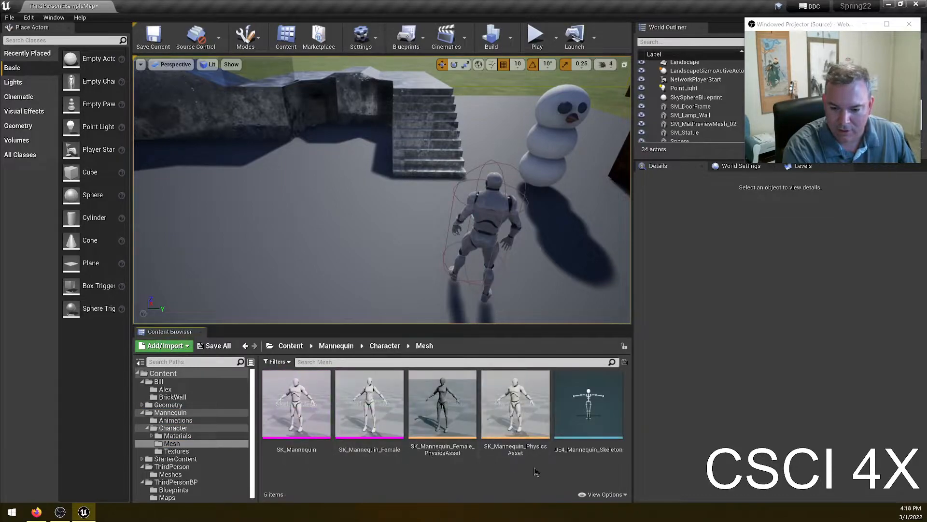
double_click(588, 403)
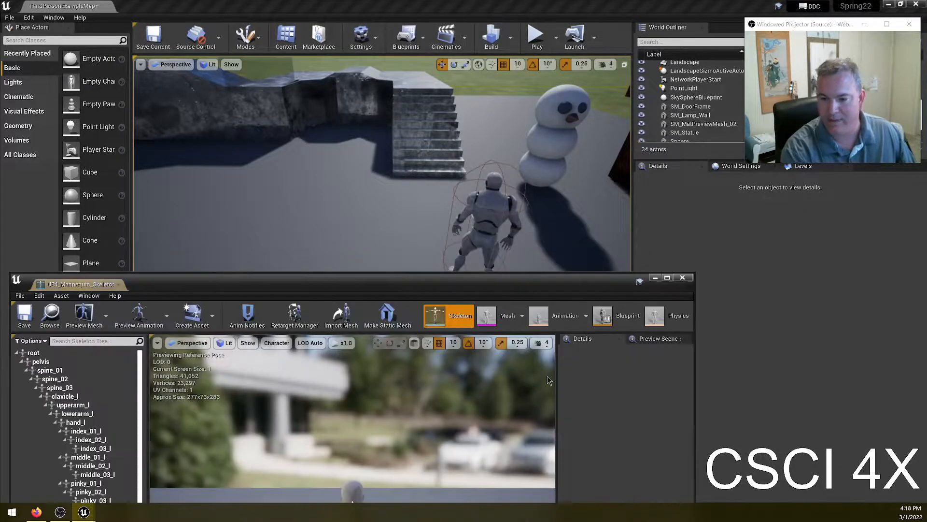
drag(79, 284, 156, 12)
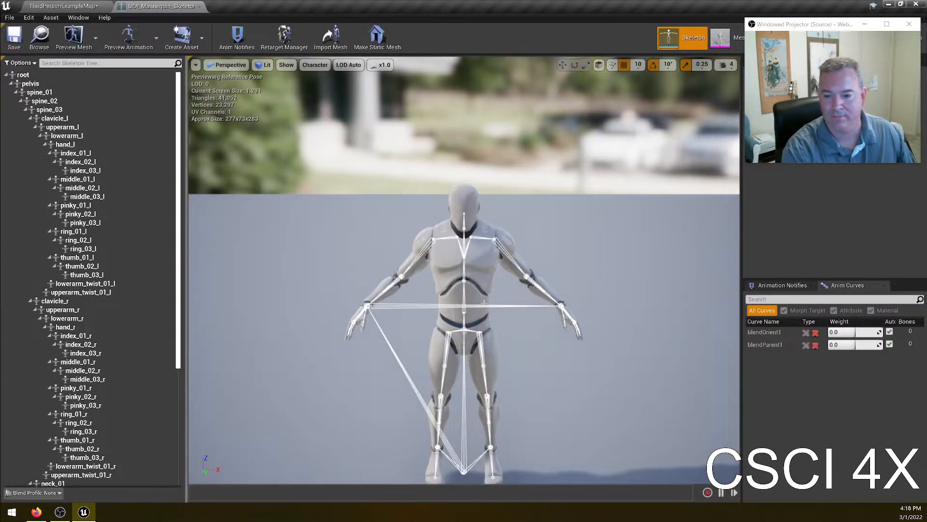
click(314, 65)
mouse_move(317, 106)
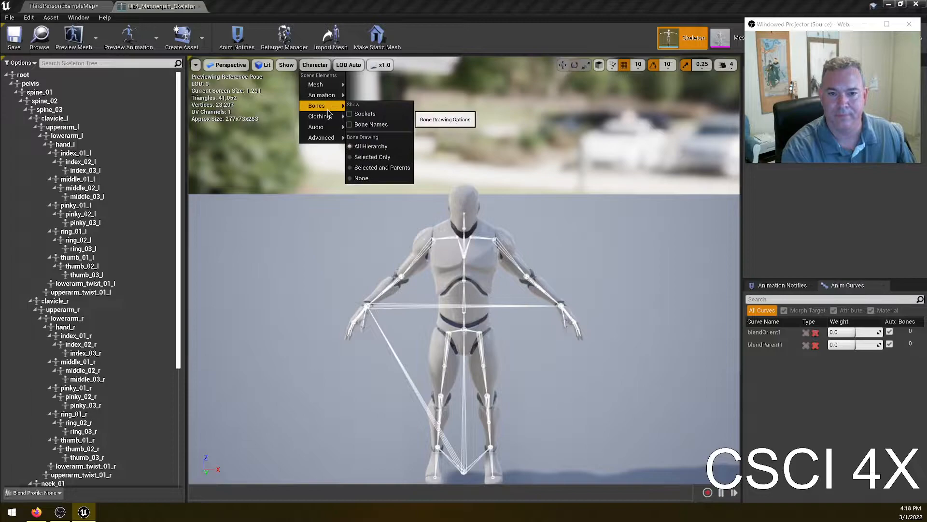
click(378, 124)
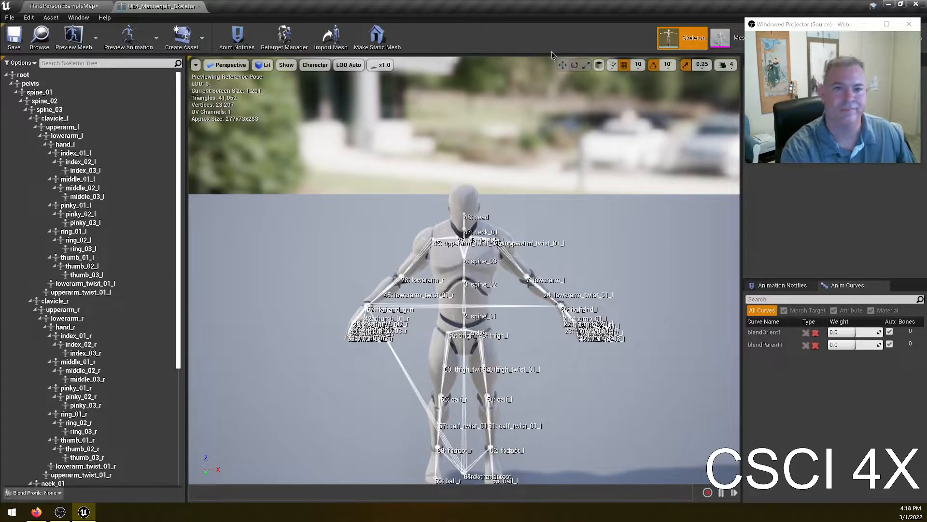
- Open the Ch18_nonPBR_Skeleton asset from the Bill > Alex folder
click(82, 7)
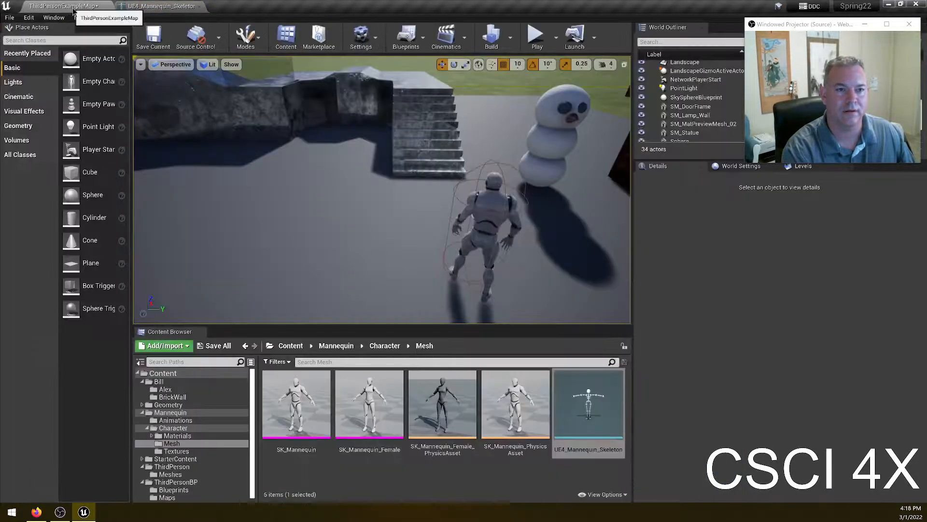
click(166, 390)
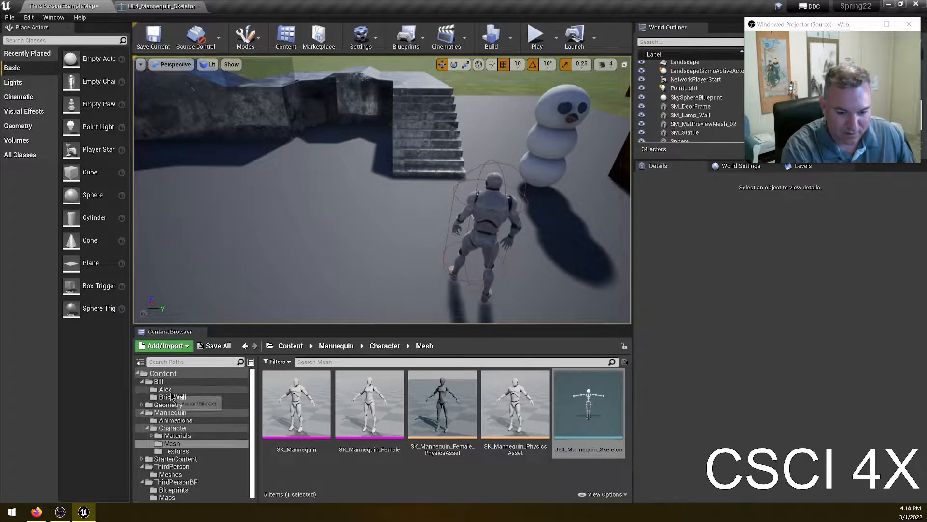
scroll(465, 439, down, 2)
double_click(577, 434)
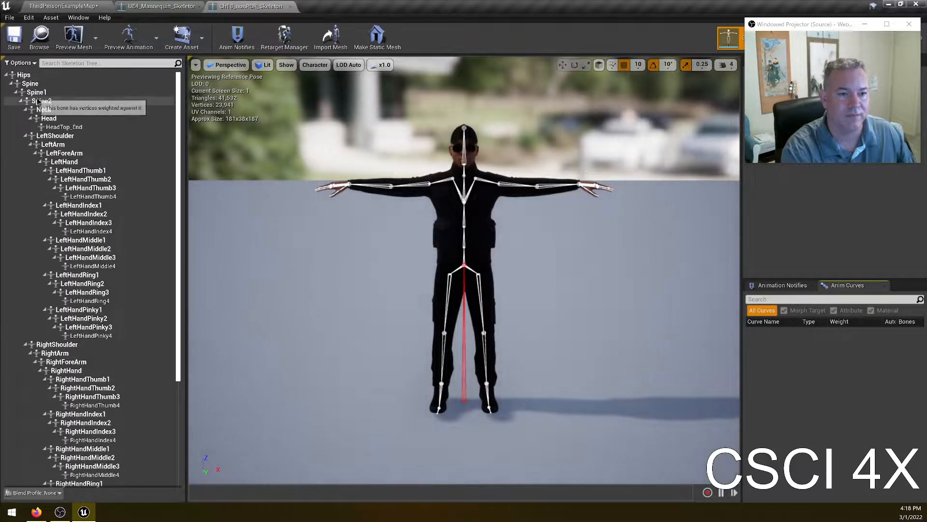
- Compare the Mannequin and Ch18_nonPBR skeleton hierarchies, selecting the left pinky bone in each
click(159, 6)
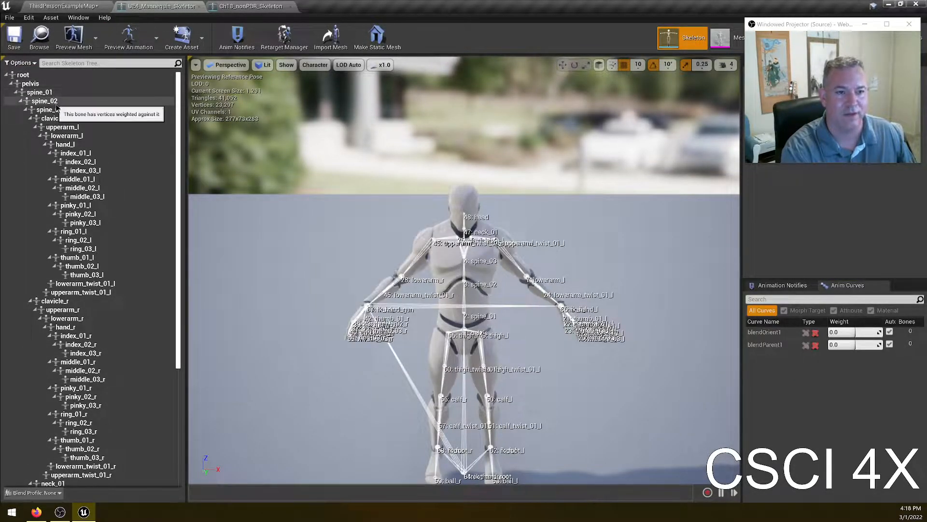
click(251, 6)
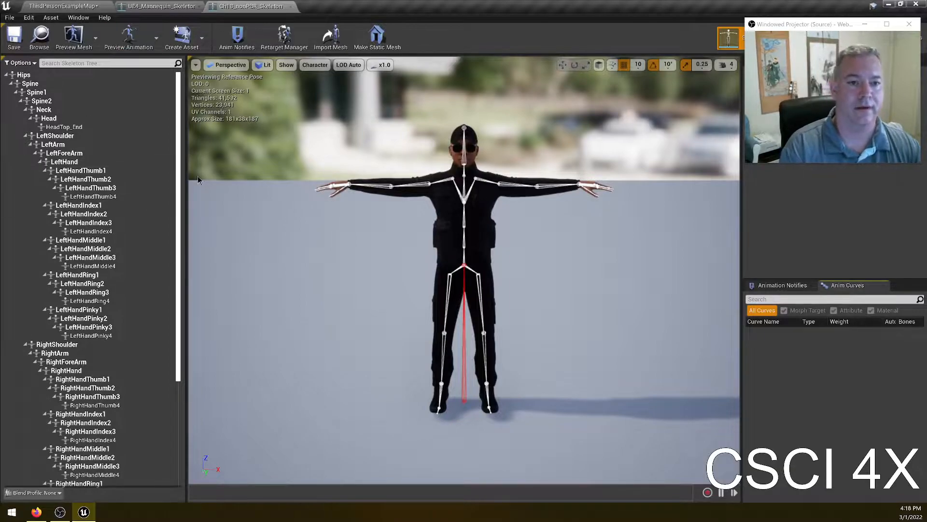
click(161, 6)
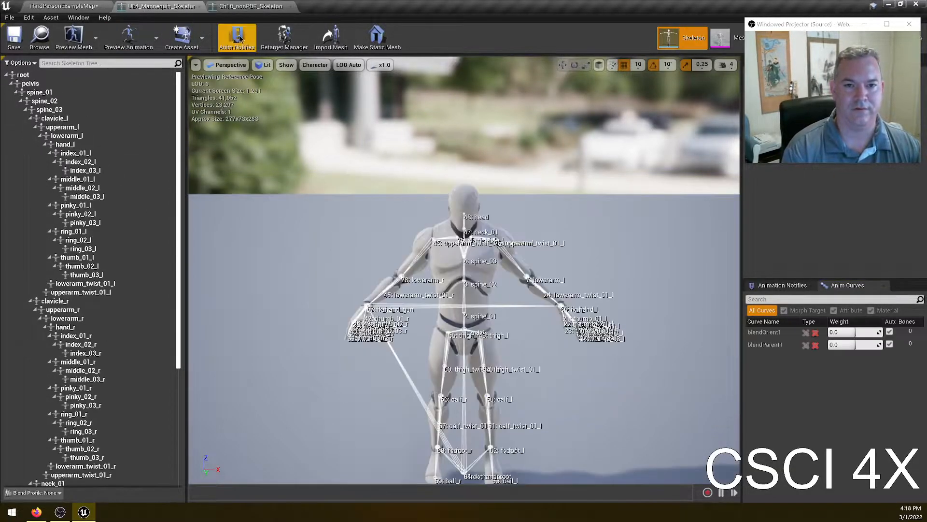
click(229, 10)
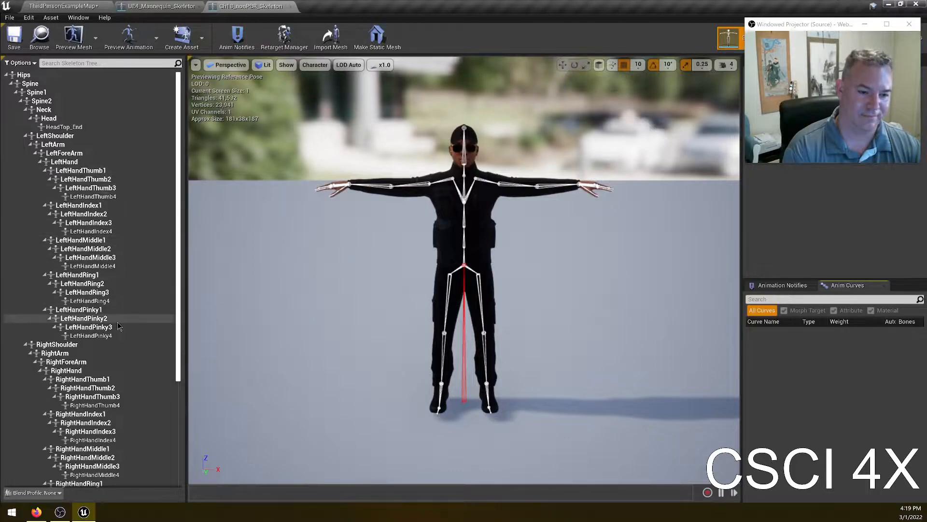
click(97, 310)
click(169, 7)
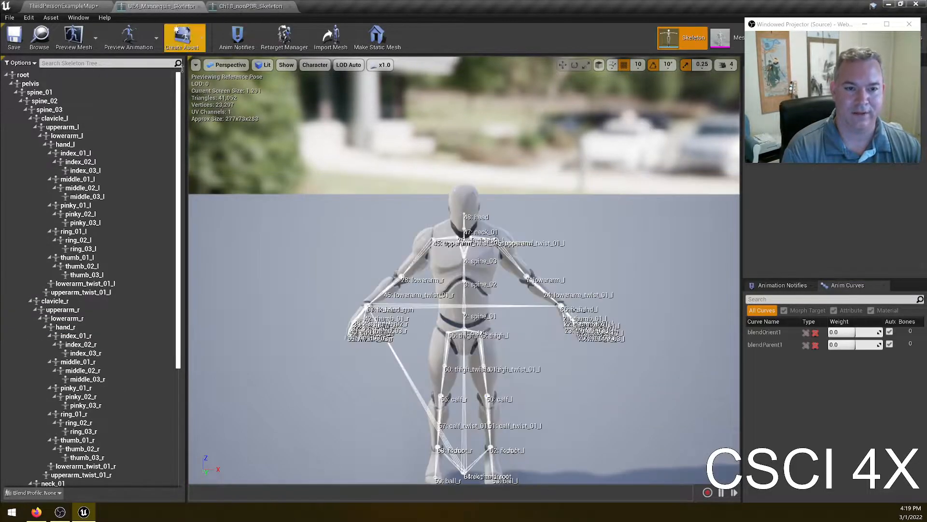
click(84, 205)
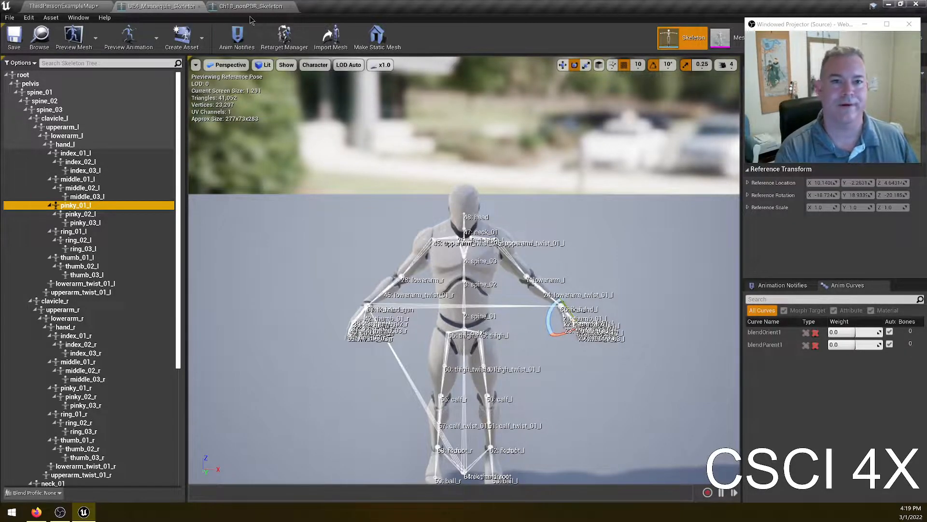
click(199, 6)
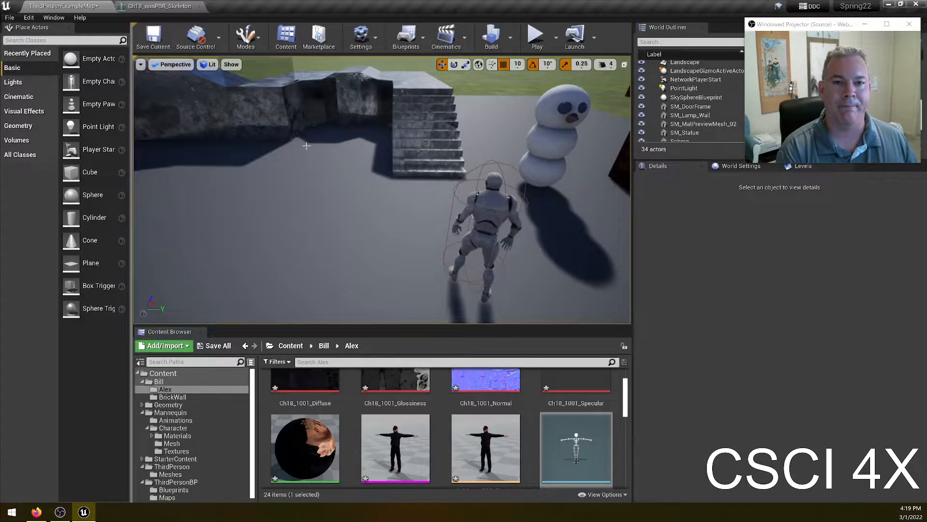
click(159, 6)
click(865, 24)
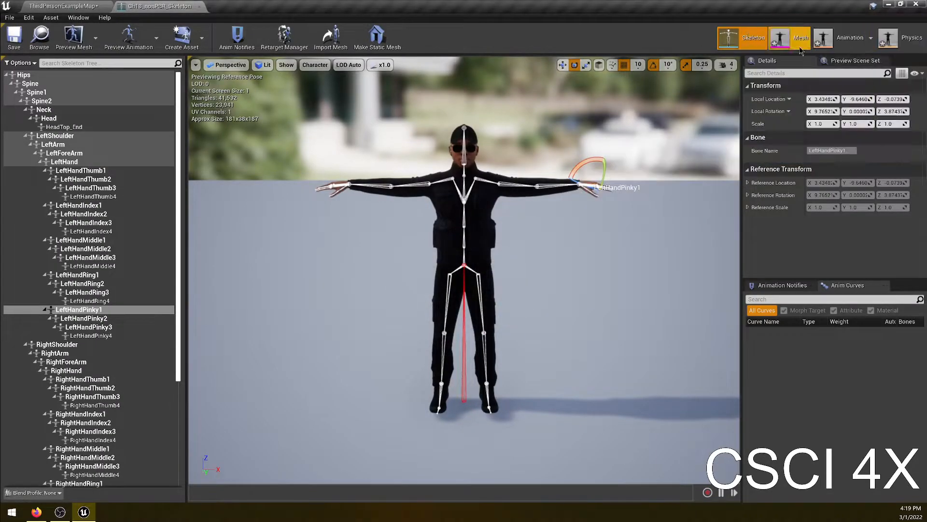
- Open the character's mesh editor, select its Head bone, and save the mesh
click(792, 37)
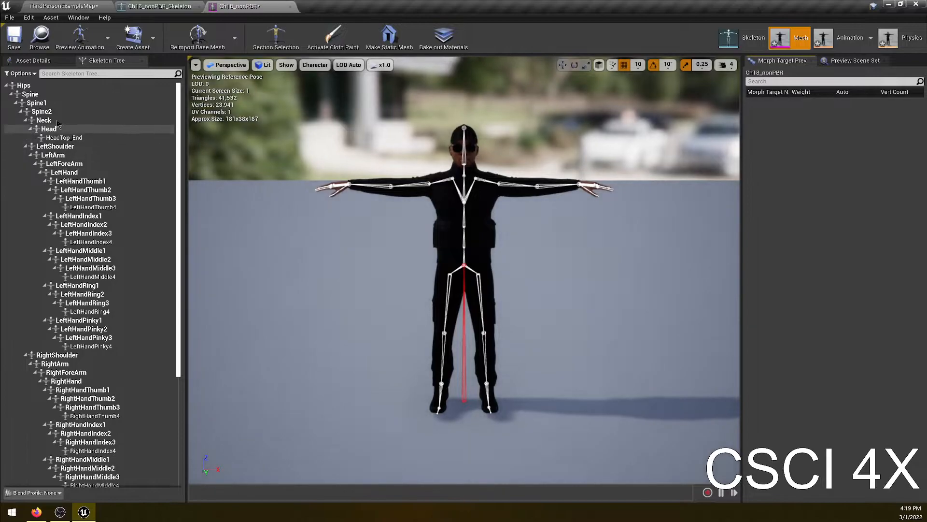
click(92, 121)
click(473, 138)
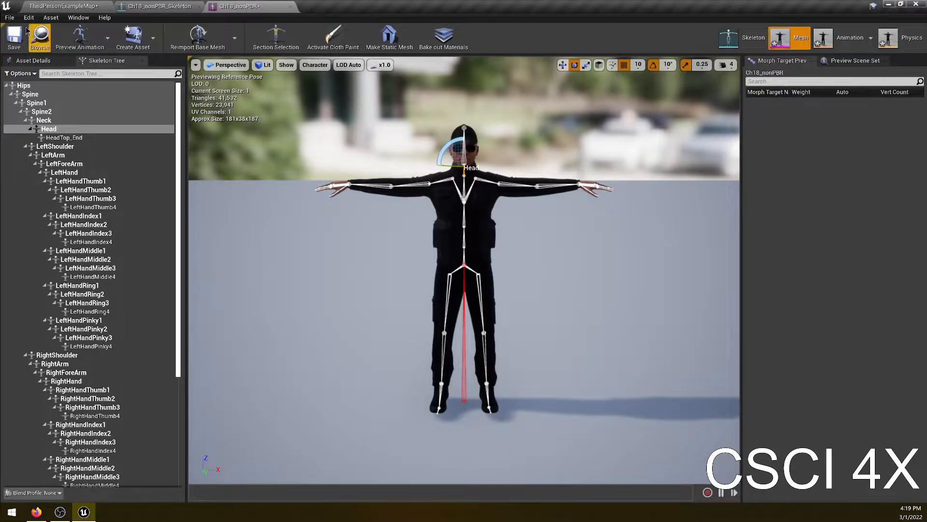
click(14, 37)
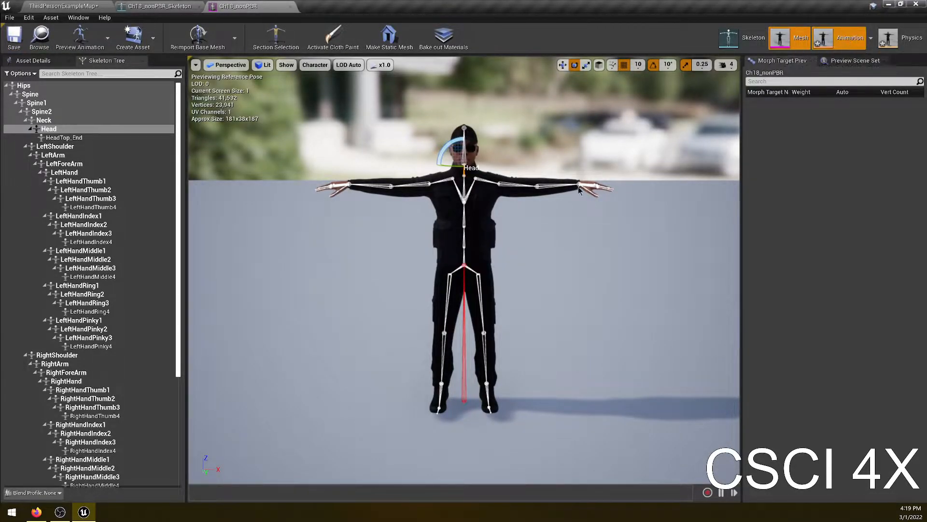
- Open the character's blend space and physics asset editors
click(845, 41)
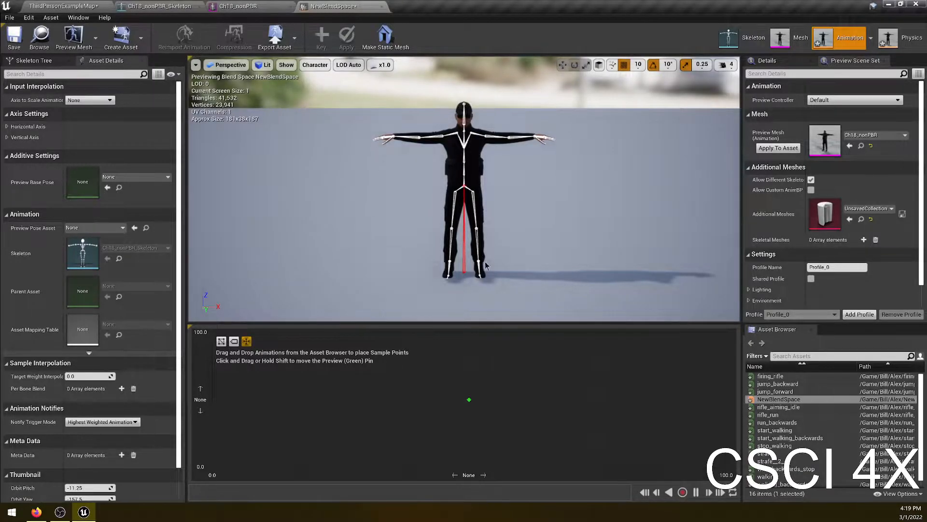
click(901, 37)
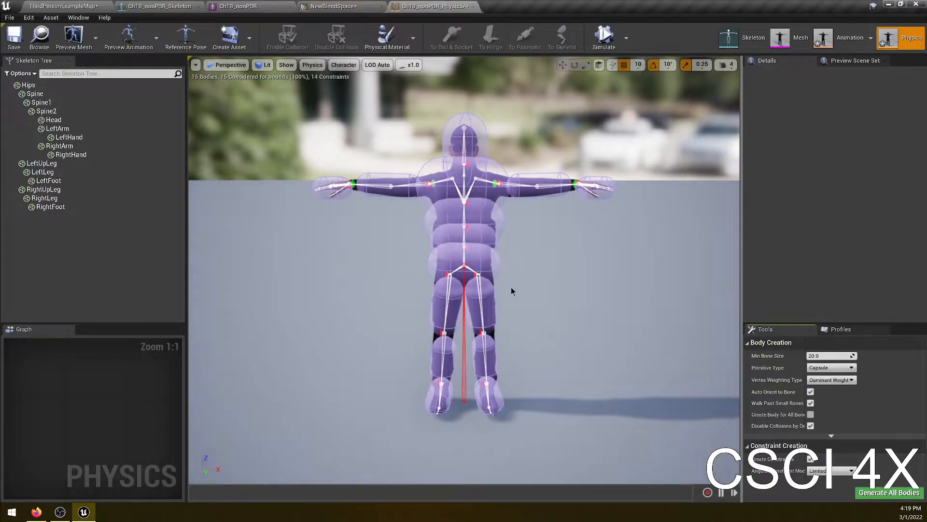
- Run the physics simulation on the character's physics asset and stop it
click(60, 512)
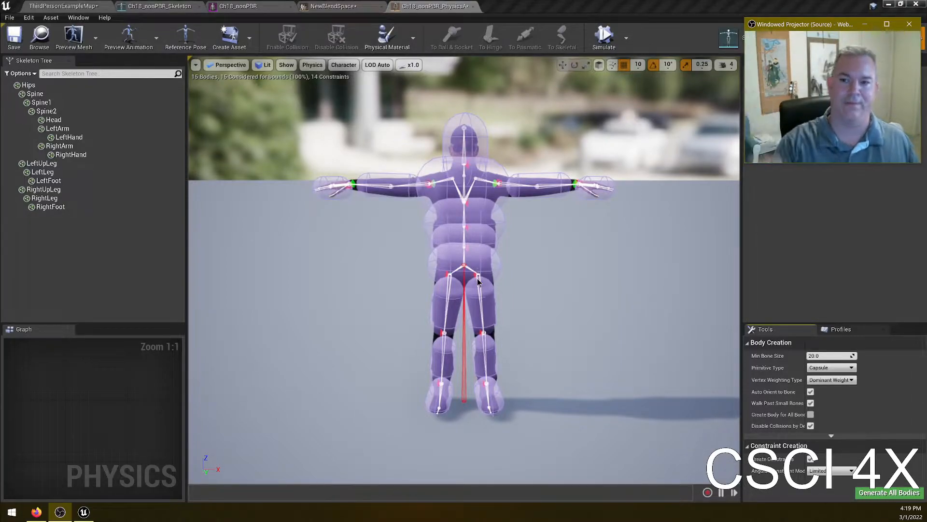
click(606, 45)
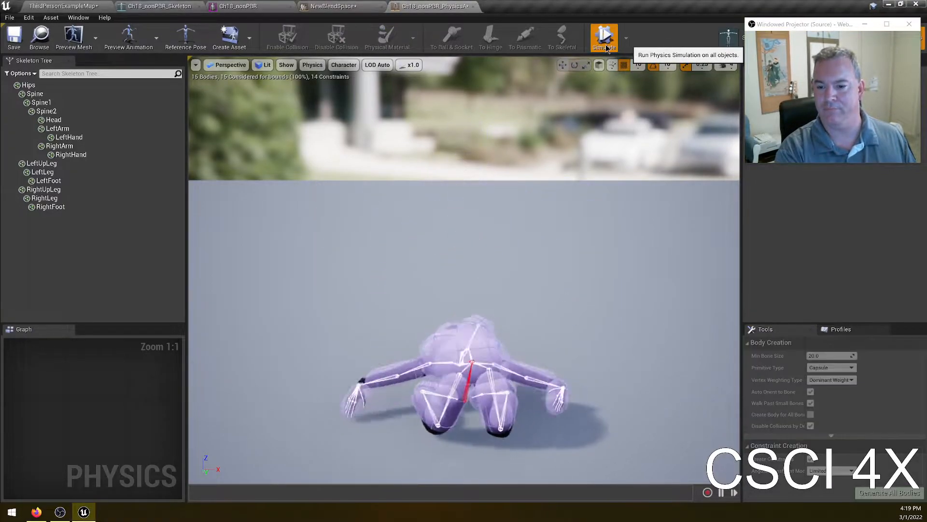
click(606, 46)
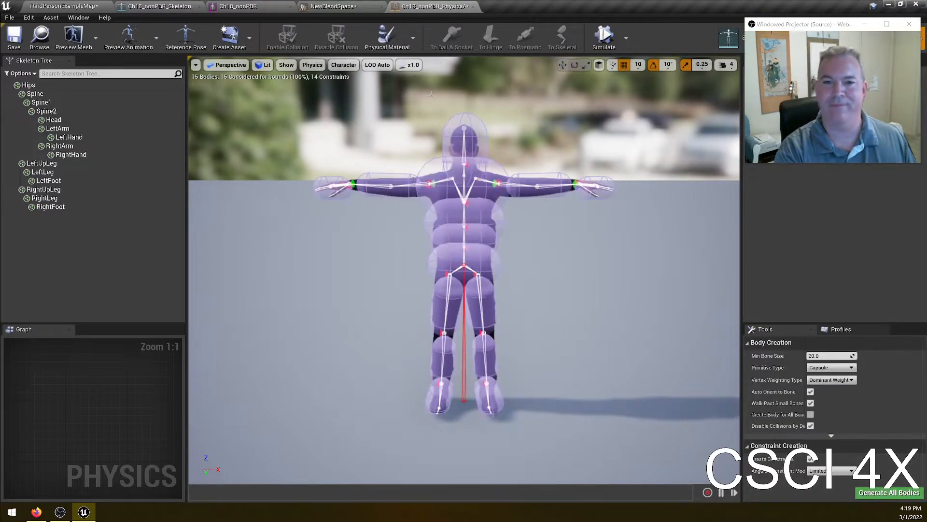
- Switch back to the NewBlendSpace editor
click(211, 10)
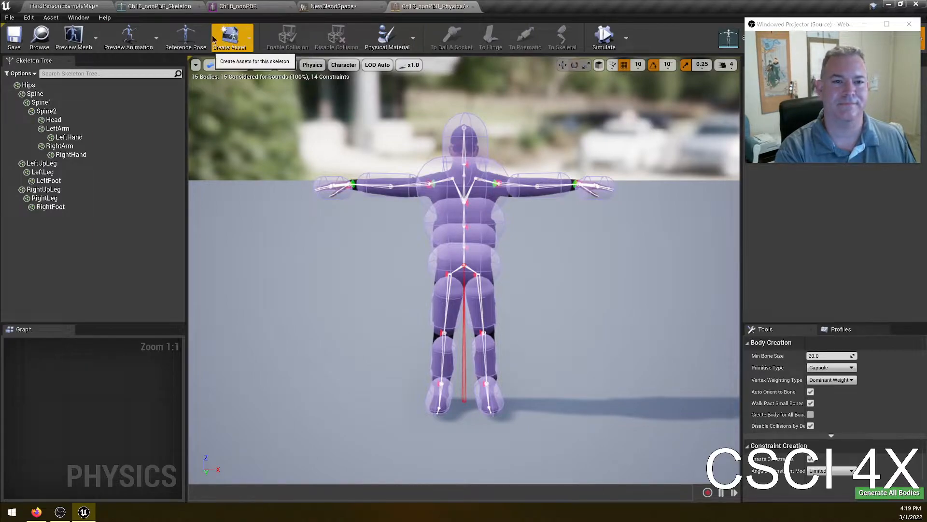
click(333, 7)
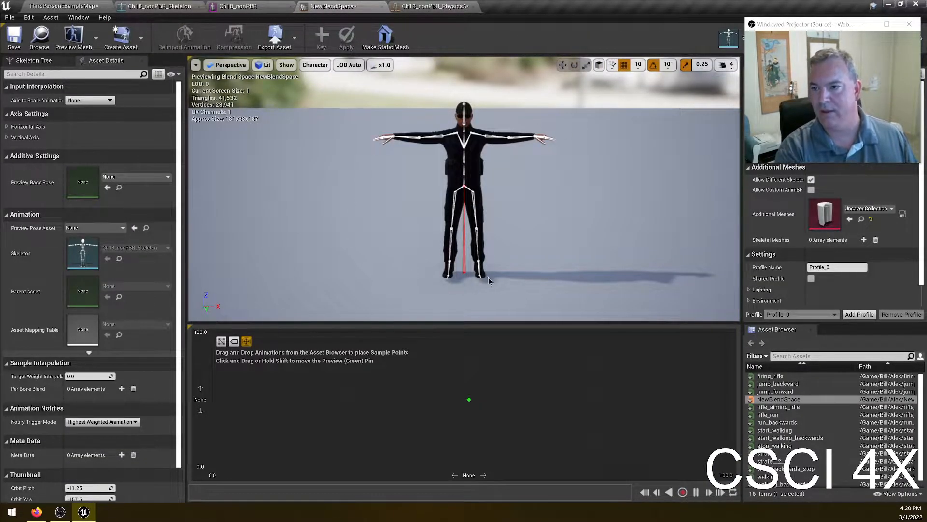
drag(838, 24, 794, 144)
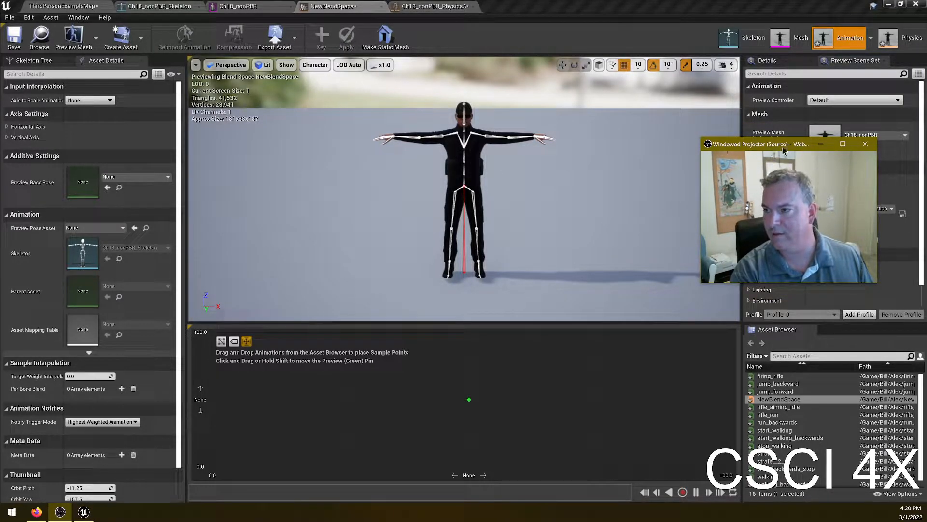
drag(776, 153, 820, 16)
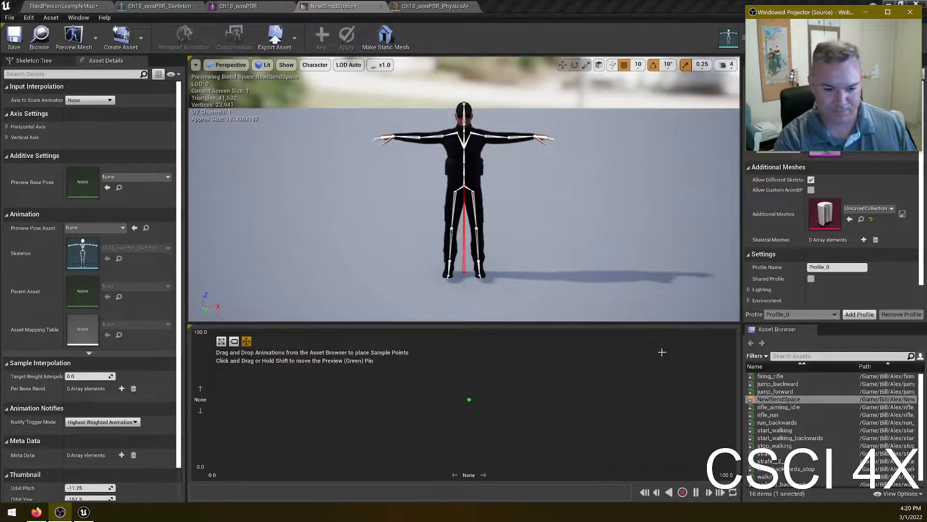
- Expand the blend space axis settings, name the horizontal axis Direction and set its range from -180 to 180
click(8, 134)
click(6, 127)
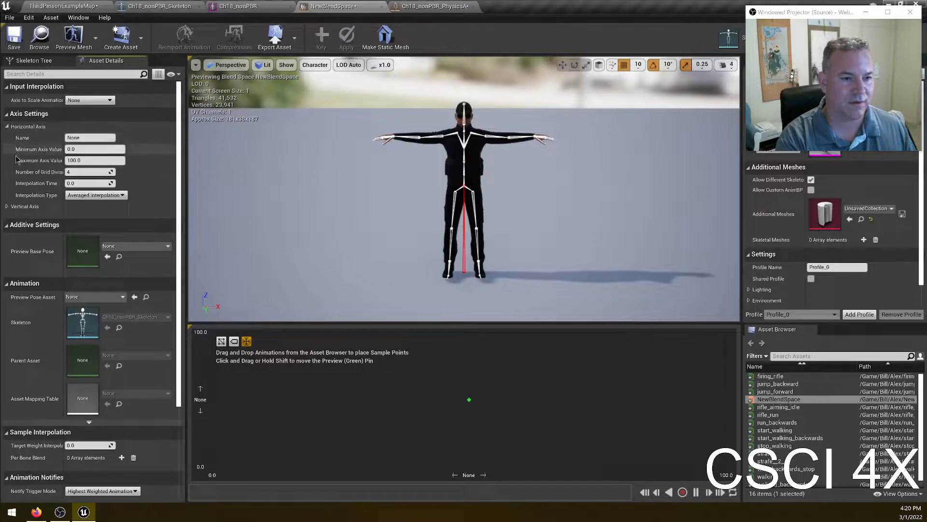
click(12, 208)
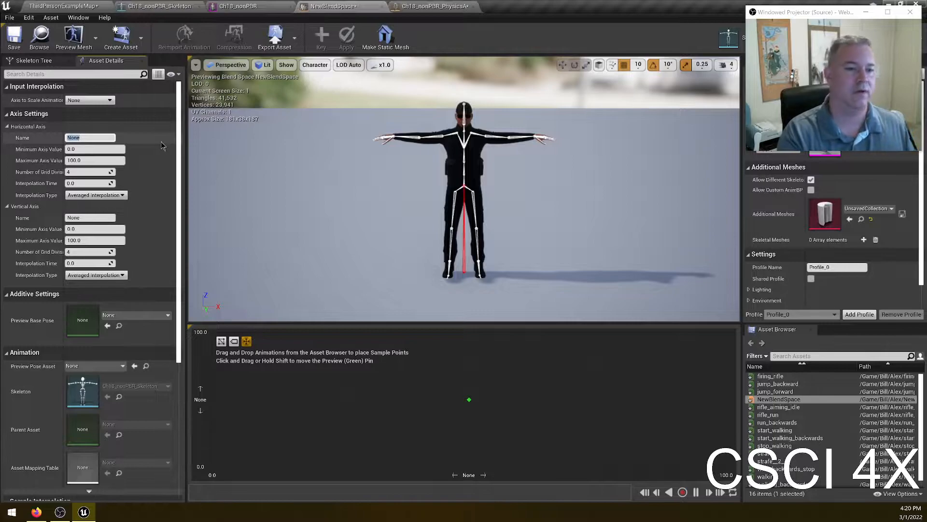
text(Directio)
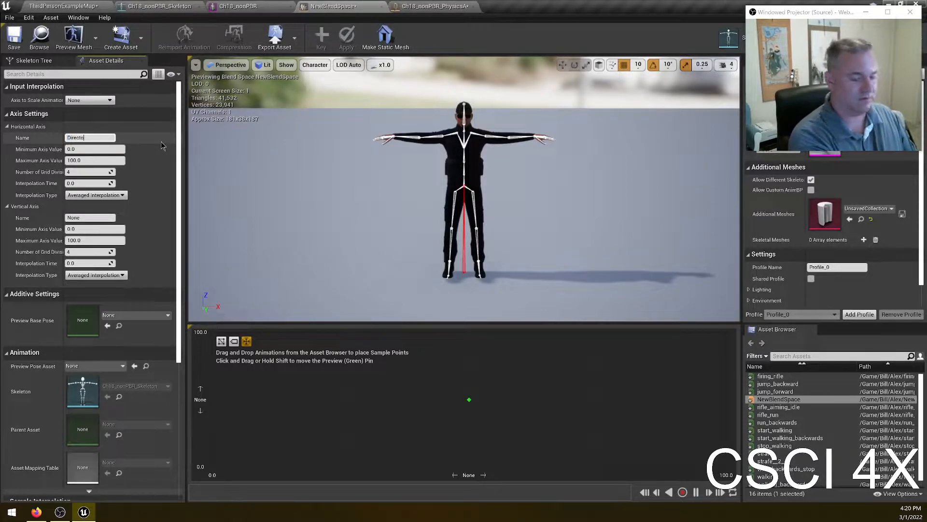
text(n)
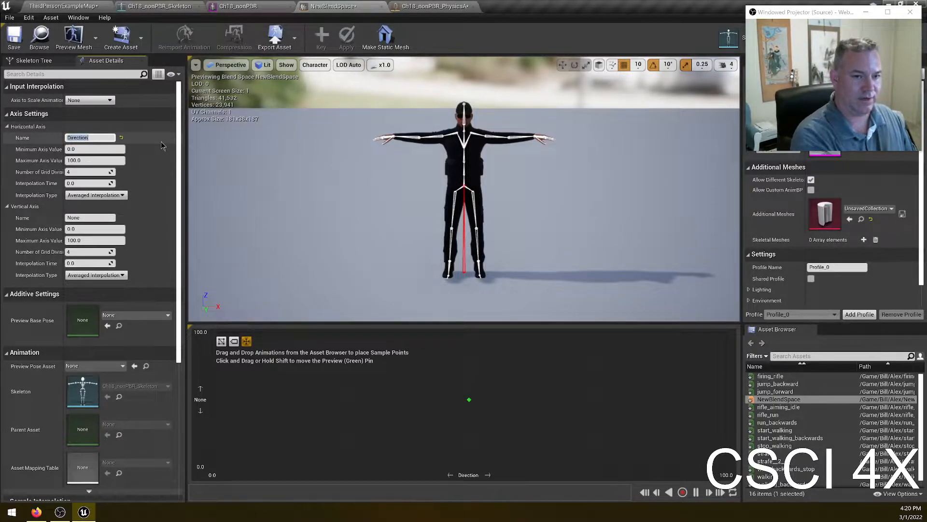
click(103, 149)
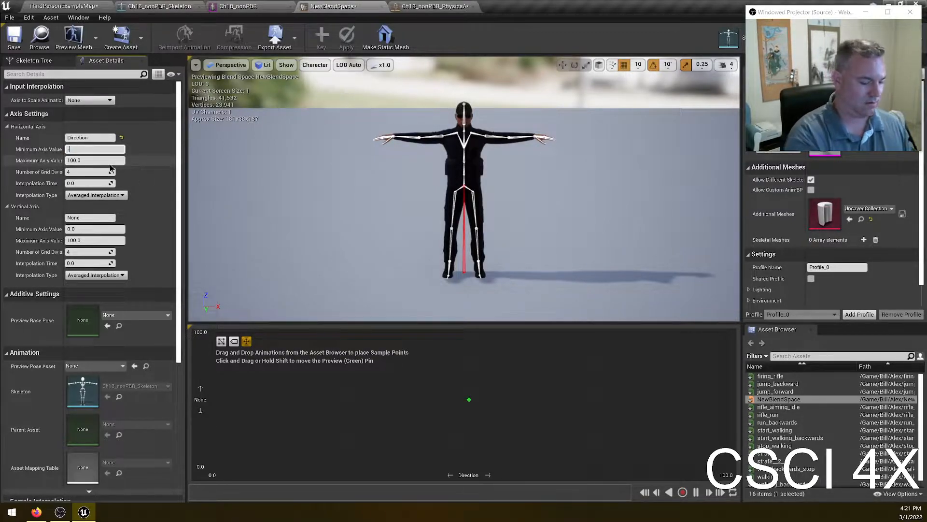
key(Return)
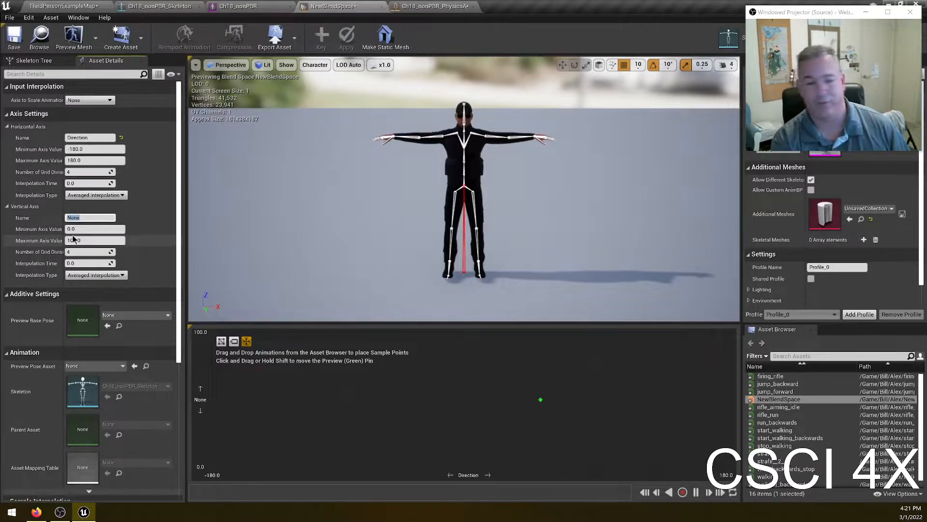
- Name the vertical axis Speed and set its maximum axis value to 500
key(Return)
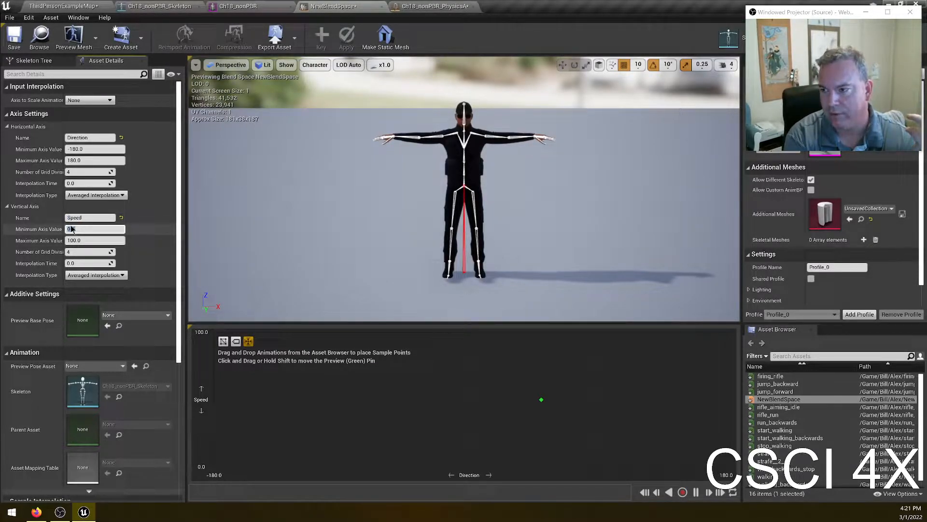
click(71, 229)
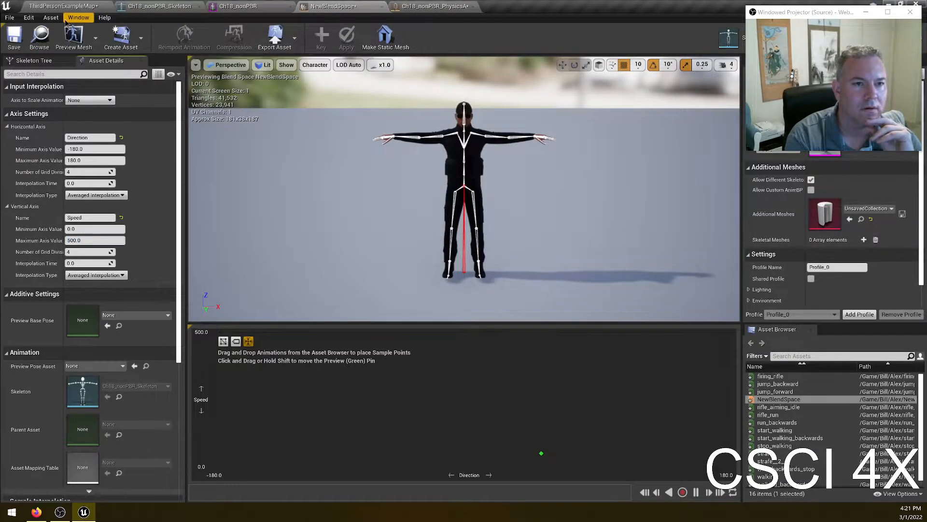
- Open the ThirdPersonCharacter blueprint and inspect its Character Movement walking settings
click(42, 6)
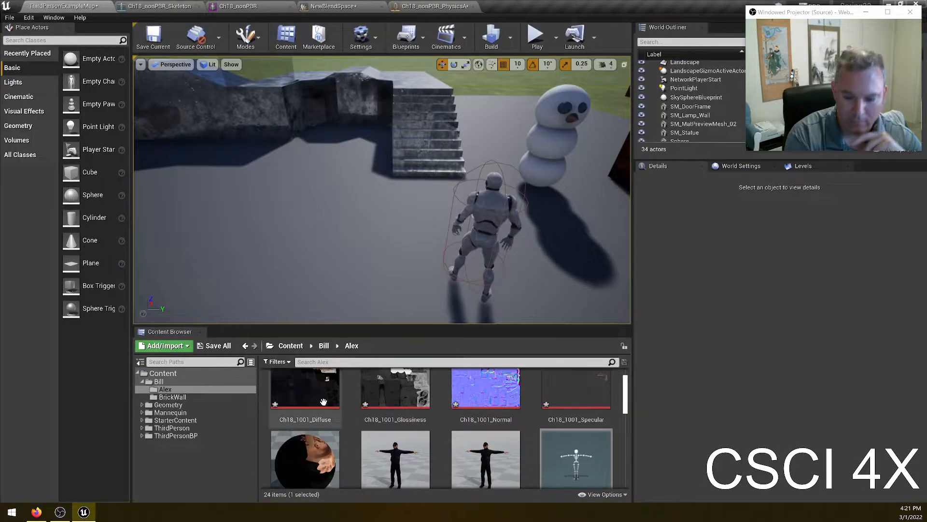
click(175, 436)
double_click(296, 402)
double_click(296, 403)
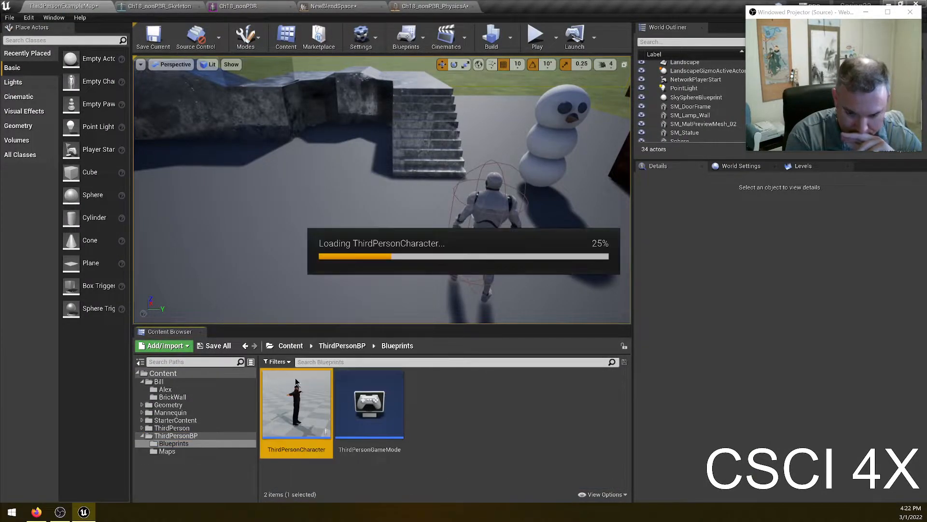
click(72, 127)
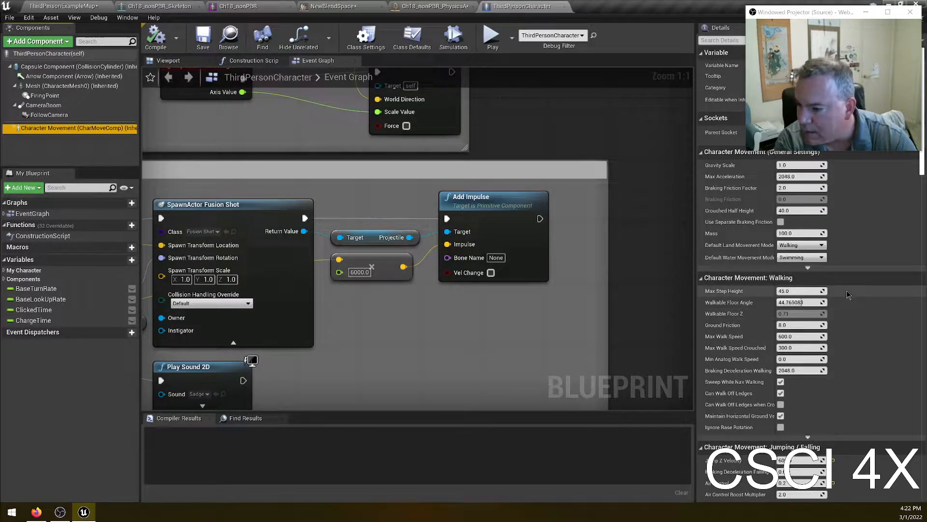
scroll(850, 300, down, 3)
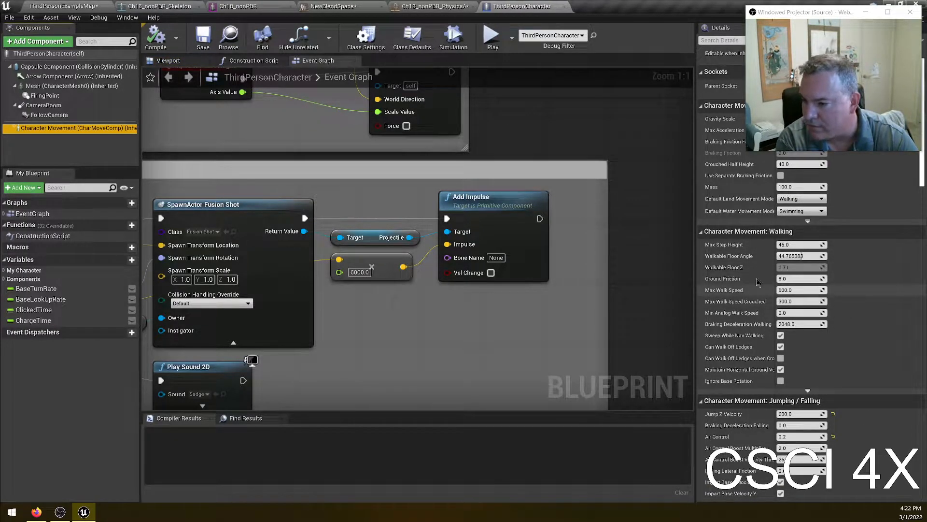
- Return to the blend space, set the Speed axis maximum to 600 and centre the preview pin
click(333, 6)
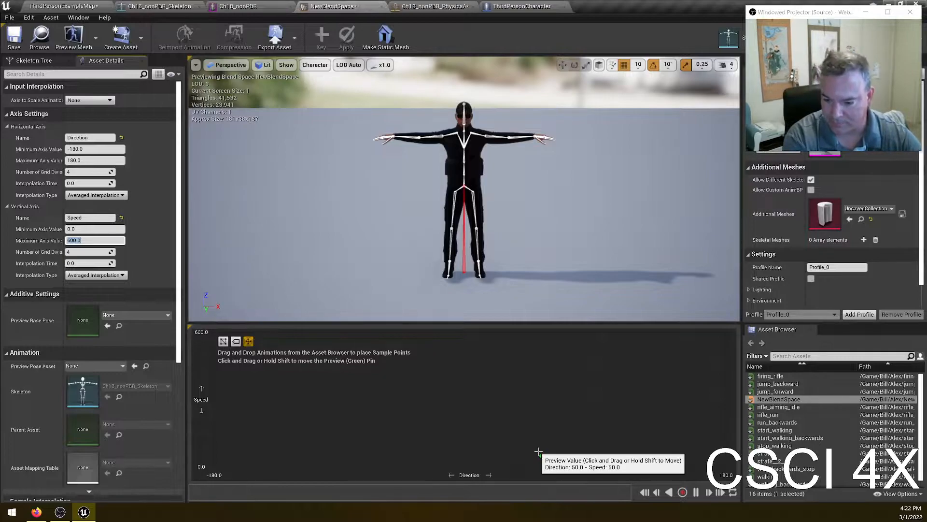
drag(539, 457, 468, 466)
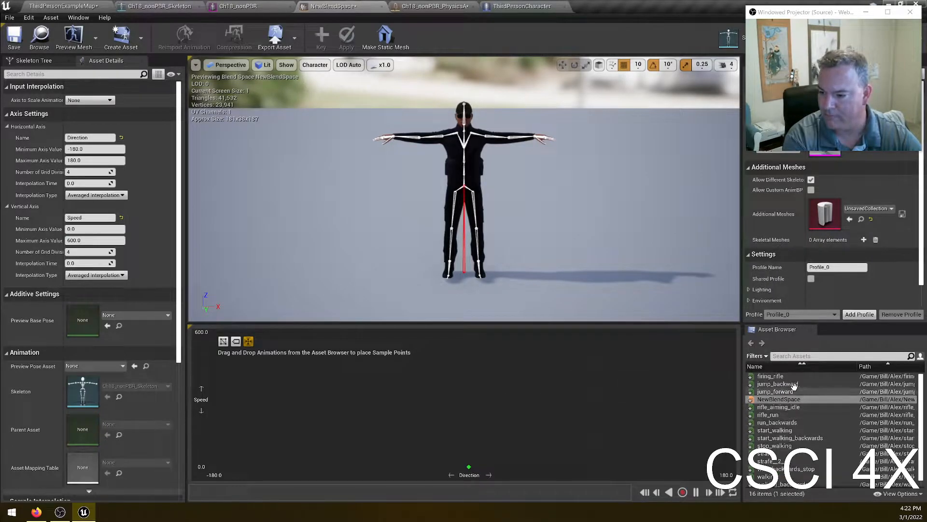
- Place rifle_aiming_idle, start_walking, walking and rifle_run samples up the centre Direction column at increasing speeds
scroll(804, 414, down, 1)
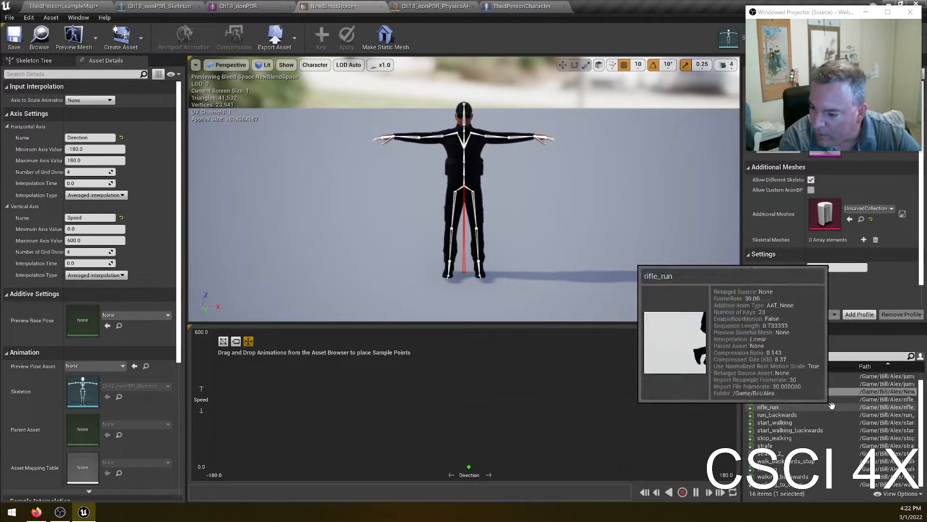
drag(781, 397, 468, 468)
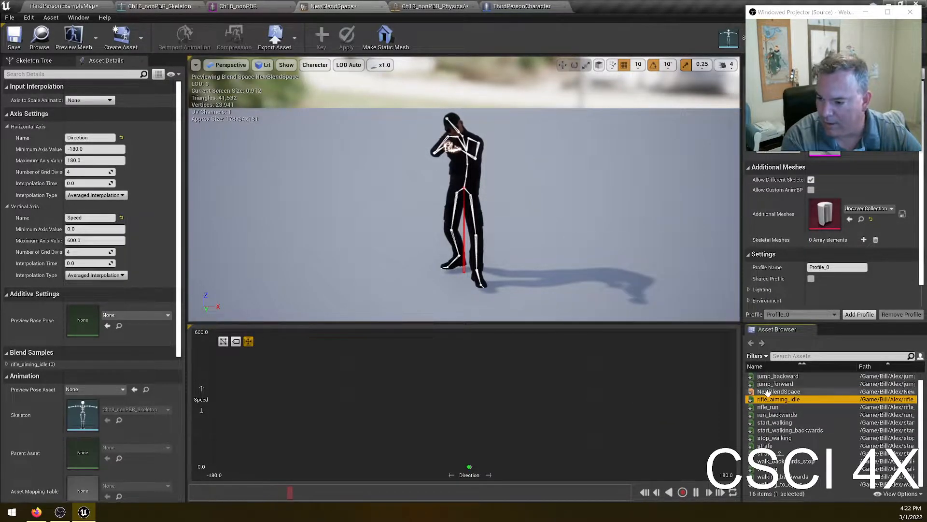
drag(775, 422, 477, 447)
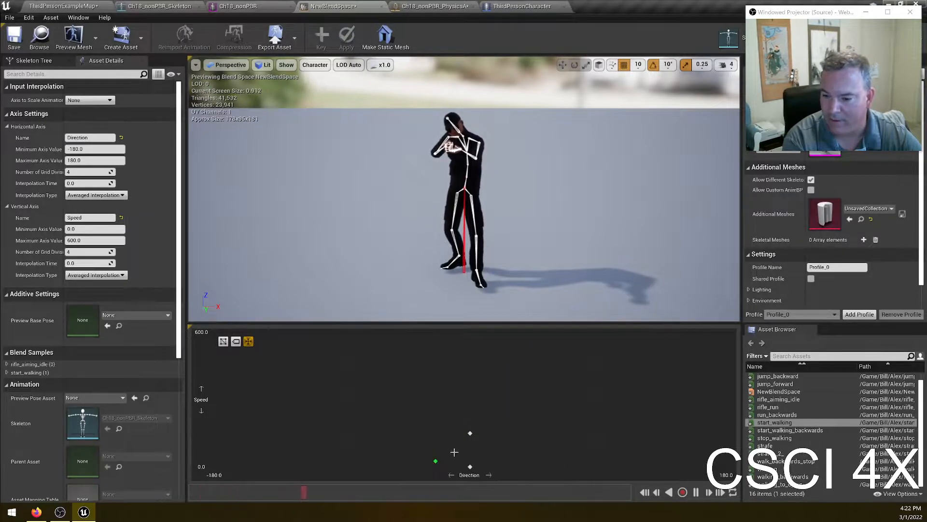
scroll(796, 399, up, 1)
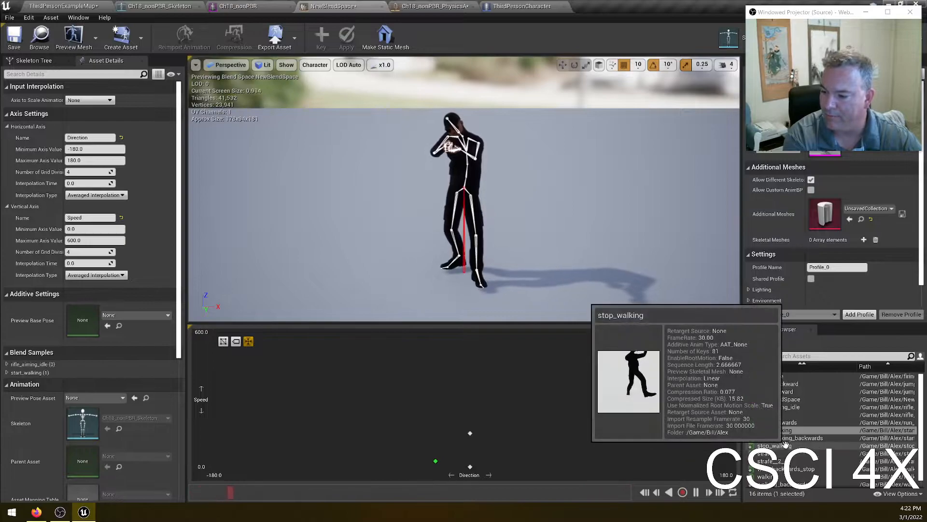
scroll(786, 444, down, 1)
drag(773, 469, 470, 400)
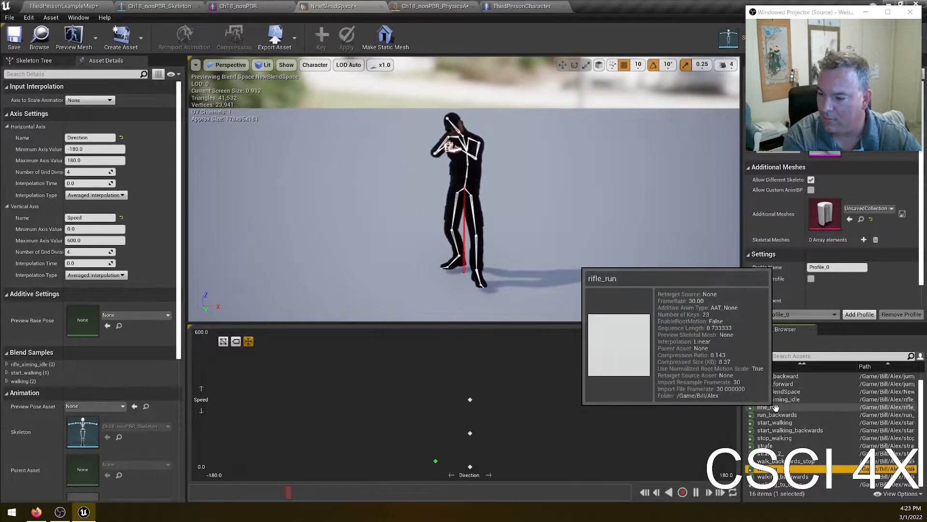
drag(775, 408, 470, 332)
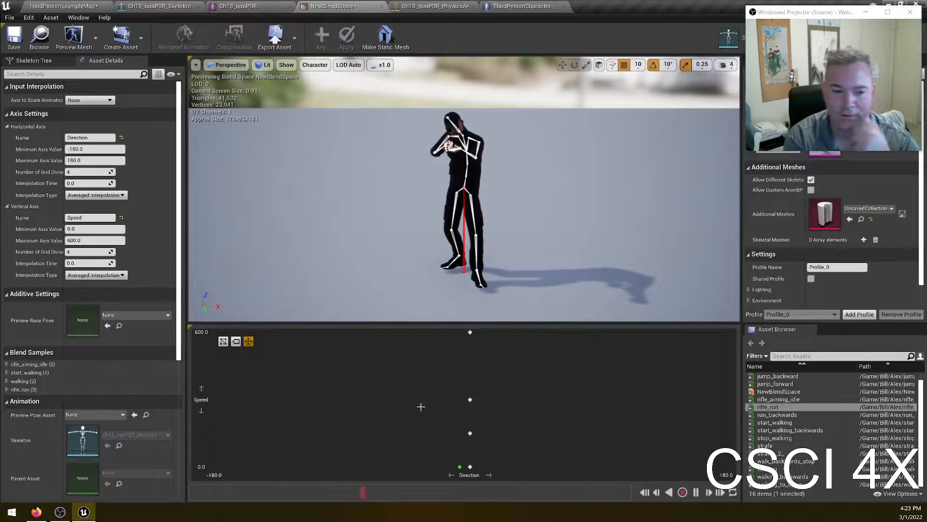
- Enable root motion on the firing_rifle animation
scroll(831, 391, up, 1)
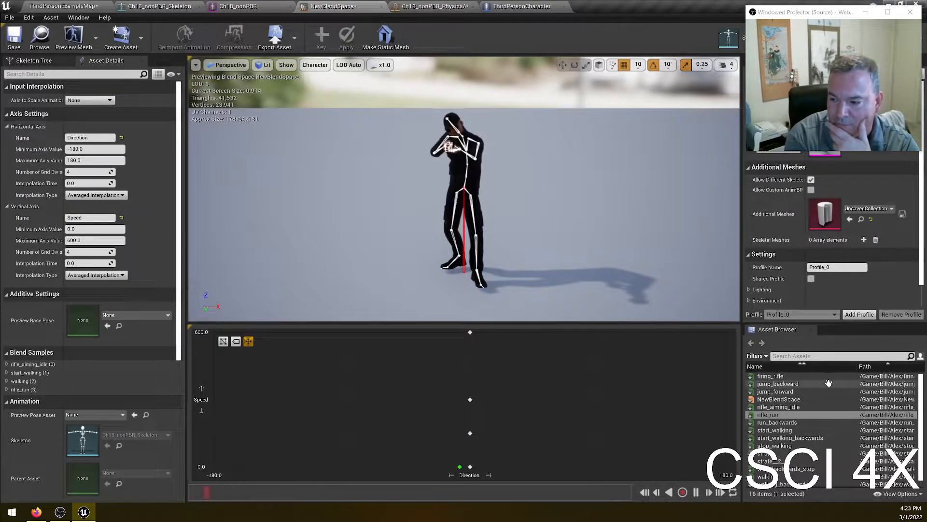
click(802, 377)
double_click(801, 377)
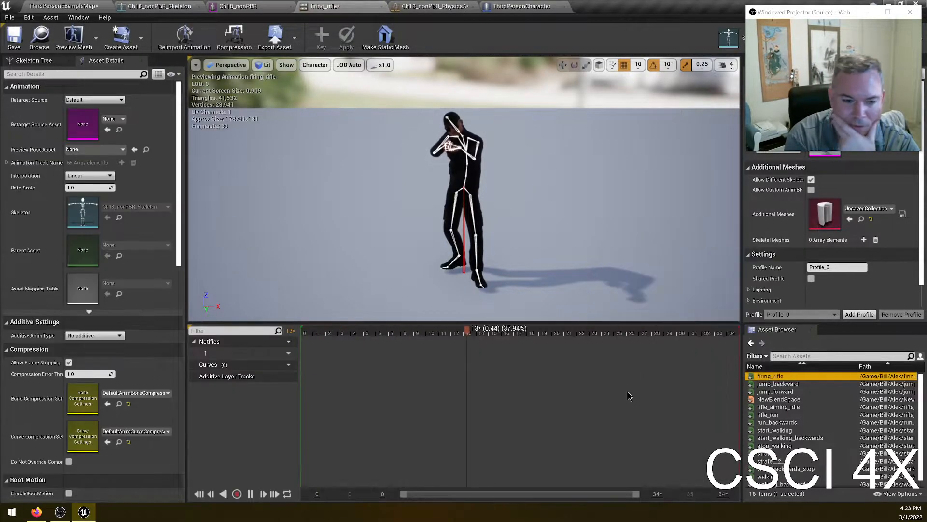
scroll(133, 348, down, 5)
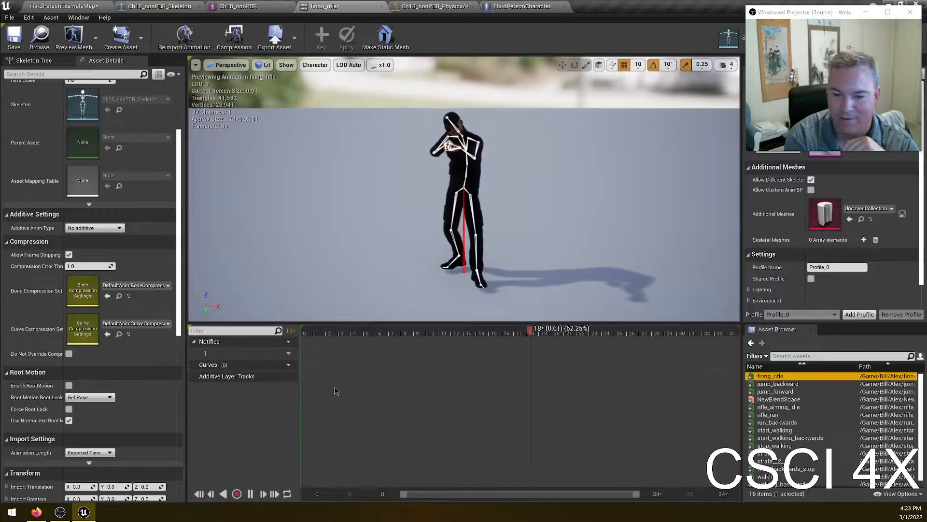
double_click(770, 415)
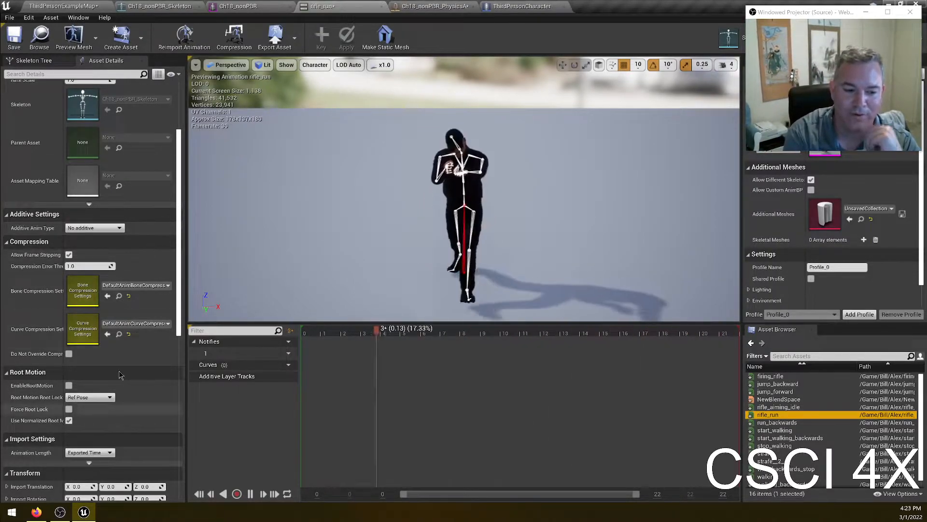
click(768, 376)
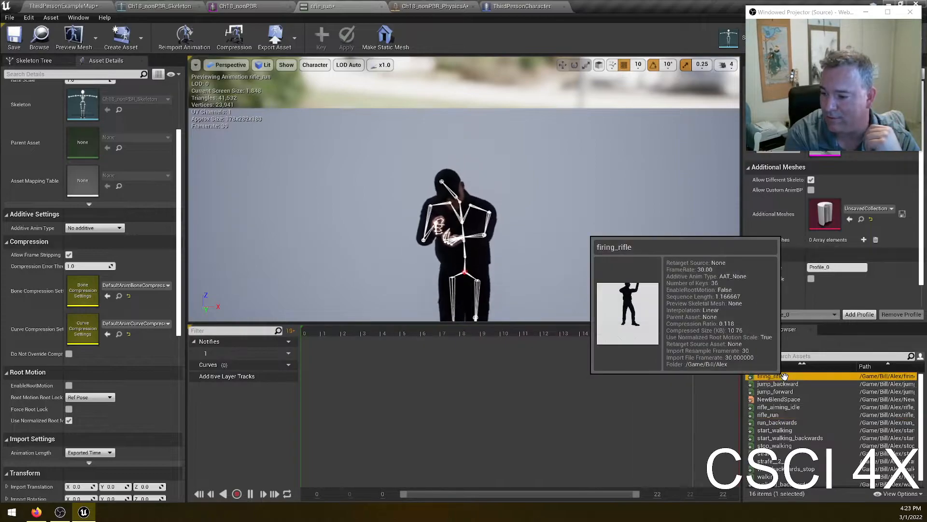
click(69, 386)
- Enable root motion on the rifle_run animation
click(796, 384)
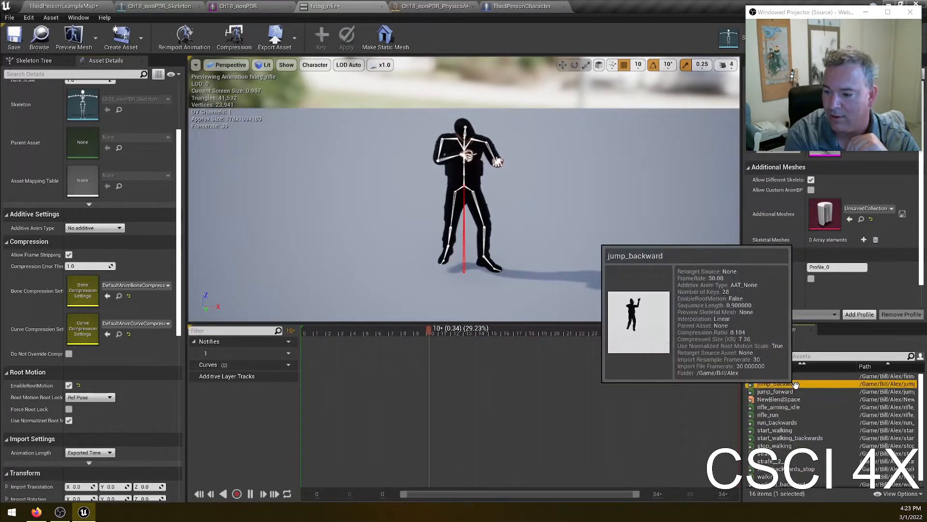
click(823, 392)
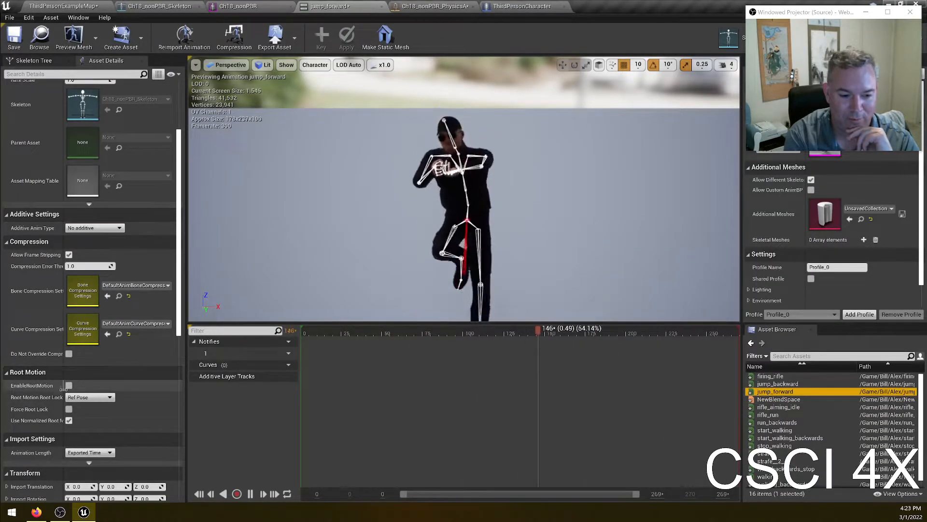
click(768, 414)
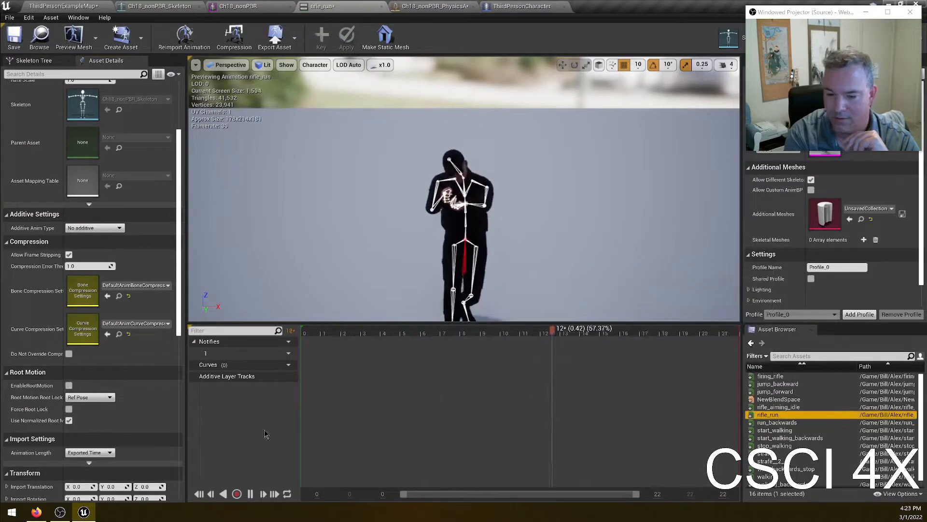
click(69, 385)
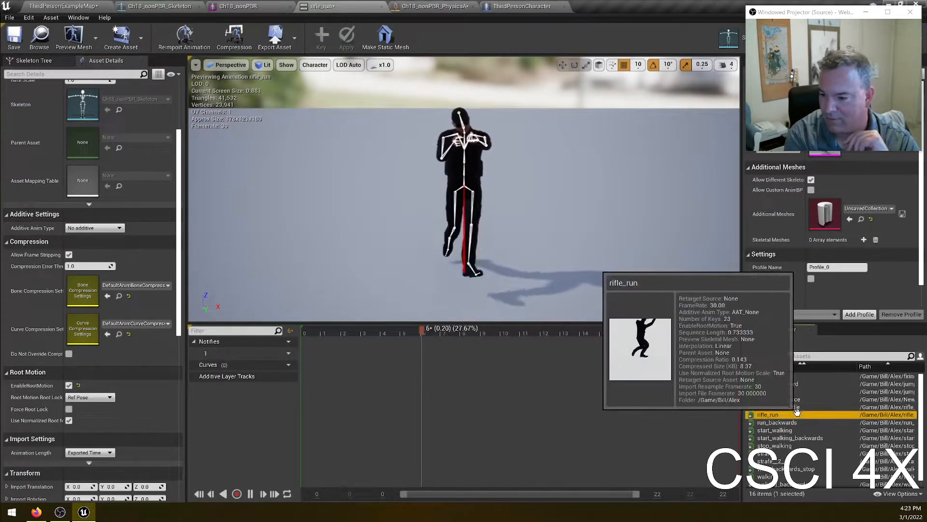
- Enable root motion on the run_backwards animation
click(797, 407)
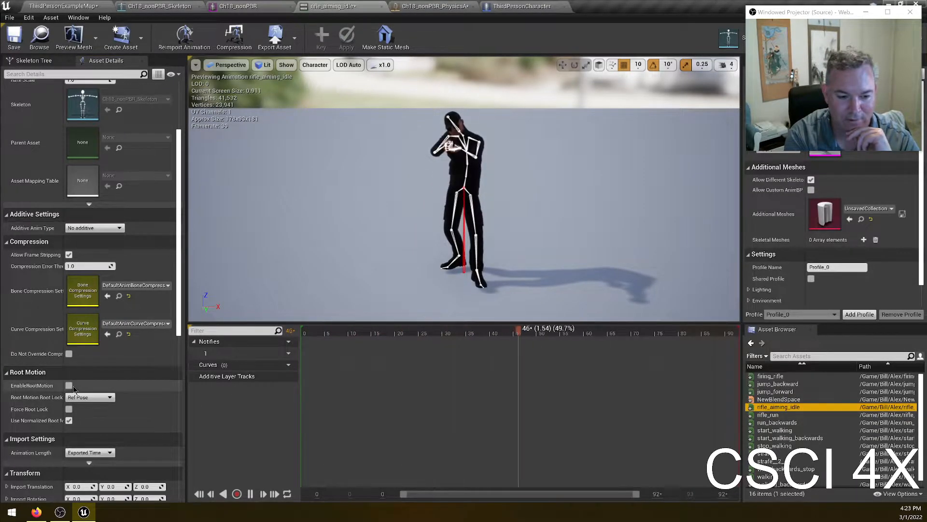
key(Down)
key(Down)
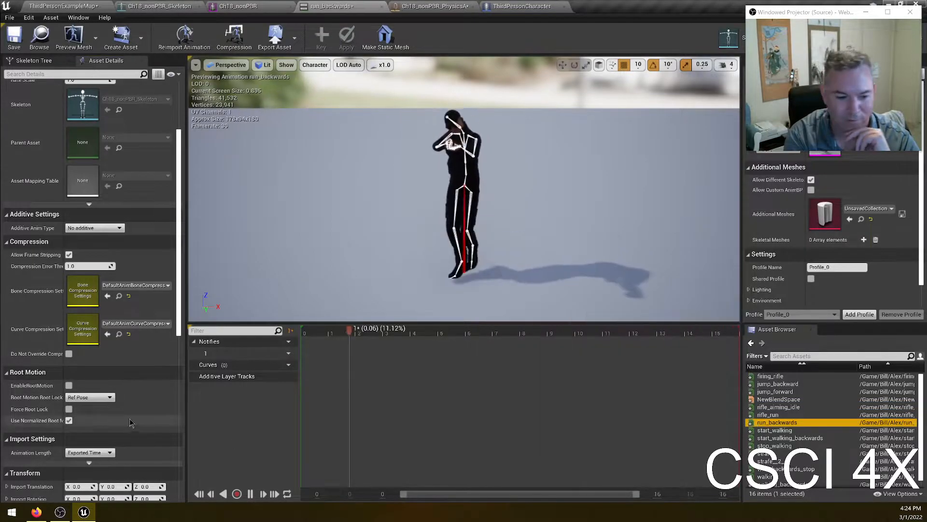
click(68, 385)
- Enable root motion on the start_walking_backwards animation
click(773, 430)
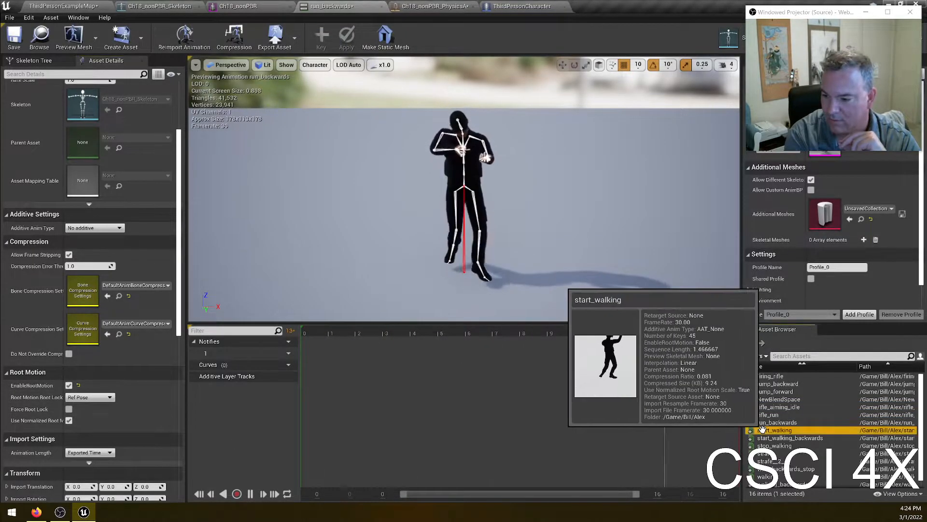
click(816, 438)
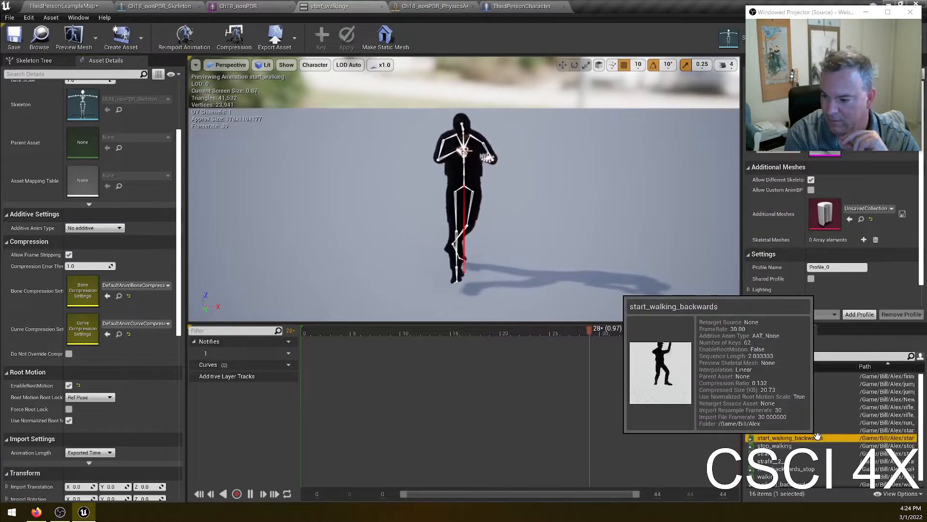
click(69, 385)
- Enable root motion on the strafe and strafe__2 animations
click(775, 446)
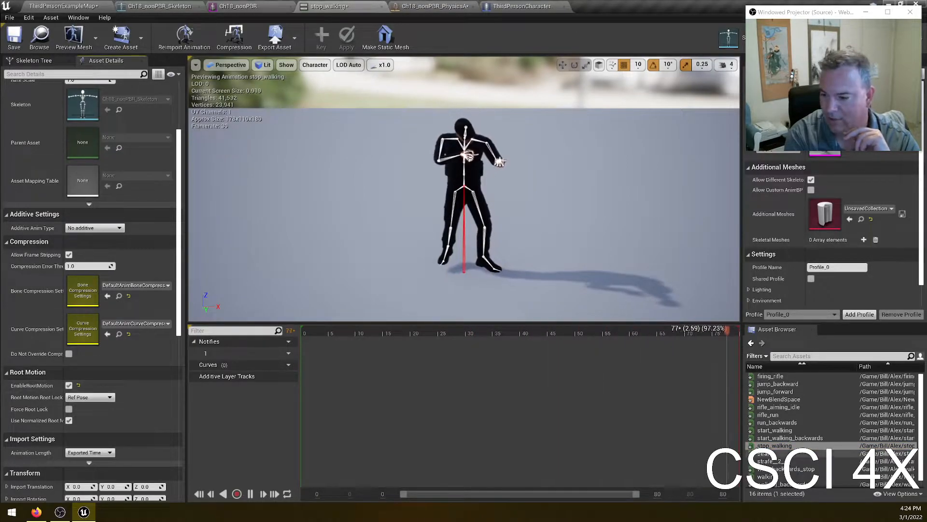
click(770, 453)
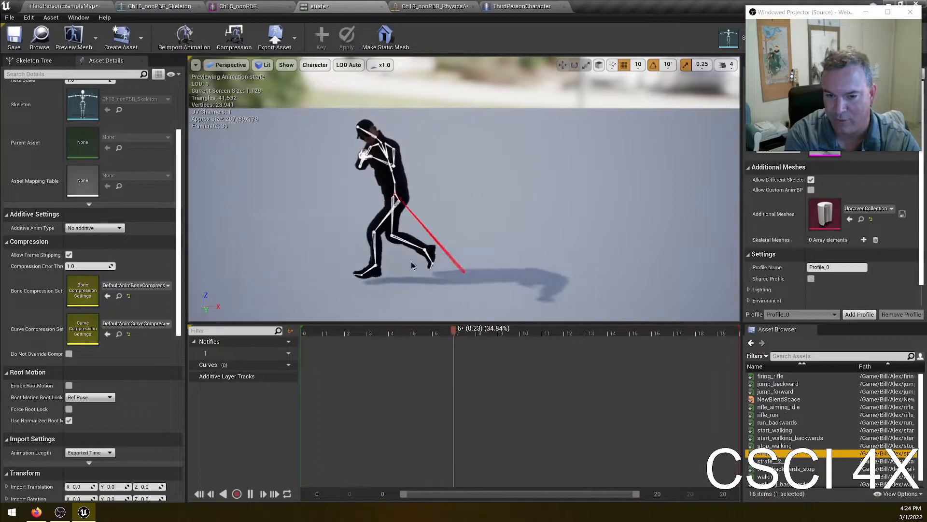
click(69, 385)
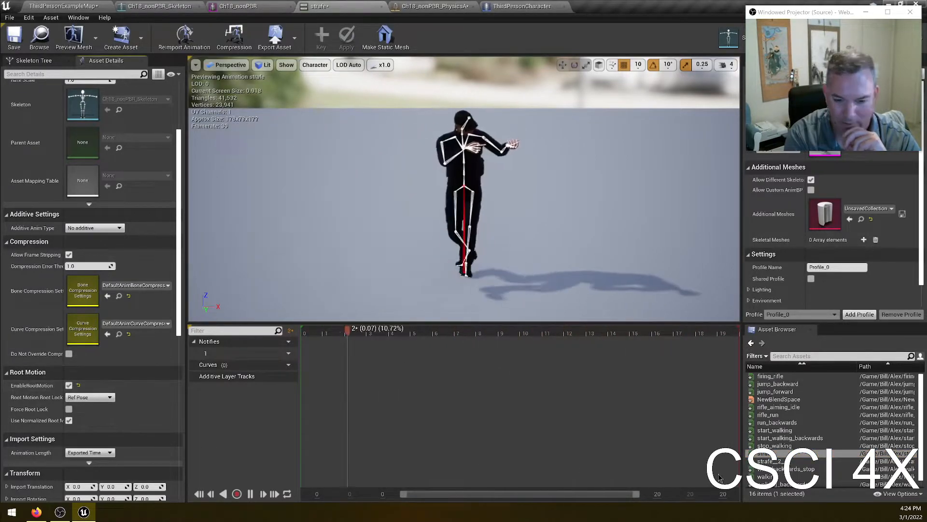
double_click(772, 461)
click(69, 385)
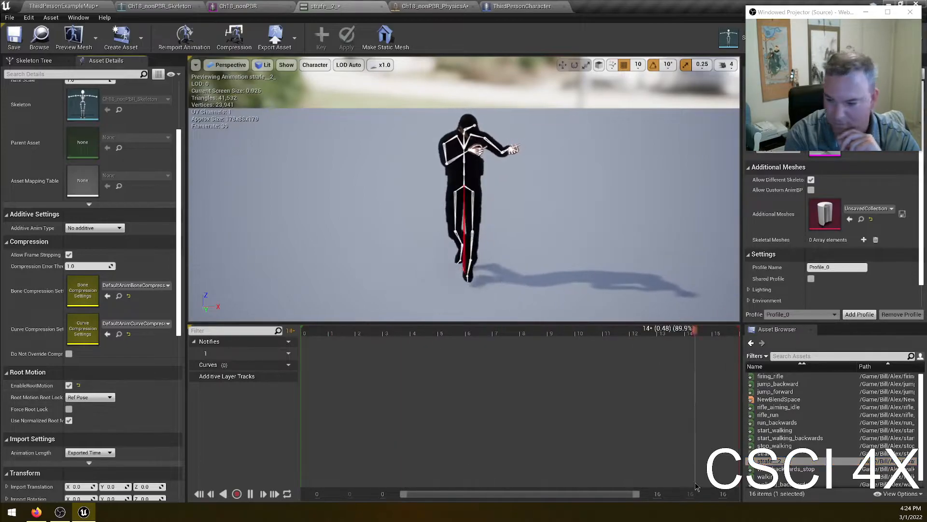
- Enable root motion on the walking and walking_to_dying animations and save all assets
double_click(792, 468)
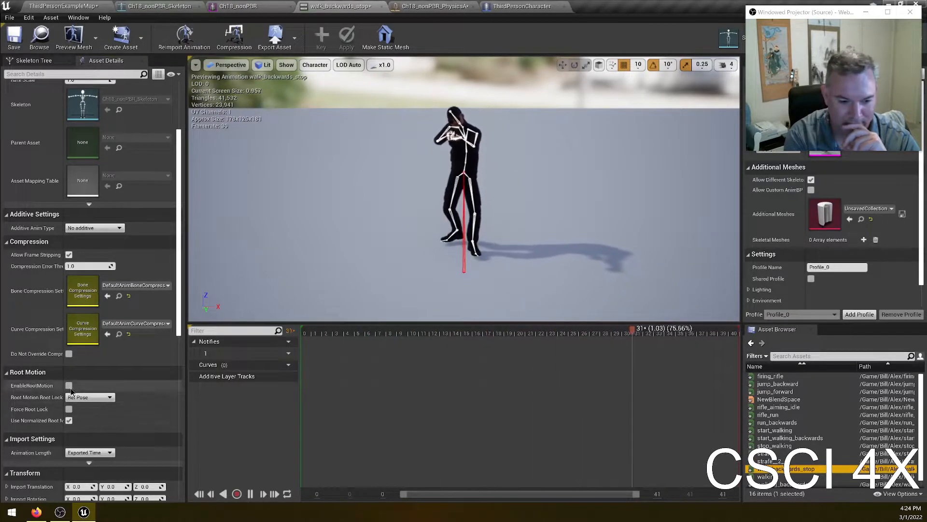
double_click(765, 476)
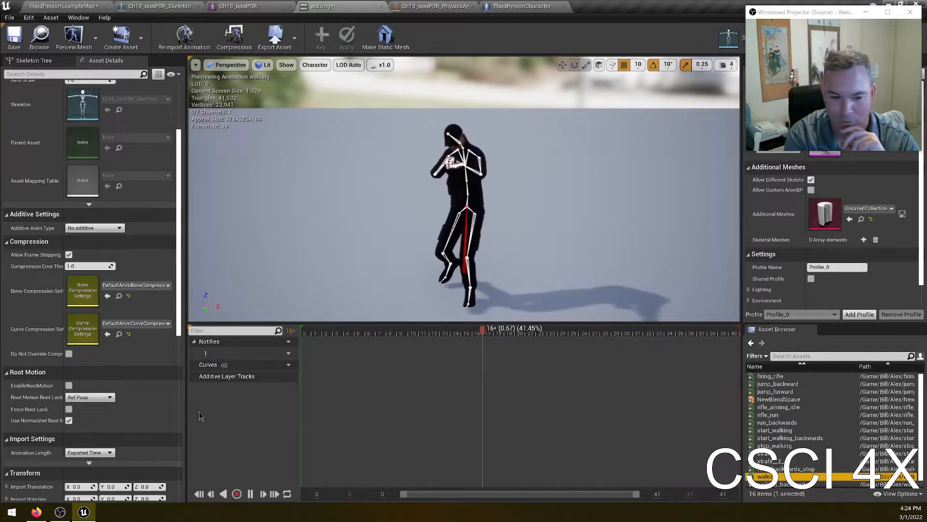
click(69, 385)
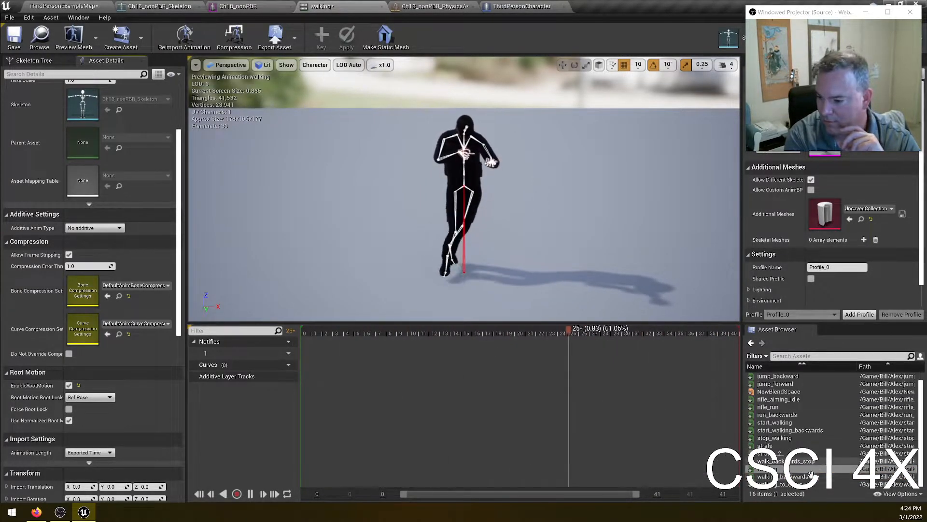
double_click(792, 477)
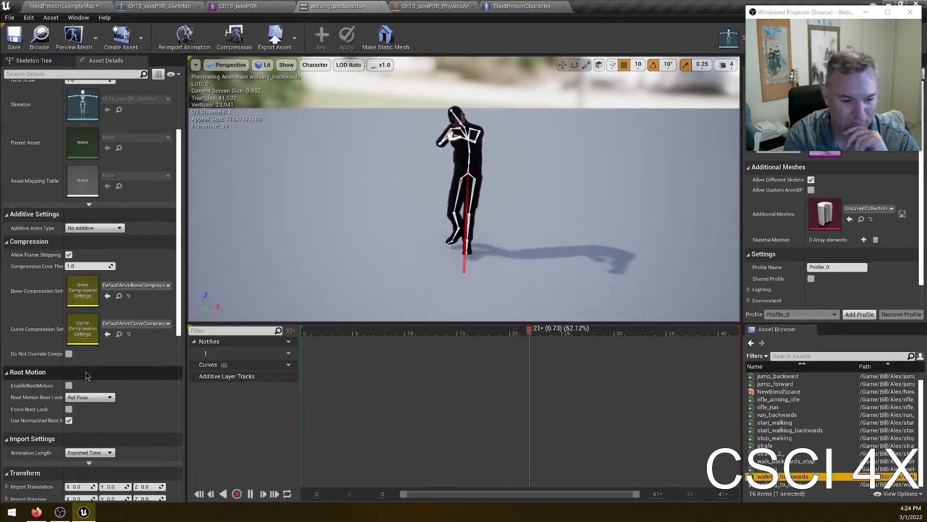
double_click(777, 484)
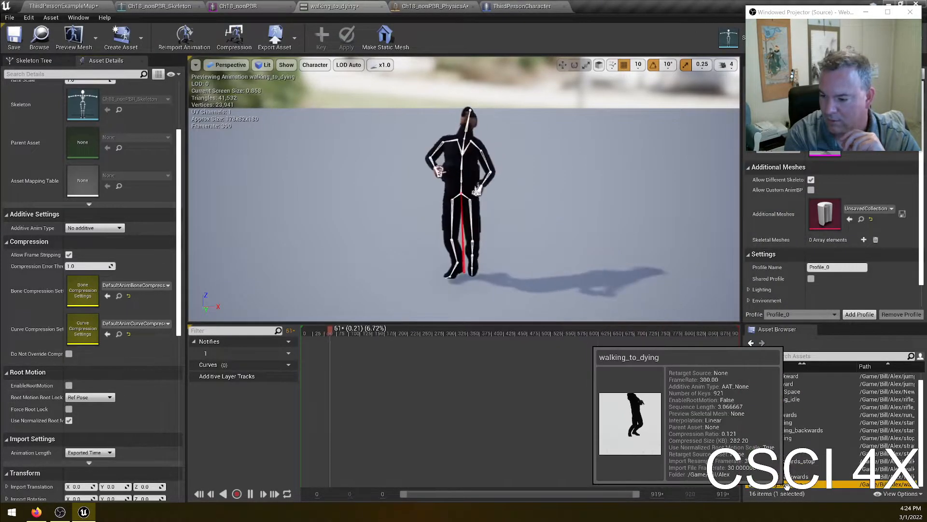
click(69, 386)
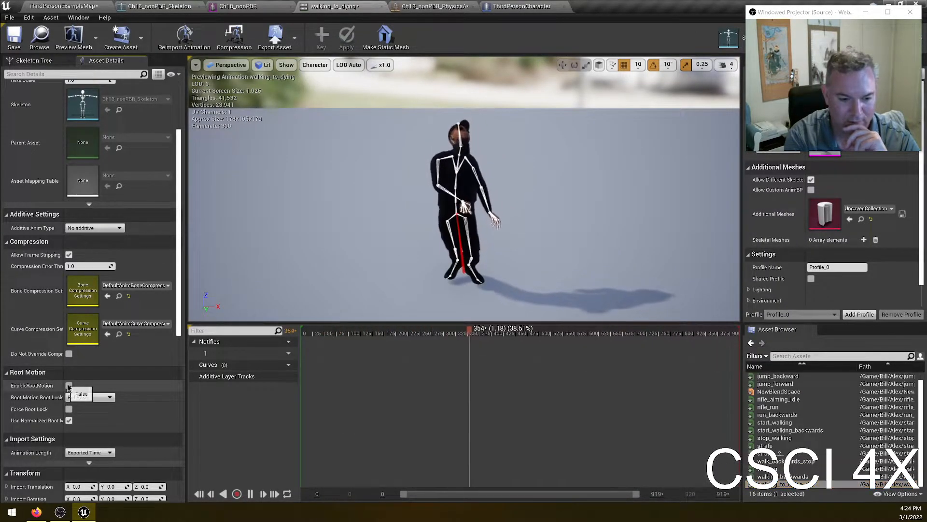
click(9, 17)
click(22, 76)
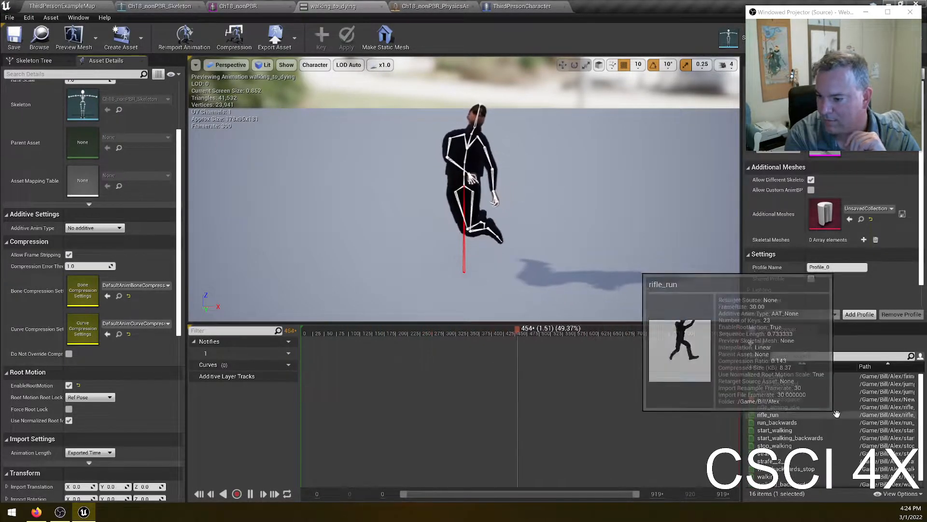
- Delete the start_walking sample from NewBlendSpace and preview the blend along the centre Speed column
double_click(817, 398)
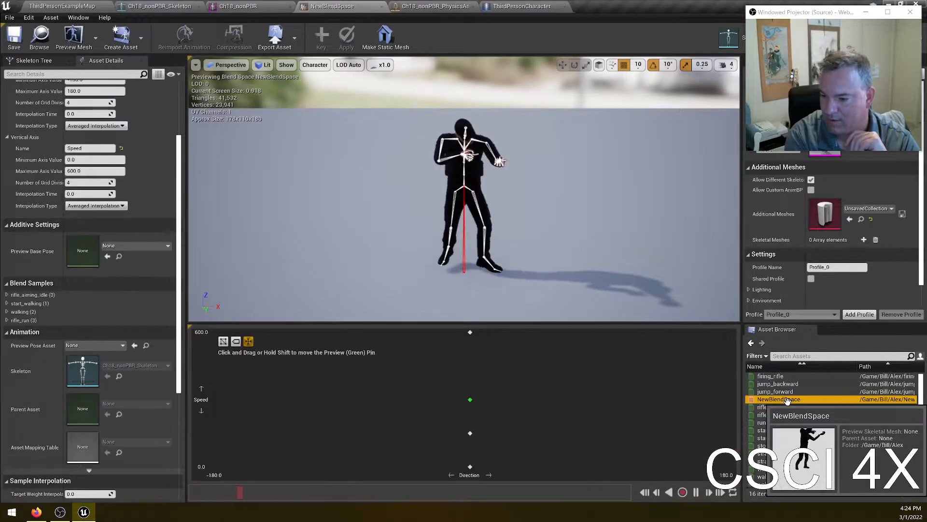
drag(472, 402, 447, 438)
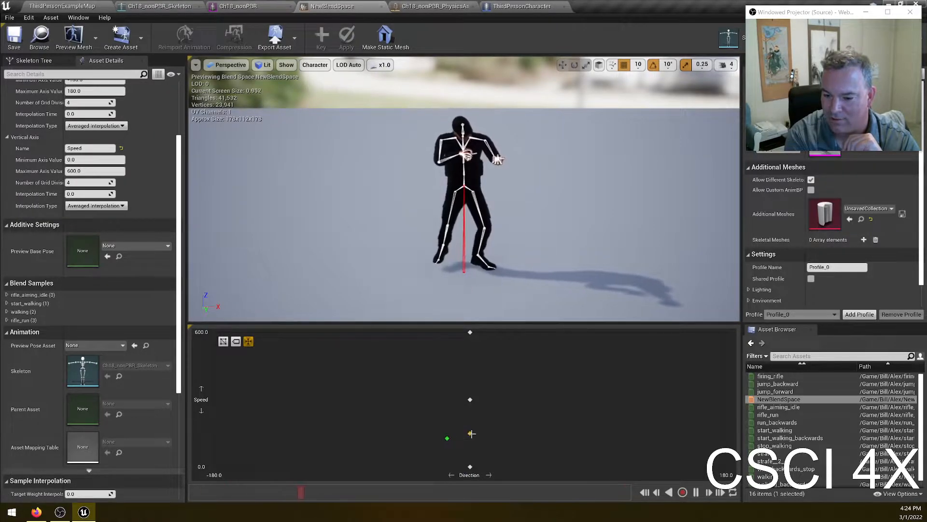
click(471, 433)
key(Delete)
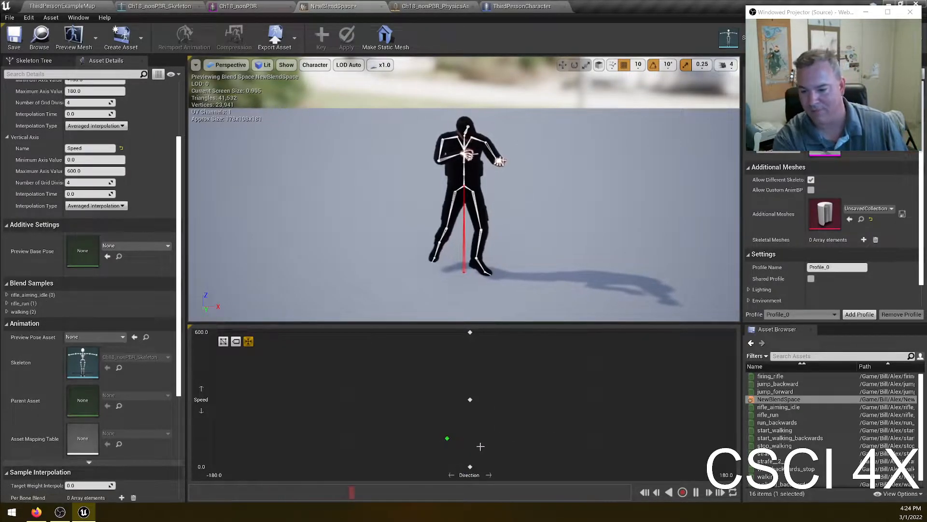
drag(456, 439, 480, 468)
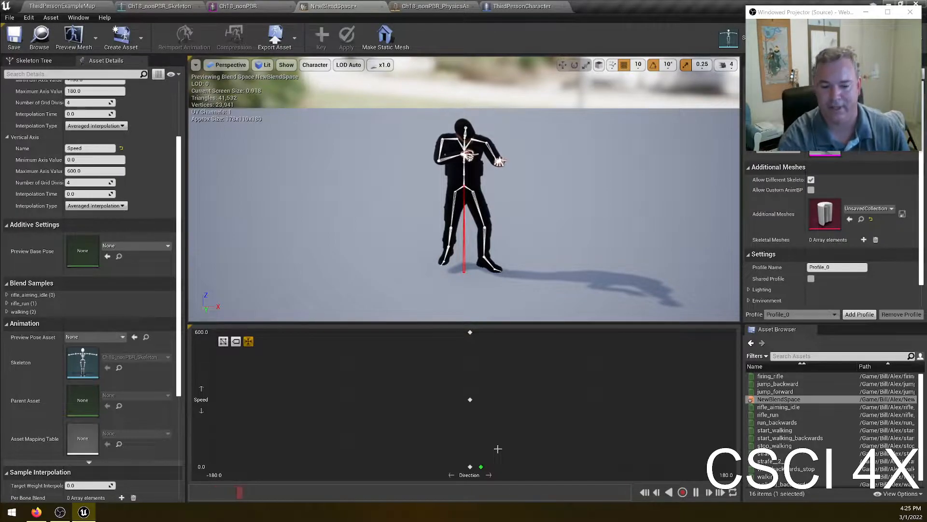
drag(486, 462, 479, 392)
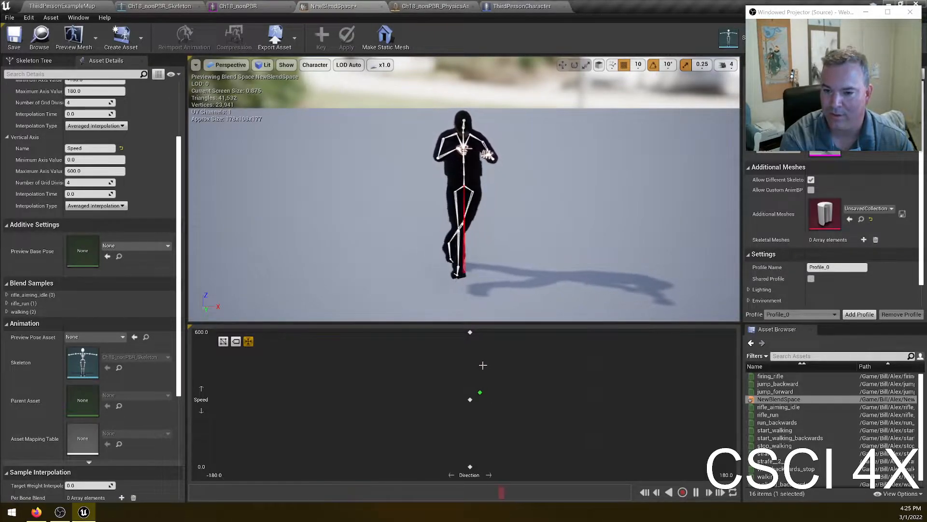
drag(482, 399, 474, 468)
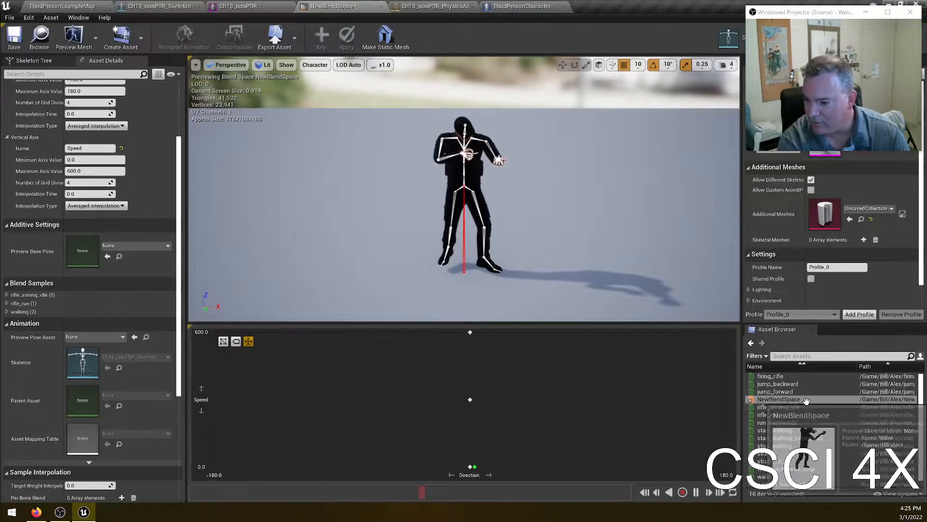
- Place strafe at Direction 90 and strafe__2 at Direction -90 in the blend space, both at Speed 300
drag(774, 452, 599, 398)
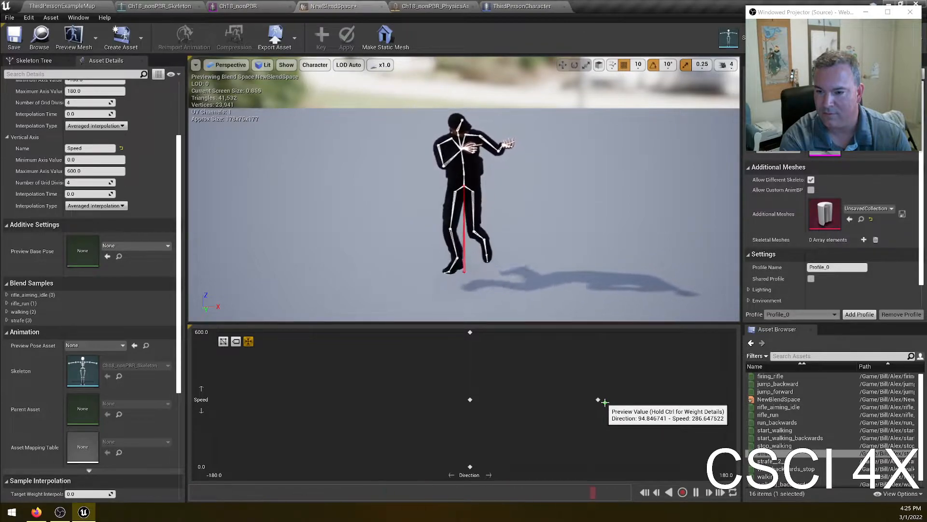
mouse_move(599, 400)
mouse_down()
mouse_move(476, 400)
mouse_move(530, 409)
mouse_up()
click(342, 399)
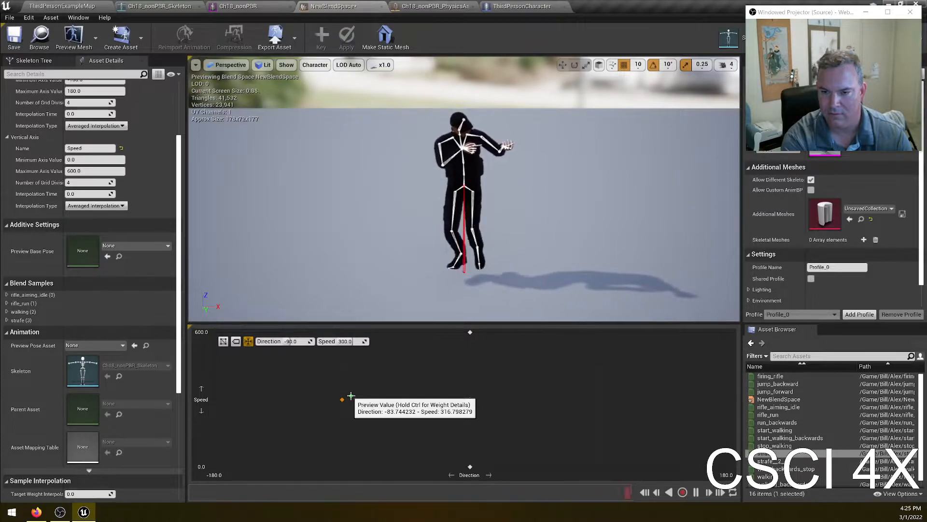
drag(342, 399, 588, 398)
drag(770, 459, 342, 399)
mouse_move(450, 466)
mouse_down()
mouse_move(341, 403)
mouse_move(597, 402)
mouse_move(363, 423)
mouse_move(348, 398)
mouse_up()
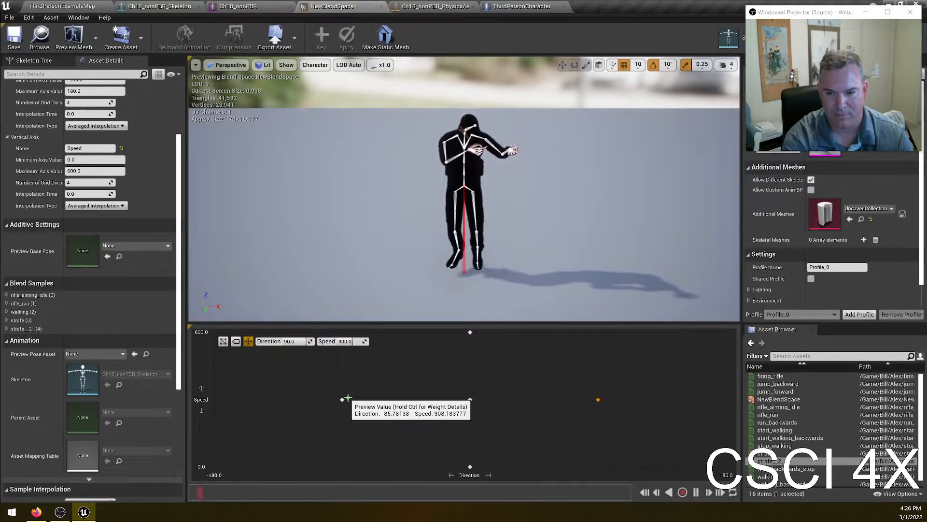
drag(348, 398, 582, 430)
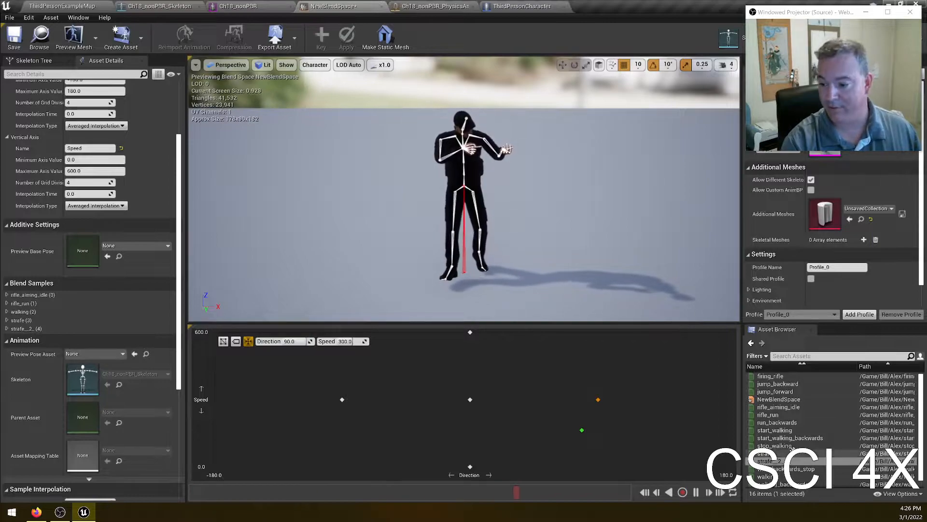
- Add a run_backwards sample to the blend space at Direction -180, Speed 600
drag(777, 422, 206, 340)
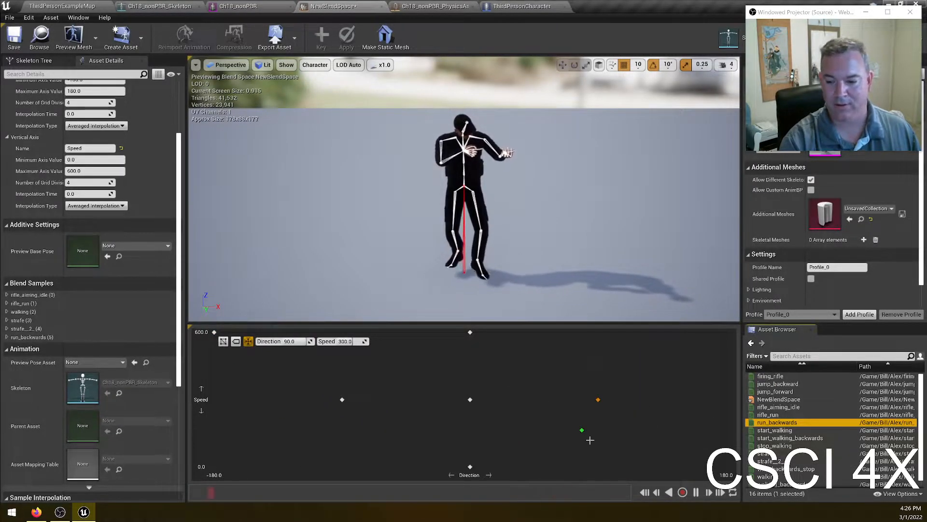
mouse_move(583, 431)
shift+mouse_down()
mouse_move(208, 331)
mouse_move(327, 345)
shift+mouse_up()
mouse_move(409, 347)
shift+mouse_down()
mouse_move(473, 332)
mouse_move(208, 329)
mouse_move(282, 434)
shift+mouse_up()
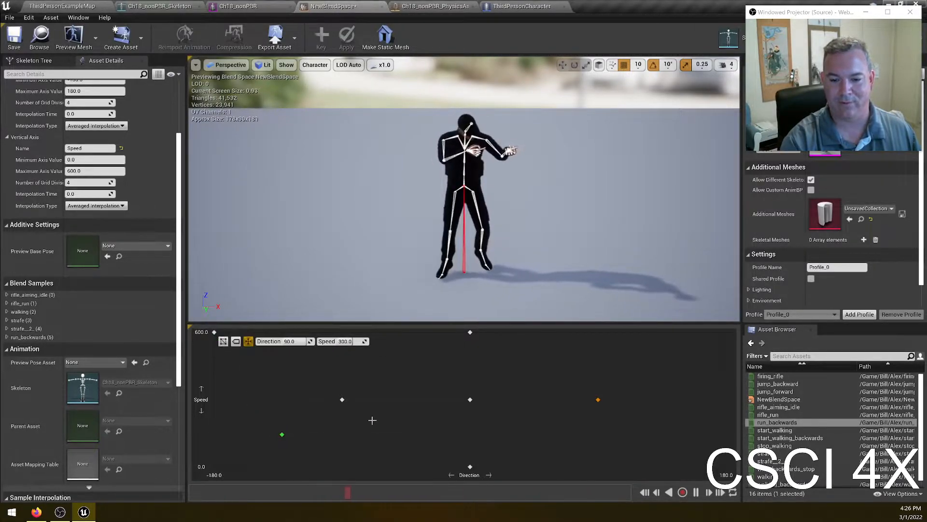
- Move the strafe__2 and strafe samples up to Speed 600 at Directions -90 and 90
drag(346, 401, 373, 338)
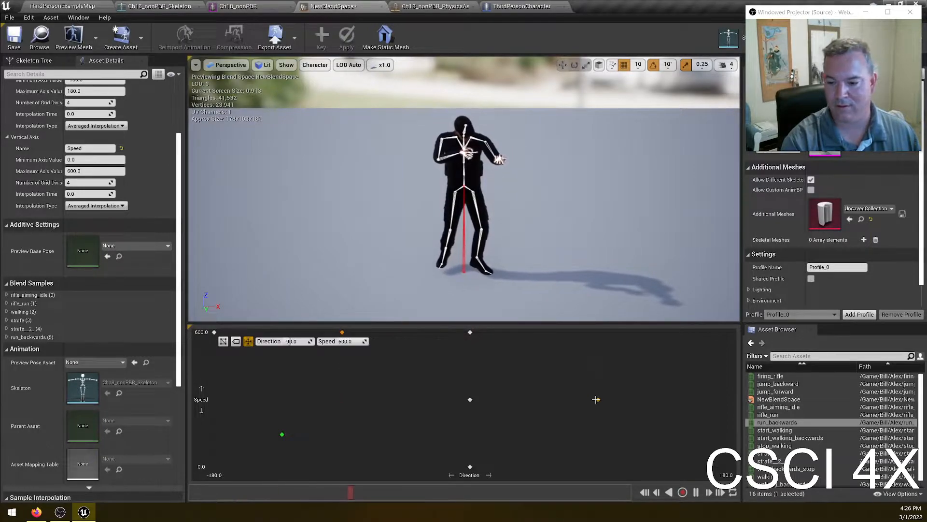
click(598, 331)
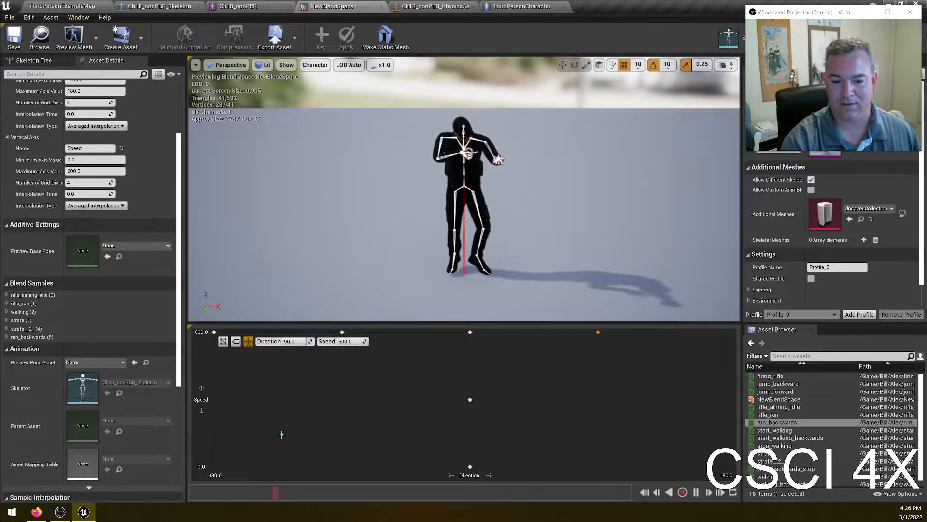
shift+drag(282, 434, 472, 324)
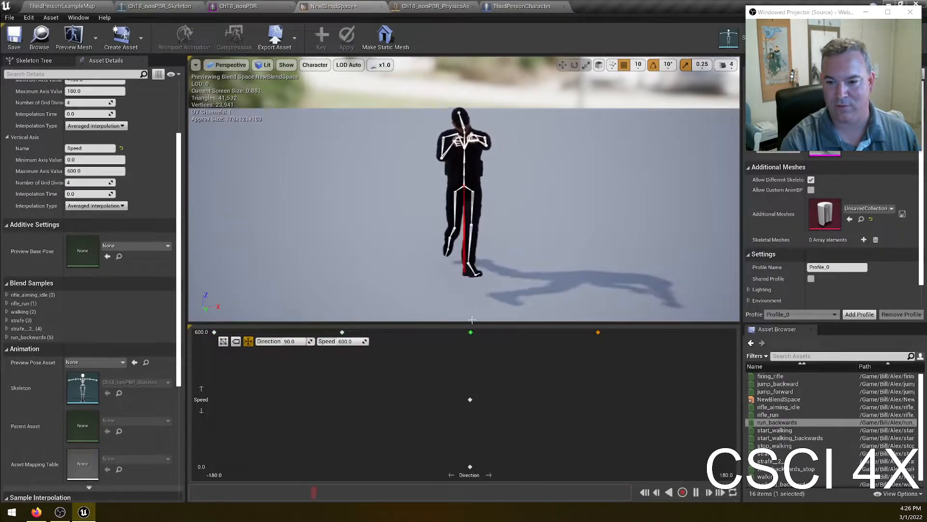
mouse_move(512, 381)
shift+mouse_down()
mouse_move(469, 401)
mouse_move(626, 420)
mouse_move(554, 414)
mouse_move(476, 442)
mouse_move(457, 466)
shift+mouse_up()
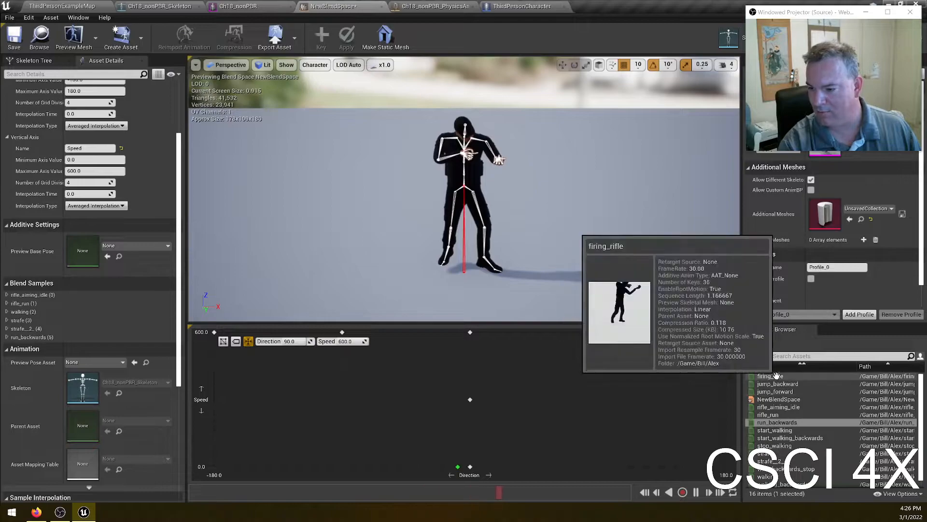
- Add a run_backwards sample at Direction 180, Speed 600 in the blend space
scroll(773, 401, down, 1)
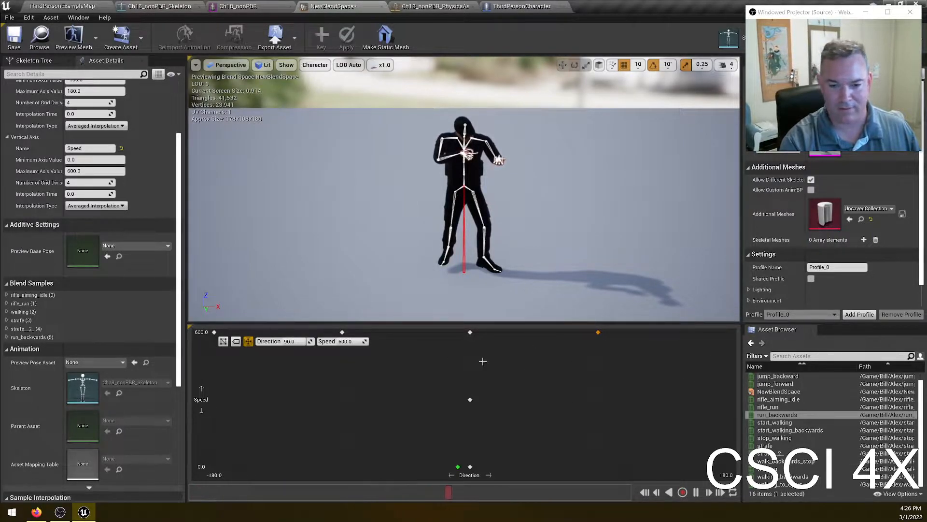
drag(594, 339, 597, 367)
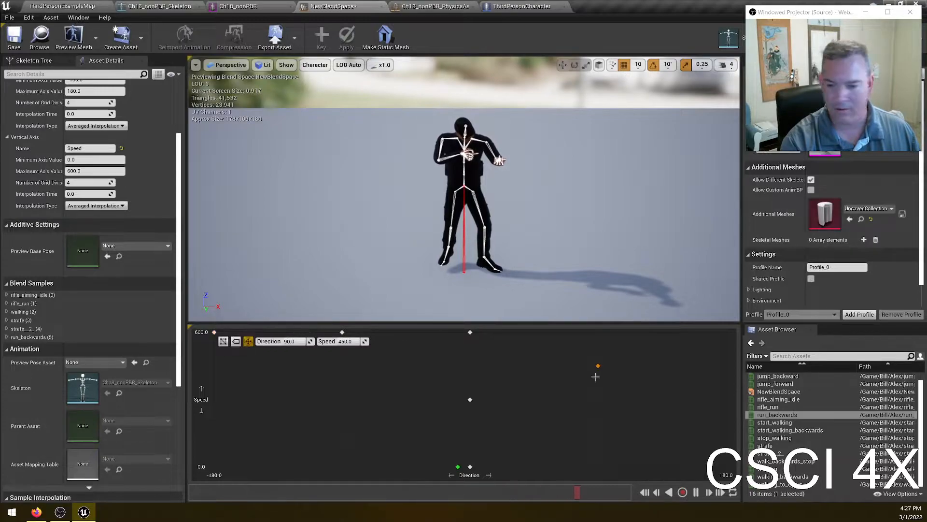
mouse_move(787, 414)
drag(788, 414, 729, 349)
mouse_move(598, 367)
mouse_down()
mouse_move(507, 432)
mouse_move(467, 372)
mouse_move(512, 335)
mouse_move(721, 338)
mouse_move(574, 430)
mouse_move(627, 360)
mouse_move(627, 333)
mouse_up()
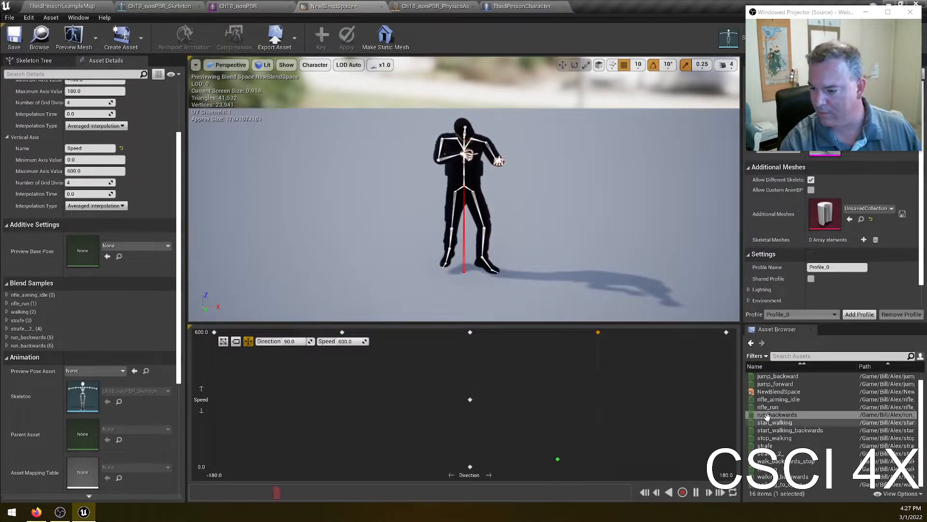
- Add walking_backwards samples at Directions -180 and 180, Speed 300
scroll(810, 410, up, 1)
scroll(804, 435, down, 1)
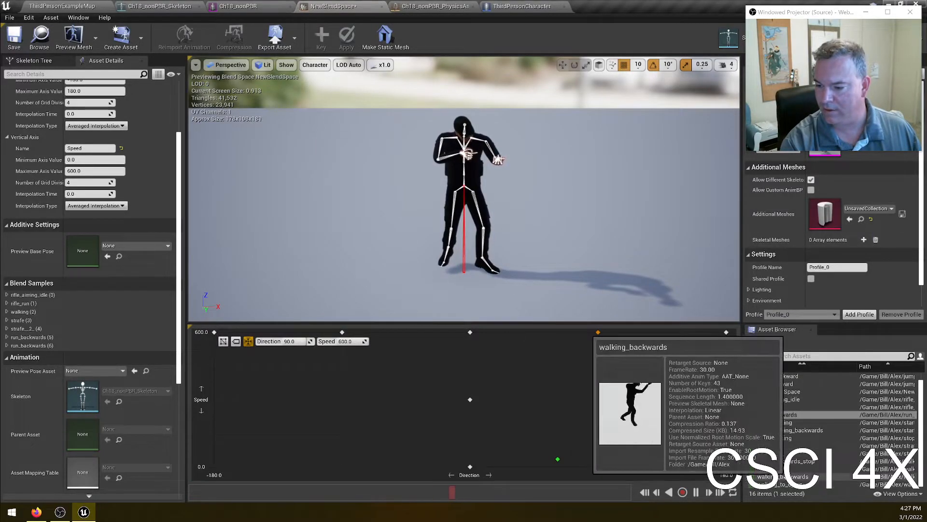
drag(783, 476, 226, 404)
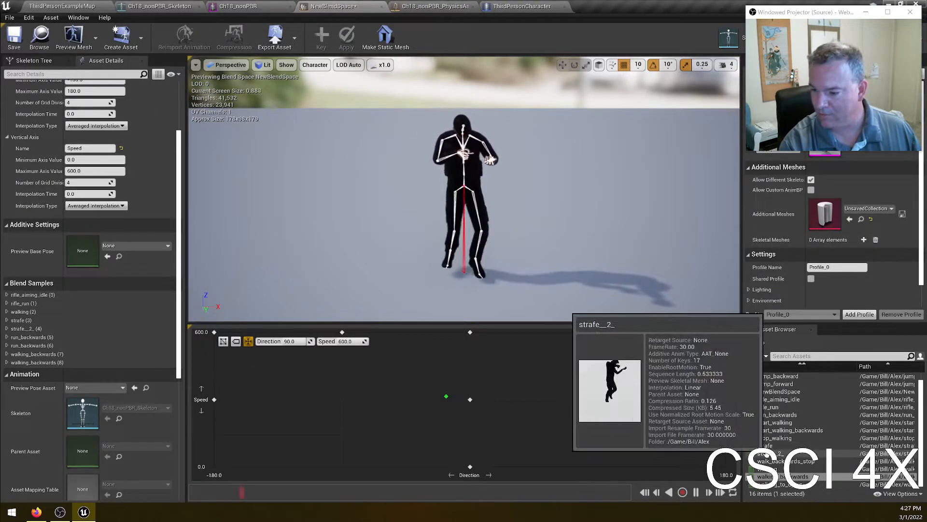
- Add second strafe and strafe__2 samples at Directions 90 and -90, Speed 300
mouse_move(771, 442)
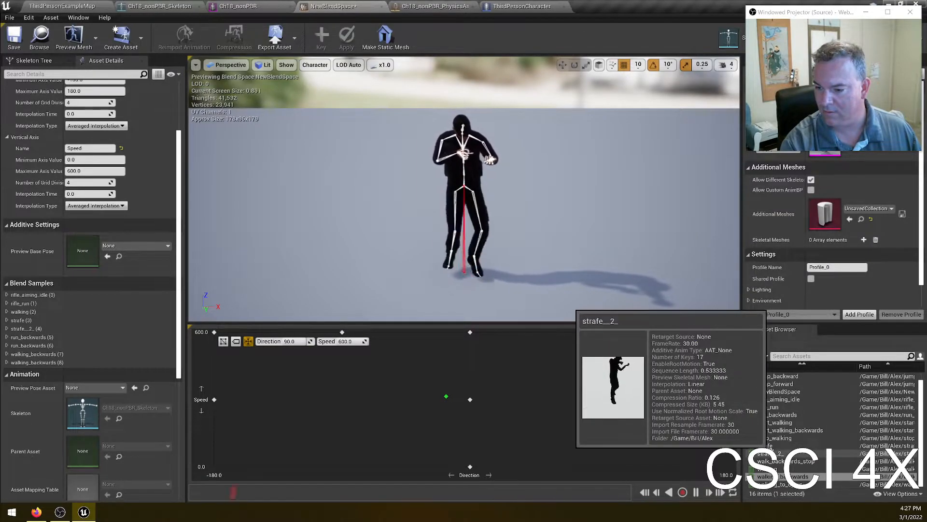
mouse_move(787, 380)
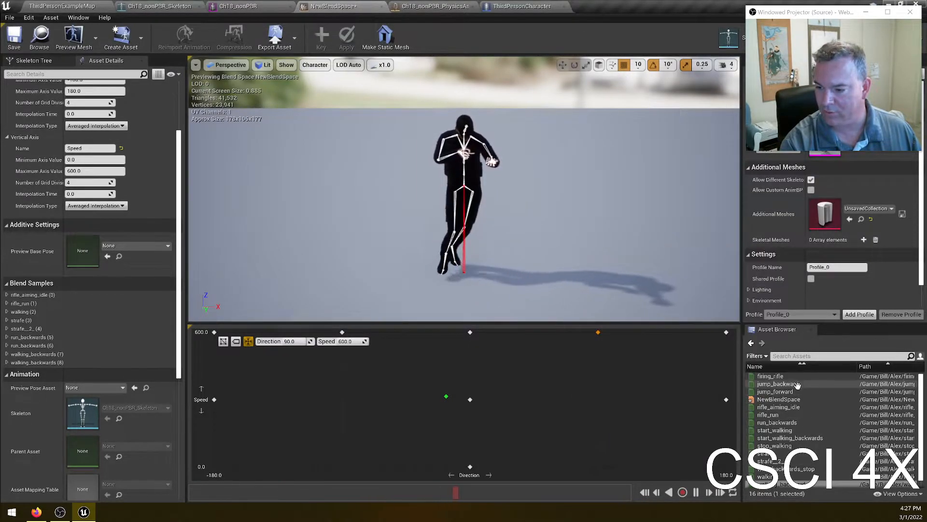
scroll(804, 399, down, 1)
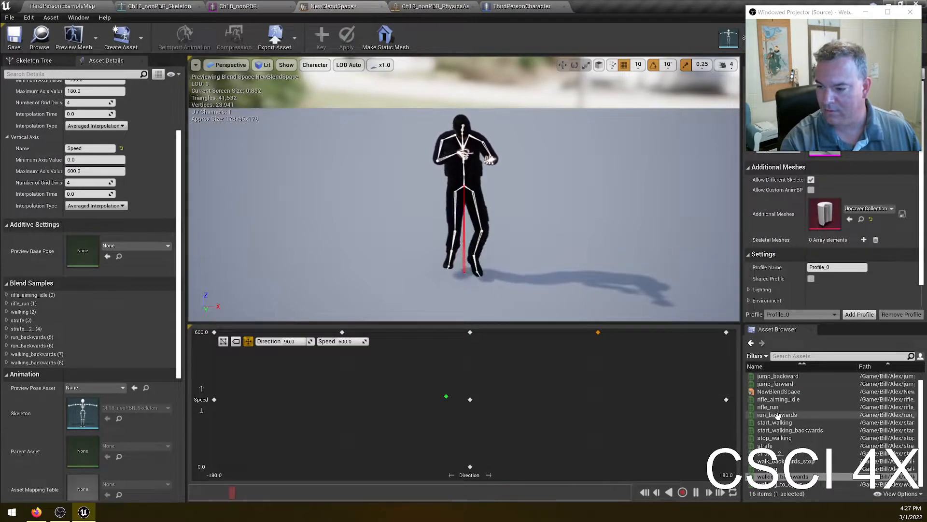
mouse_move(773, 427)
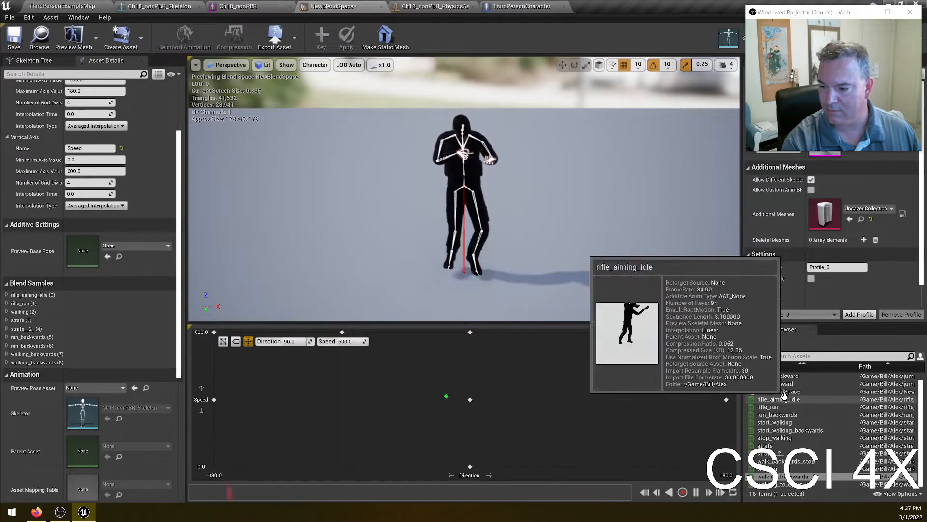
drag(768, 446, 625, 425)
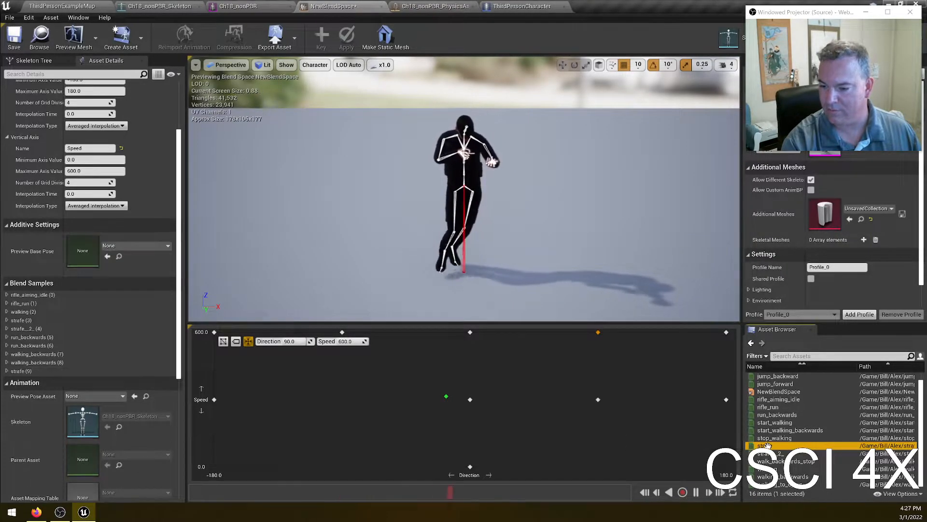
drag(773, 453, 344, 401)
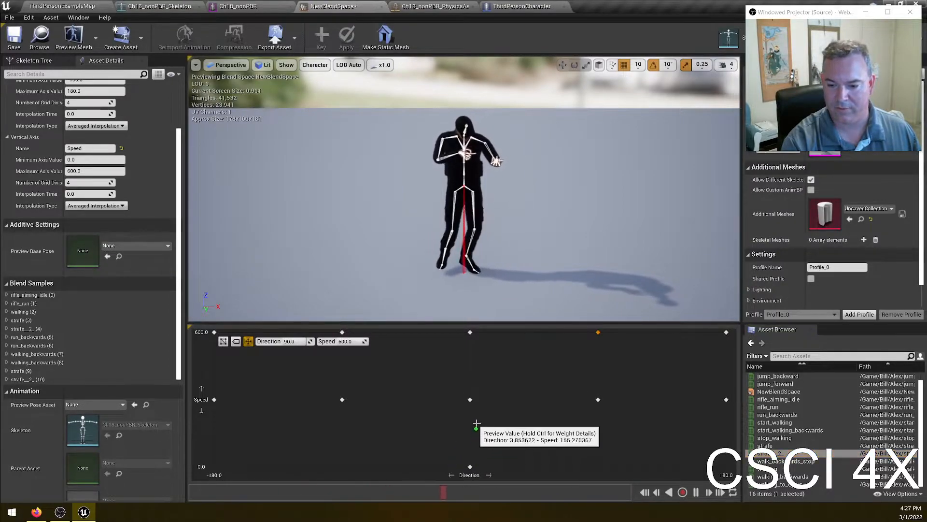
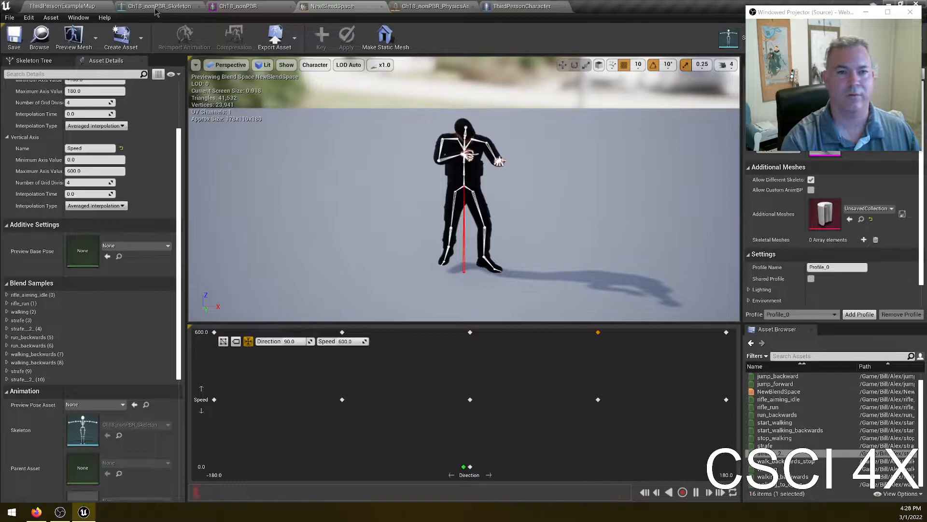
scroll(131, 96, up, 3)
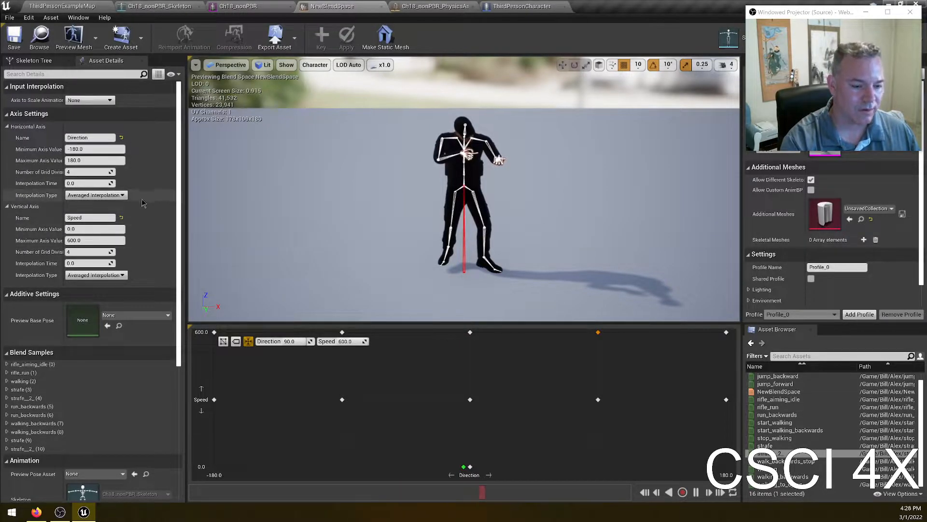
scroll(140, 203, down, 10)
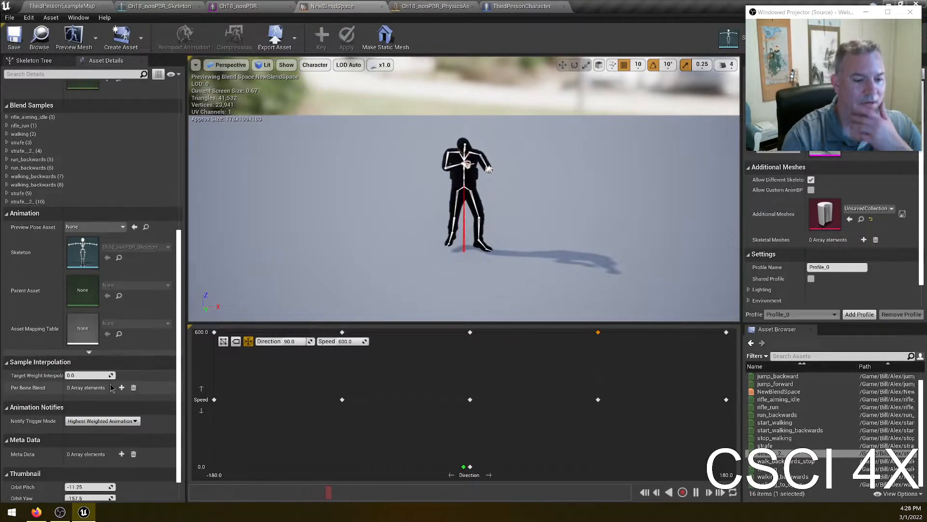
scroll(125, 343, down, 1)
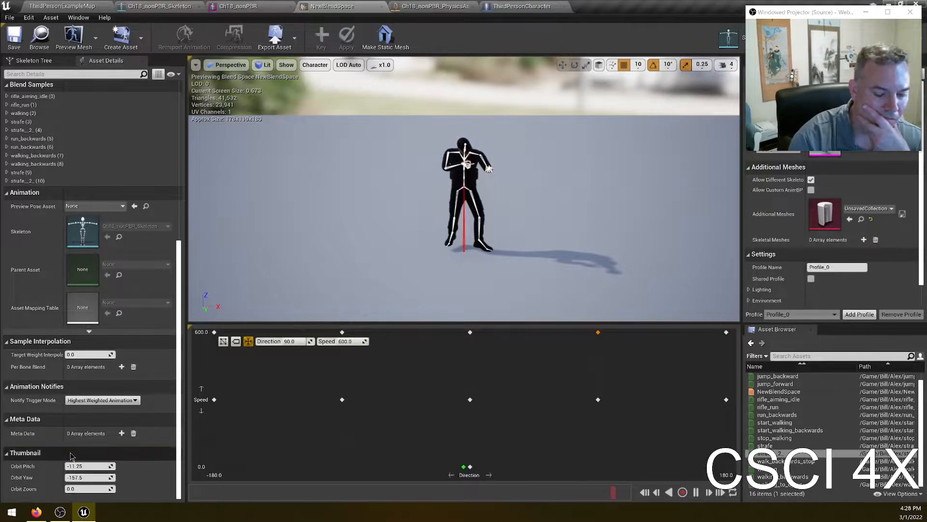
scroll(152, 349, up, 7)
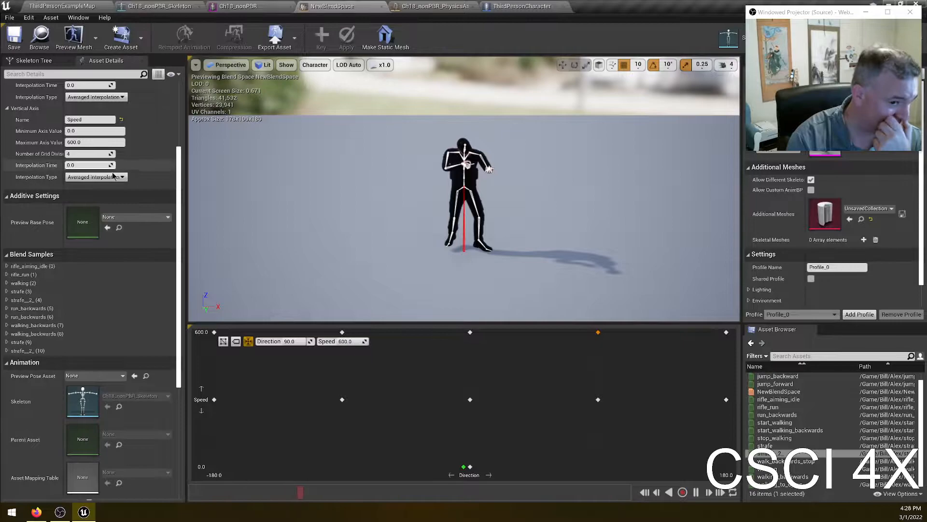
scroll(132, 208, up, 1)
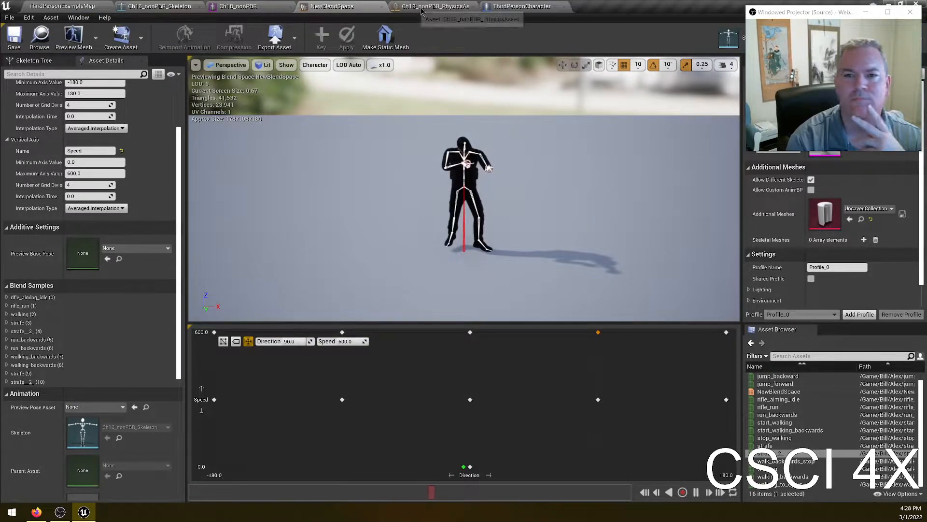
- Select the ThirdPersonCharacter blueprint's Mesh component and set its Animation Mode to Use Animation Asset
click(492, 6)
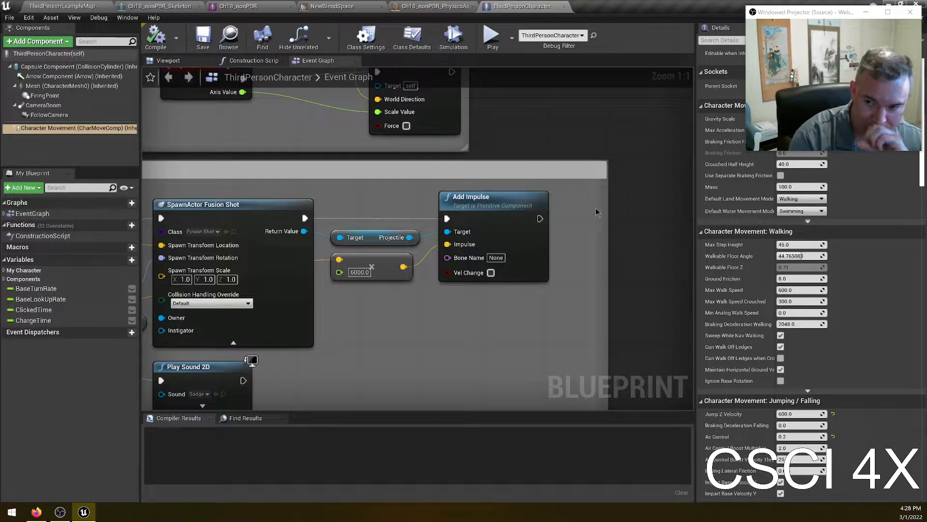
click(92, 87)
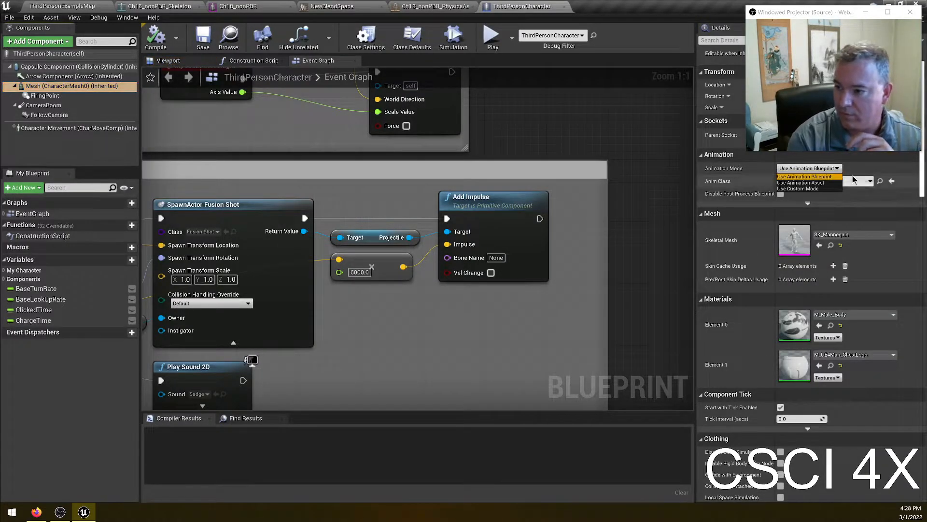
click(801, 183)
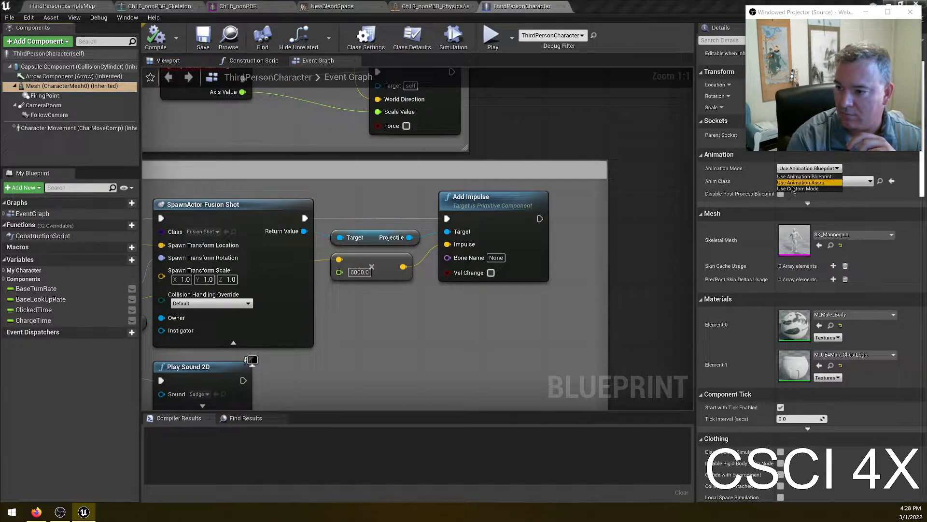
click(850, 188)
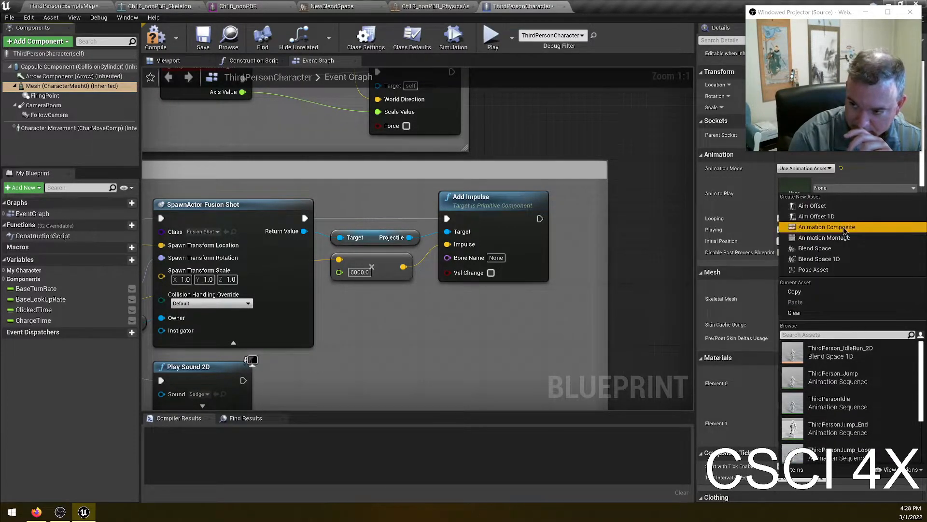
click(657, 339)
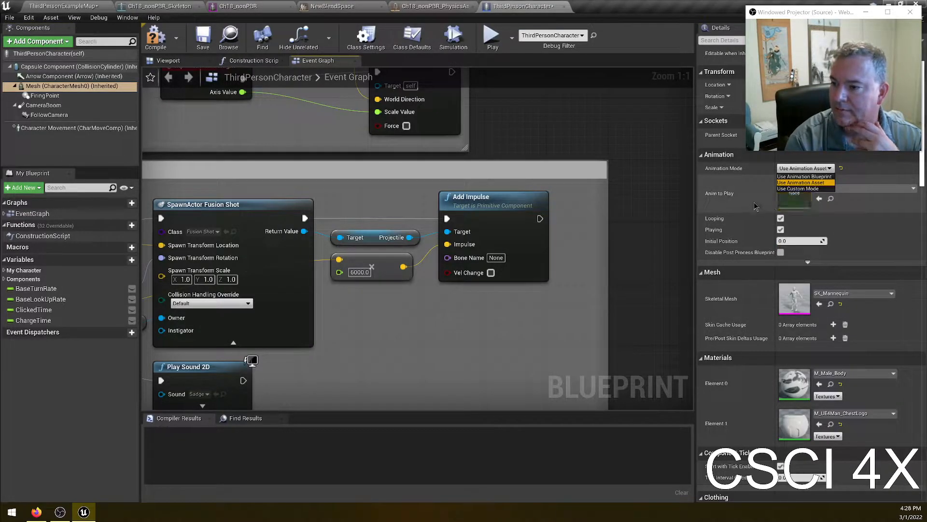
click(869, 191)
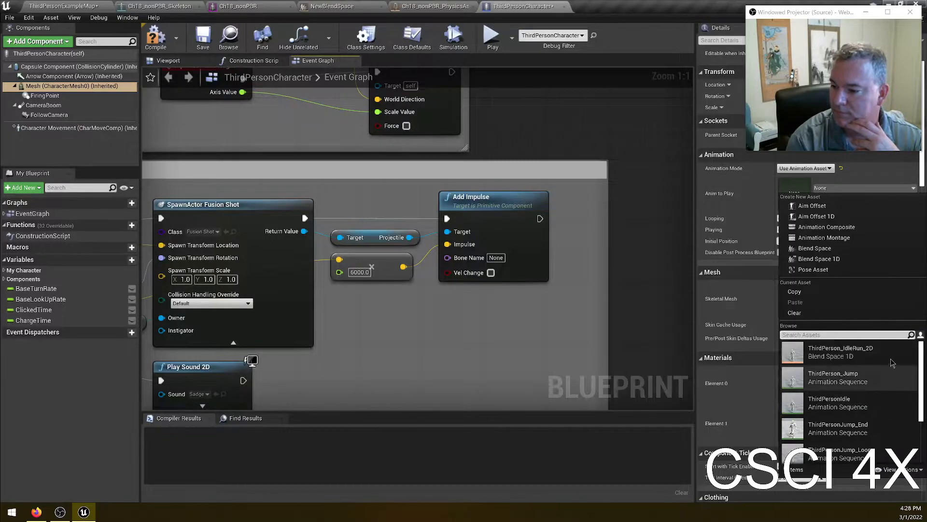
scroll(886, 377, down, 3)
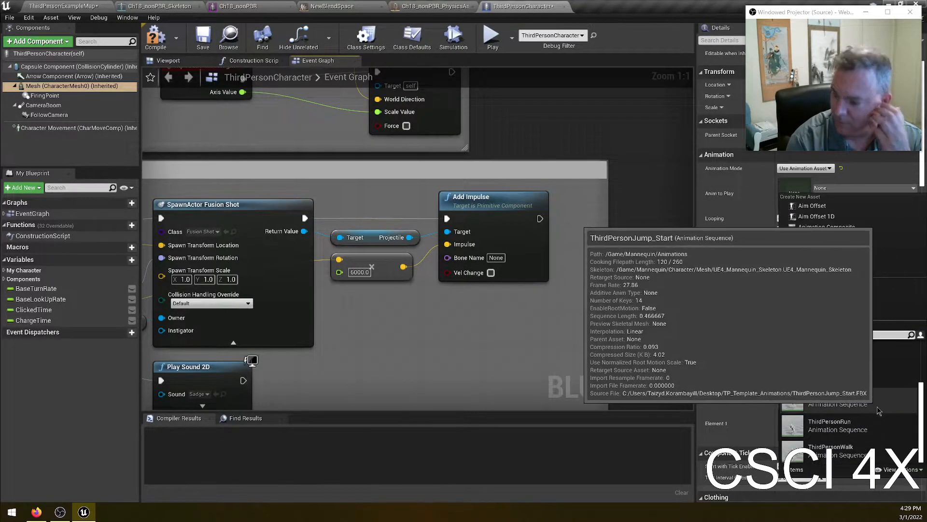
scroll(859, 410, up, 3)
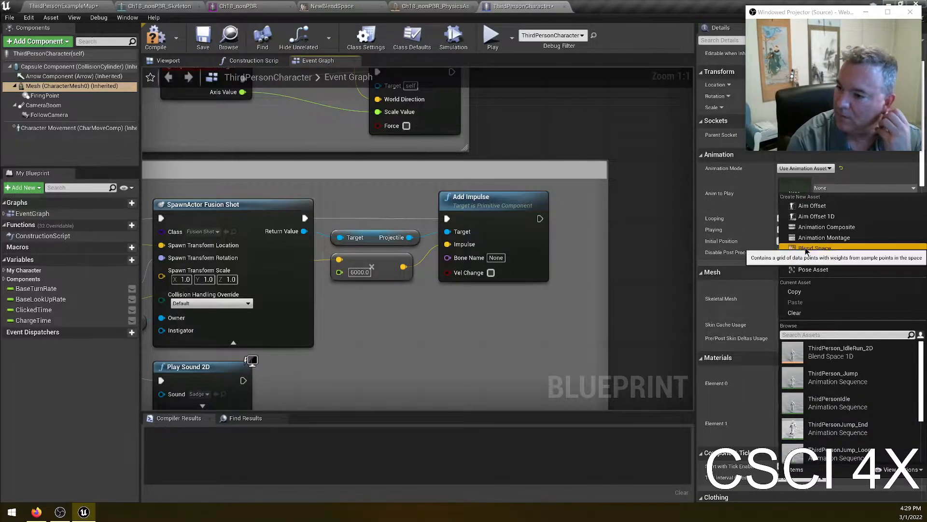
click(806, 249)
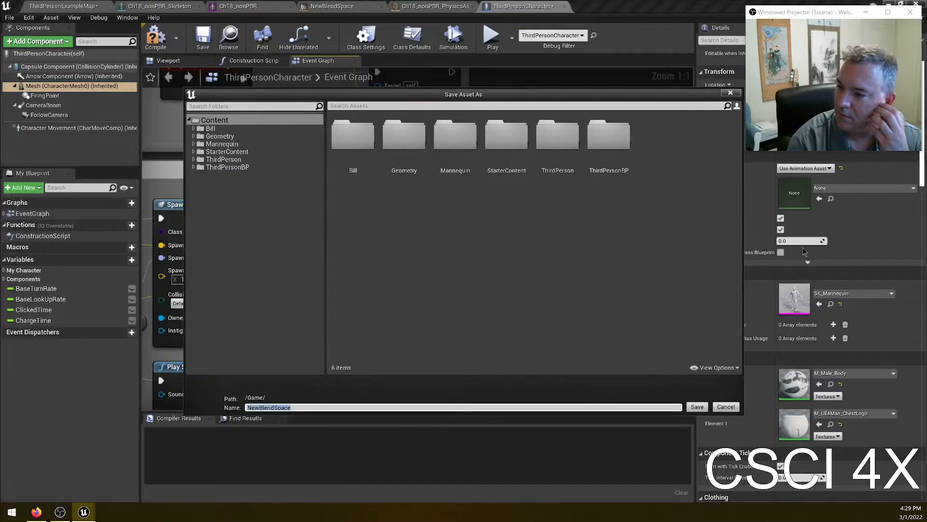
click(730, 94)
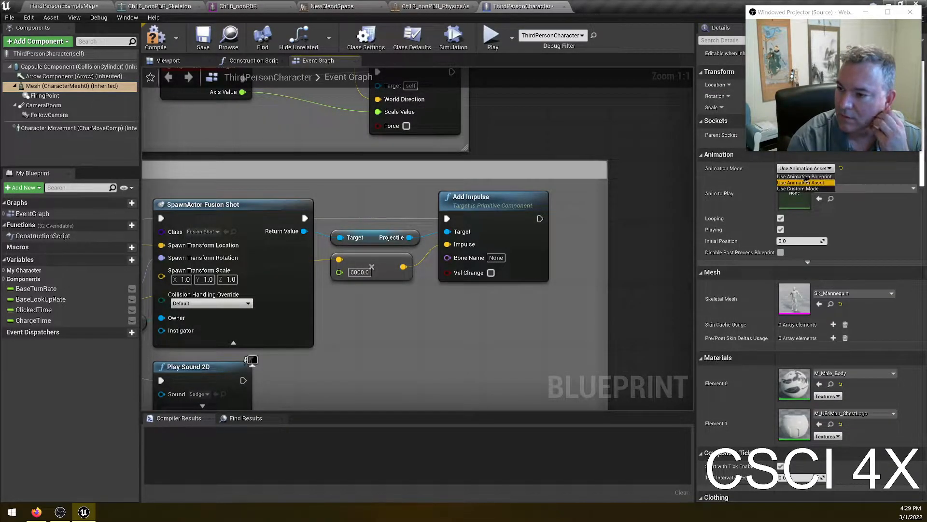
- Compile and save the blueprint, and set the Mesh component's Skeletal Mesh to Ch18_nonPBR in the viewport
click(155, 38)
click(203, 38)
click(58, 86)
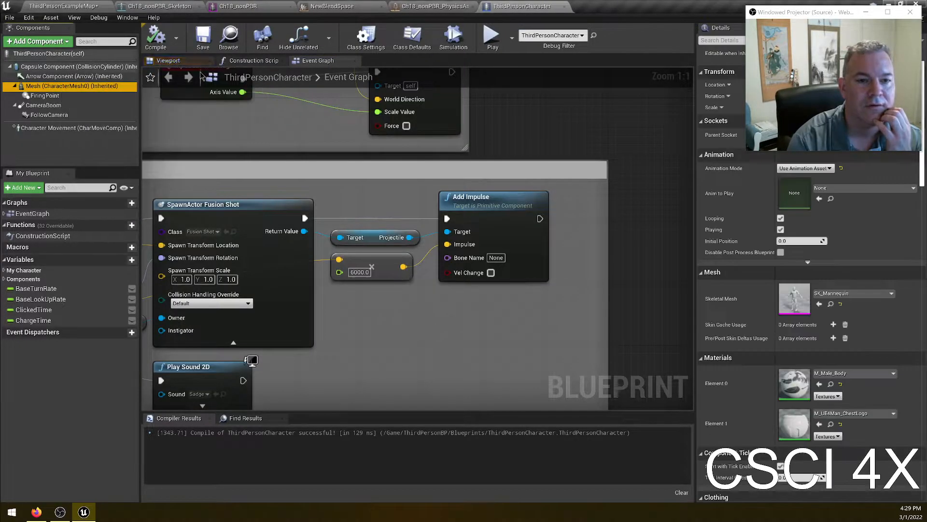
click(177, 63)
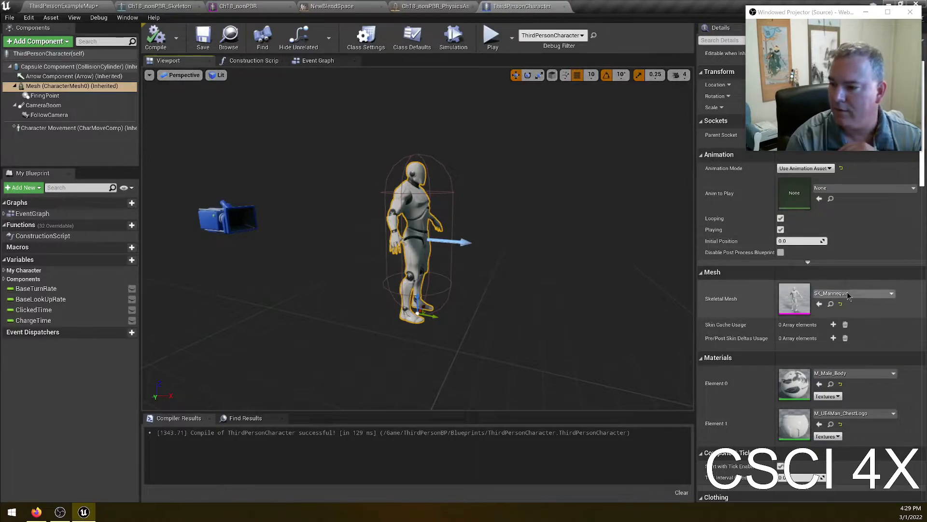
click(891, 294)
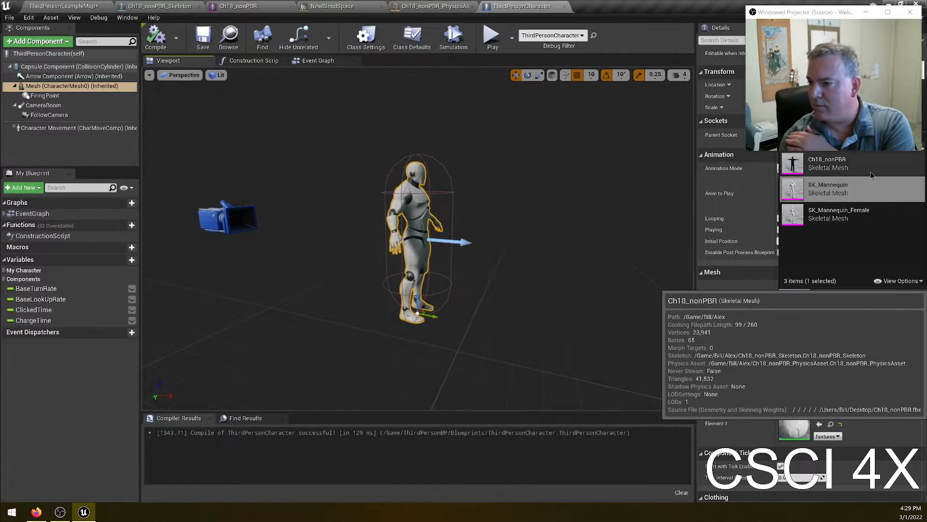
click(827, 163)
- Set the Mesh to Use Animation Asset with NewBlendSpace as Anim to Play, then compile and save
click(825, 169)
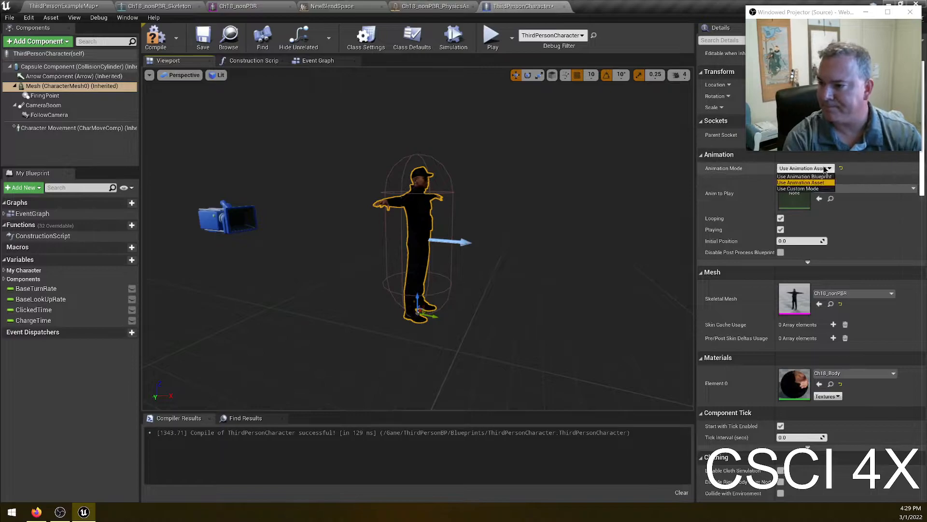
click(806, 182)
click(860, 188)
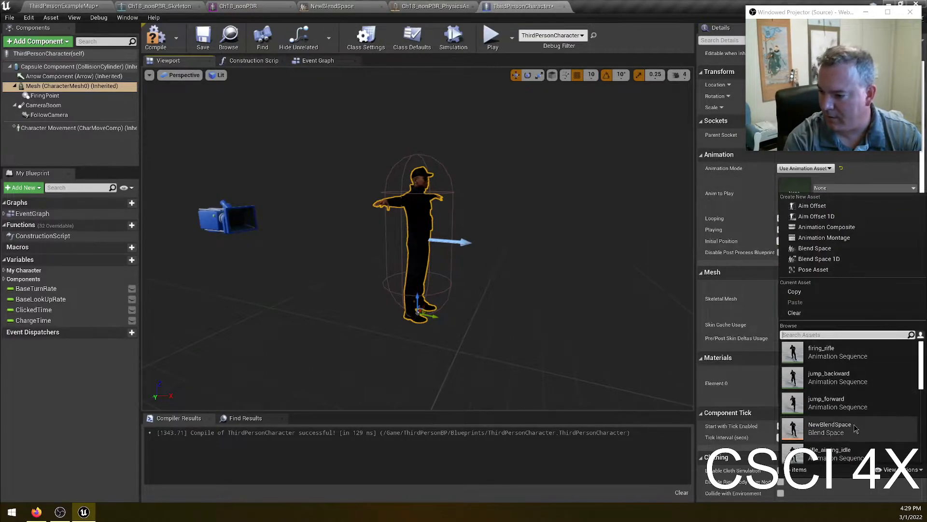
click(854, 430)
click(156, 38)
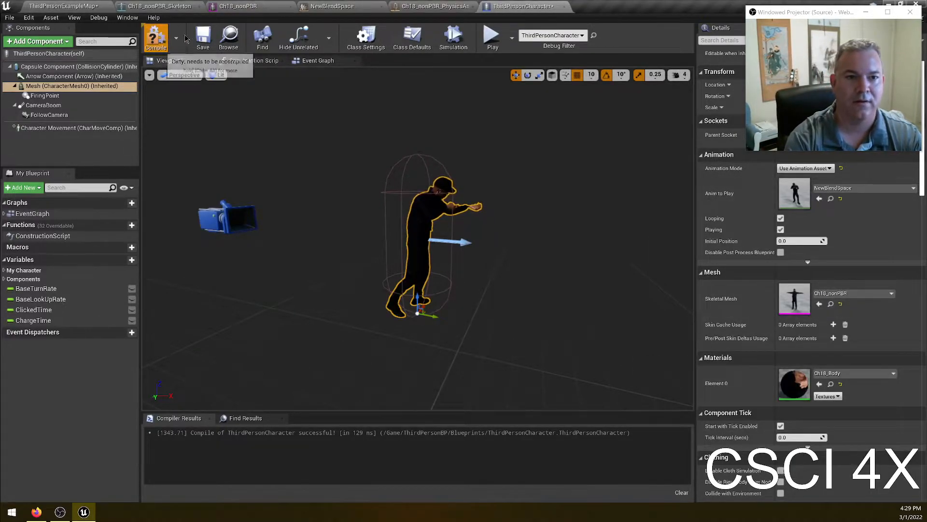
click(212, 35)
- Play the level and test the character by walking, strafing and jumping around, then stop playing
click(63, 6)
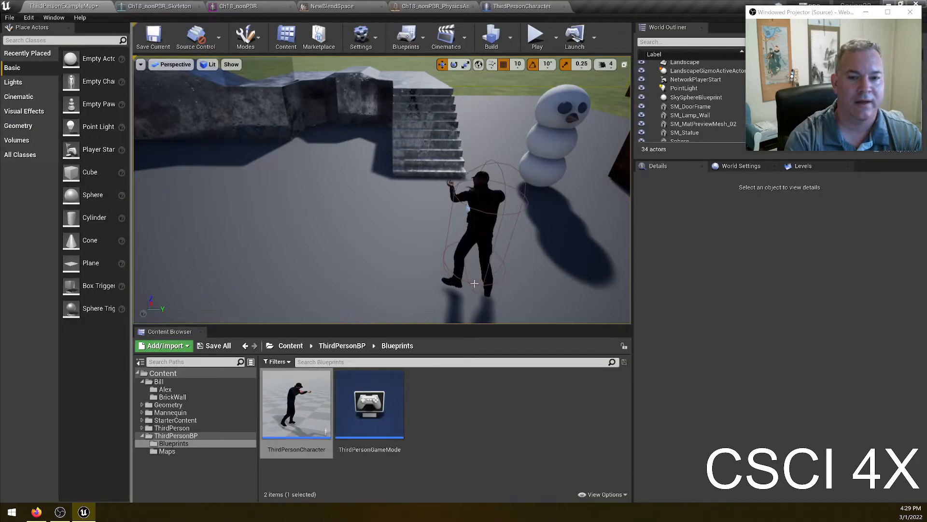
click(537, 36)
click(494, 153)
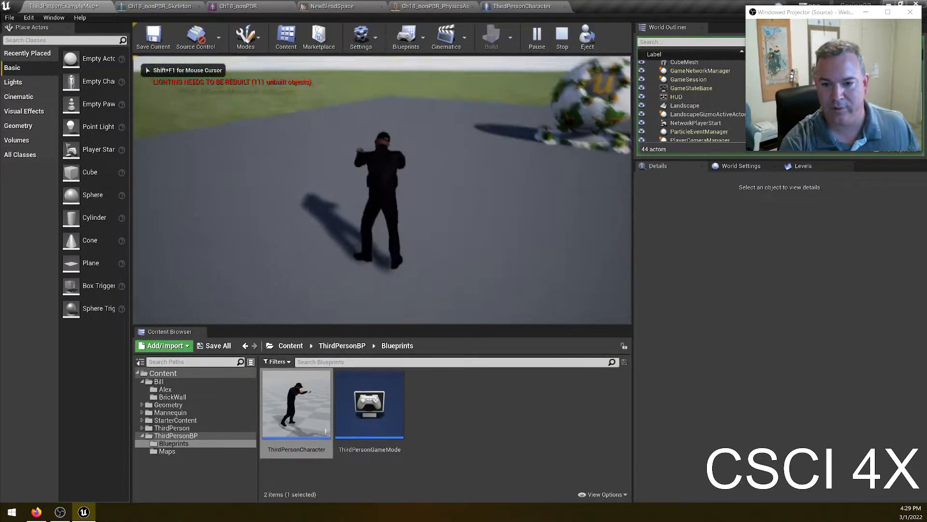
key(w)
key(a)
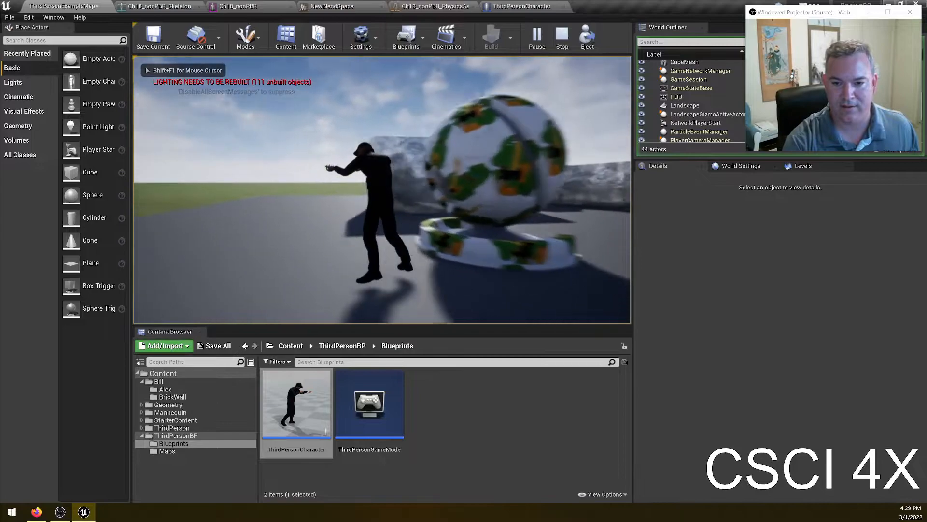
key(a)
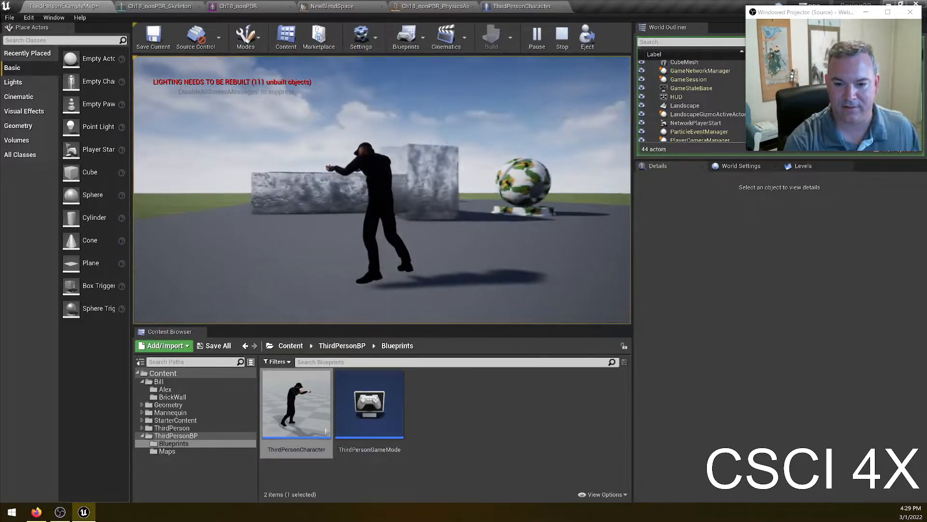
key(w)
key(w)
key(space)
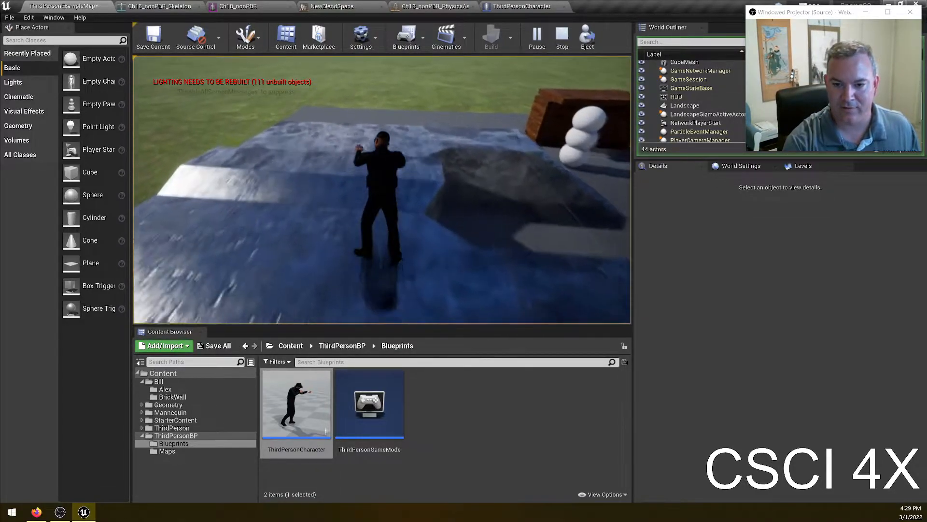
key(w)
key(space)
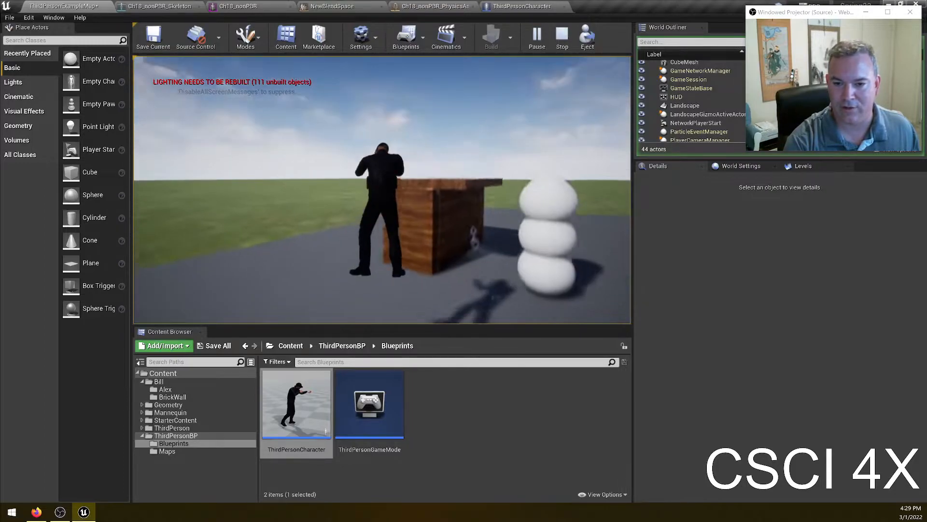
key(w)
key(space)
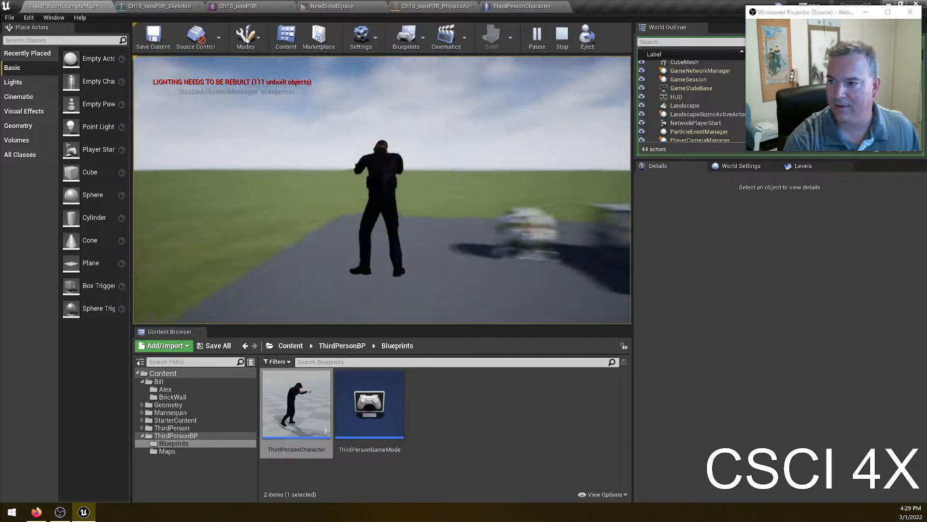
key(w)
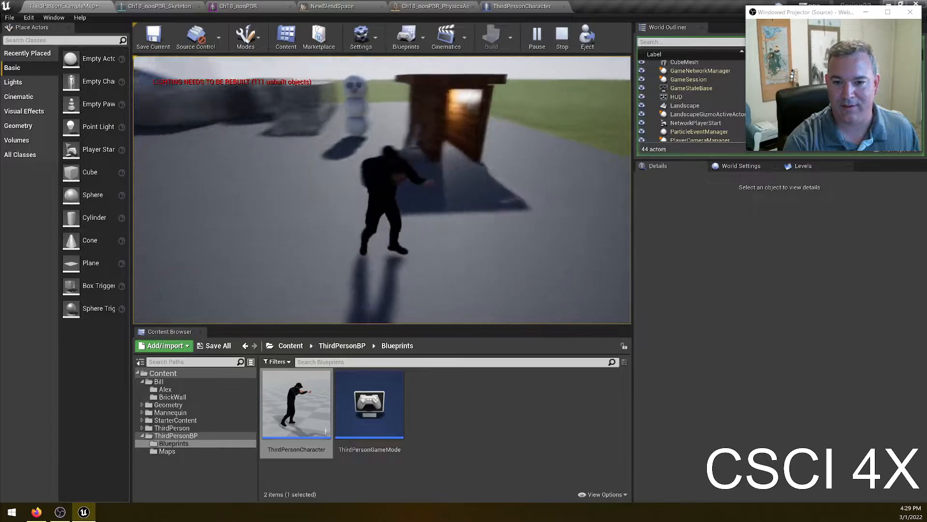
key(w)
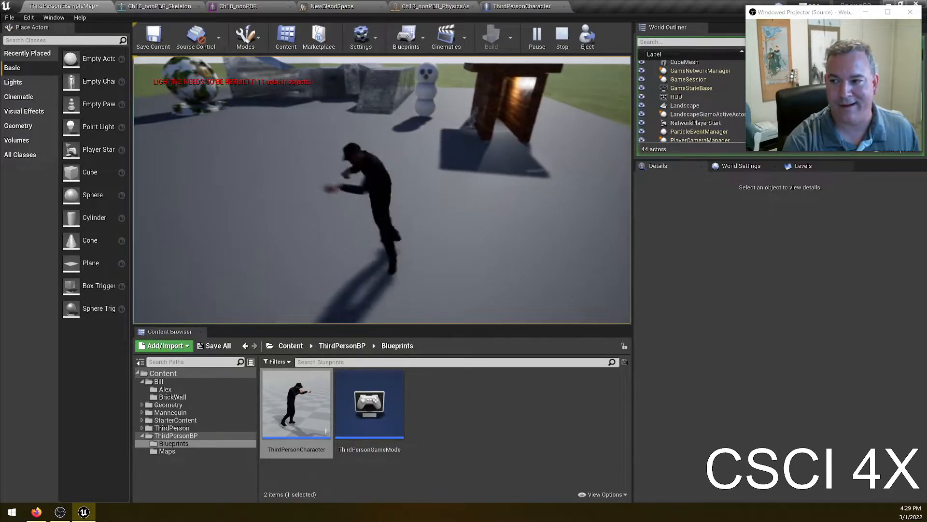
key(Escape)
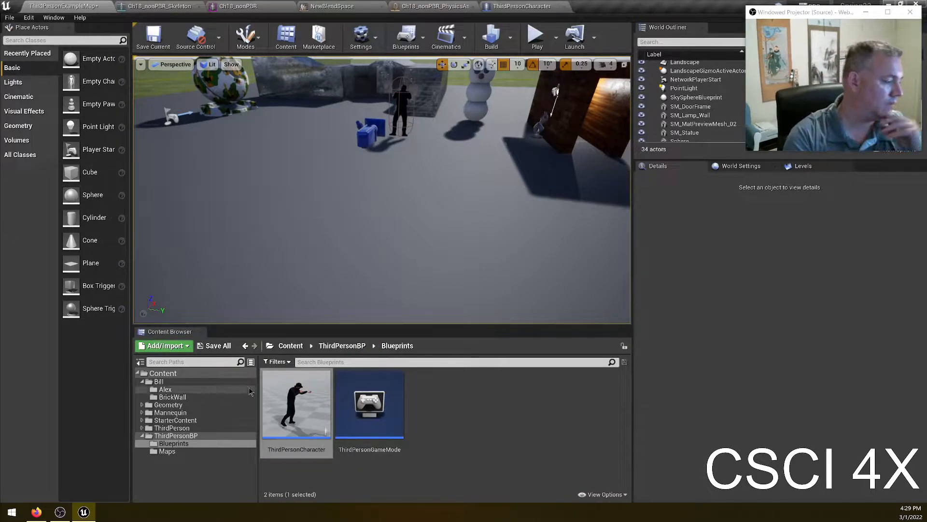
- Open the Alex folder and rename the NewBlendSpace asset to SuperCoolMovement_BS
click(178, 391)
scroll(574, 429, down, 4)
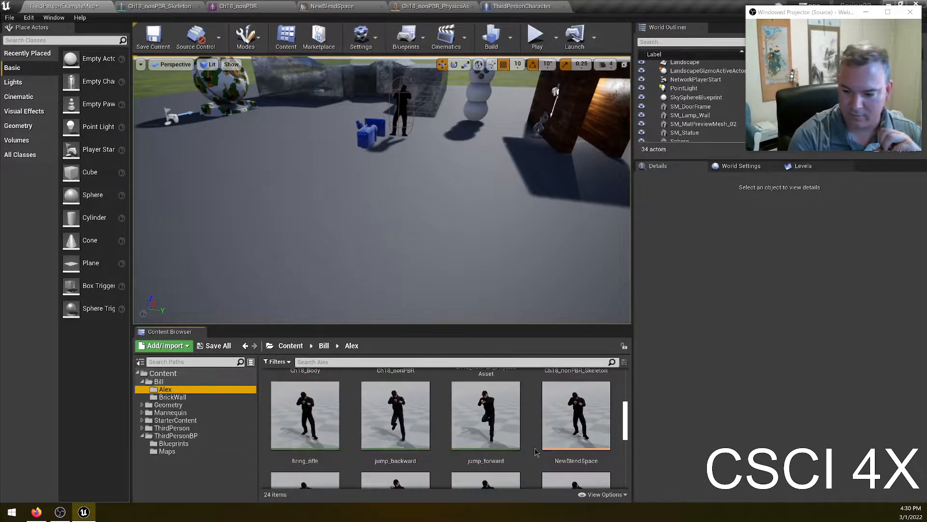
click(576, 384)
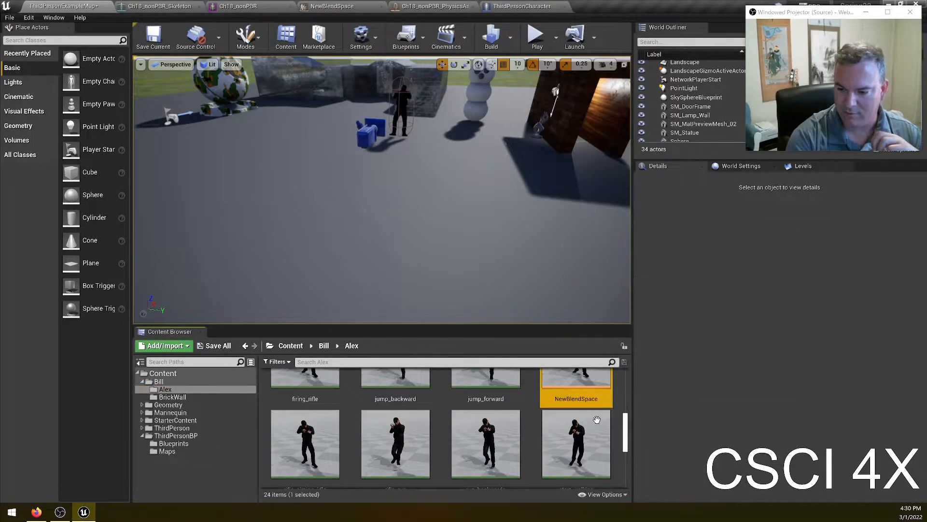
scroll(519, 463, up, 3)
scroll(614, 399, up, 3)
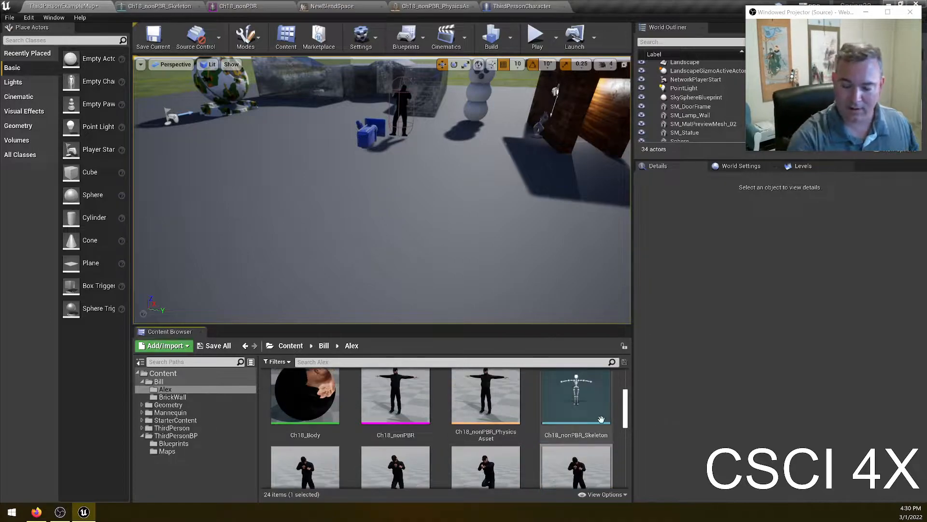
scroll(615, 399, down, 4)
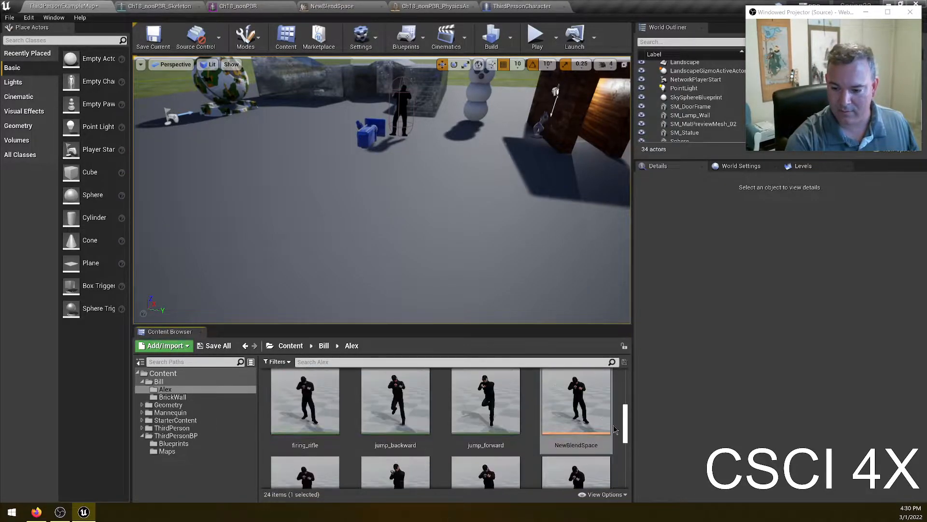
scroll(582, 400, up, 5)
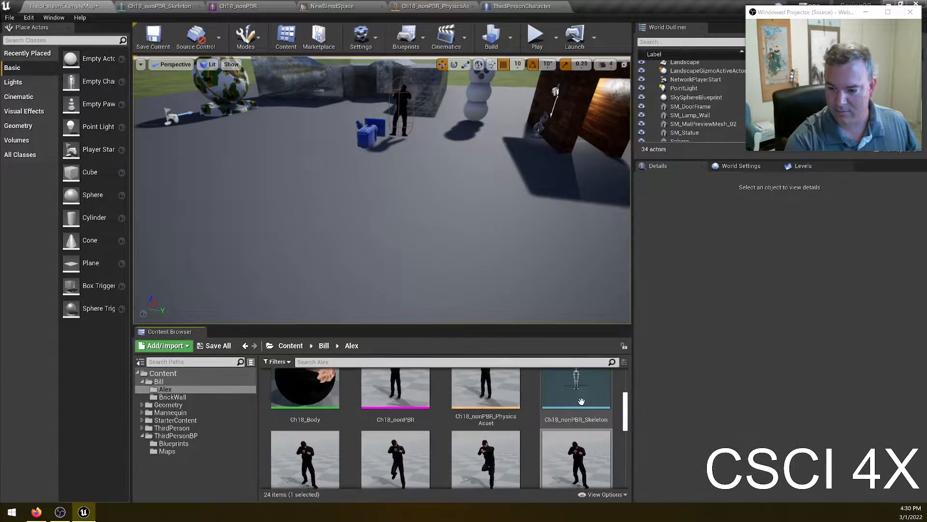
key(F2)
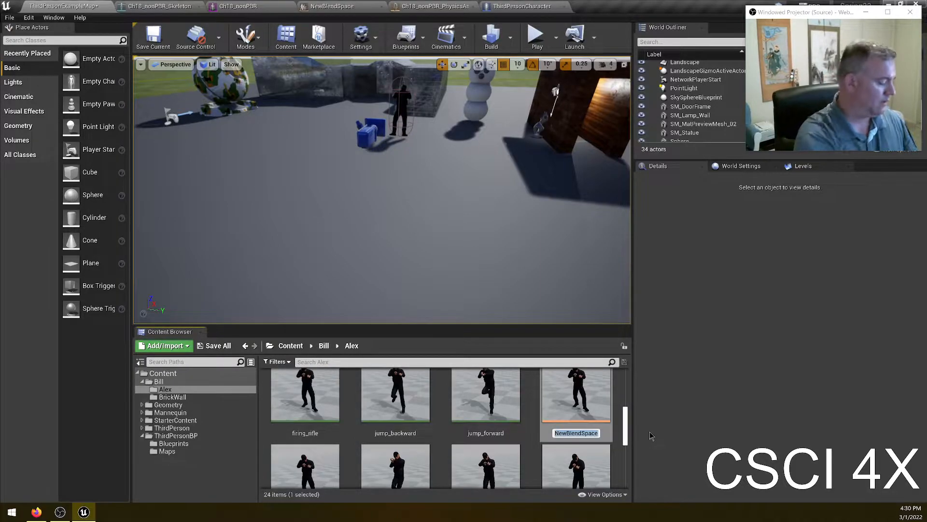
text(Su)
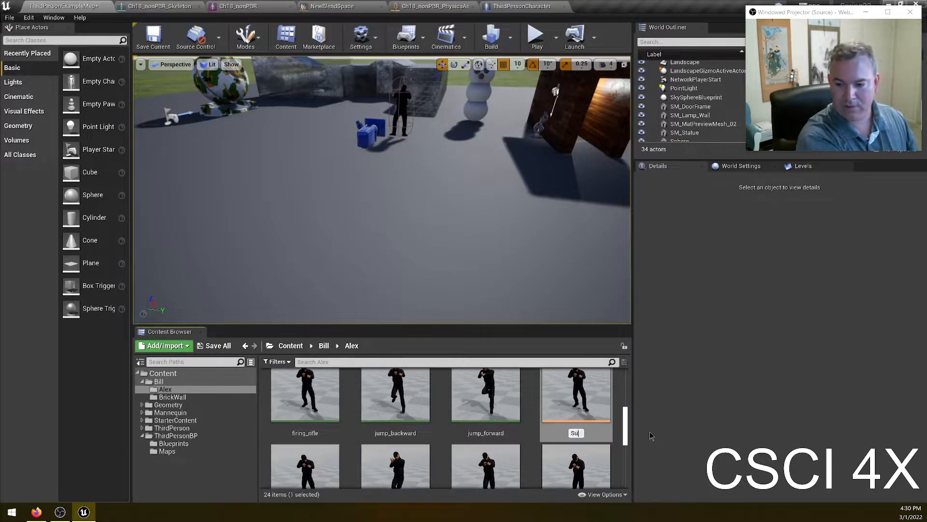
text(perCoolMovem)
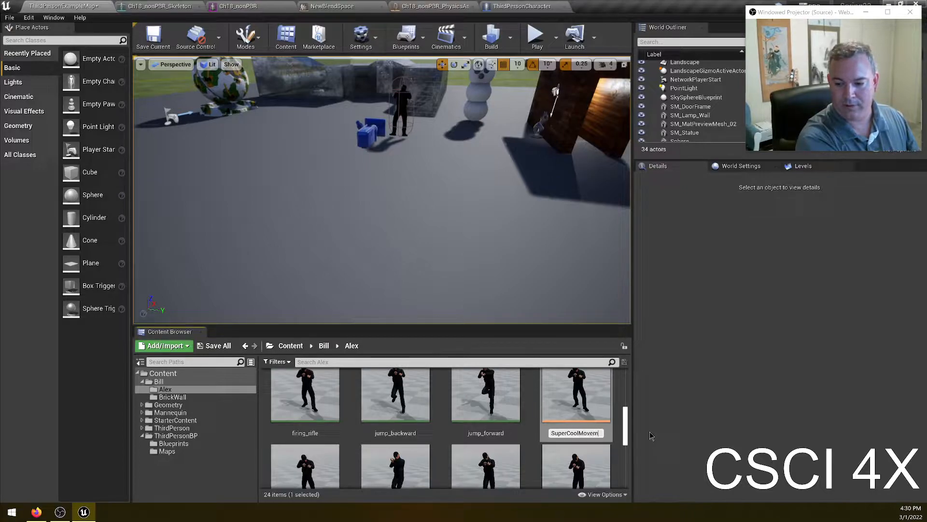
text(ent_BS)
key(Return)
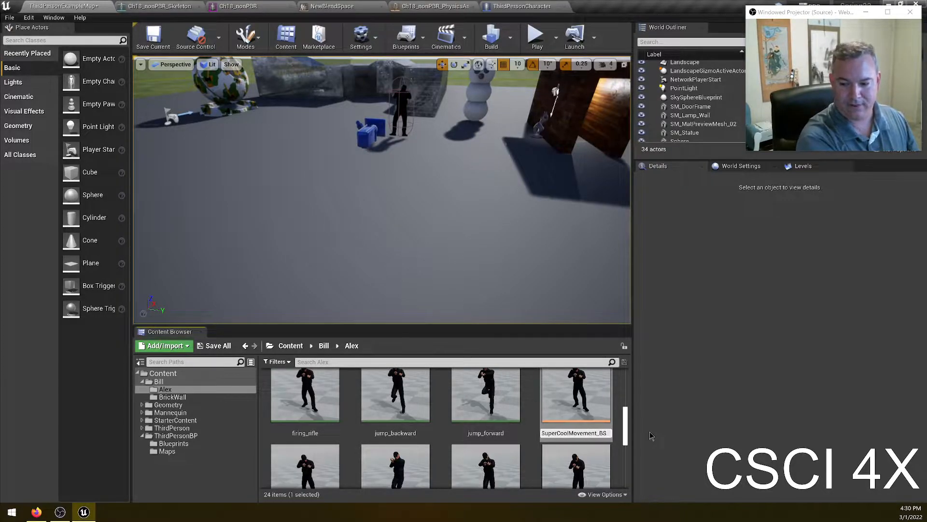
- Close the open asset editor tabs for the walking_to_dying animation, Ch18_nonPBR mesh, skeleton and physics asset
scroll(626, 462, down, 3)
double_click(577, 449)
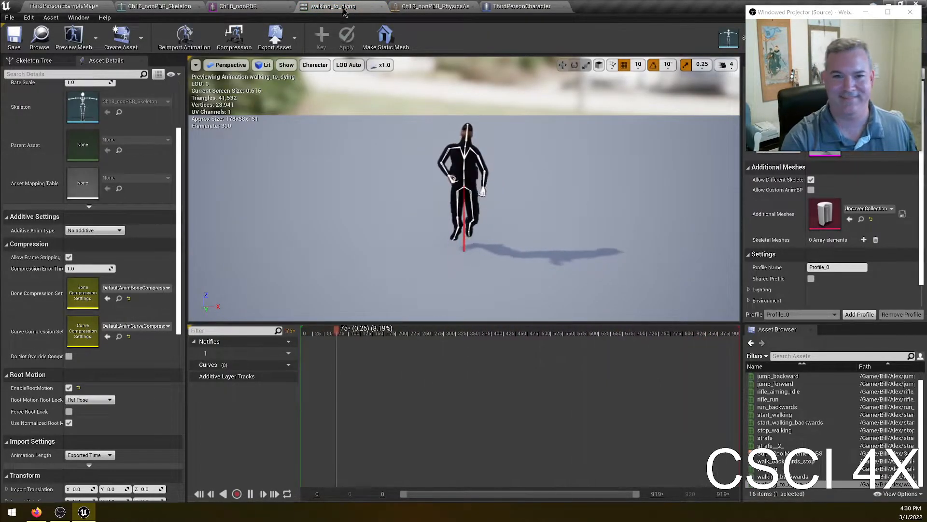
click(382, 6)
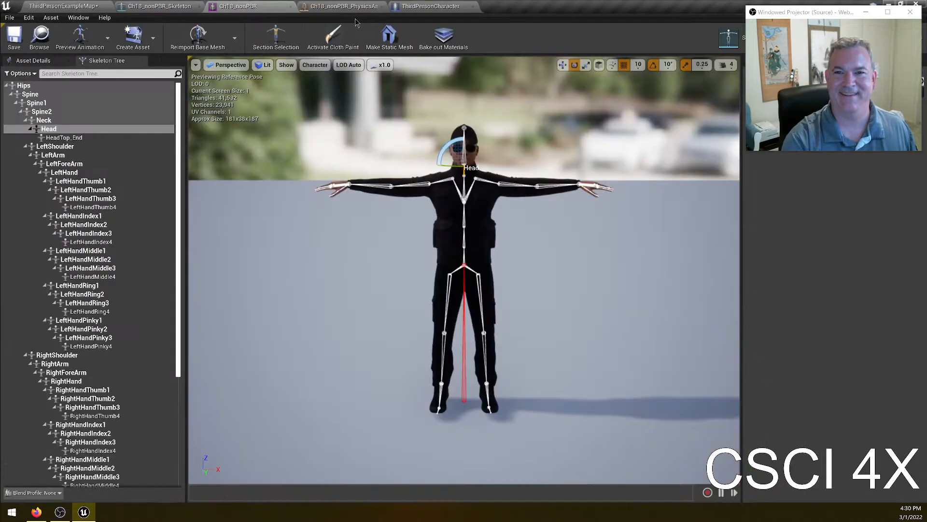
click(289, 7)
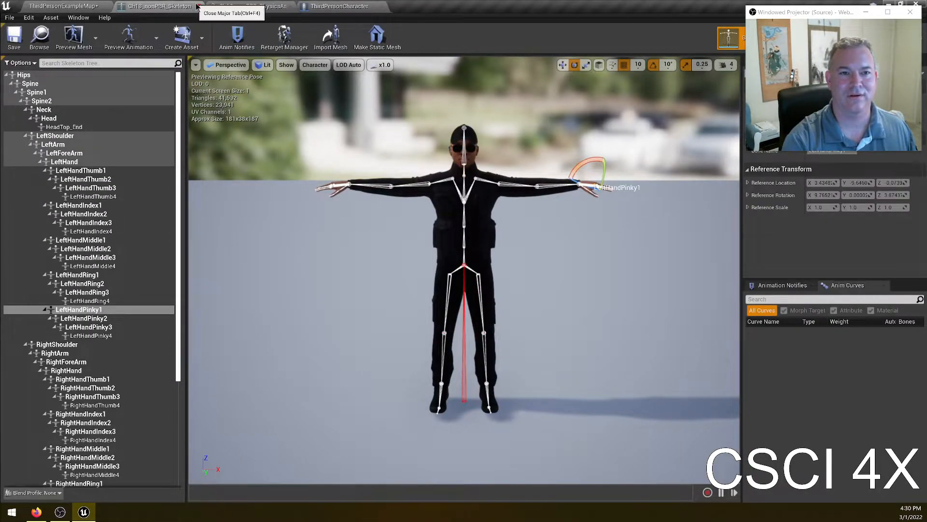
click(197, 6)
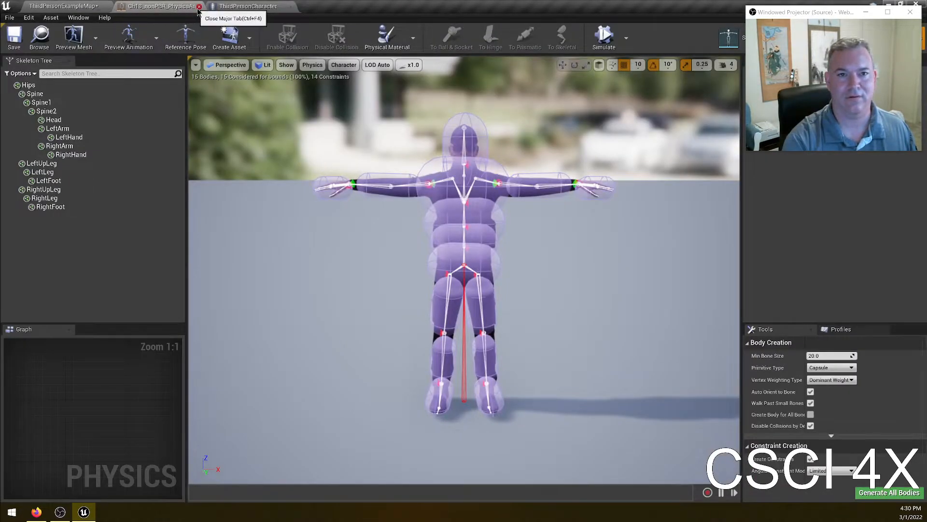
click(199, 7)
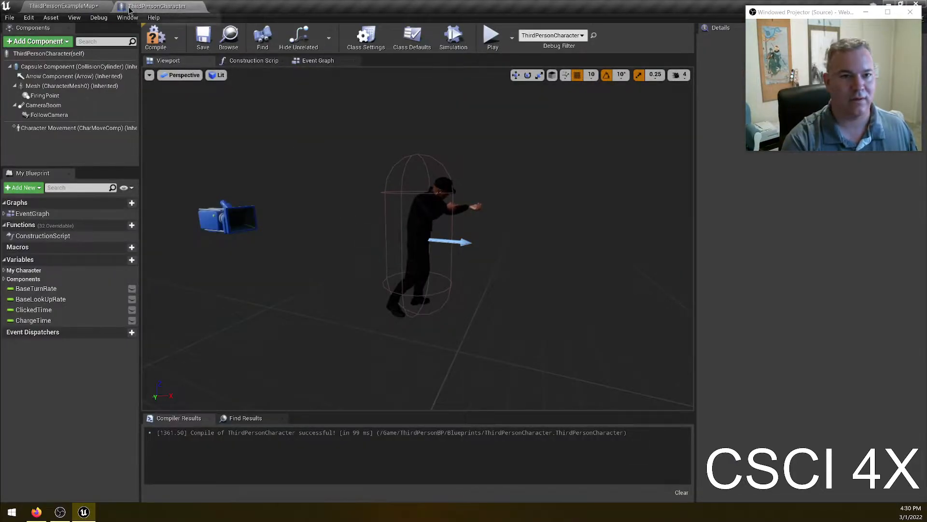
- Save the ThirdPersonCharacter blueprint, return to the level editor and save all
click(203, 43)
click(52, 7)
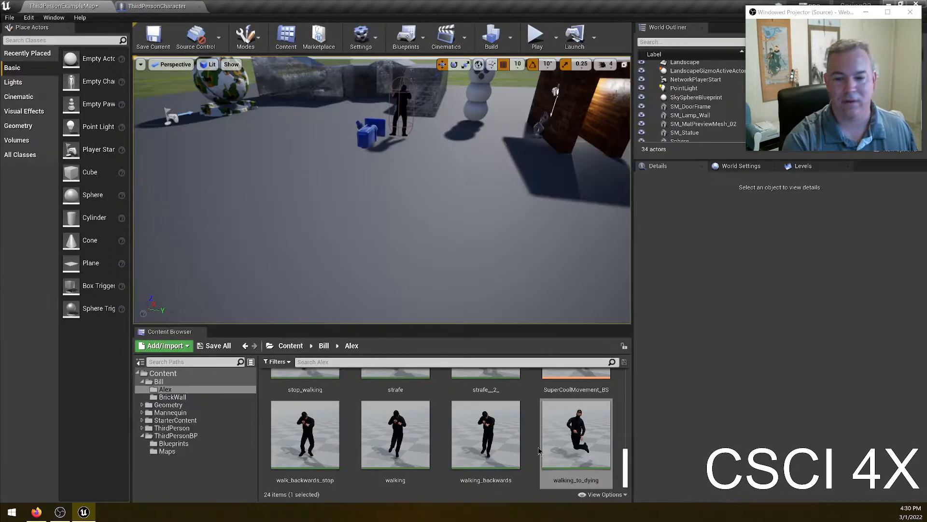
click(9, 17)
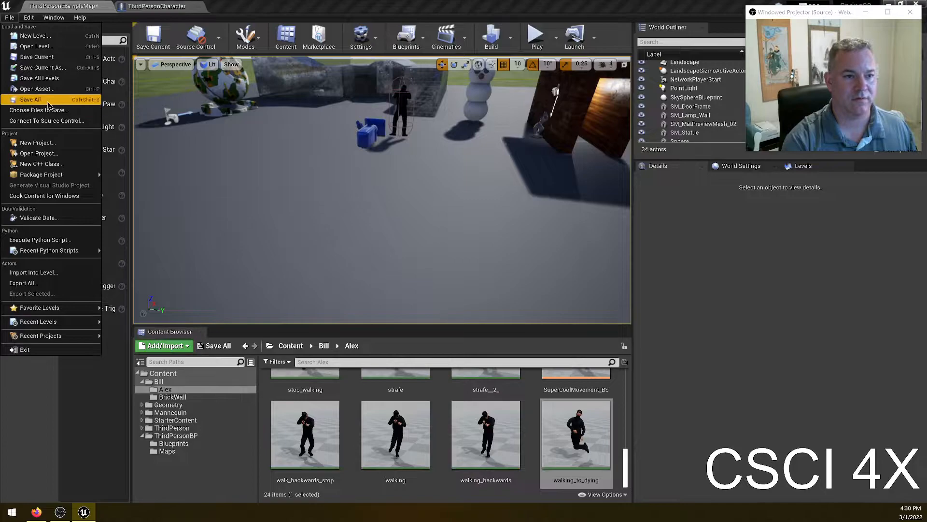
click(29, 97)
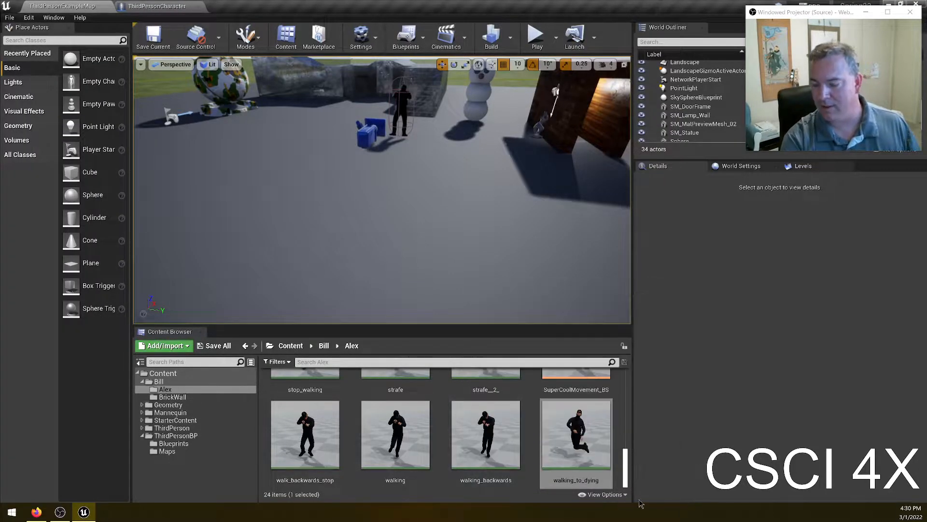
- Create a new Animation Blueprint in the Alex folder targeting the Ch18_nonPBR_Skeleton skeleton
scroll(571, 439, up, 8)
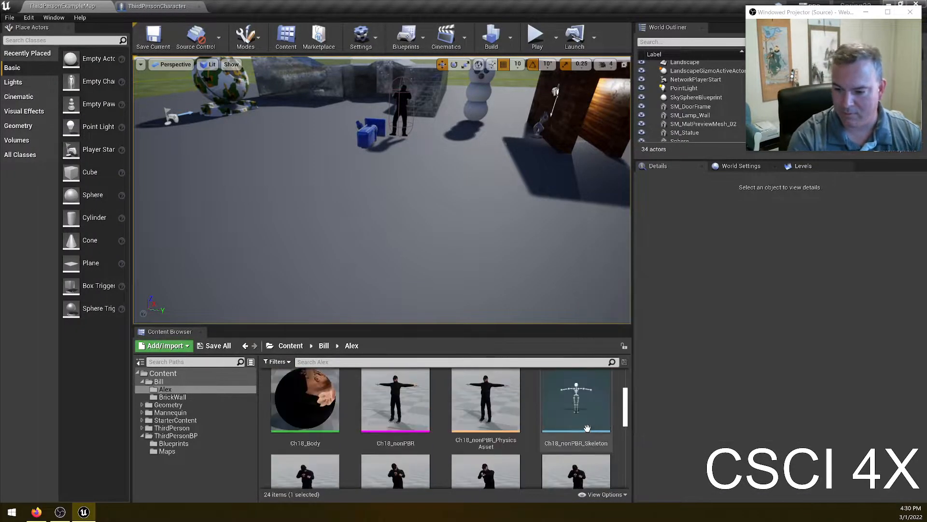
scroll(623, 430, down, 8)
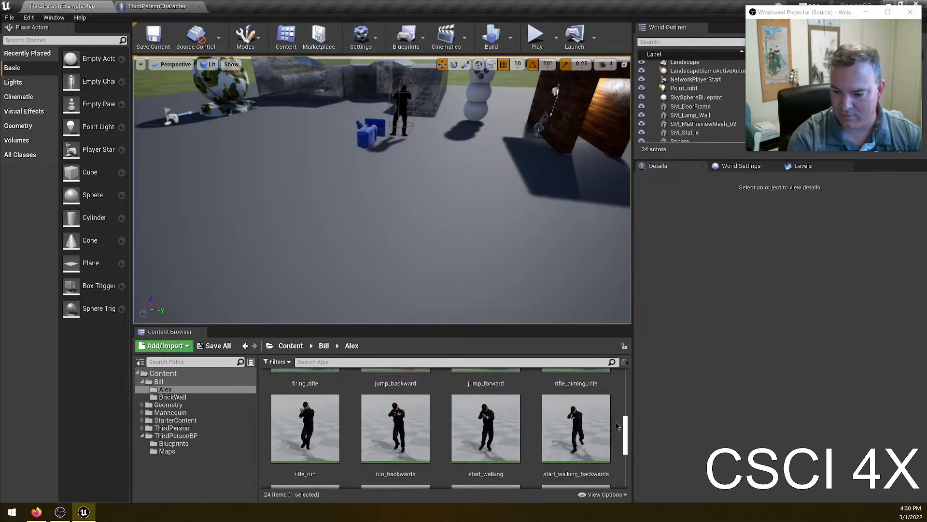
scroll(623, 430, down, 1)
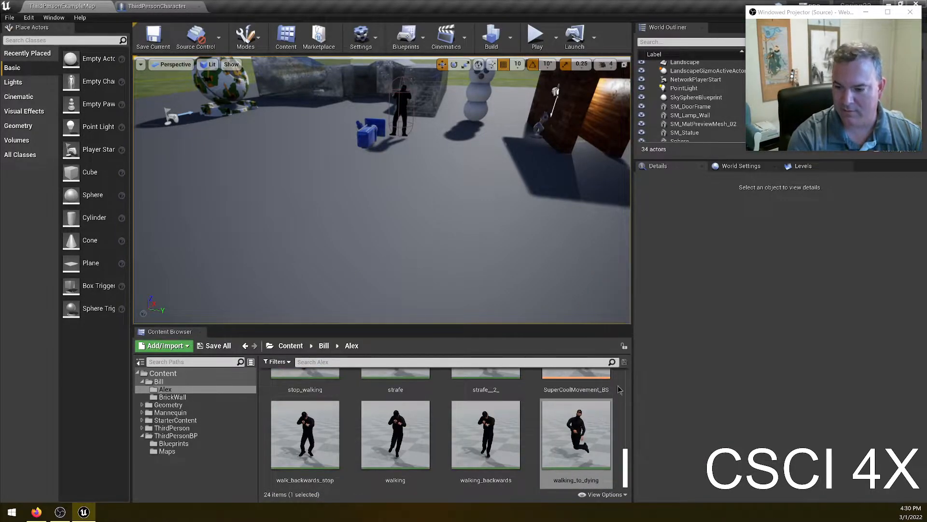
right_click(621, 431)
mouse_move(657, 266)
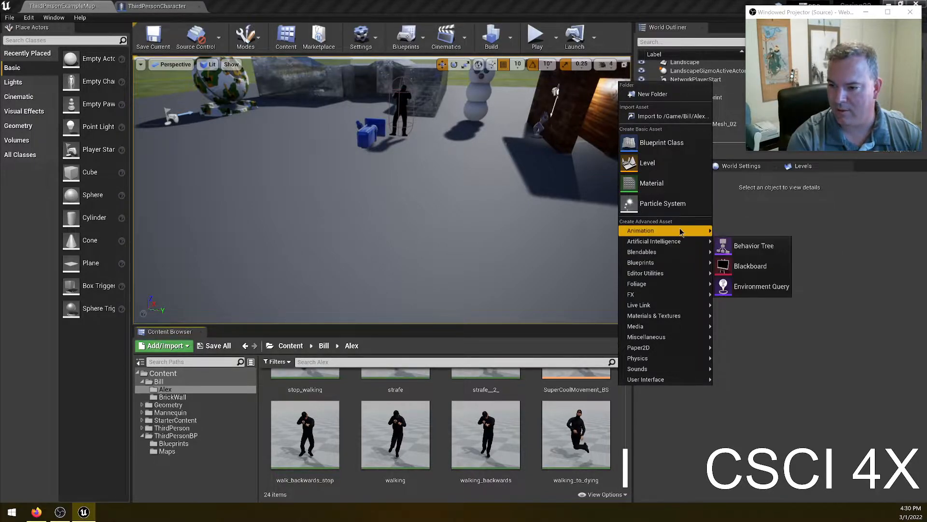
mouse_move(680, 229)
click(760, 234)
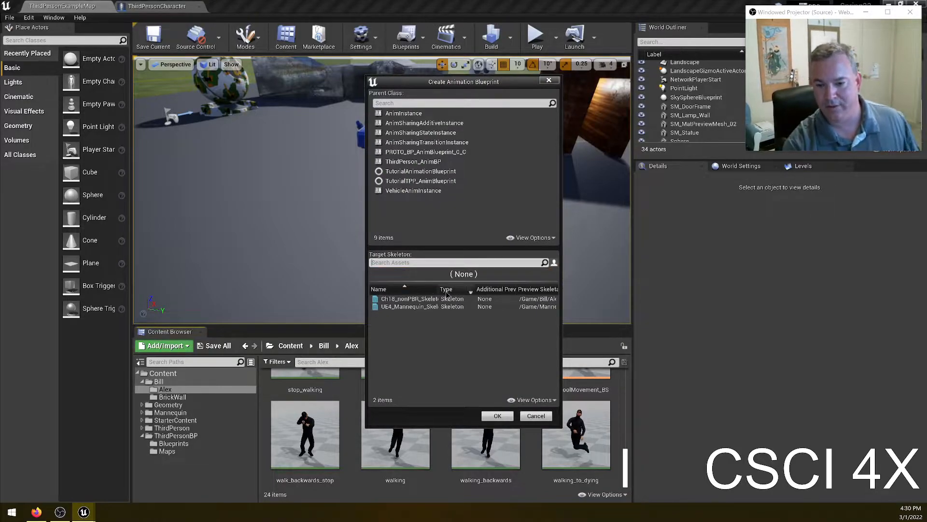
click(419, 299)
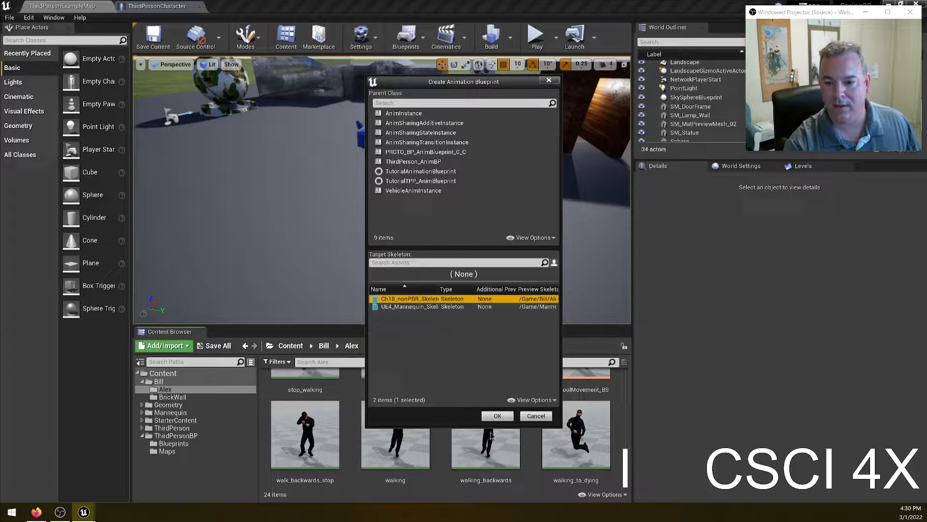
click(497, 416)
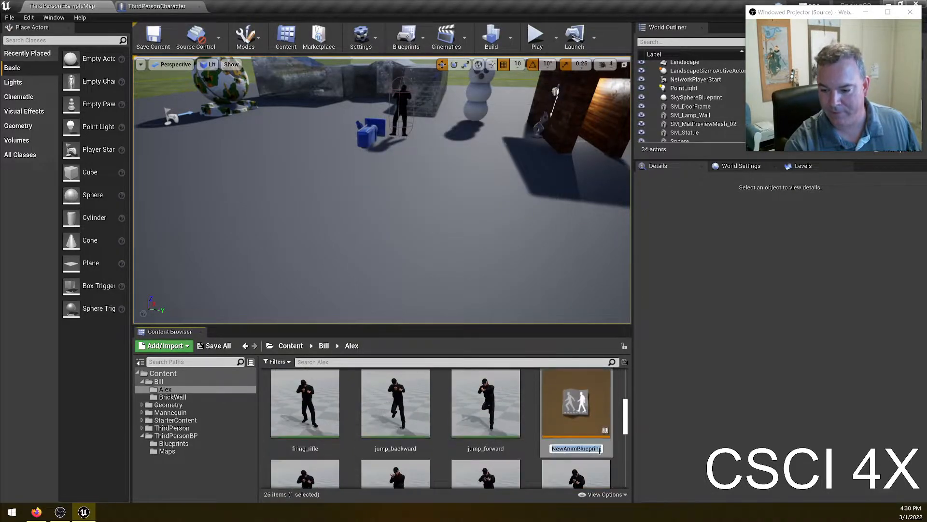
- Name the new Animation Blueprint AlexMovement_BP and save it
text(AlexMovement)
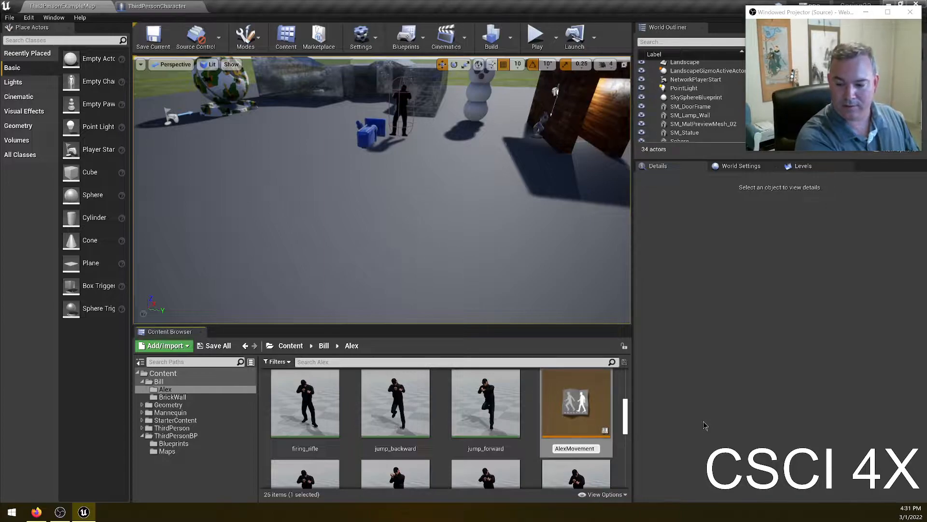
text(_BP)
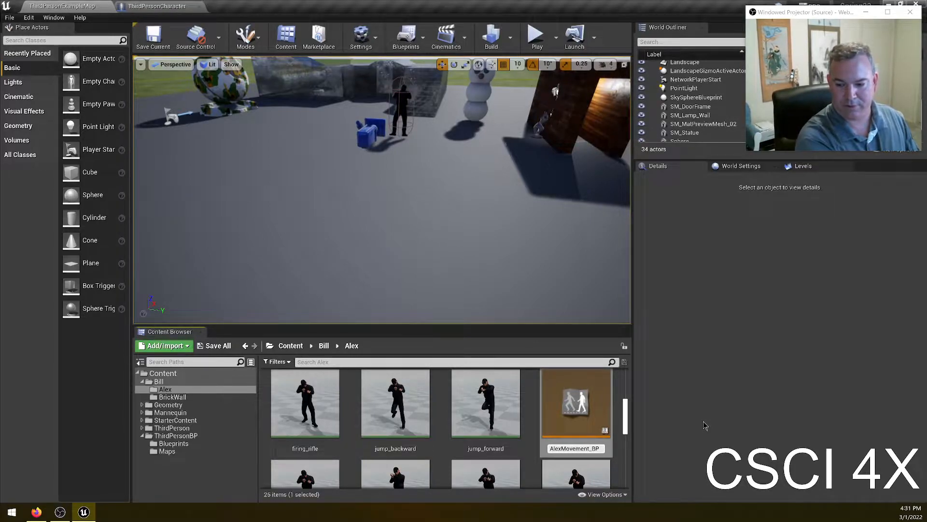
key(Return)
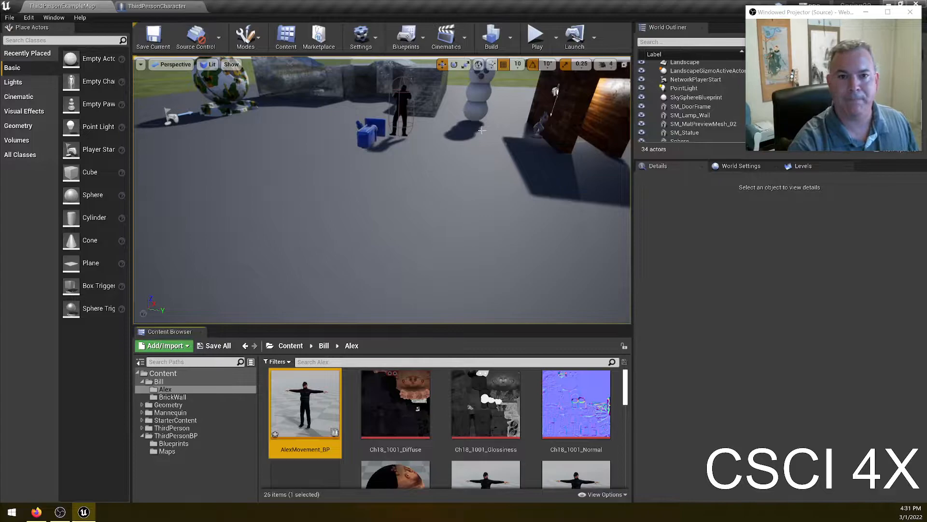
key(ctrl+s)
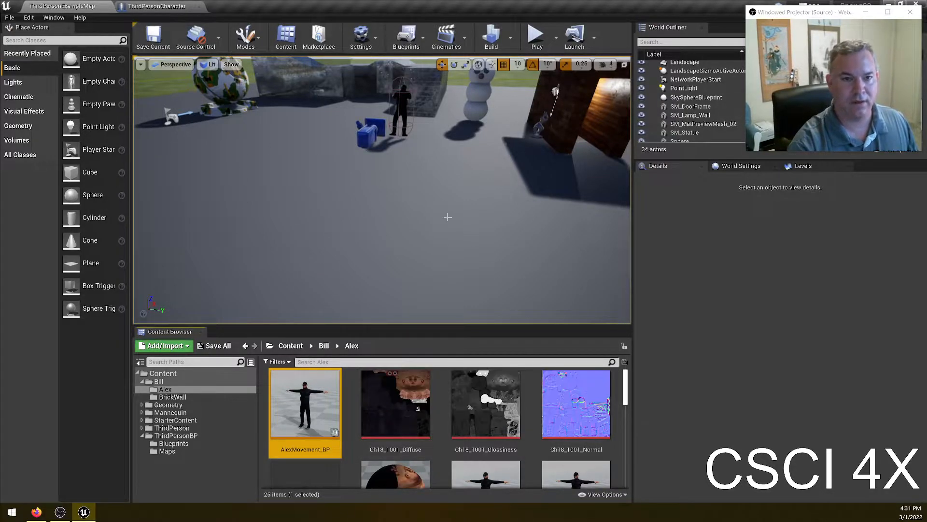
- In the ThirdPersonCharacter blueprint, set the Mesh component's Animation Mode to Use Animation Blueprint
click(136, 5)
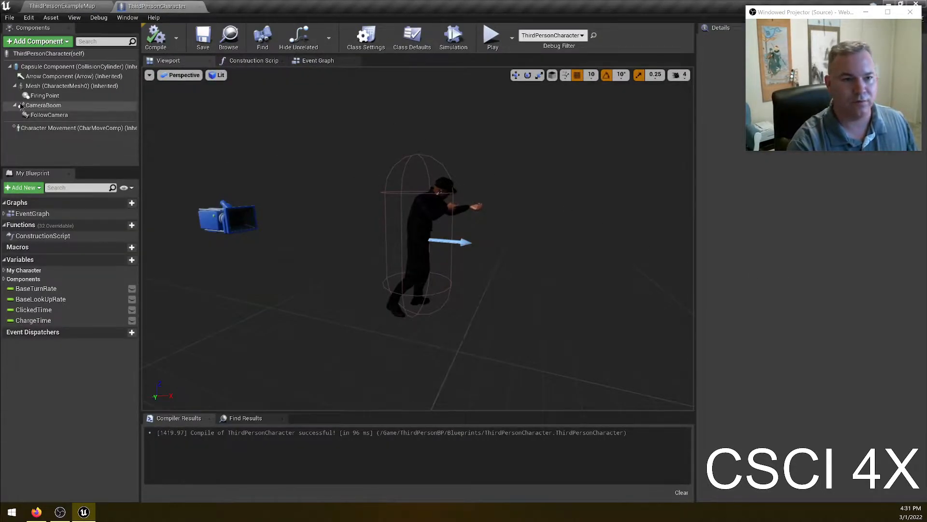
click(62, 86)
click(805, 168)
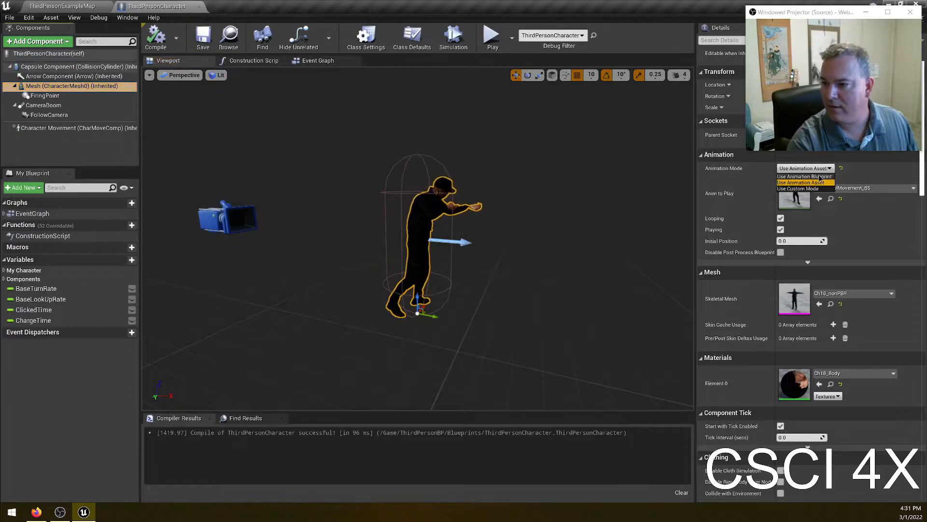
click(816, 176)
click(839, 184)
click(839, 184)
click(851, 236)
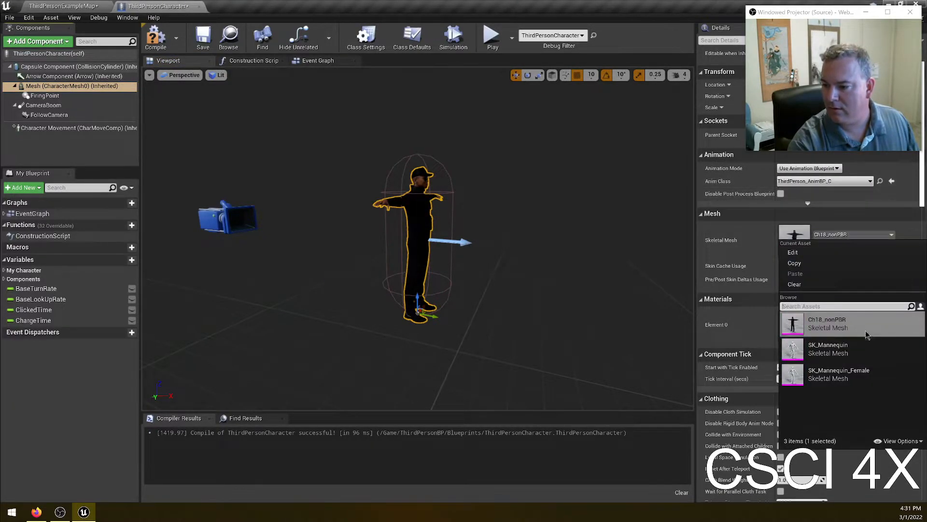
click(844, 203)
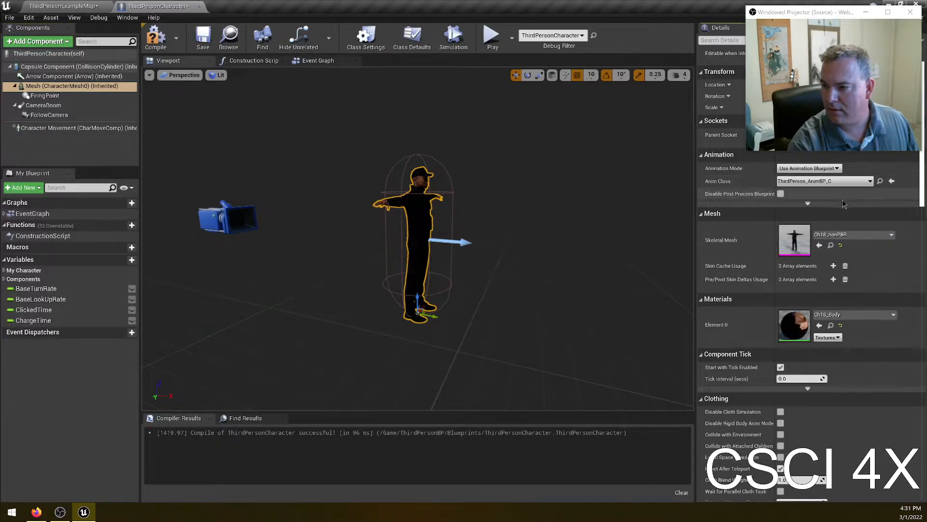
- Set the Mesh component's Anim Class to AlexMovement_BP_C and compile the character blueprint
click(831, 183)
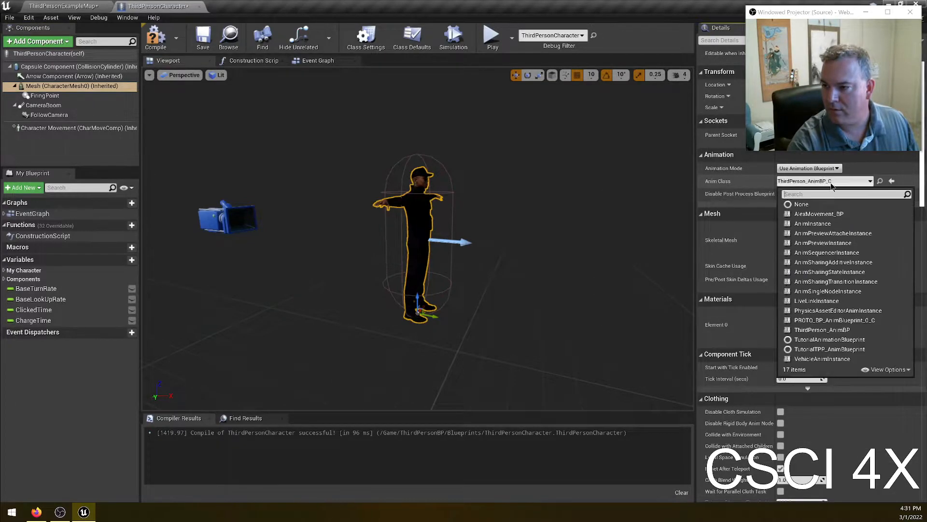
text(ale)
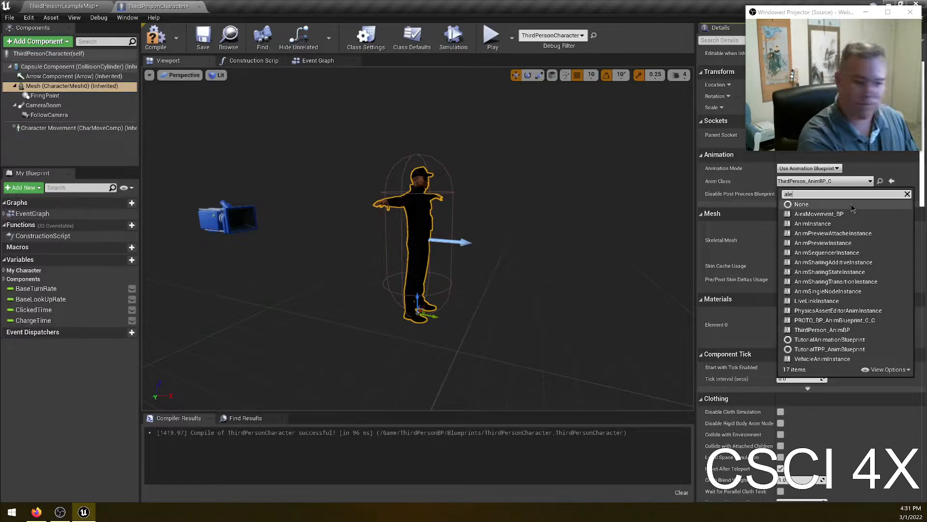
text(x)
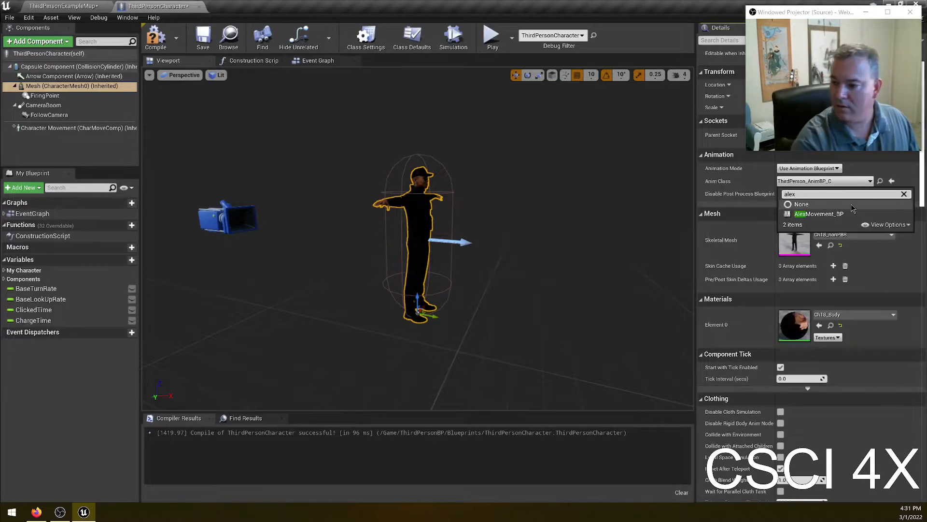
click(821, 213)
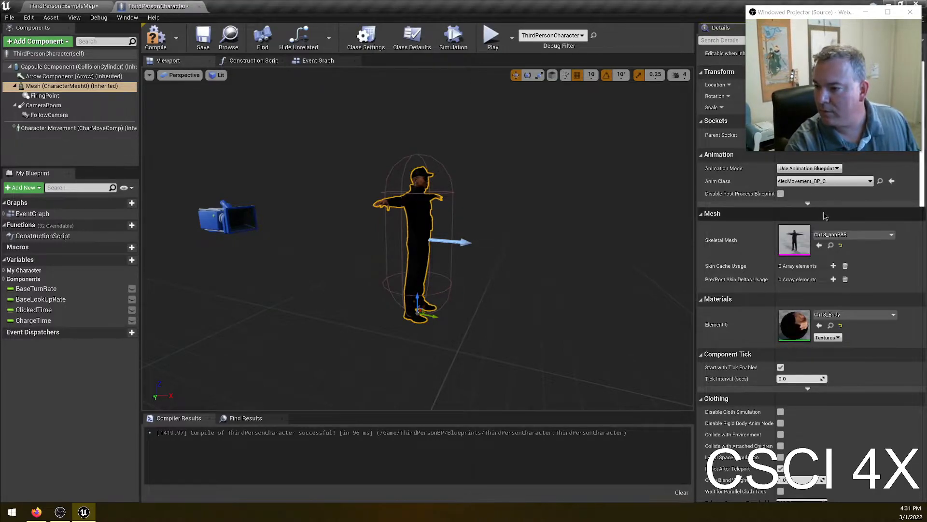
click(156, 41)
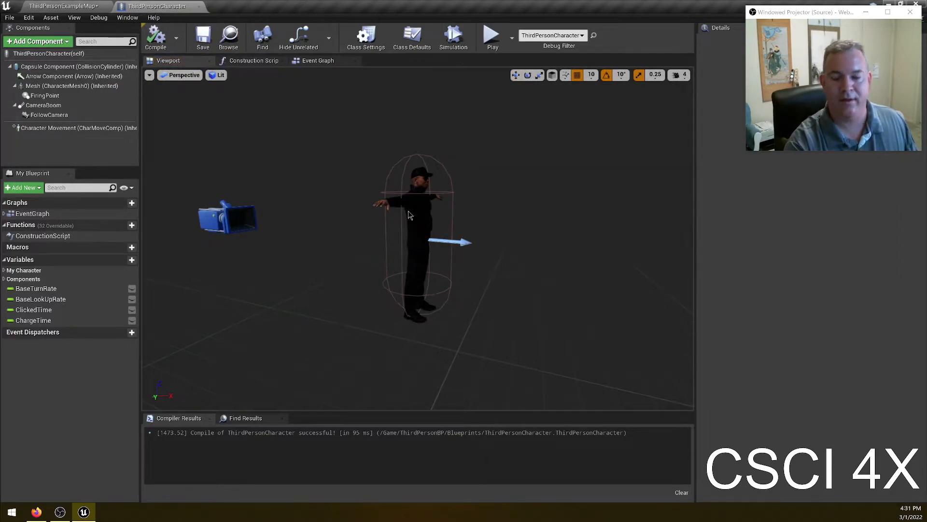
- Save the current level and open the AlexMovement_BP Animation Blueprint
click(50, 6)
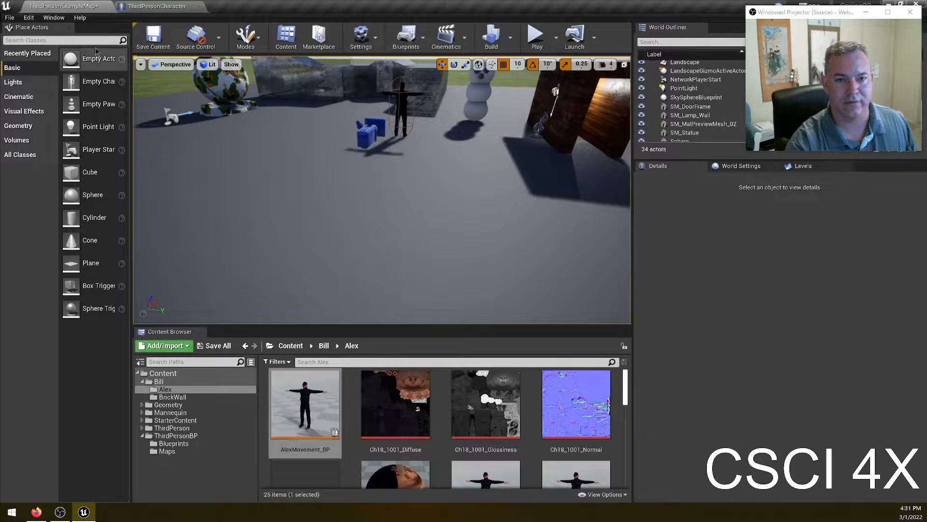
click(154, 43)
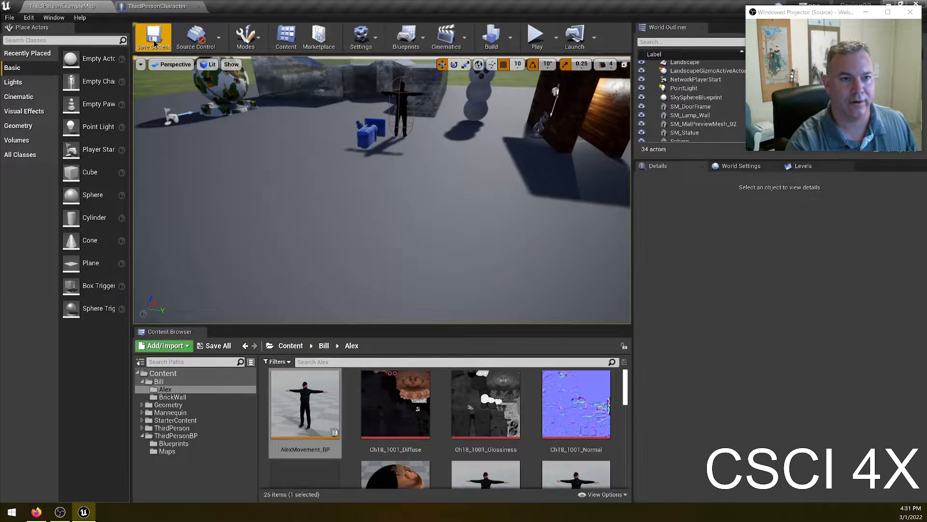
double_click(311, 404)
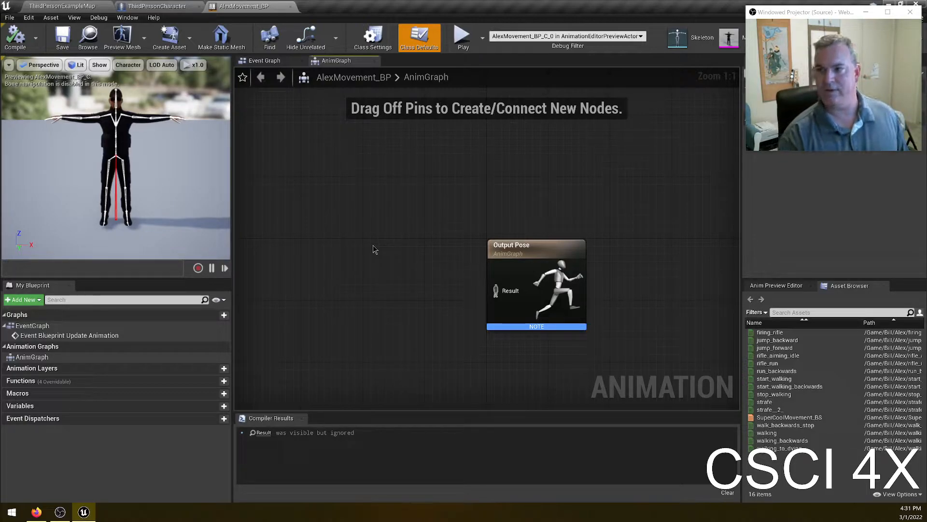
- Add a rifle_run player node to the AnimGraph, connect it to Output Pose, and compile
drag(534, 252, 564, 188)
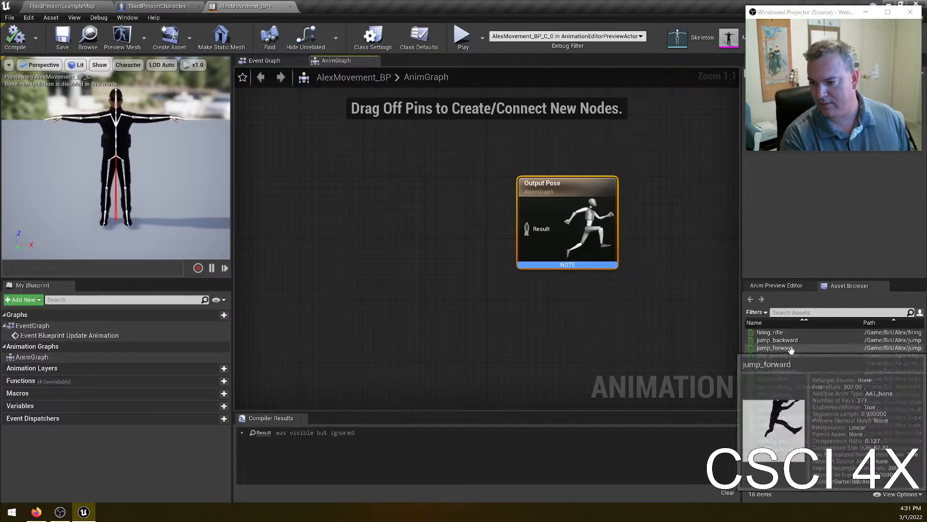
drag(771, 363, 349, 218)
drag(530, 227, 529, 228)
drag(374, 222, 436, 230)
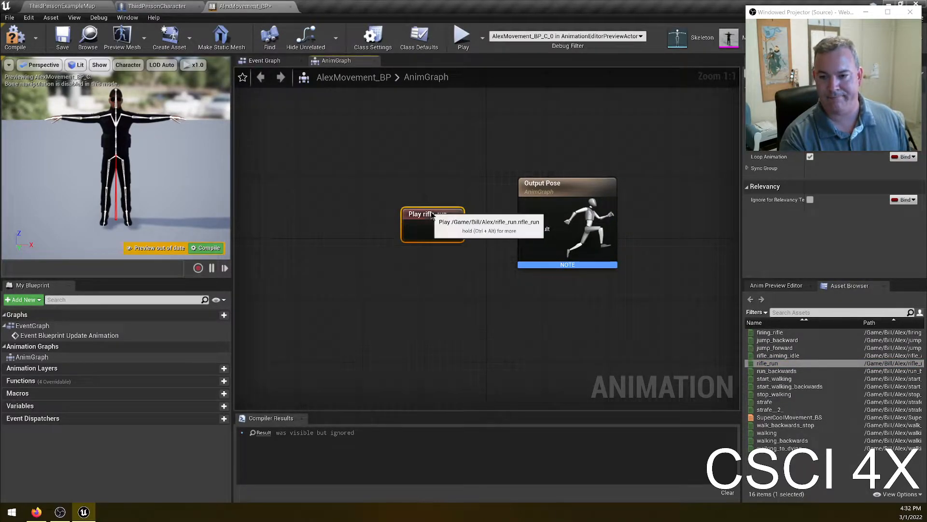
click(16, 38)
- Play the level to test the character's animation, then stop playing
click(62, 6)
click(546, 47)
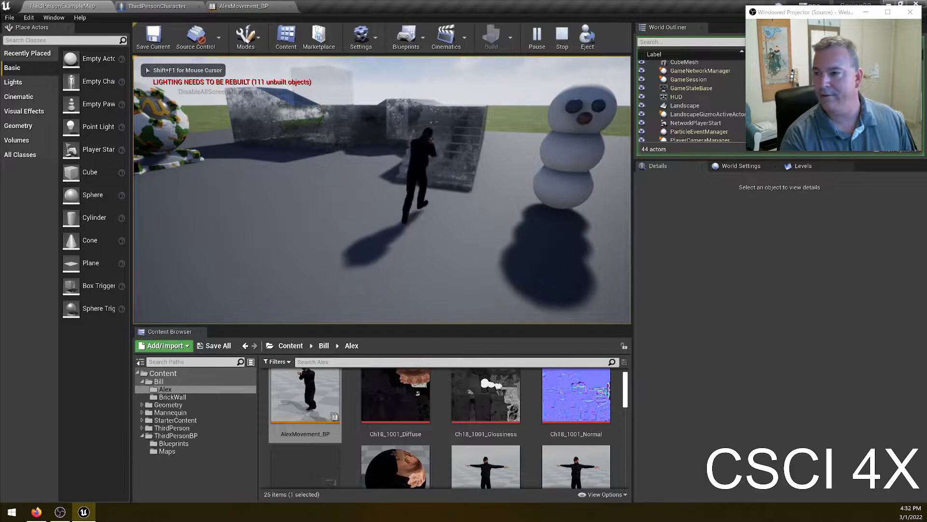
key(Escape)
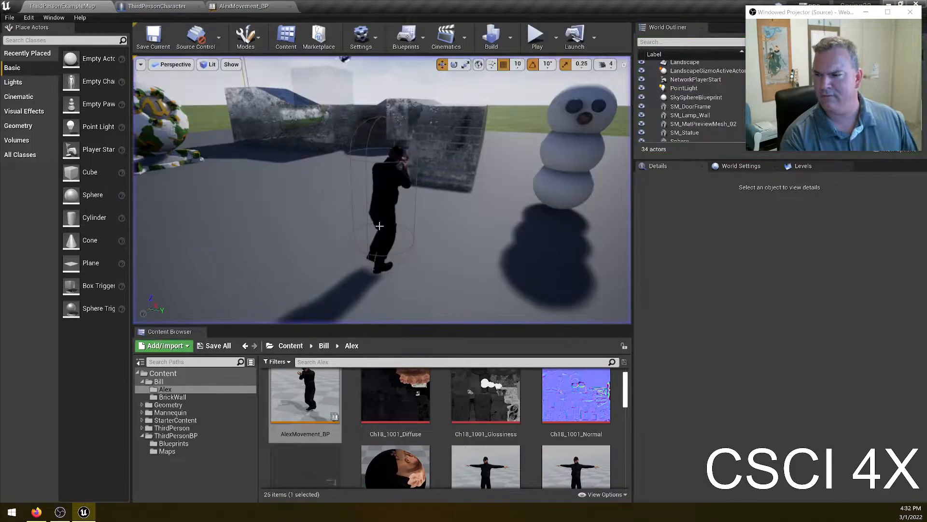
- Browse the Alex folder for run animations and preview the rifle_run animation
scroll(576, 417, down, 3)
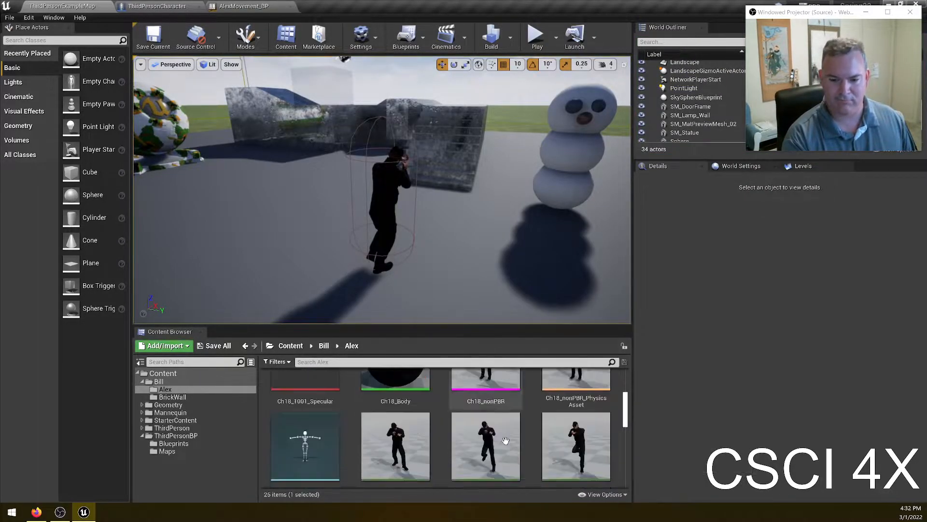
scroll(576, 417, down, 5)
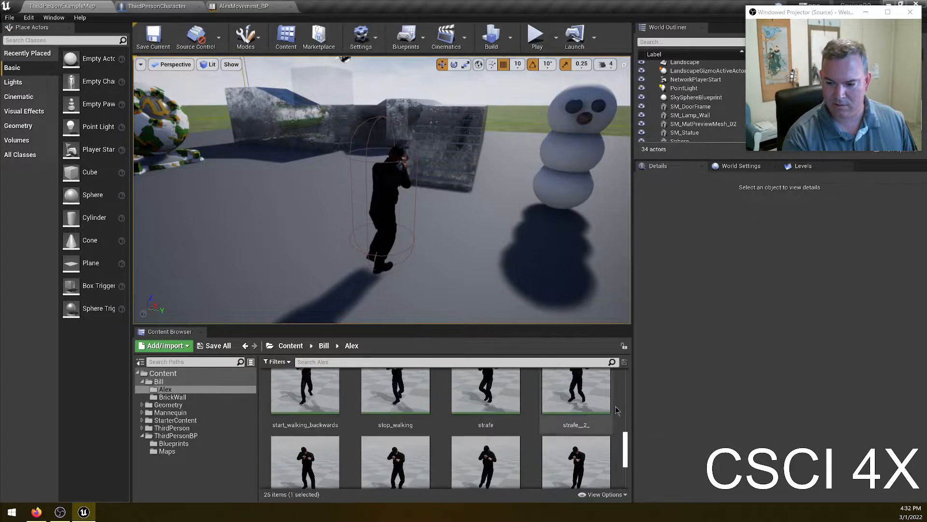
scroll(604, 415, up, 5)
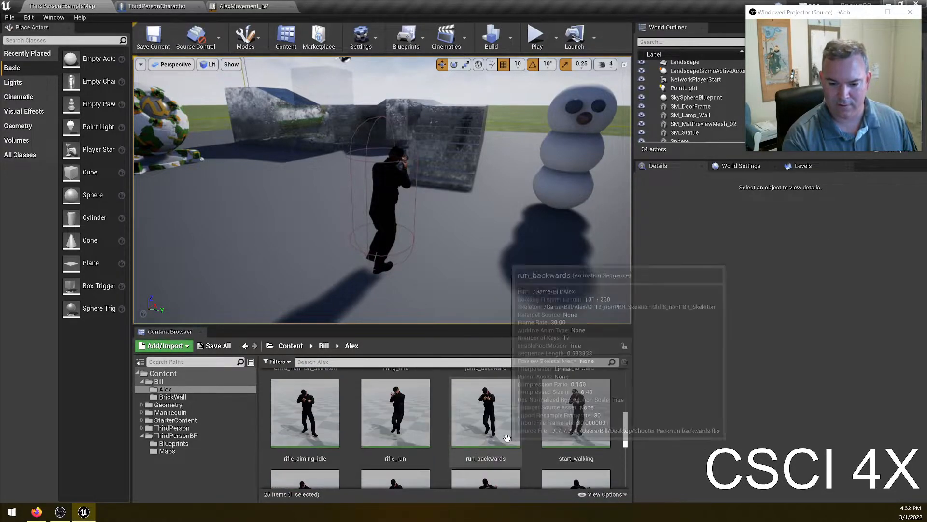
scroll(580, 425, up, 5)
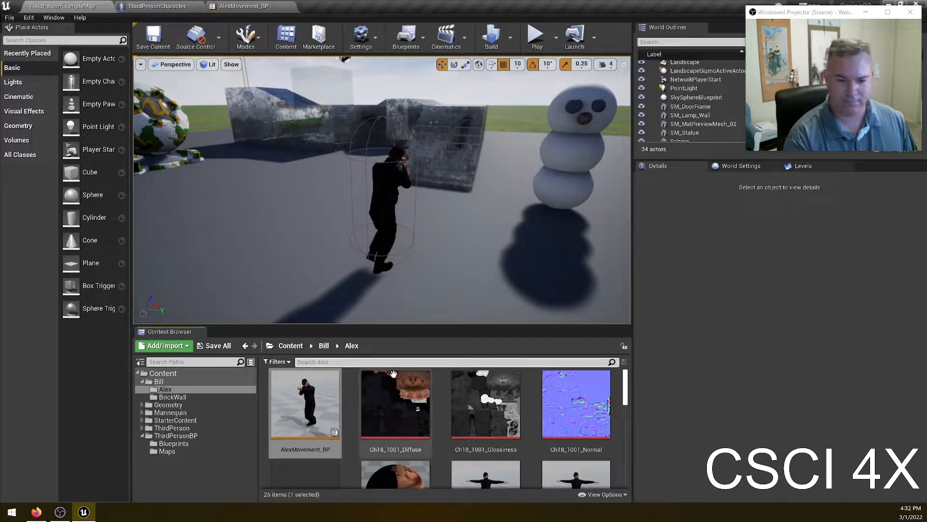
text(run)
double_click(310, 400)
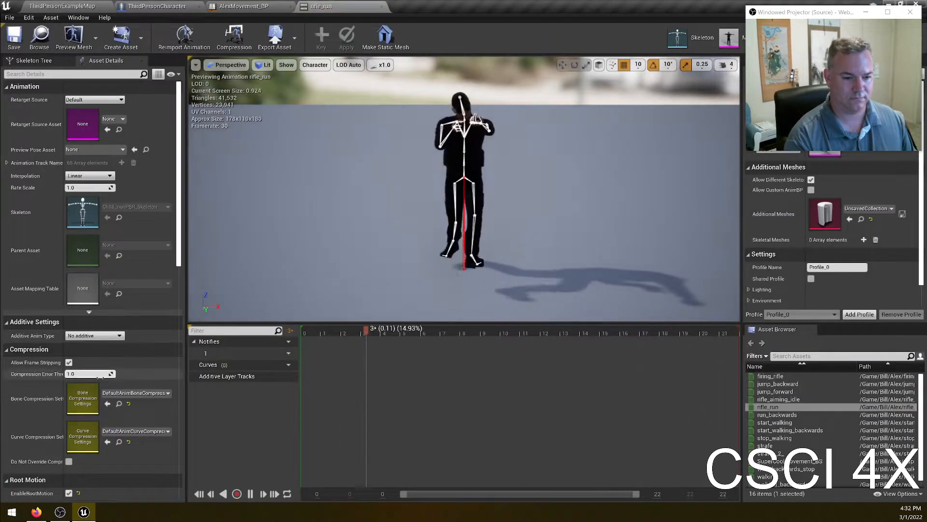
scroll(89, 374, down, 3)
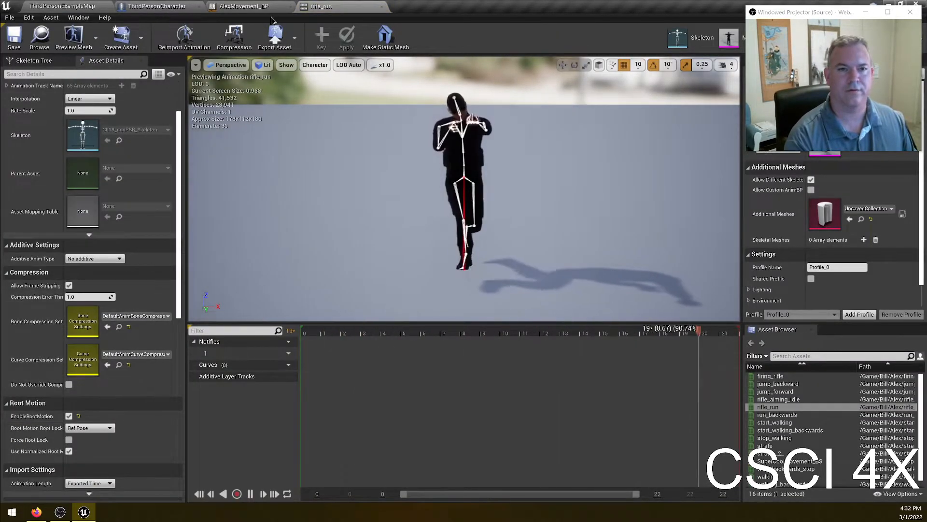
click(244, 6)
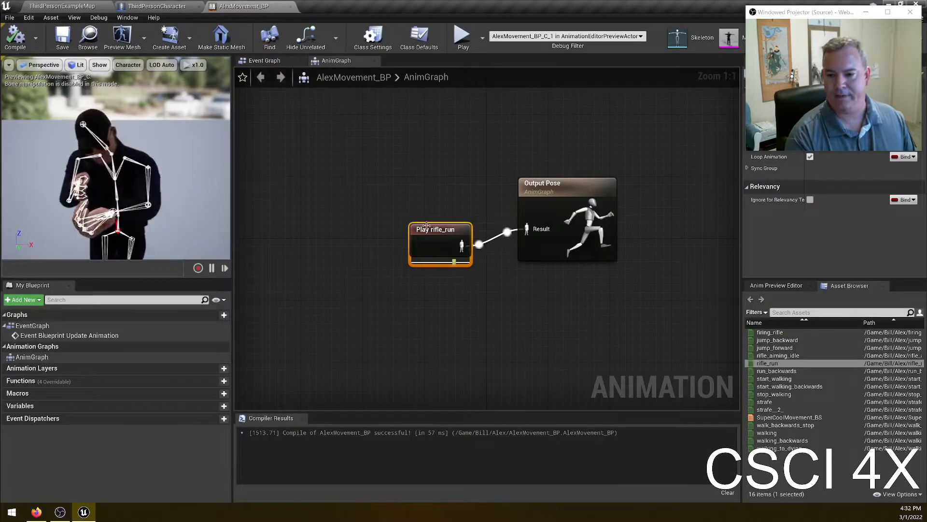
- Delete the rifle_run player node, then compile and save the Animation Blueprint
drag(426, 225, 418, 218)
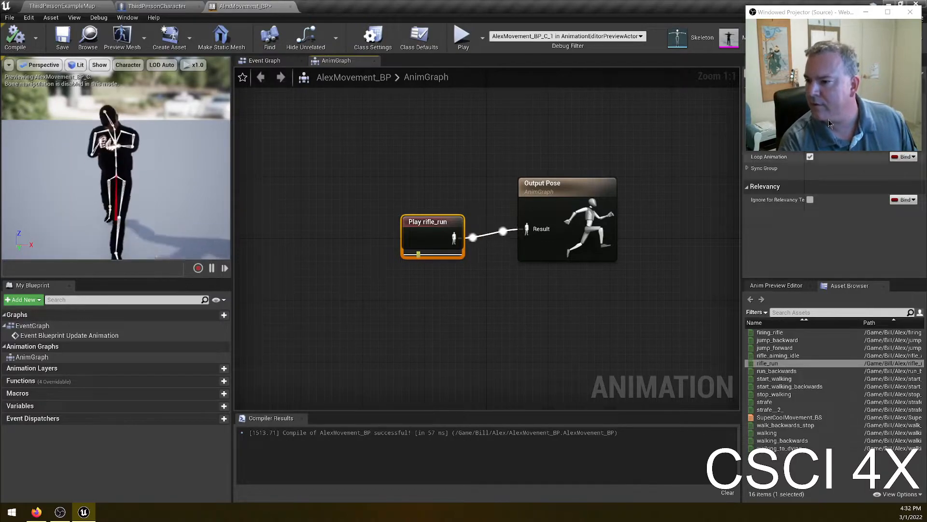
click(866, 12)
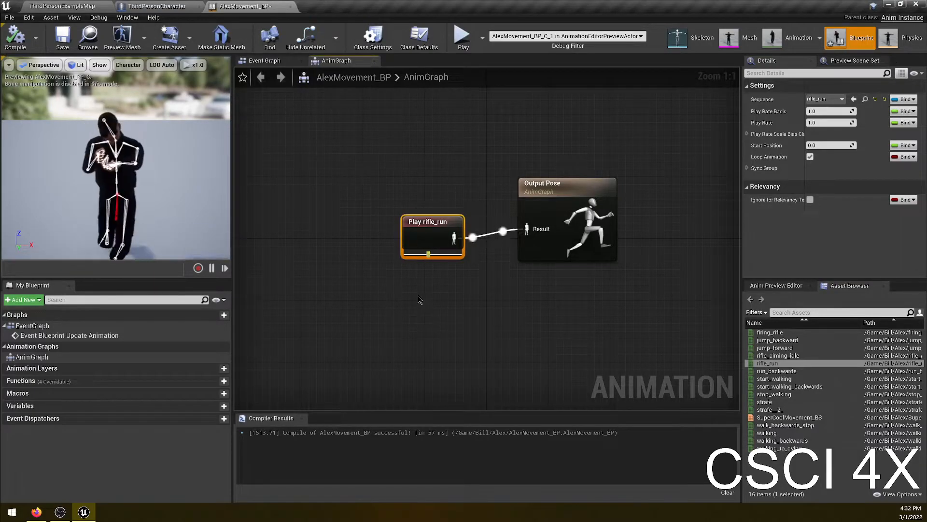
key(Delete)
key(F7)
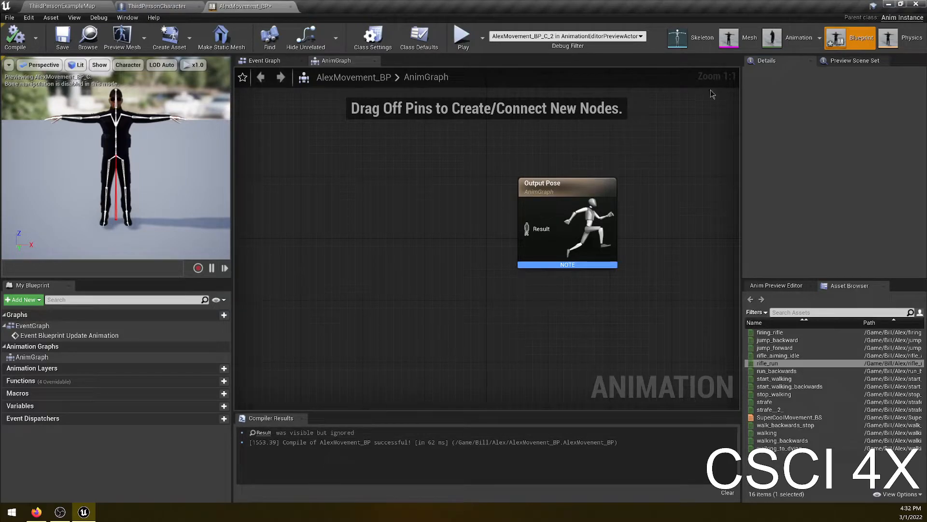
key(ctrl+s)
- Add a SuperCoolMovement_BS blend space player, connect it to Output Pose, then compile and save
click(781, 417)
drag(781, 416, 400, 230)
drag(528, 233, 527, 233)
drag(433, 238, 425, 216)
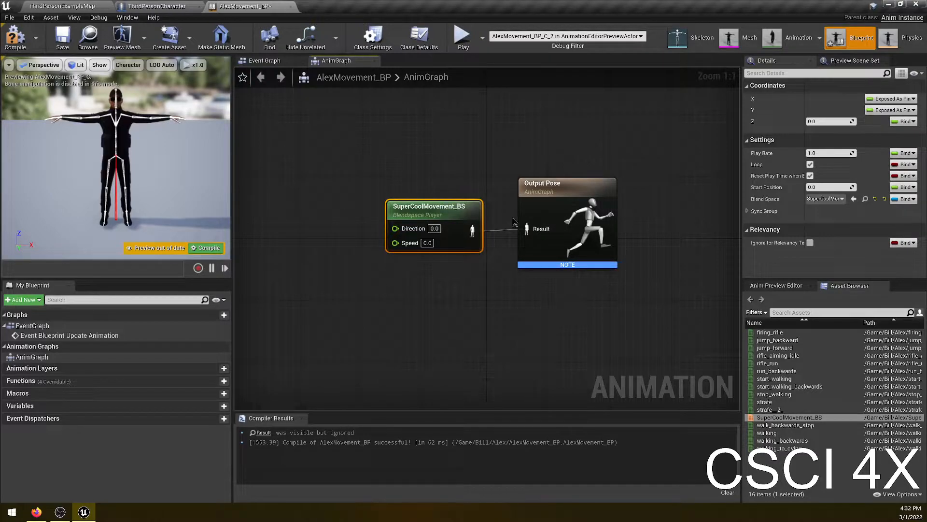
click(16, 38)
click(63, 39)
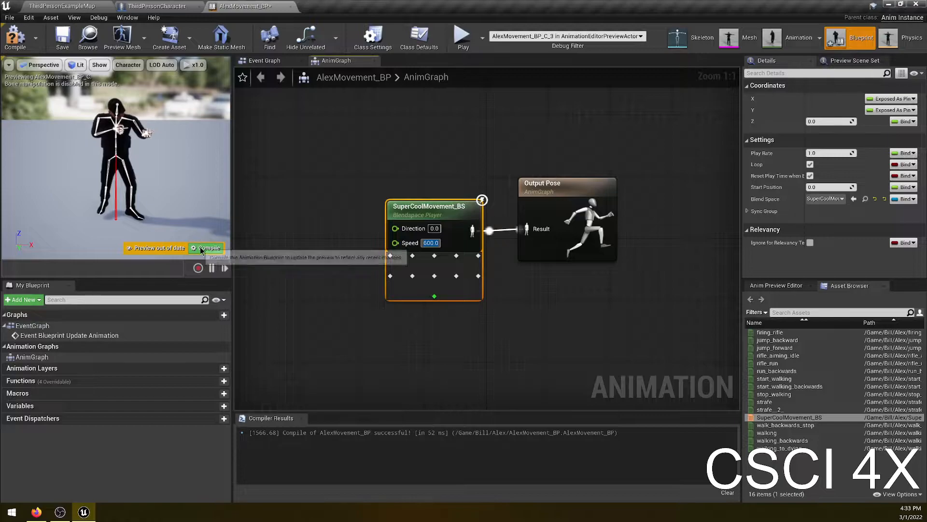
- Set the blend space player's Speed input to 600, then compile and save
key(Return)
click(14, 38)
click(60, 43)
- Play the level to test the blend space animation, then stop playing
click(59, 6)
click(531, 46)
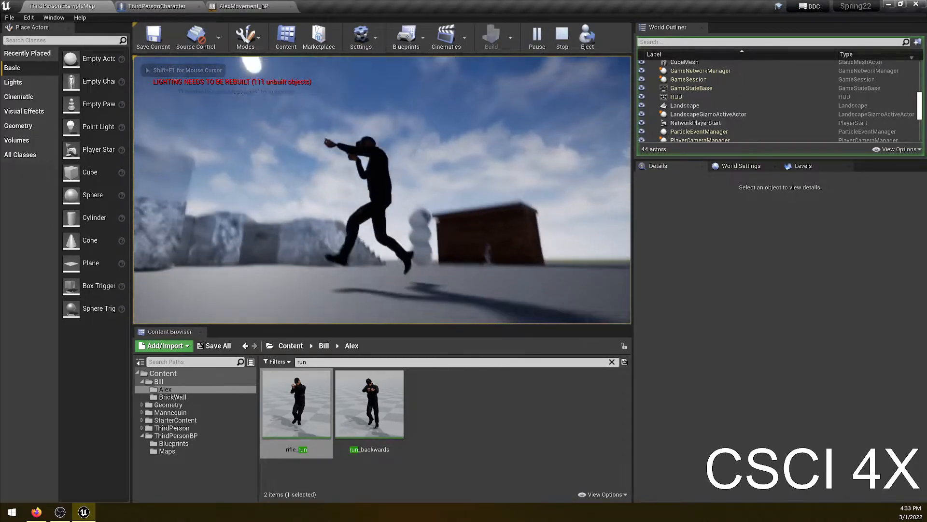
key(Escape)
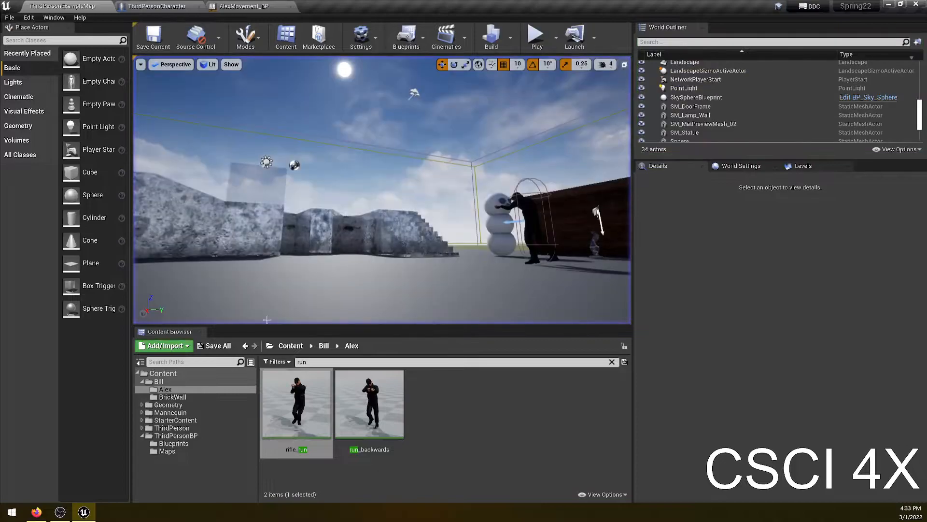
- Open ThirdPersonCharacter, set the Mesh component's Z location to -115, and save the blueprint
click(187, 436)
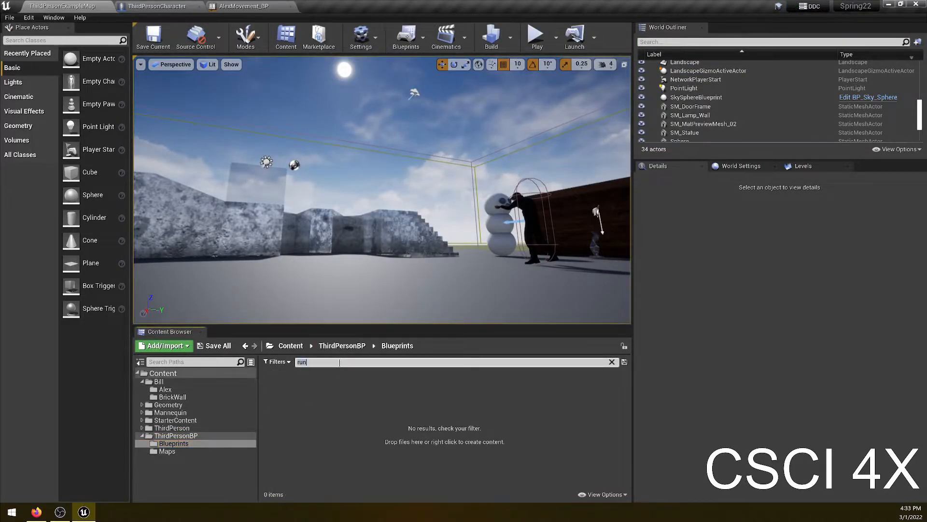
key(BackSpace)
double_click(294, 396)
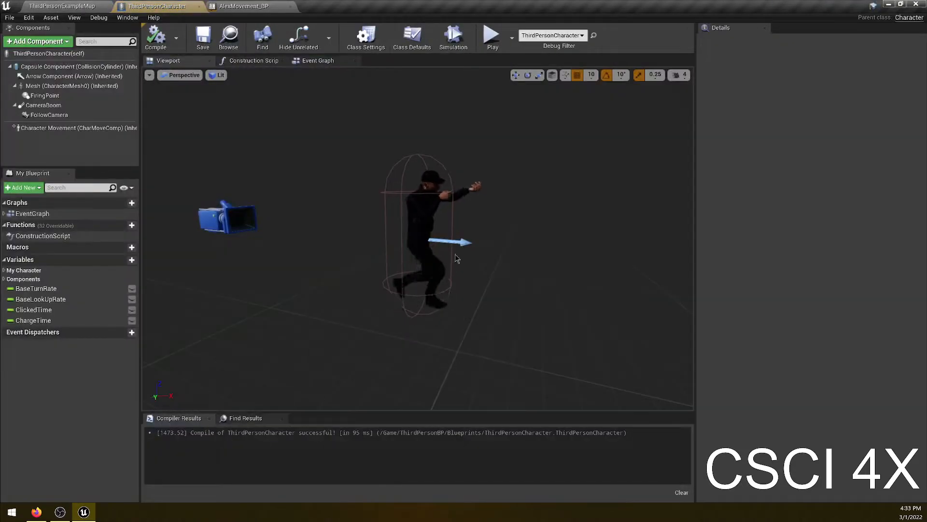
click(423, 208)
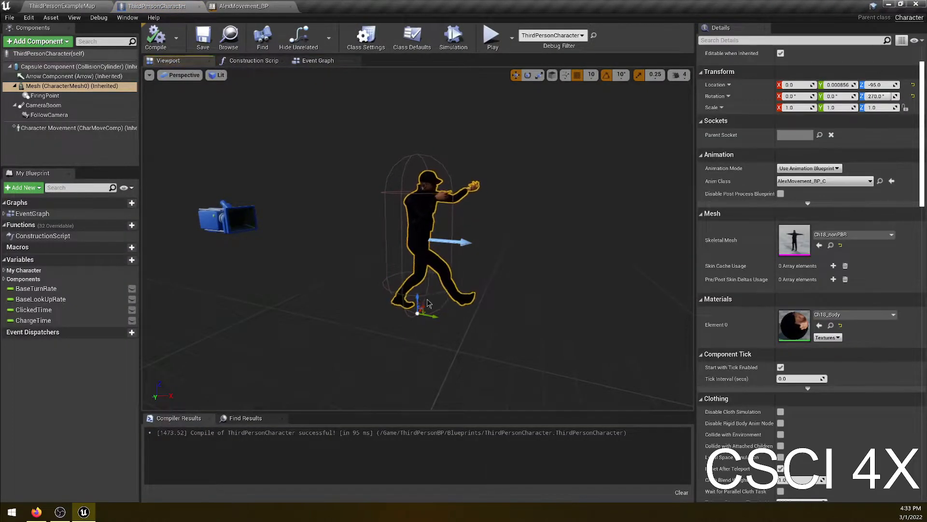
scroll(870, 155, up, 2)
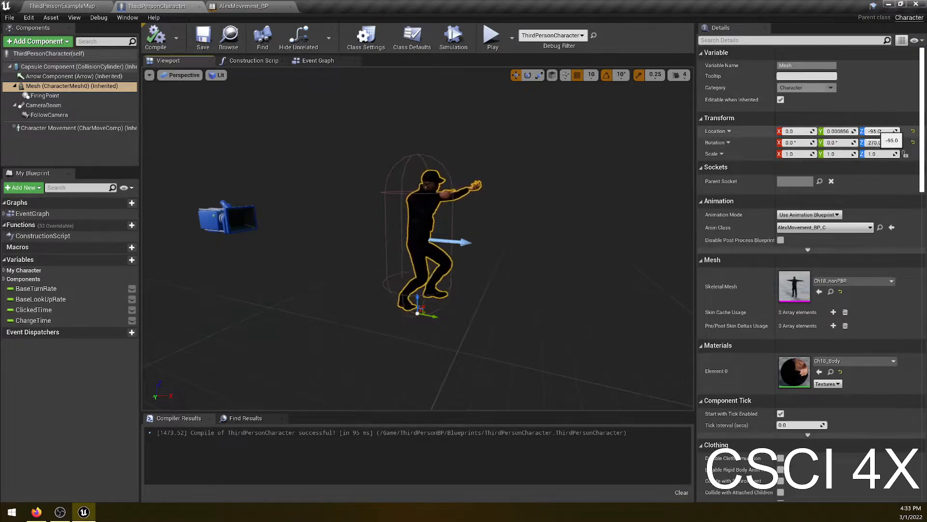
click(875, 131)
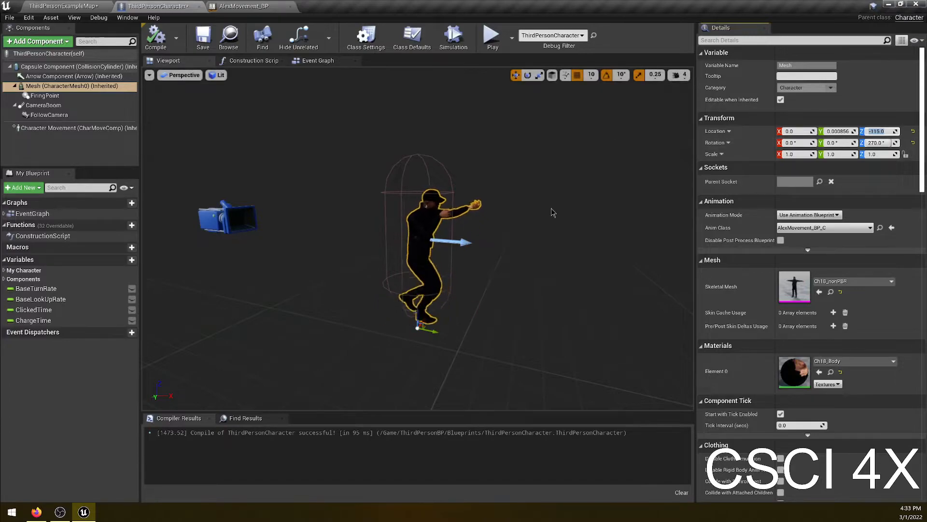
click(202, 39)
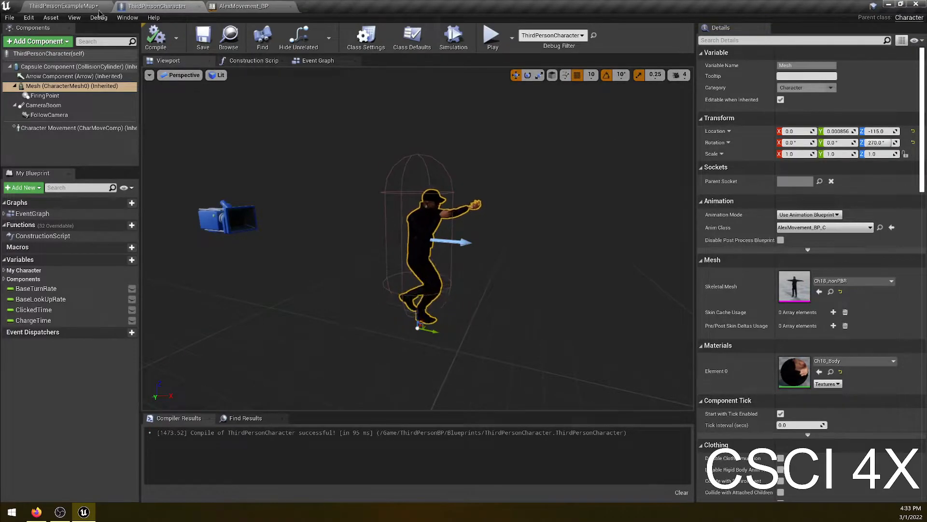
- Play the level to check the character's height on the ground, then stop playing
click(70, 10)
click(537, 43)
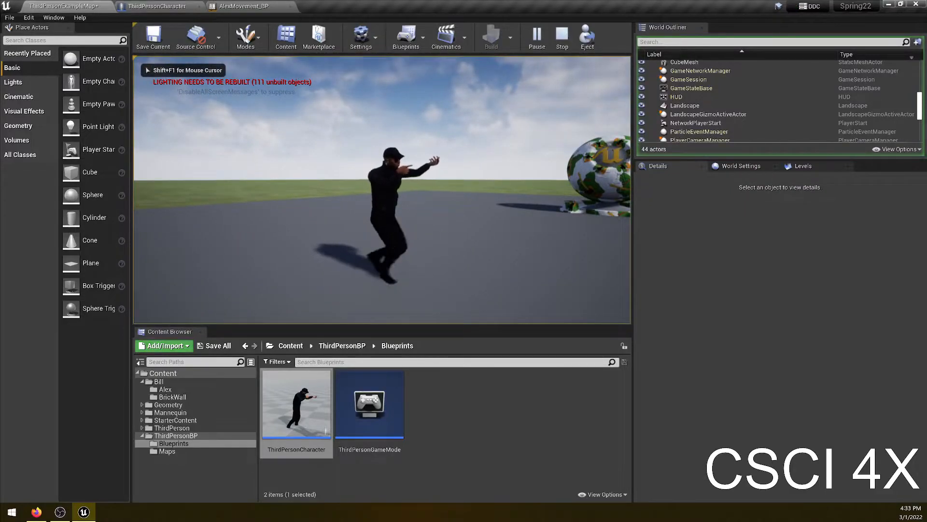
key(Escape)
- Open ThirdPersonCharacter, set the Mesh component's Z location to -105, and save the blueprint
double_click(305, 391)
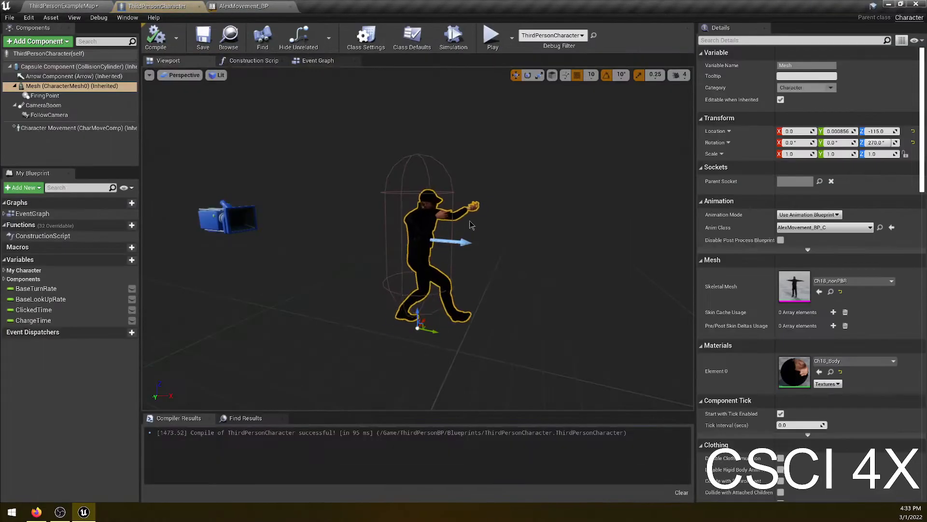
click(889, 132)
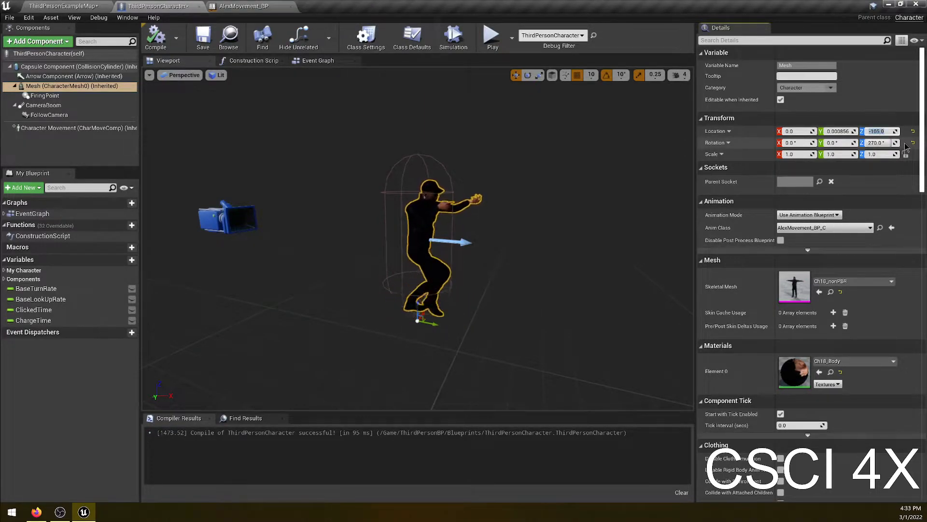
click(203, 36)
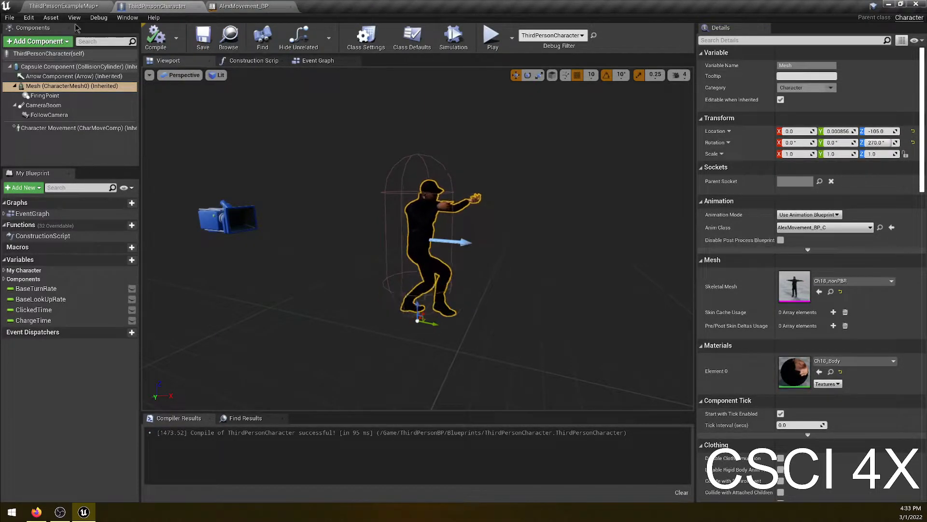
- Play the level to check the character's height on the ground, then stop playing
click(58, 6)
click(548, 49)
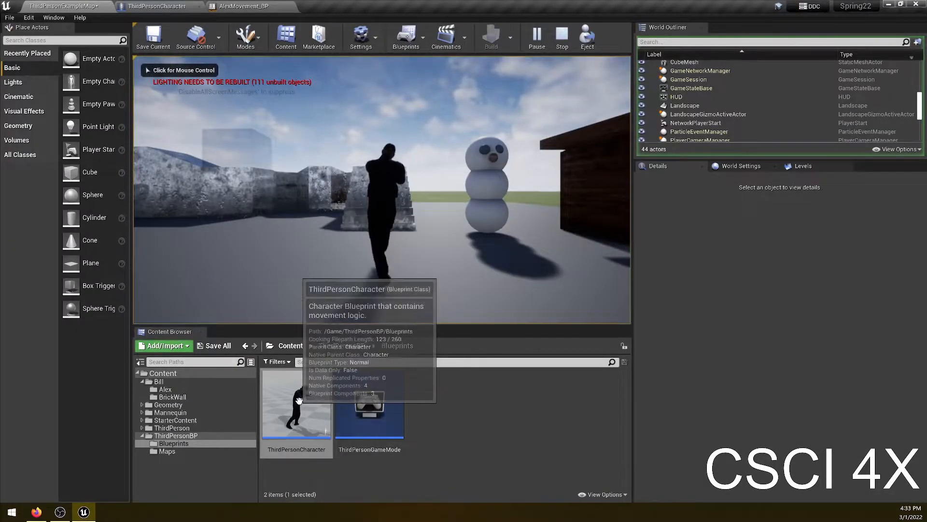
key(Escape)
- Reopen ThirdPersonCharacter, set the Mesh component's Z location to -110, and compile the blueprint
double_click(305, 415)
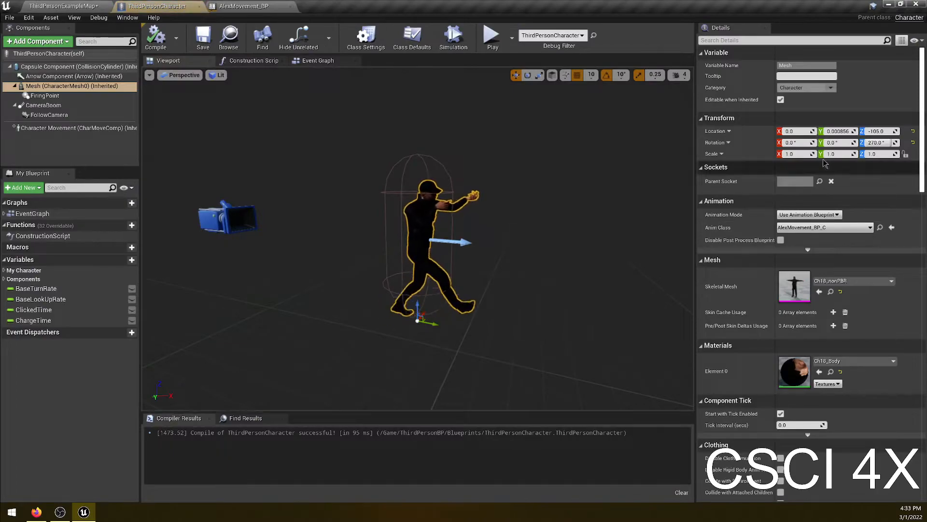
click(877, 131)
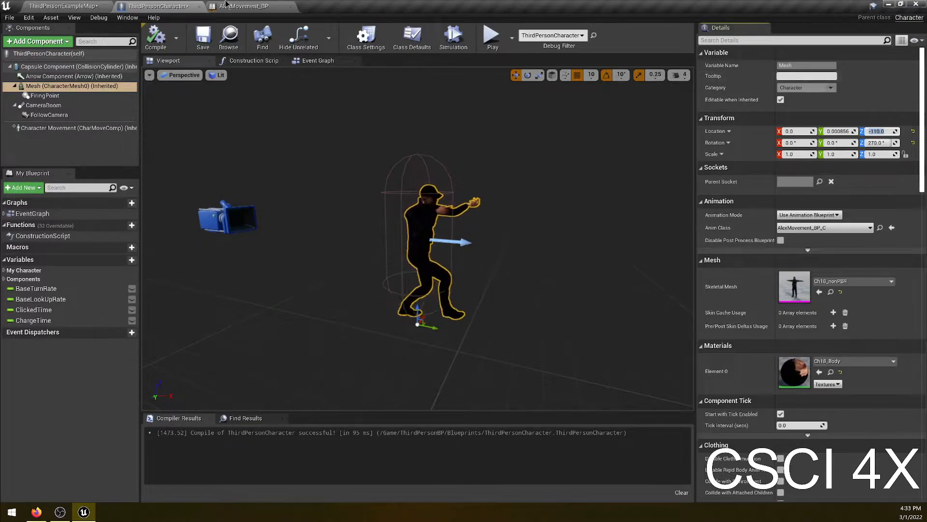
click(155, 36)
- Play the level and walk the character forward to test the animation, then stop playing
click(92, 6)
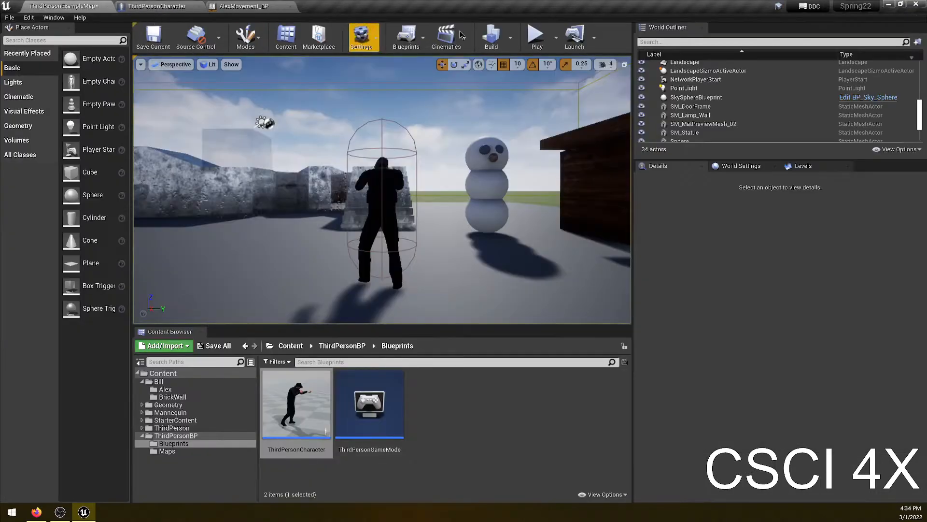
click(537, 36)
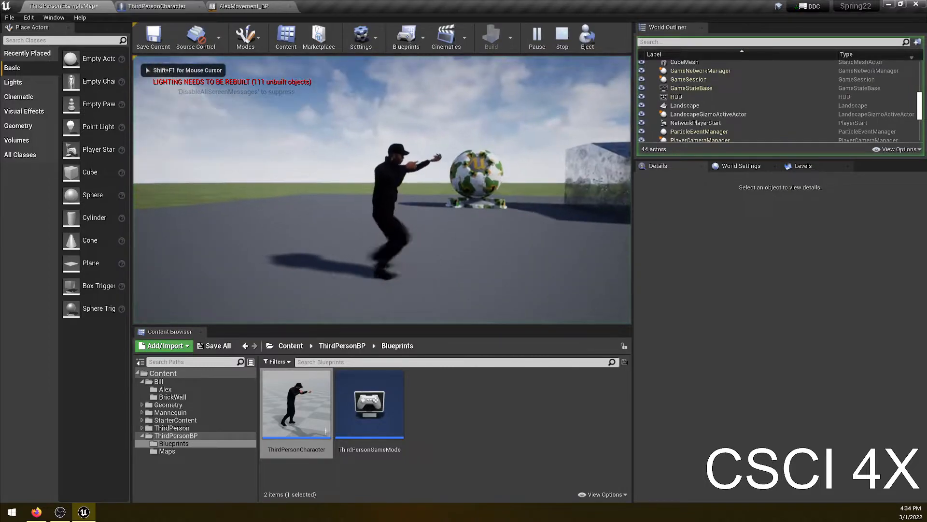
key(w)
key(w)
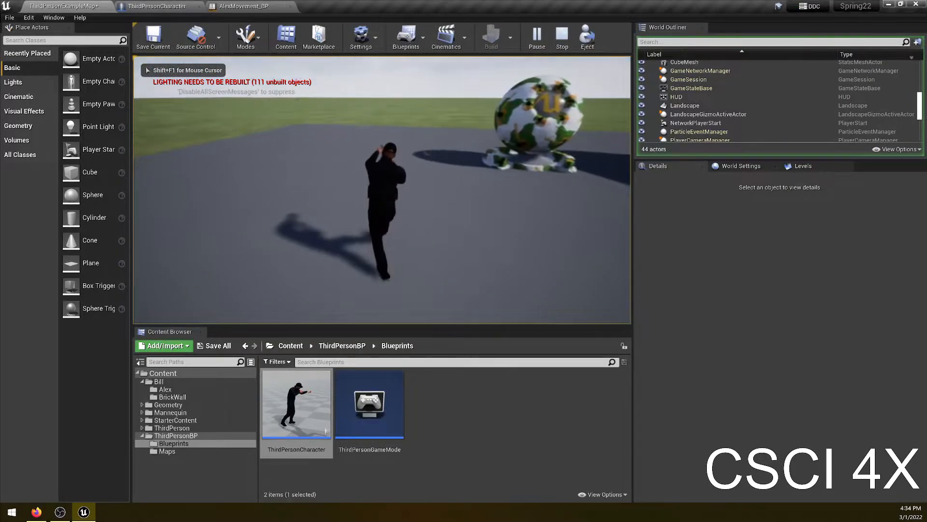
key(w)
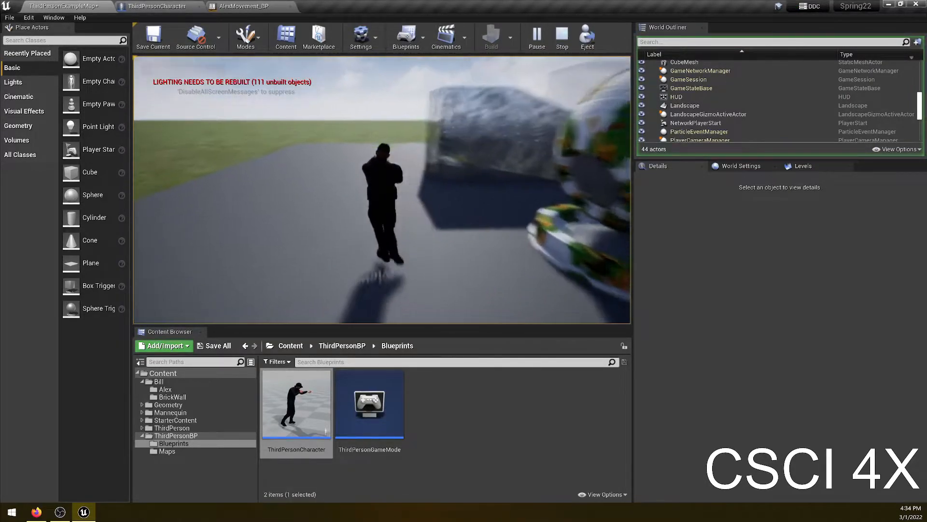
key(w)
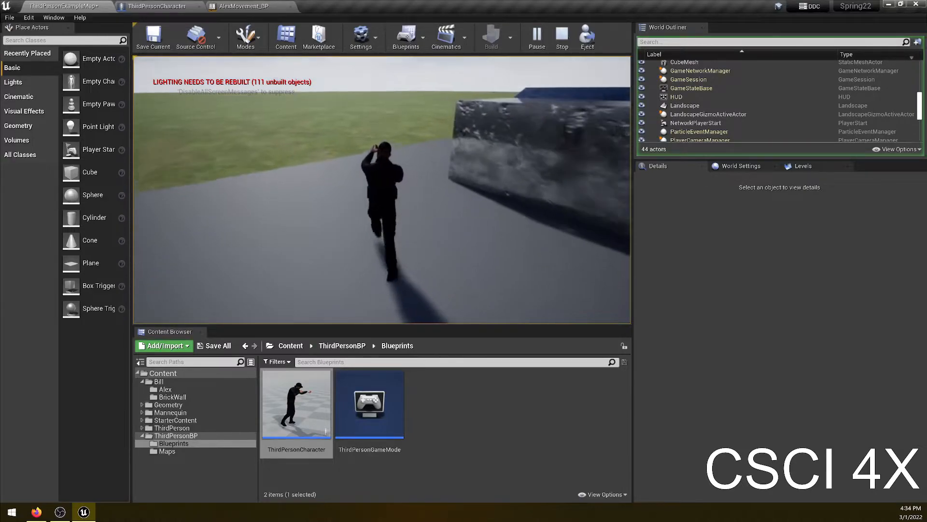
key(w)
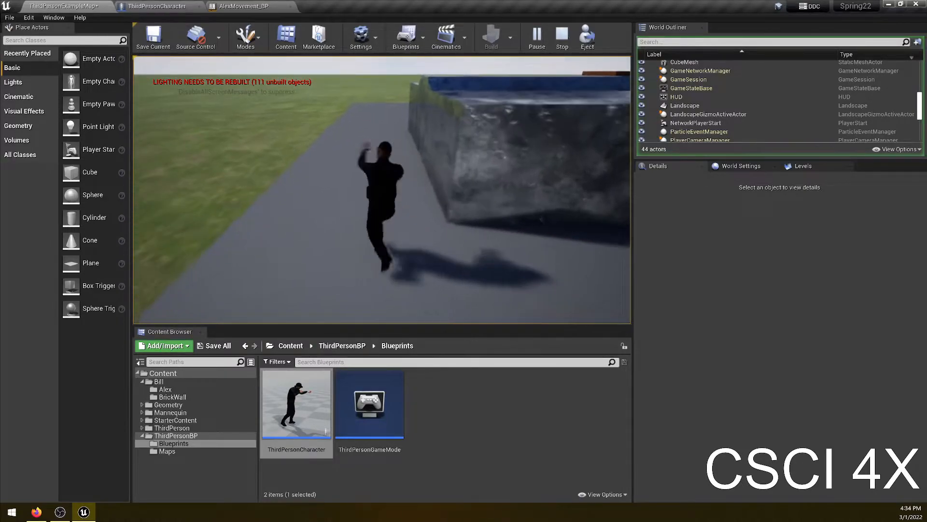
key(w)
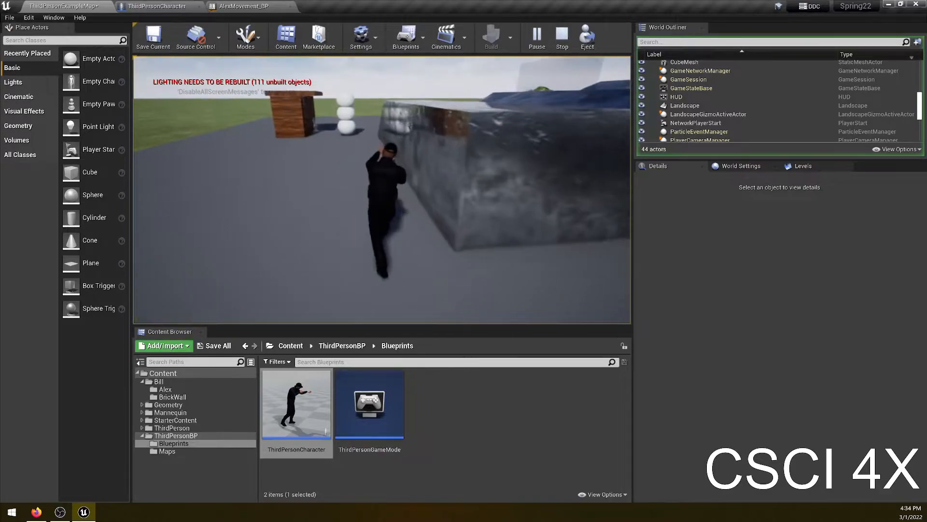
key(w)
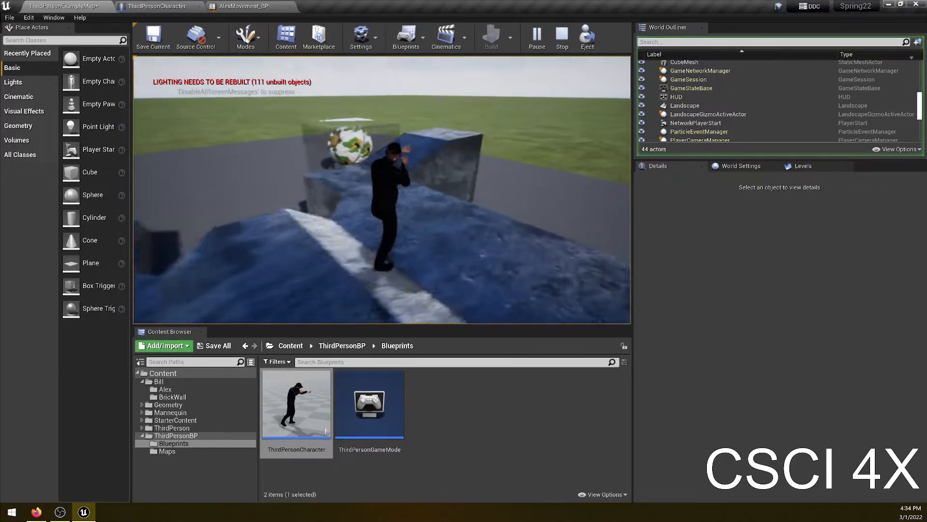
key(Escape)
right_drag(408, 192, 555, 155)
key(w)
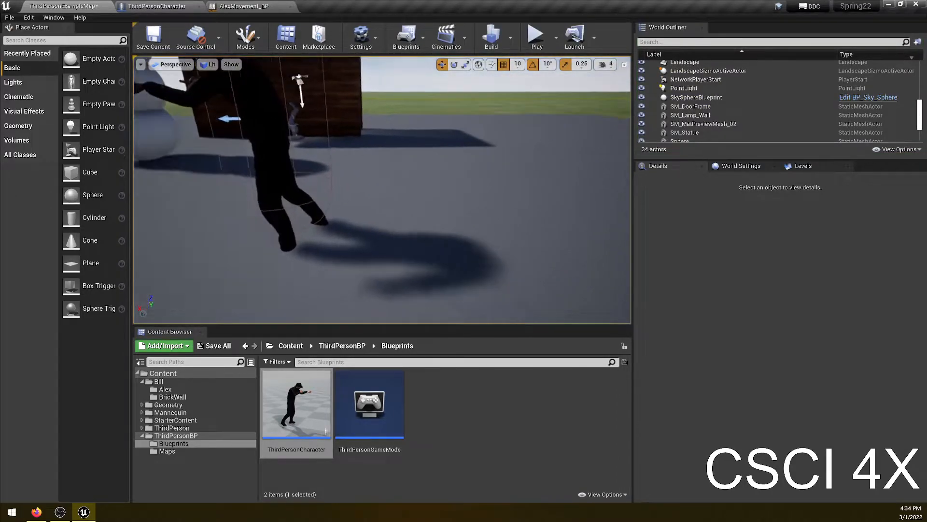
click(360, 92)
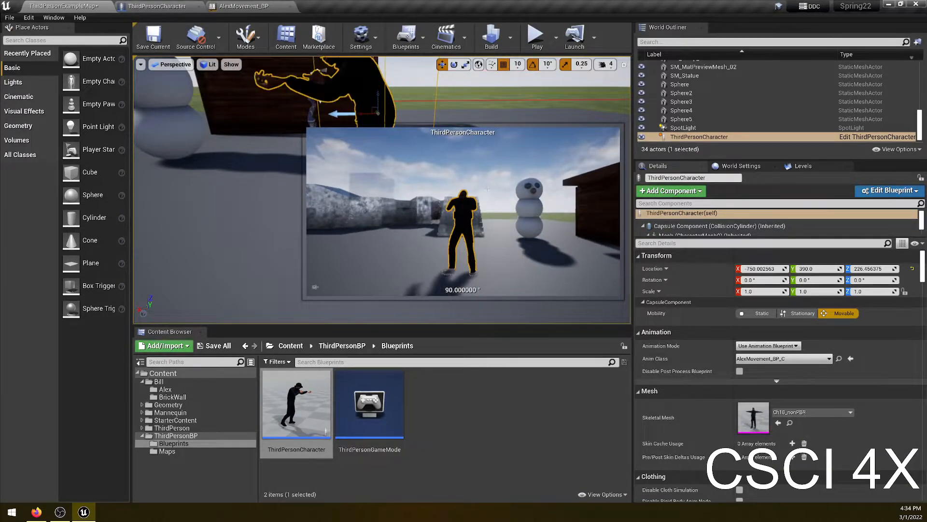
click(435, 216)
right_drag(449, 221, 319, 225)
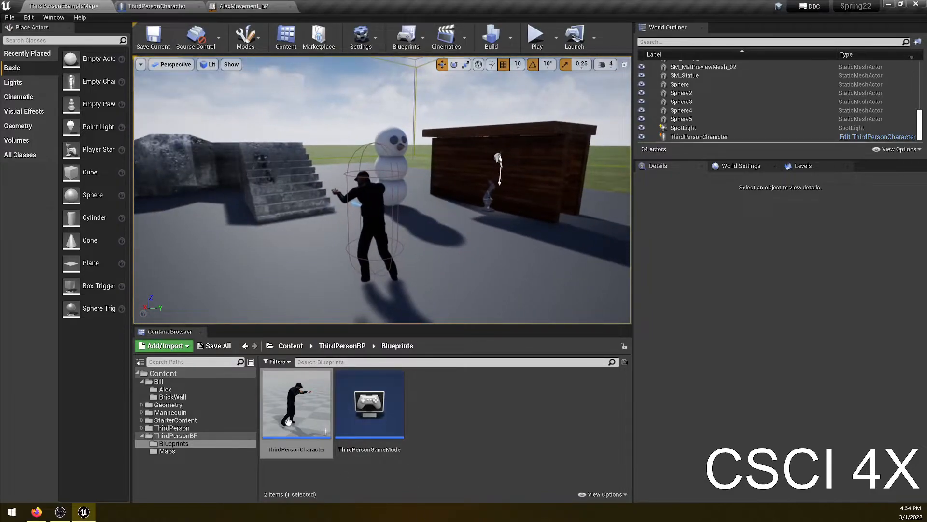
- In AlexMovement_BP's AnimGraph, promote the blend space player's Direction and Speed inputs to variables
click(241, 7)
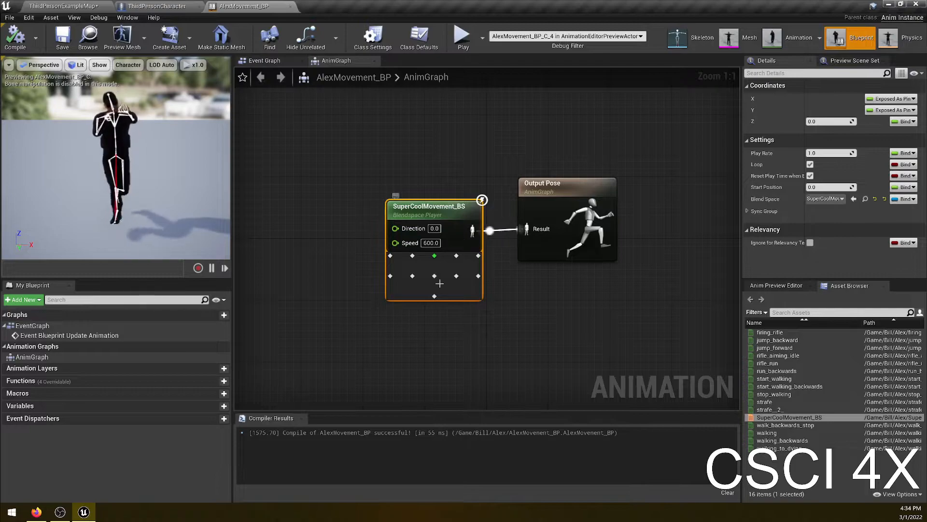
right_drag(353, 272, 463, 262)
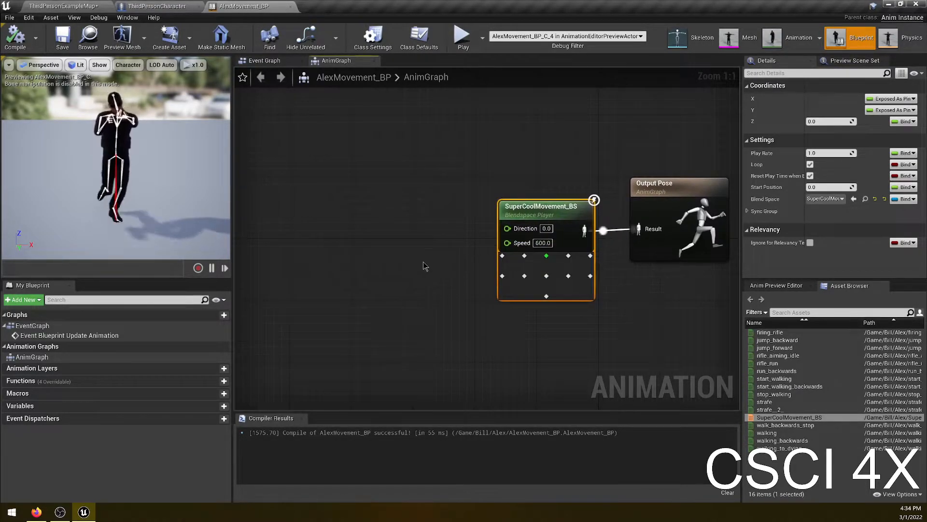
double_click(60, 335)
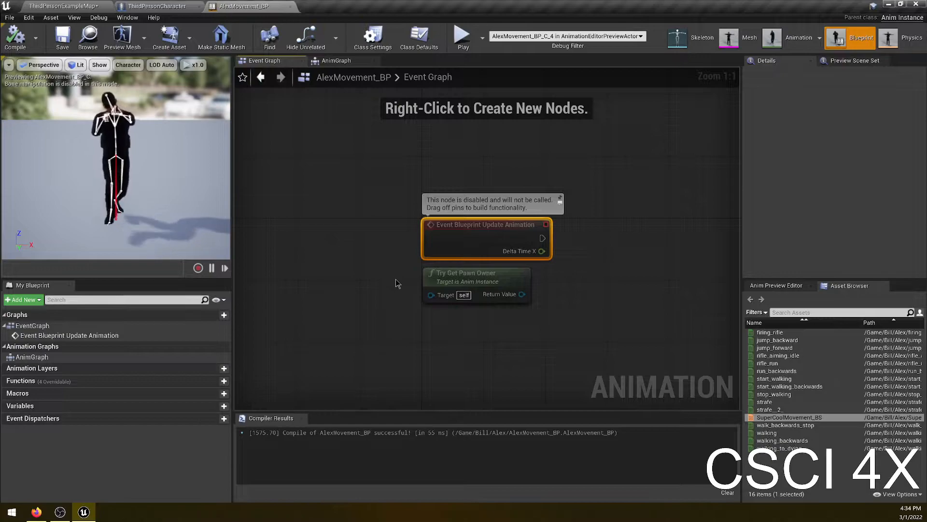
right_drag(635, 299, 535, 298)
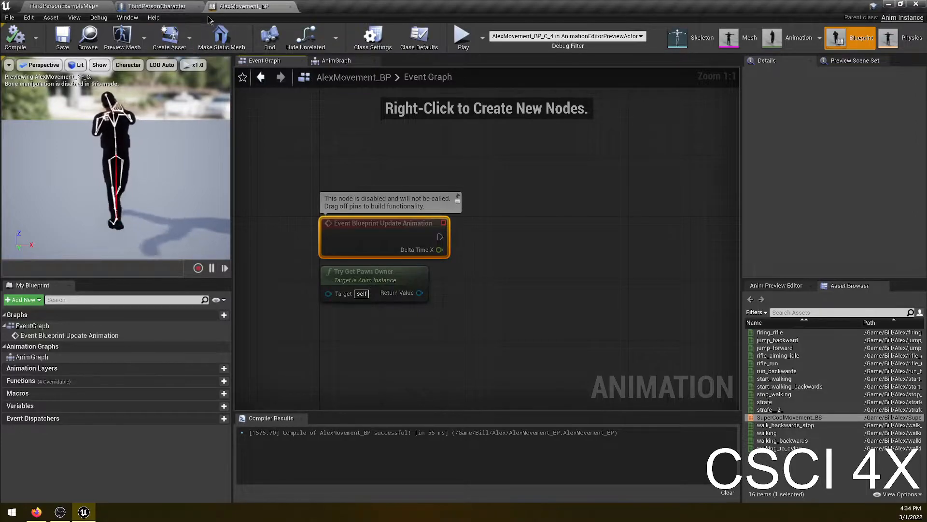
click(337, 61)
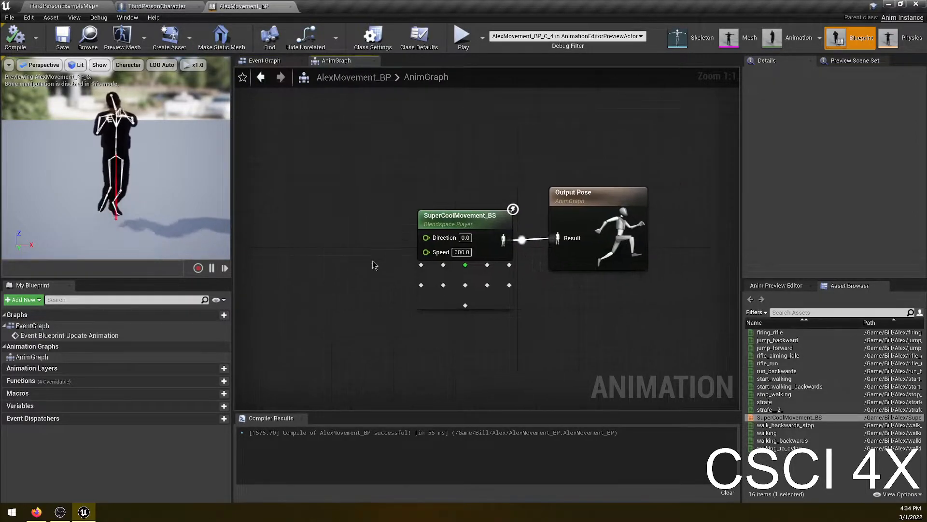
right_click(437, 233)
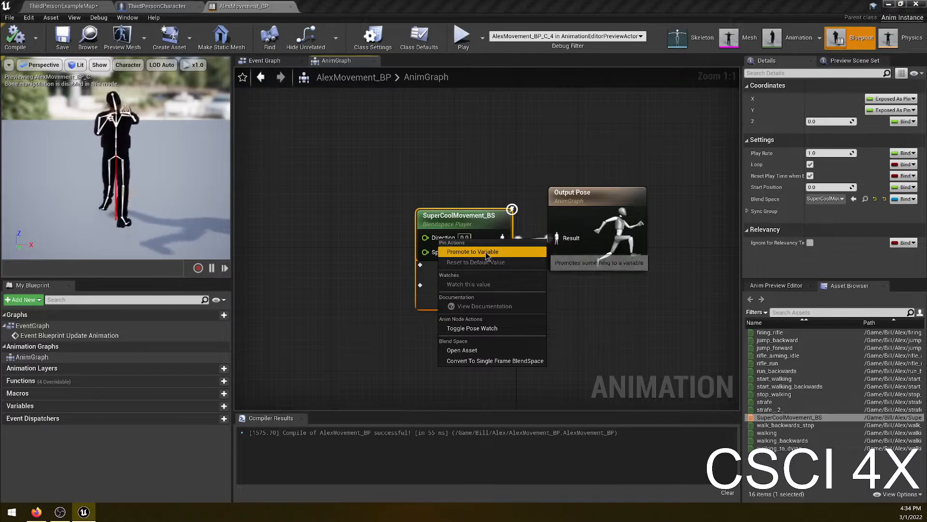
click(485, 251)
right_click(436, 250)
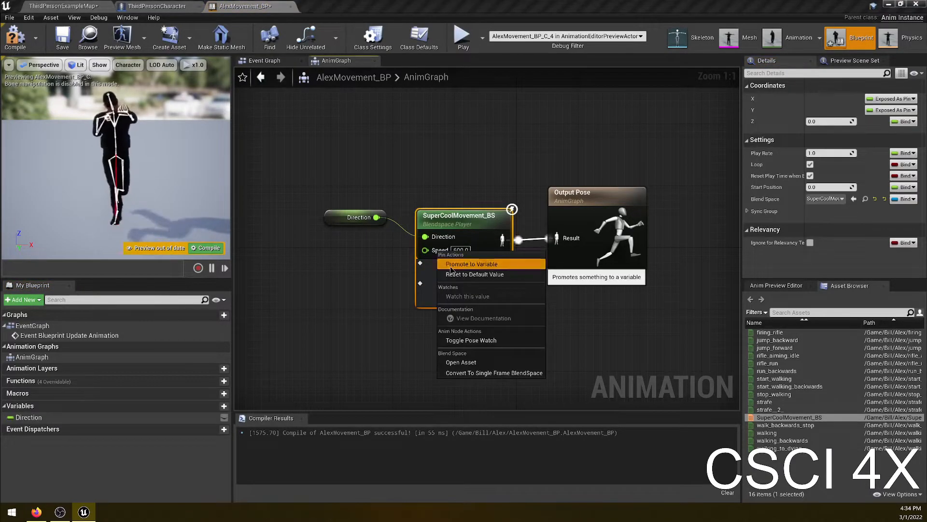
click(478, 263)
drag(346, 215, 333, 252)
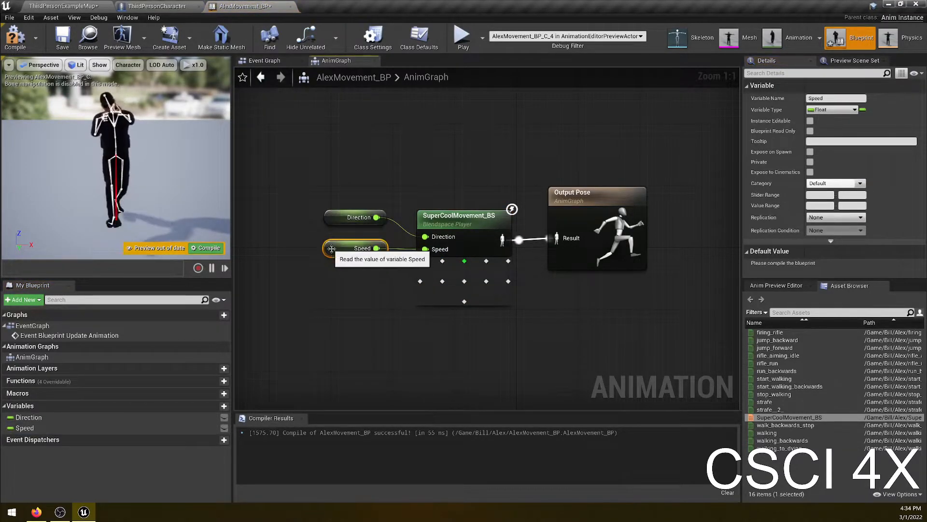
- Compile and save the Animation Blueprint, then select the new Speed variable
click(31, 418)
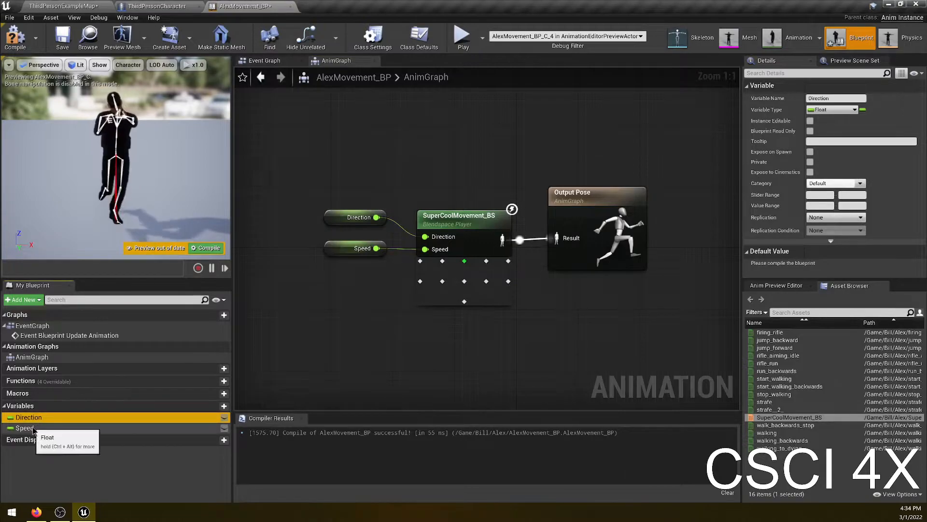
click(16, 38)
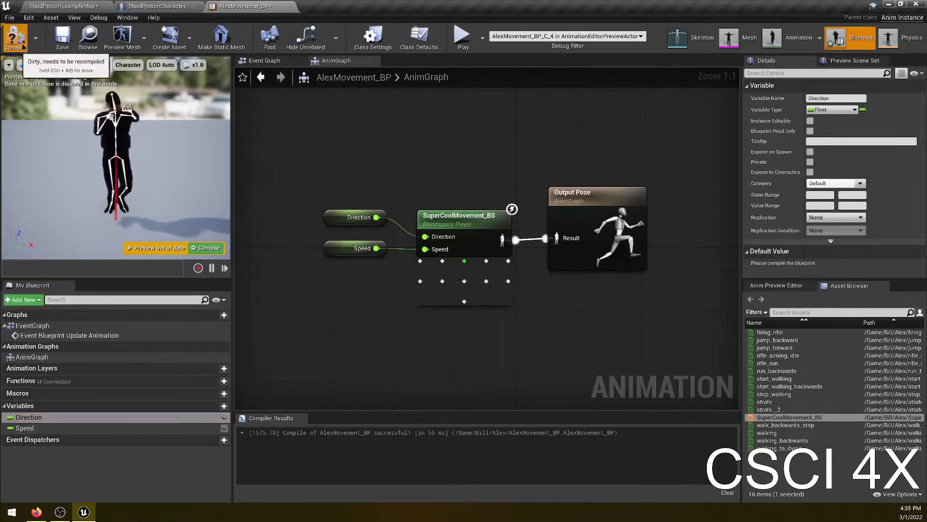
click(62, 38)
click(174, 428)
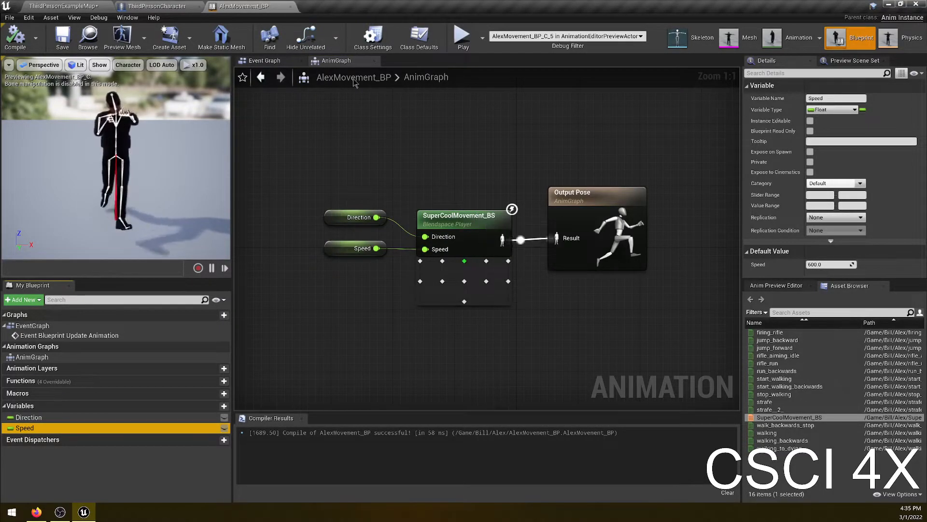
- In the Event Graph, add a Get Velocity node wired from Try Get Pawn Owner's return value
click(262, 61)
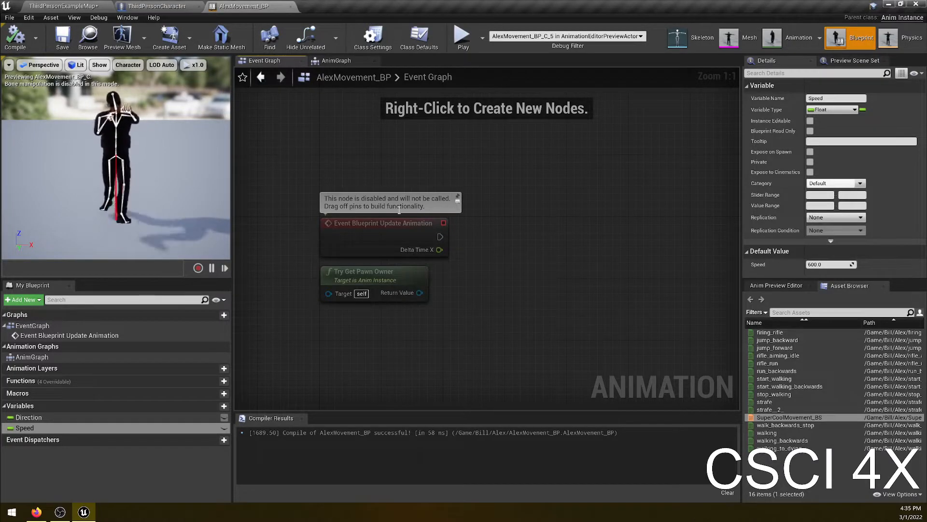
click(29, 418)
click(25, 428)
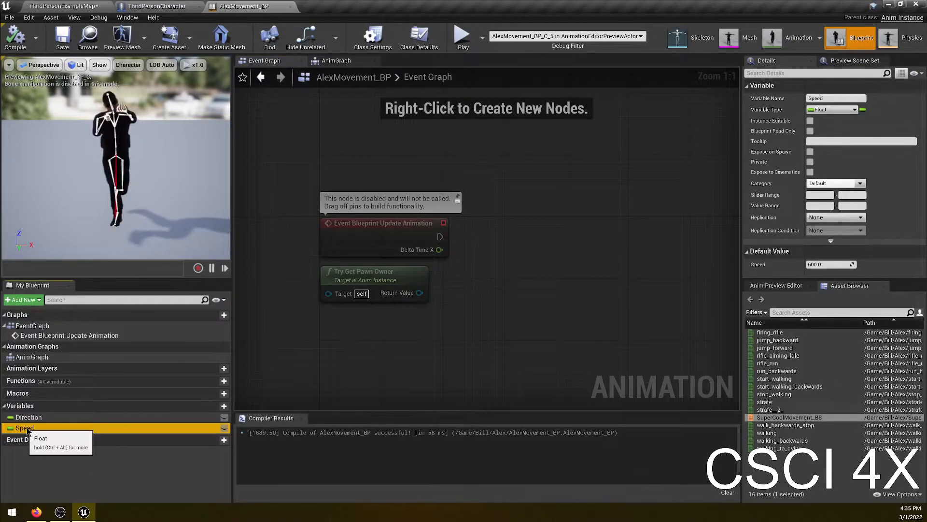
click(29, 418)
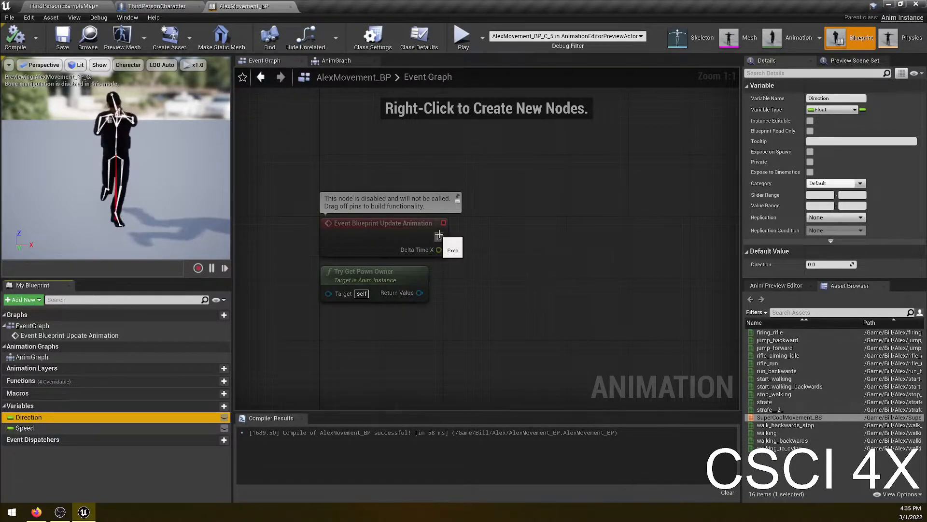
drag(420, 293, 485, 294)
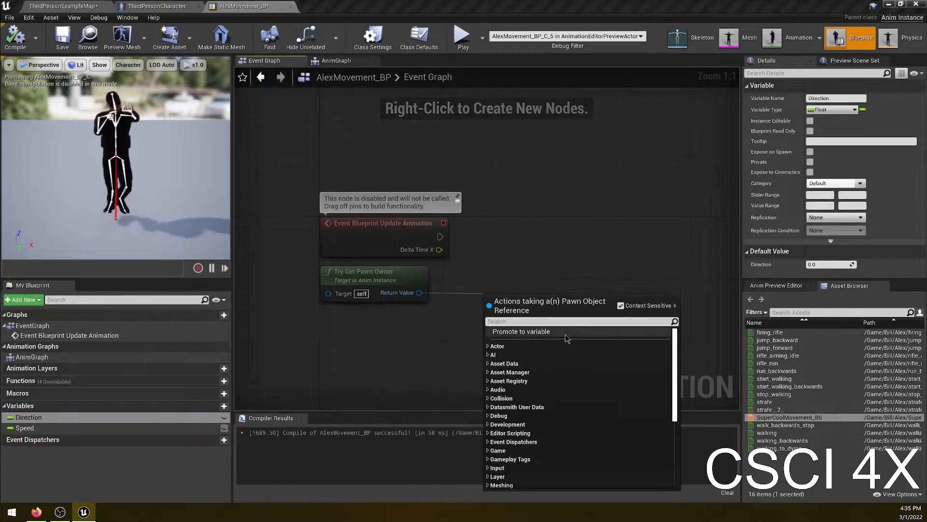
text(get velocity)
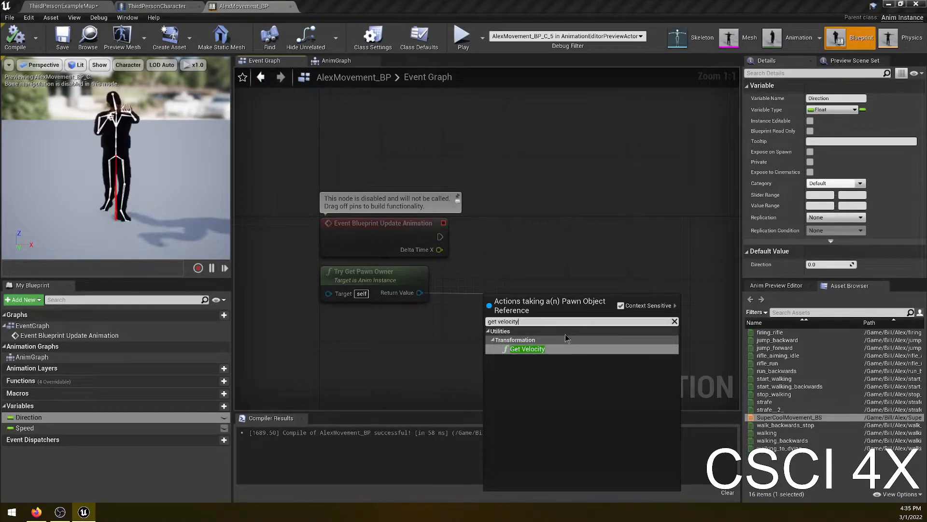
click(527, 349)
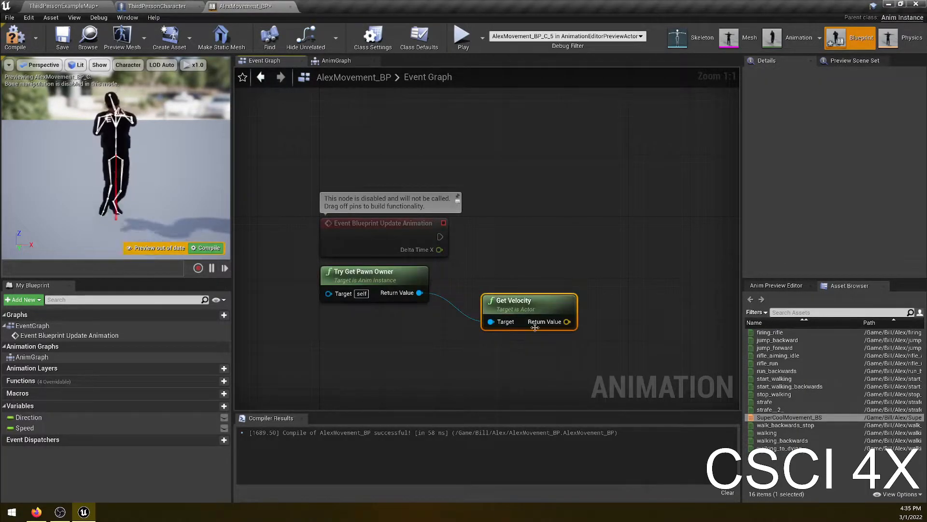
drag(524, 308, 500, 285)
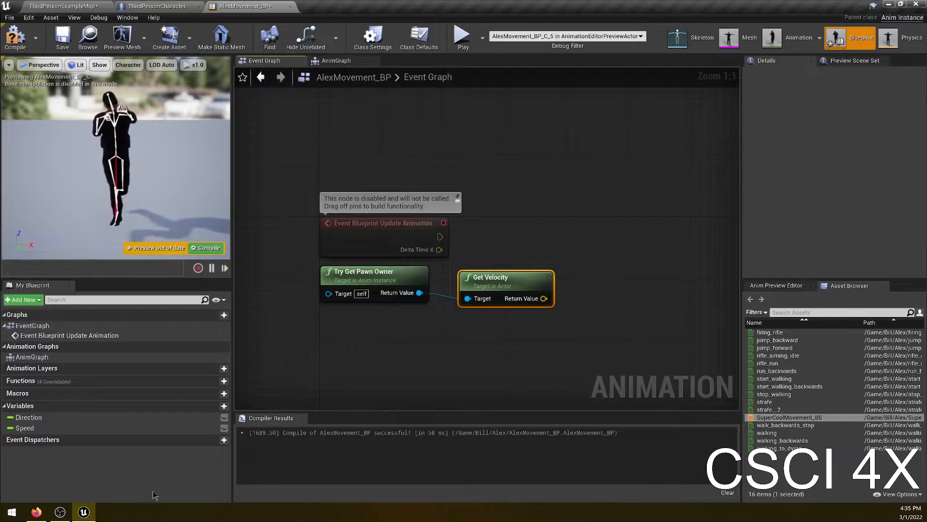
- Add a VectorLength node fed by Get Velocity's return value in the Event Graph
click(60, 512)
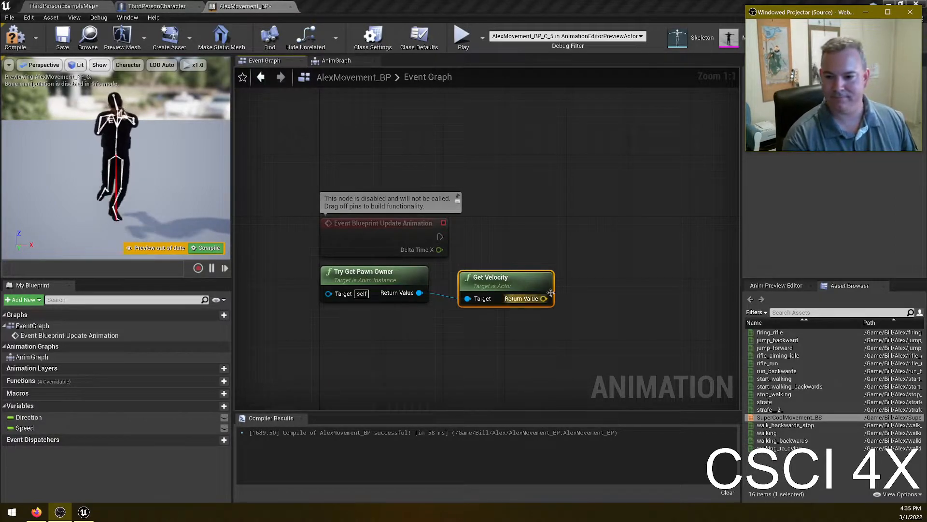
drag(544, 298, 569, 282)
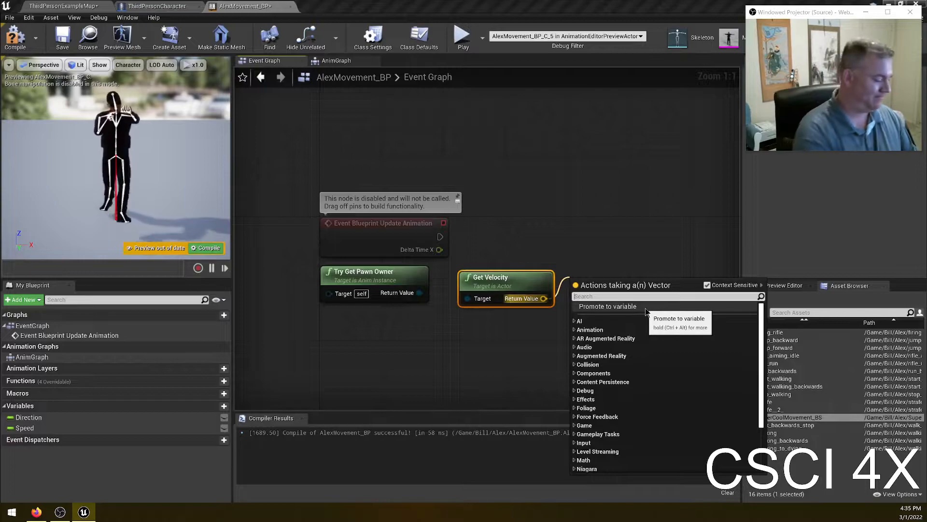
text(length)
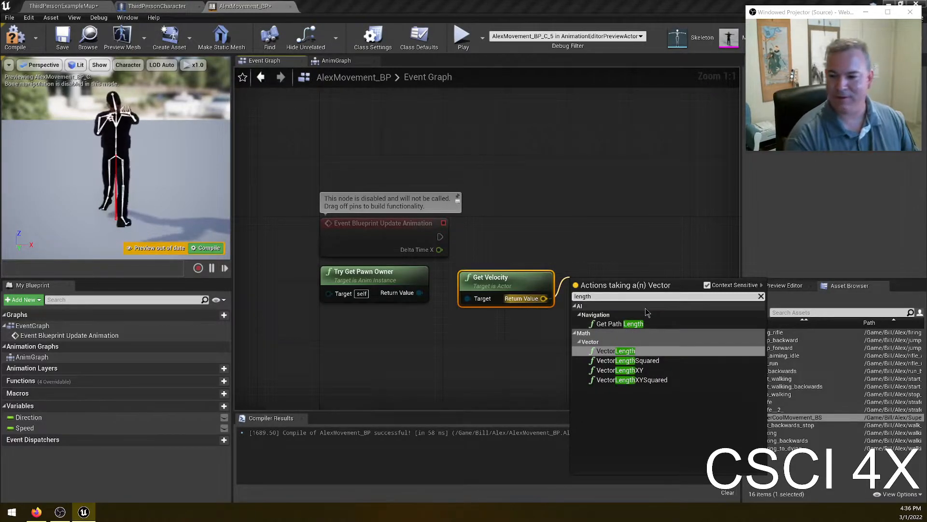
click(638, 350)
- Set the Speed variable from VectorLength's output, wire it to Event Blueprint Update Animation, and compile
drag(639, 298, 645, 229)
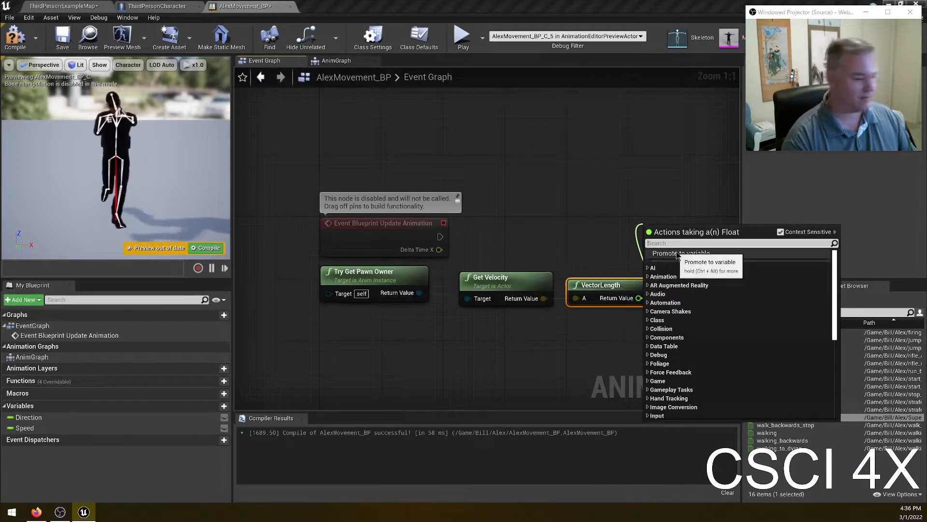
text(set speed)
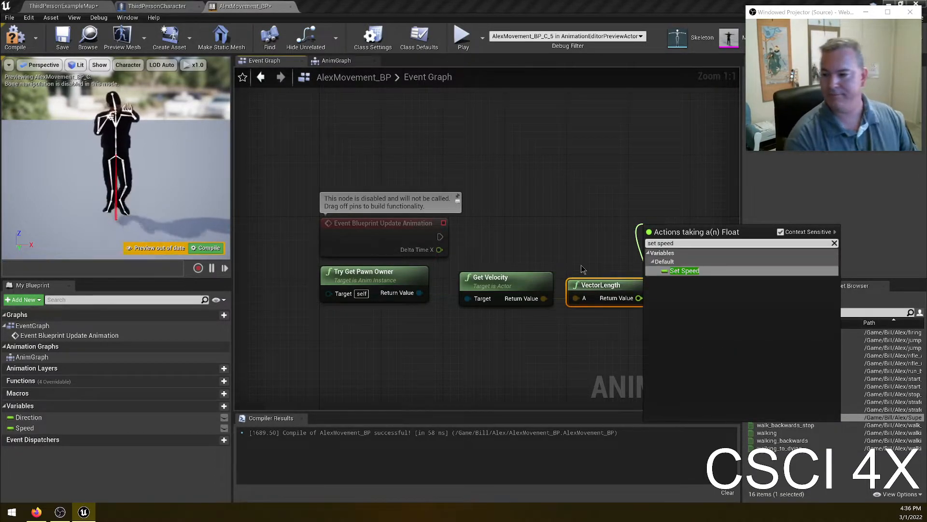
click(683, 271)
drag(656, 231, 484, 244)
click(473, 214)
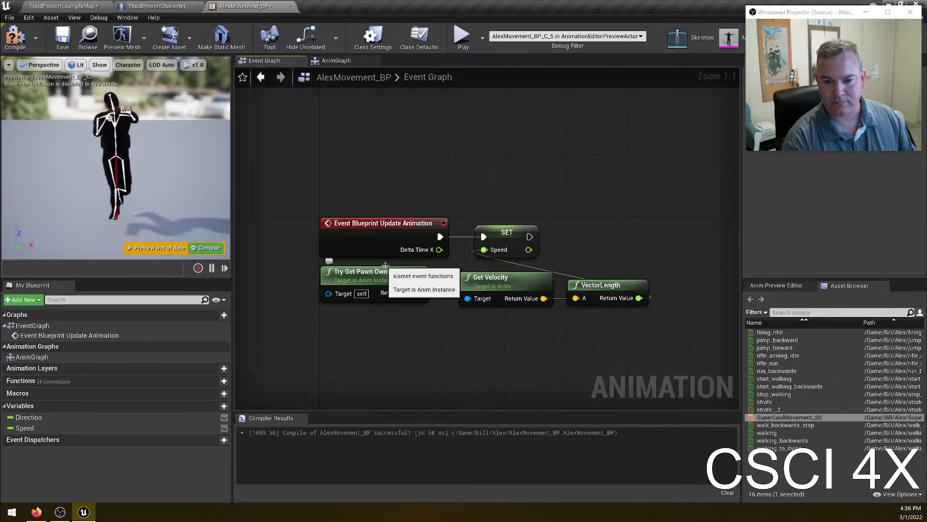
drag(503, 346, 629, 284)
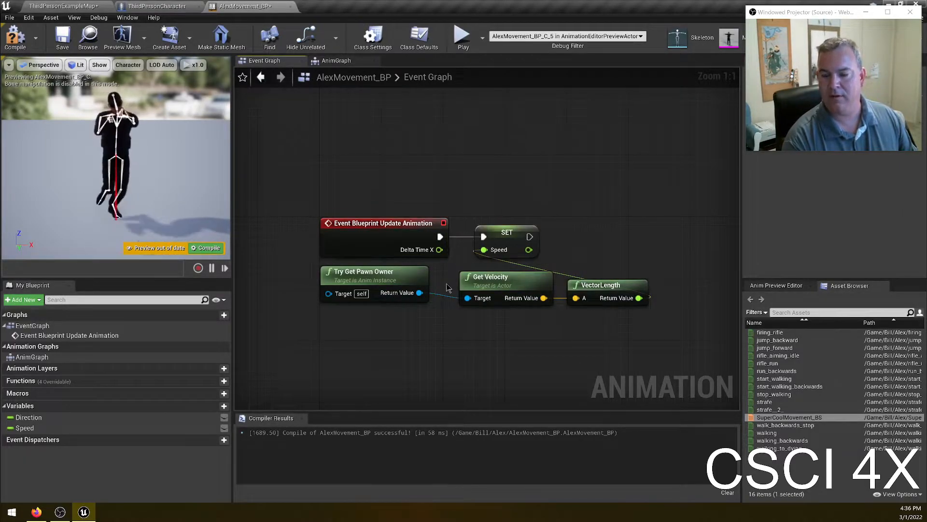
click(208, 248)
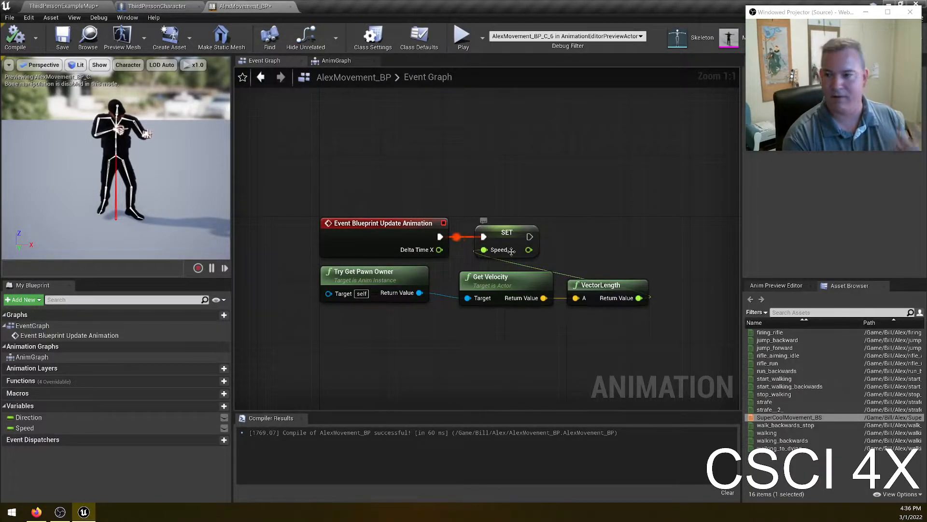
- Save the level and play it, walking the character forward to test the animation, then stop playing
click(333, 60)
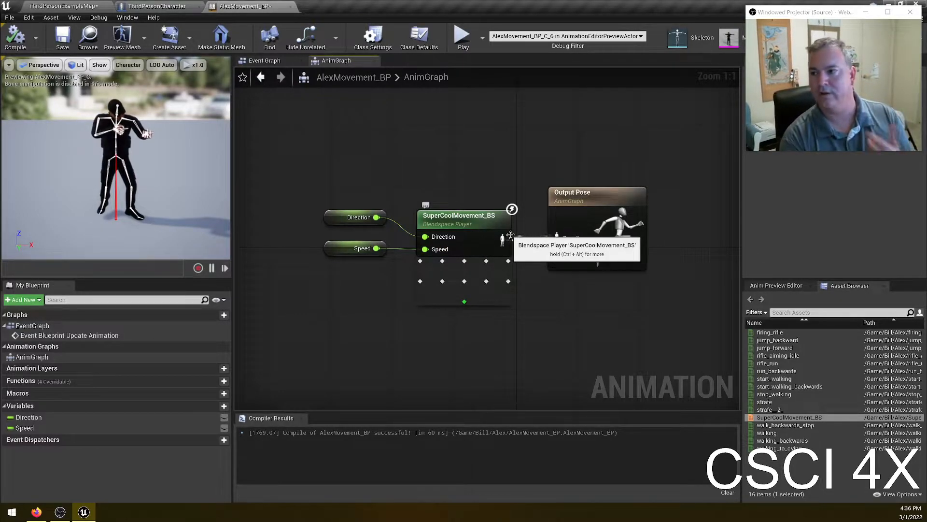
click(68, 6)
click(153, 38)
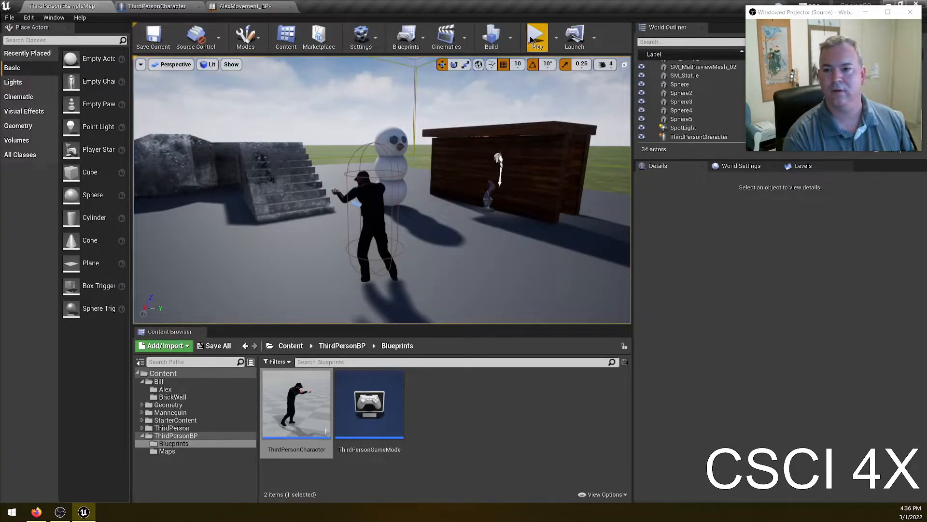
click(536, 37)
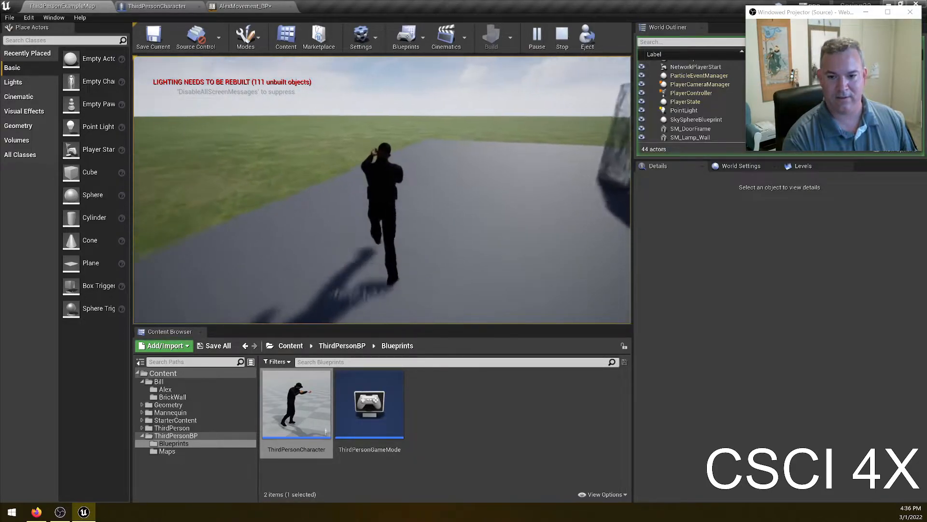
key(w)
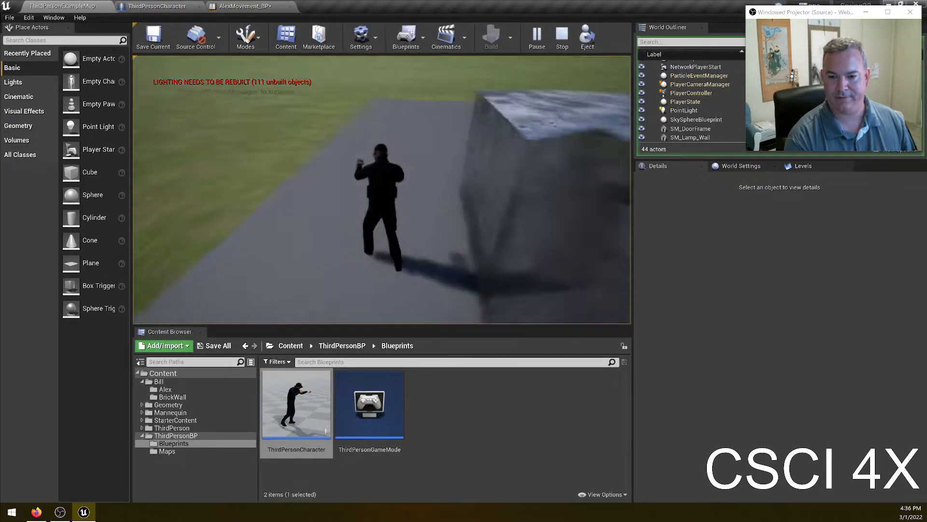
key(w)
key(w)
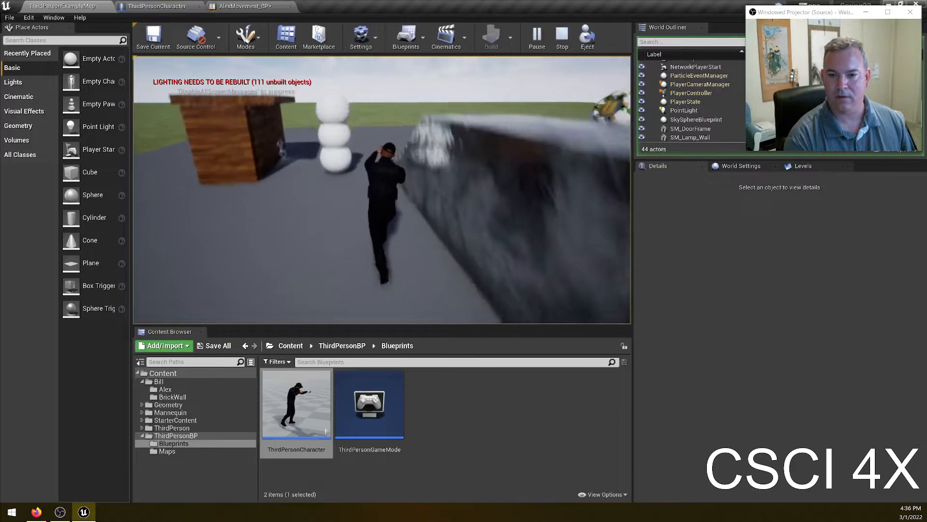
key(Escape)
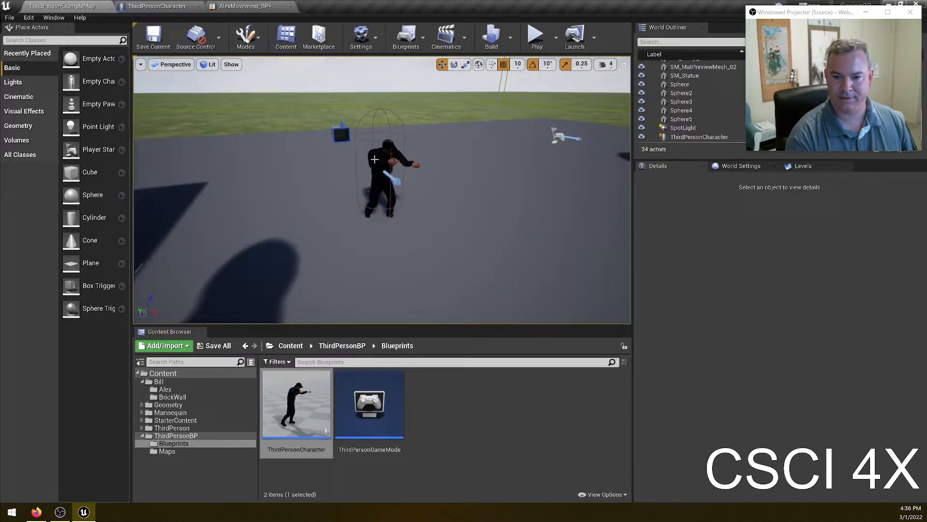
- In ThirdPersonCharacter, set the Mesh component's Z location to -105 and save the Blueprint
click(176, 8)
click(71, 86)
drag(816, 12, 681, 137)
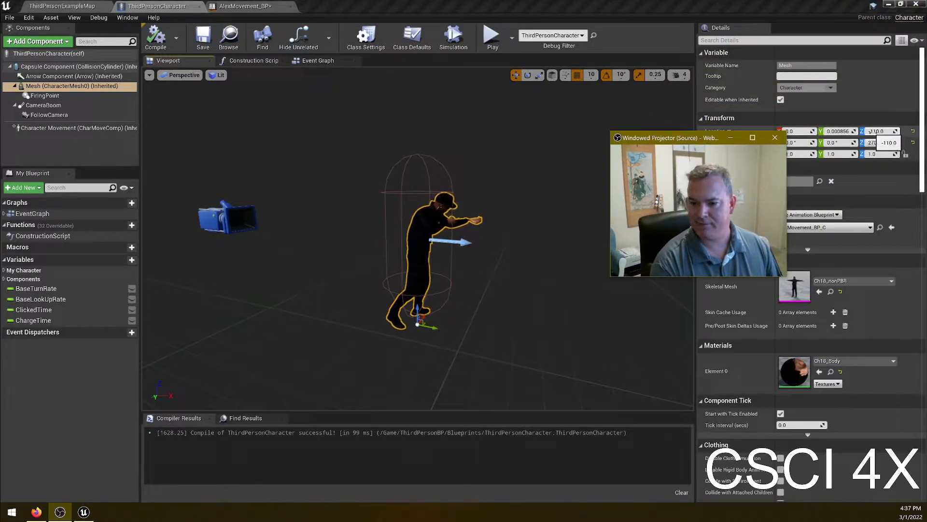
click(869, 131)
text(-)
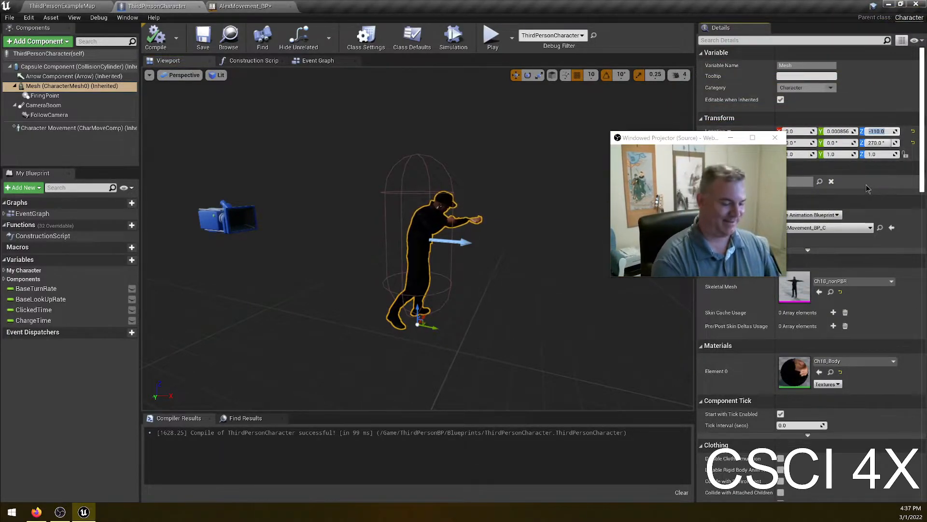
text(105)
key(Return)
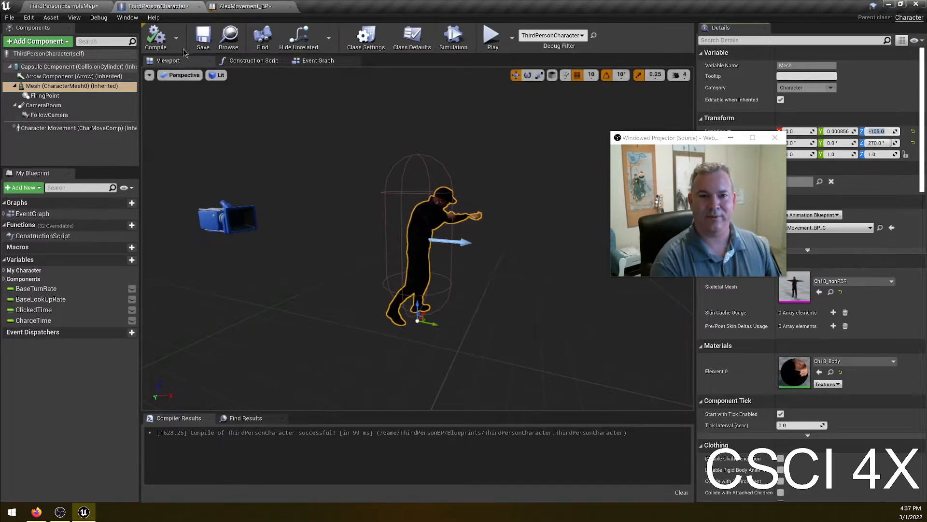
click(203, 39)
- Save the level and select and frame the third-person character in the viewport, undoing an accidental move
click(63, 6)
click(153, 37)
click(397, 169)
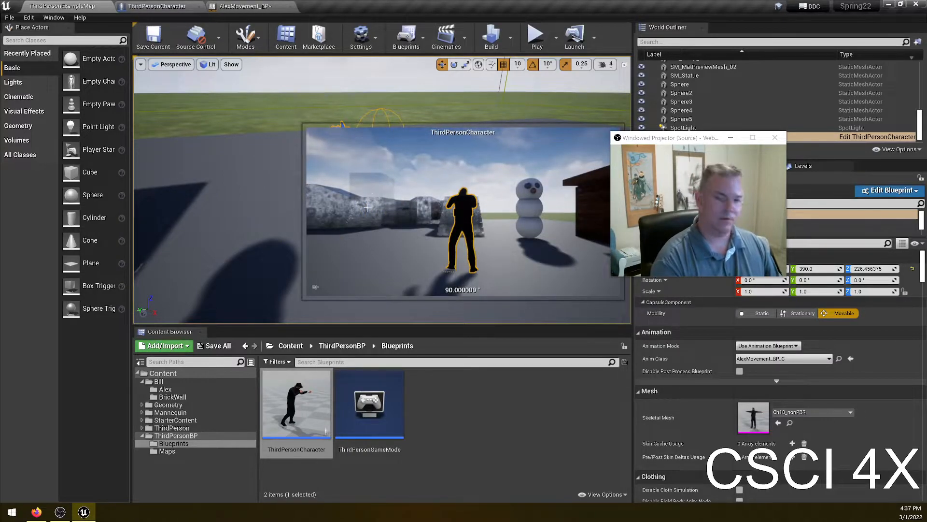
key(f)
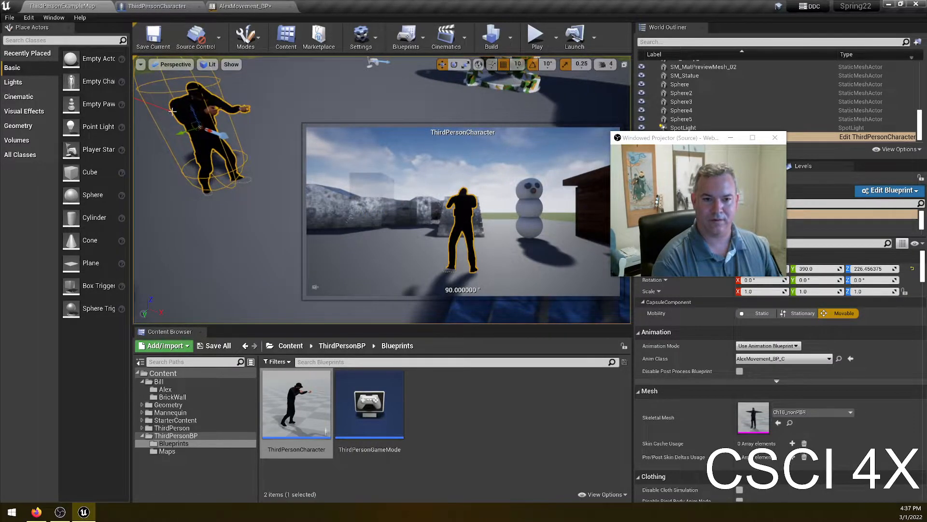
drag(195, 114, 193, 95)
key(ctrl+z)
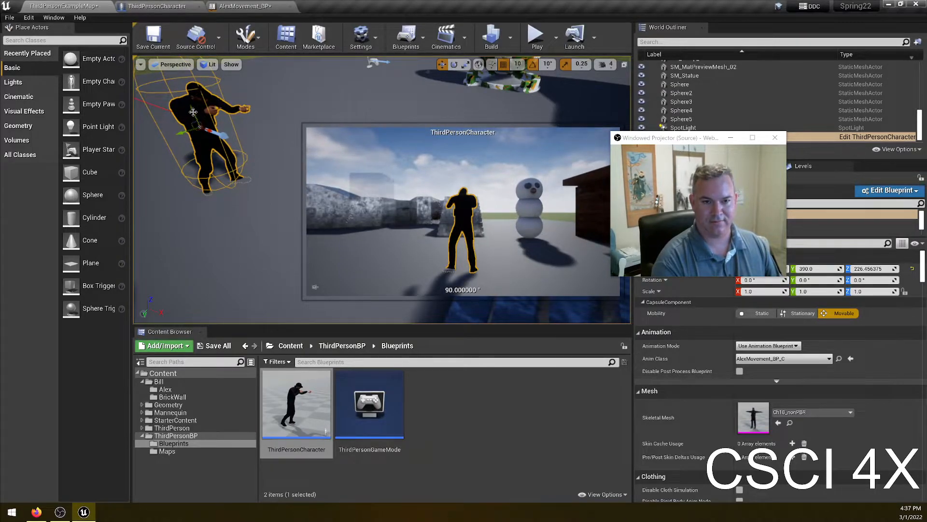
- Play the level and walk the character forward to check the mesh height, then stop playing
click(535, 37)
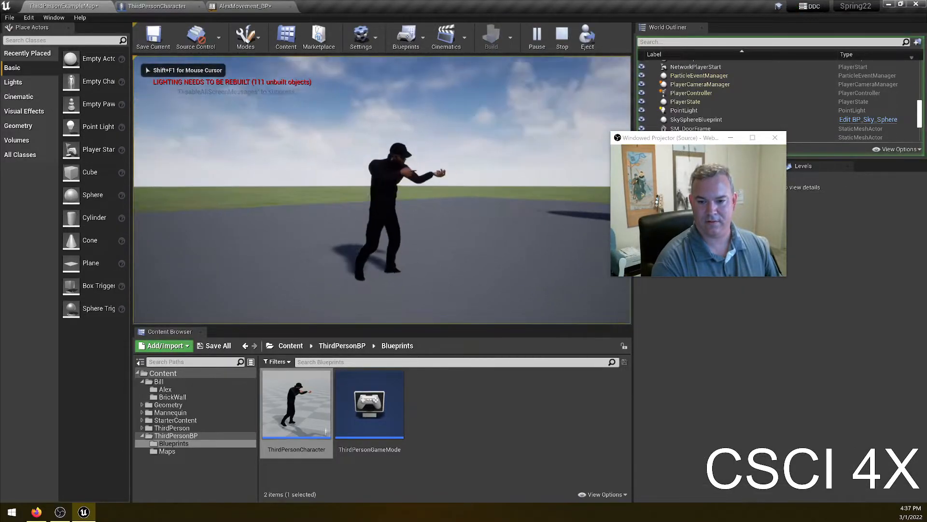
key(w)
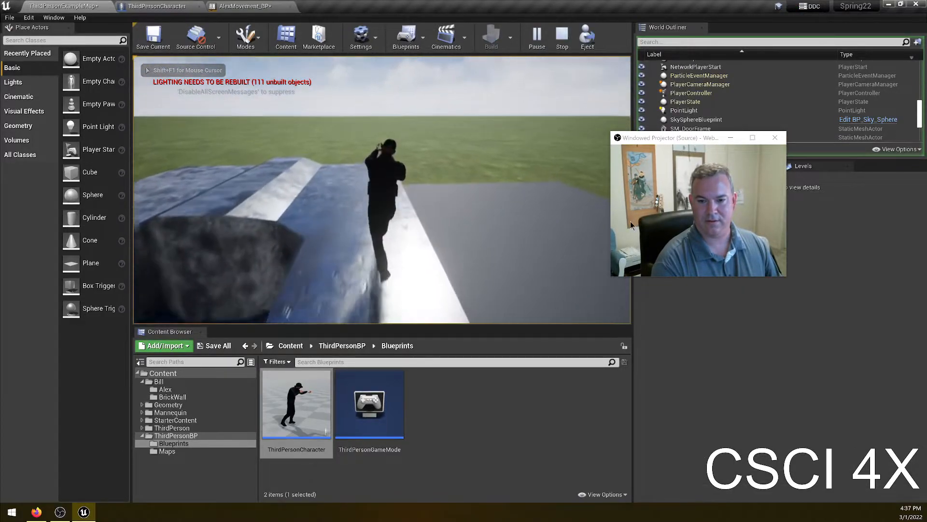
key(w)
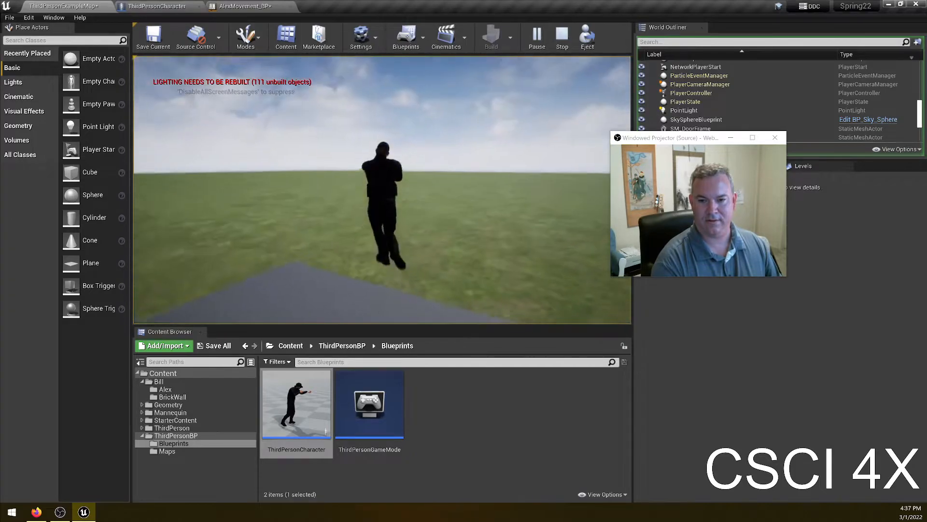
key(w)
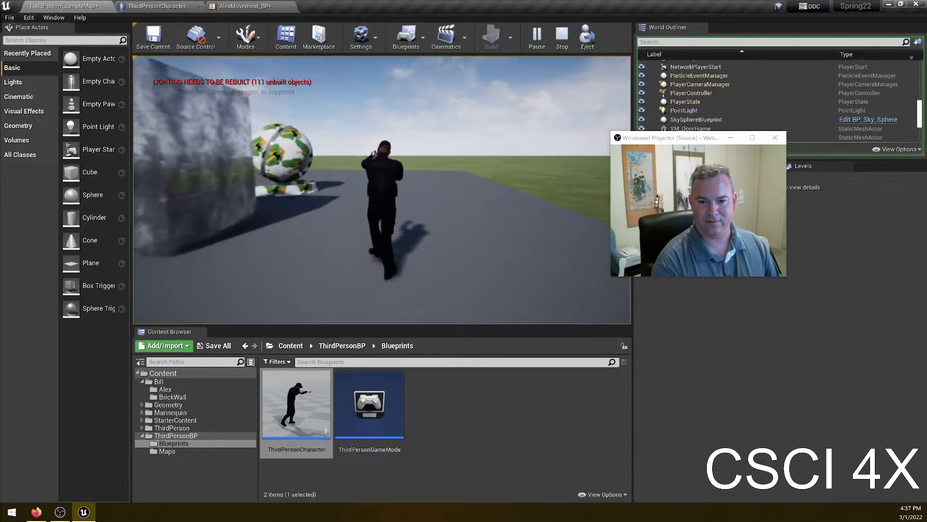
key(w)
key(Escape)
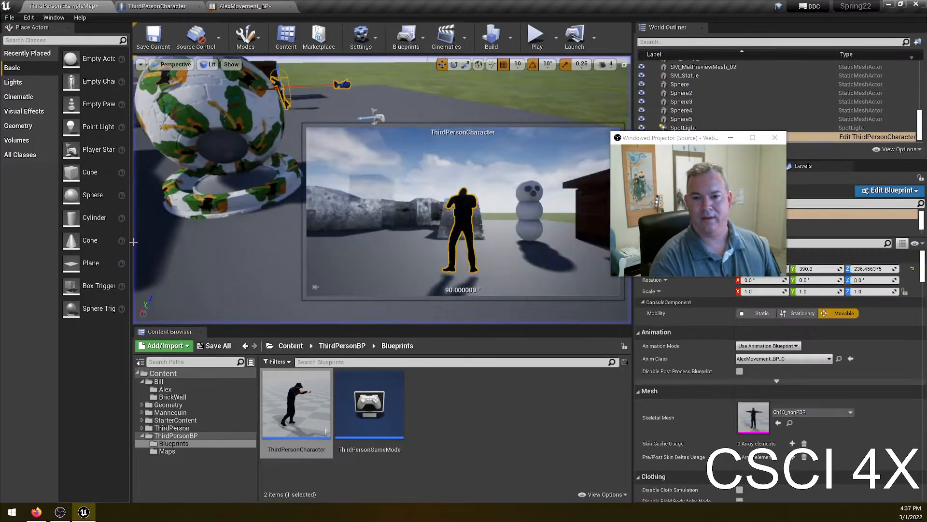
- Save the AlexMovement_BP Animation Blueprint
click(500, 411)
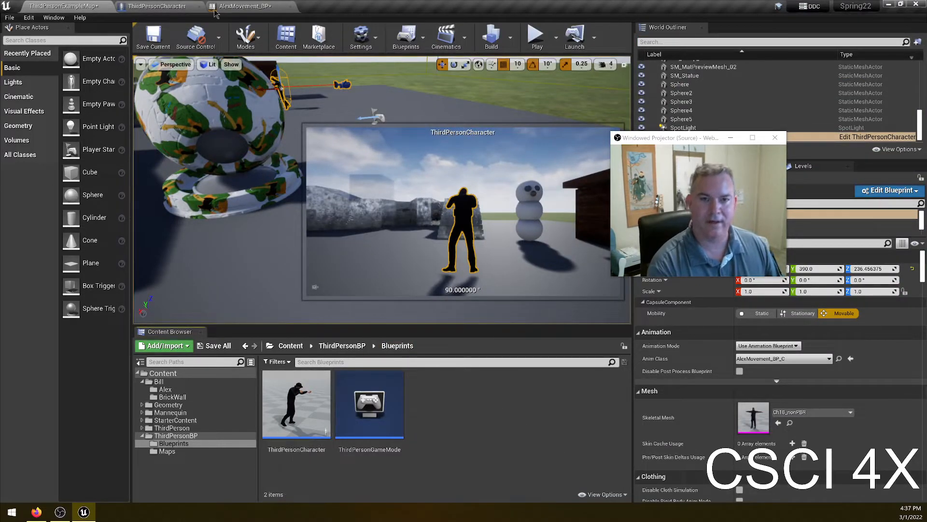
click(240, 6)
click(60, 41)
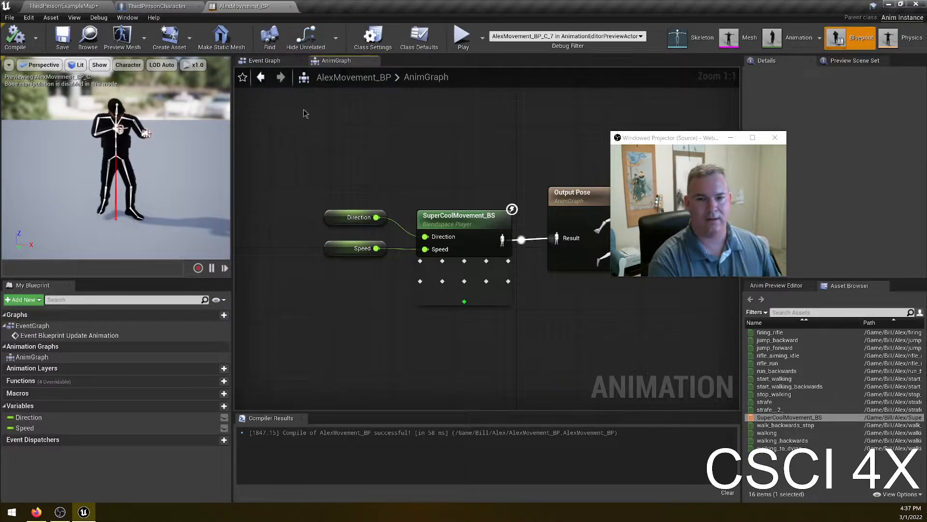
- In the Event Graph, search the pawn owner's available actions for rotation, yaw and direction functions
click(261, 60)
right_drag(471, 343, 447, 296)
drag(799, 25, 809, 18)
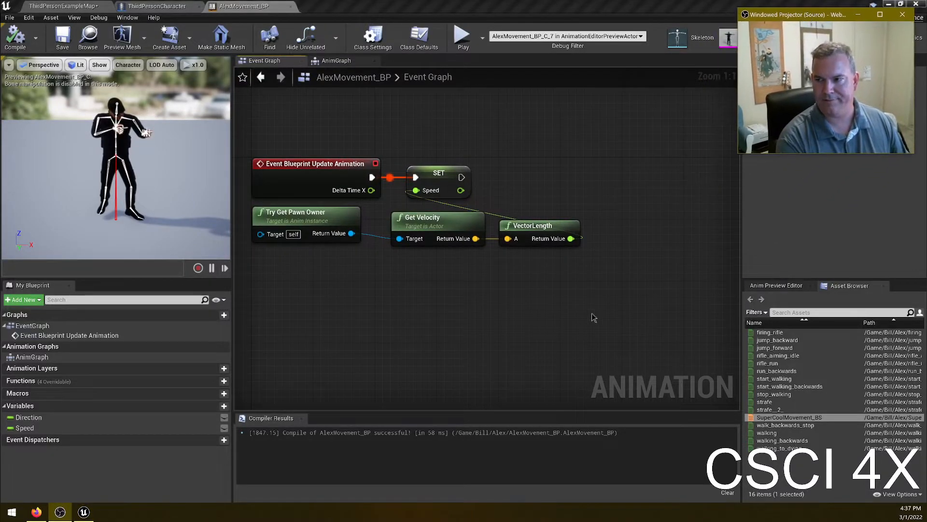
right_drag(598, 295, 636, 265)
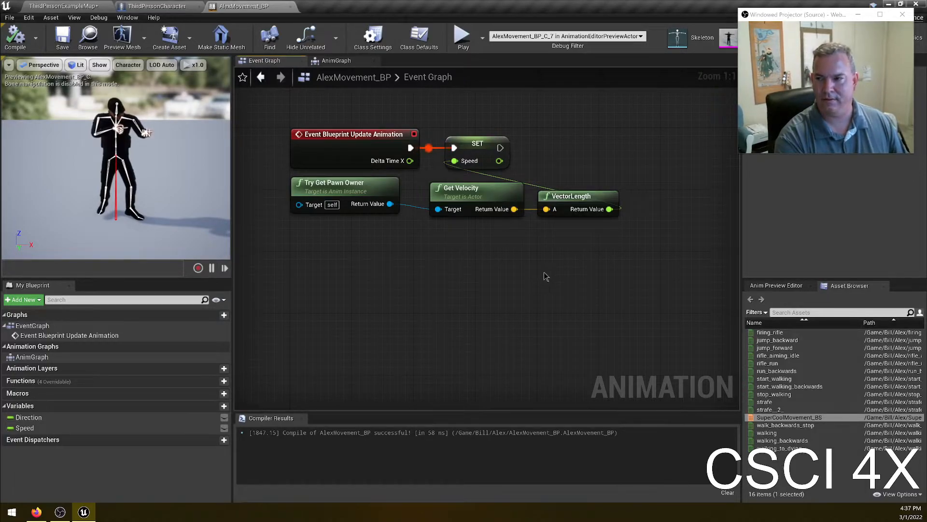
right_drag(618, 249, 561, 265)
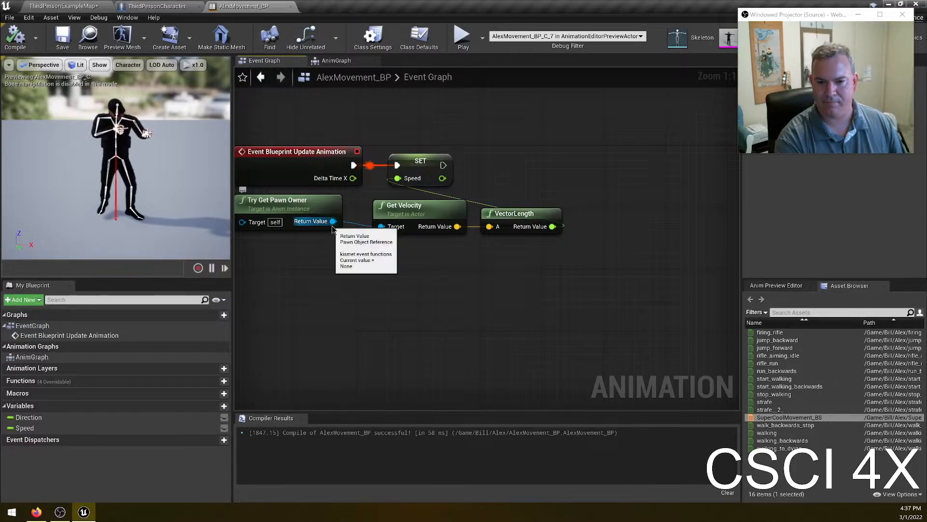
drag(333, 222, 404, 272)
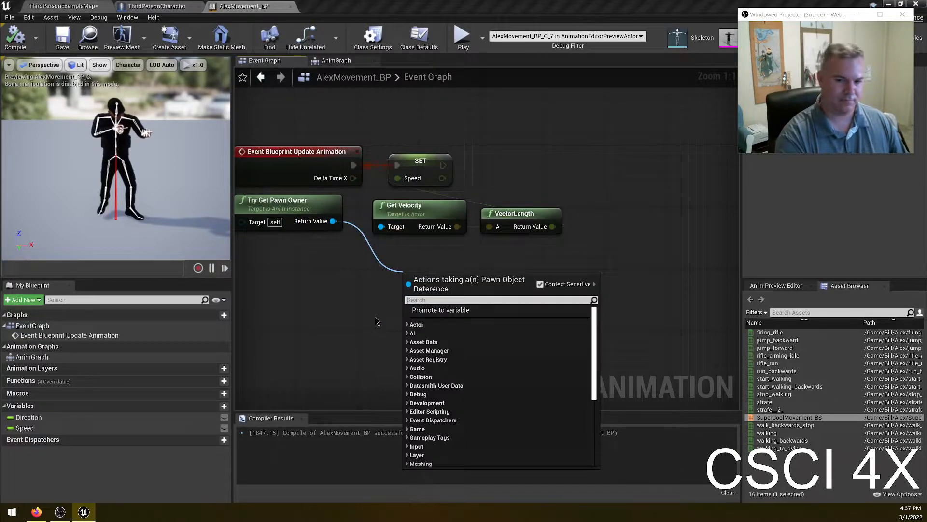
text(get rotat)
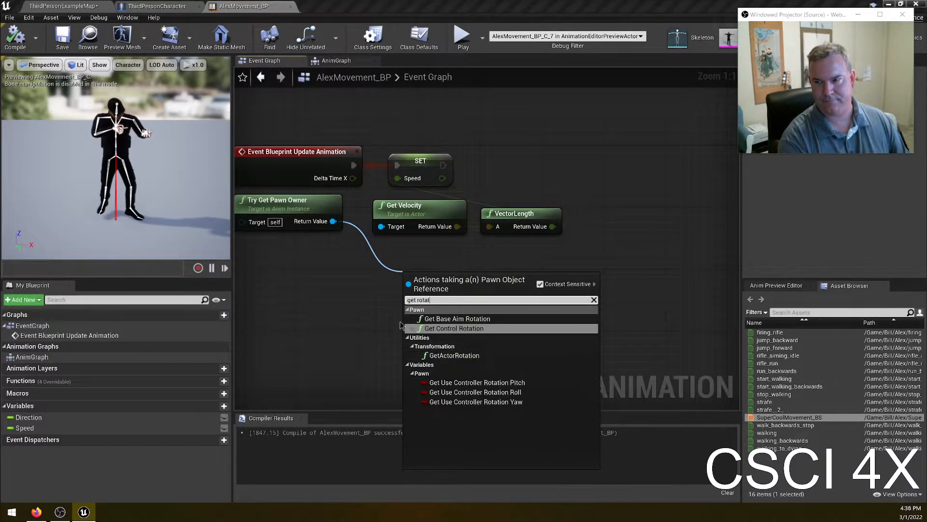
click(386, 320)
drag(333, 221, 371, 278)
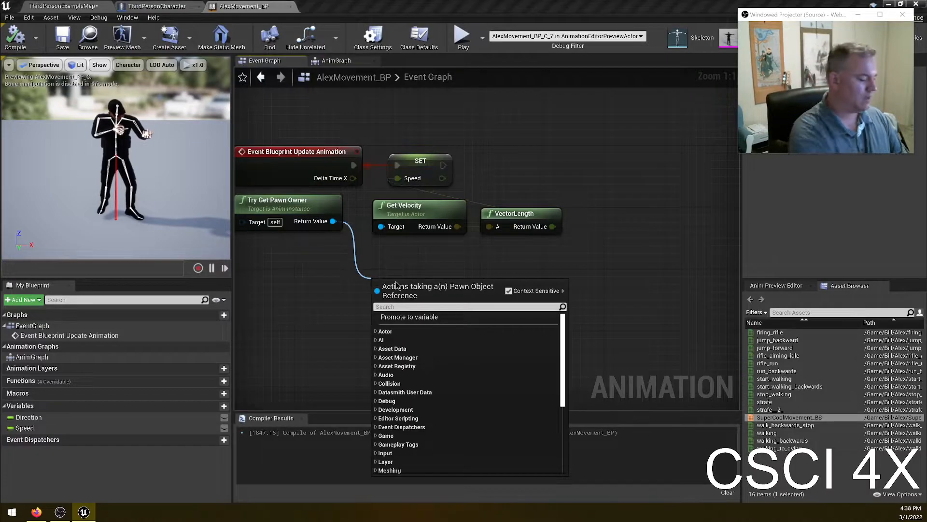
text(yaw)
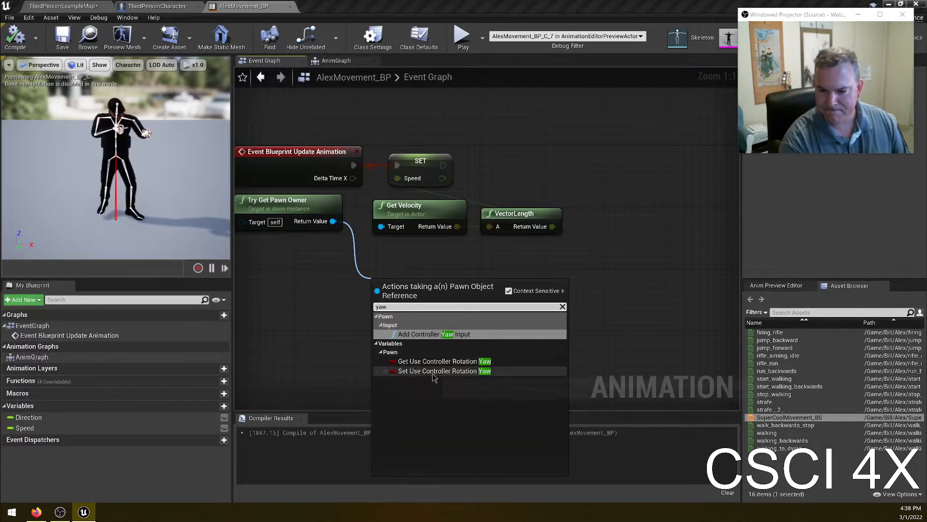
click(323, 255)
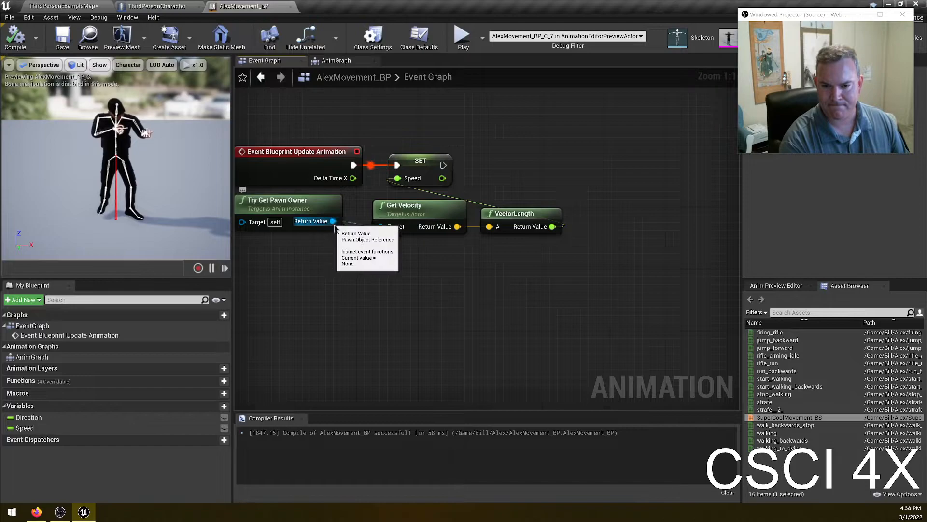
drag(333, 221, 386, 277)
text(directi)
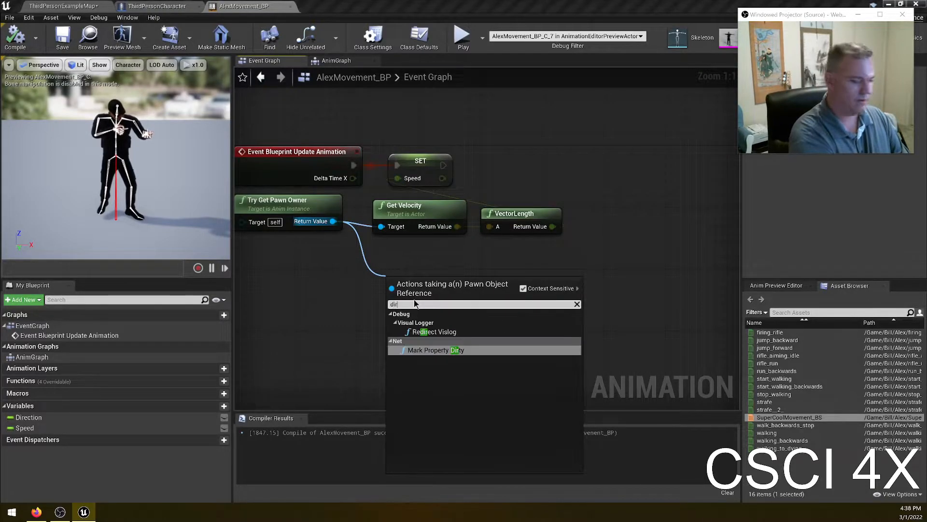
key(Escape)
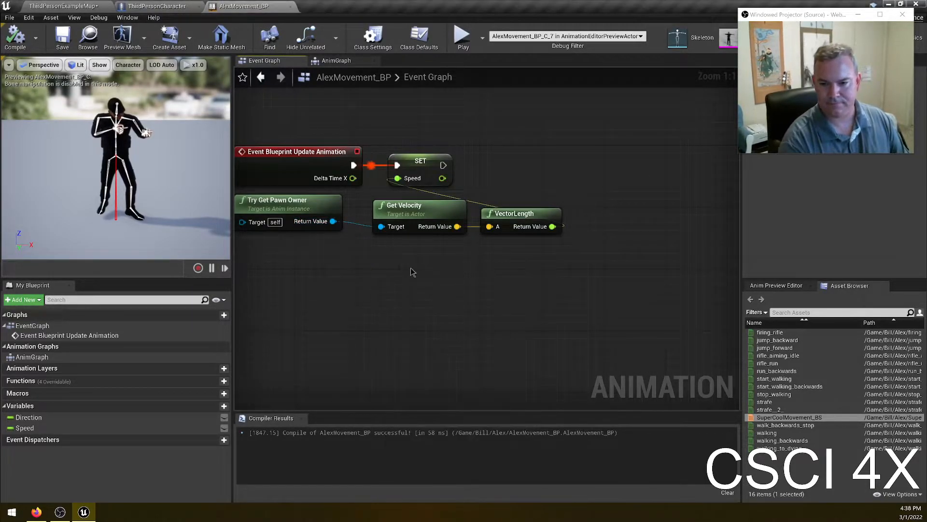
right_click(412, 269)
text(yaw)
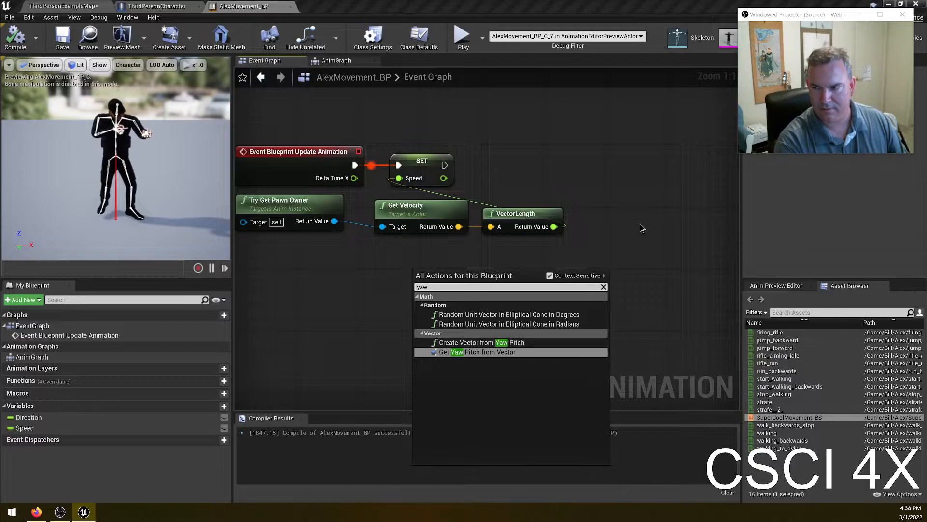
click(652, 206)
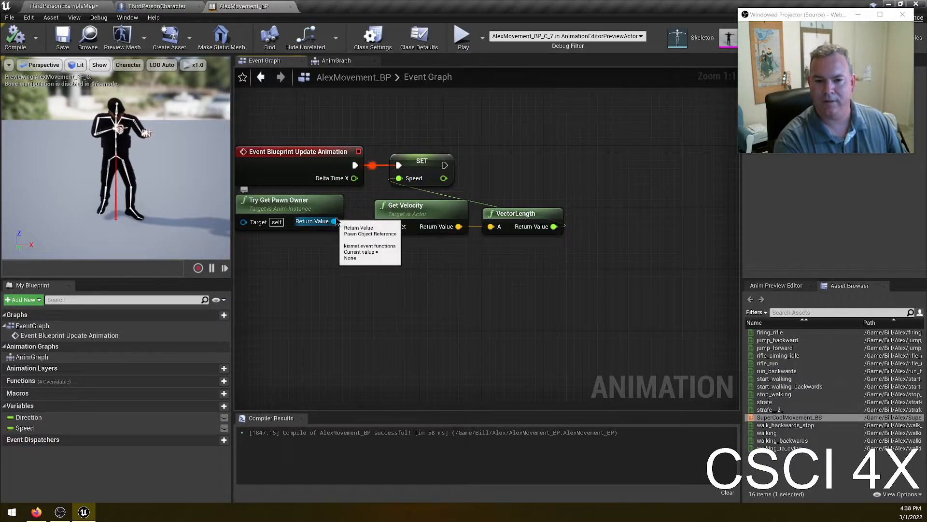
- Add a Get Actor Forward Vector node targeting the pawn owner
drag(334, 221, 365, 269)
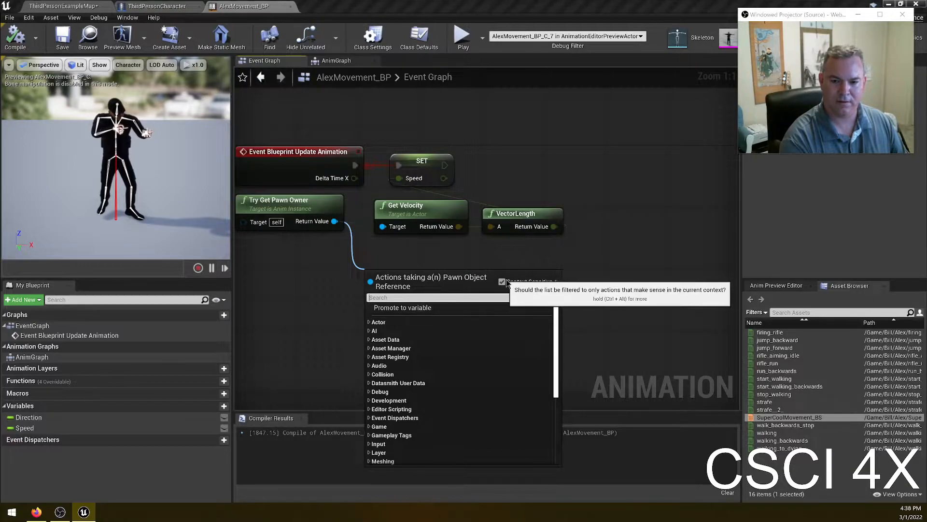
text(get forward)
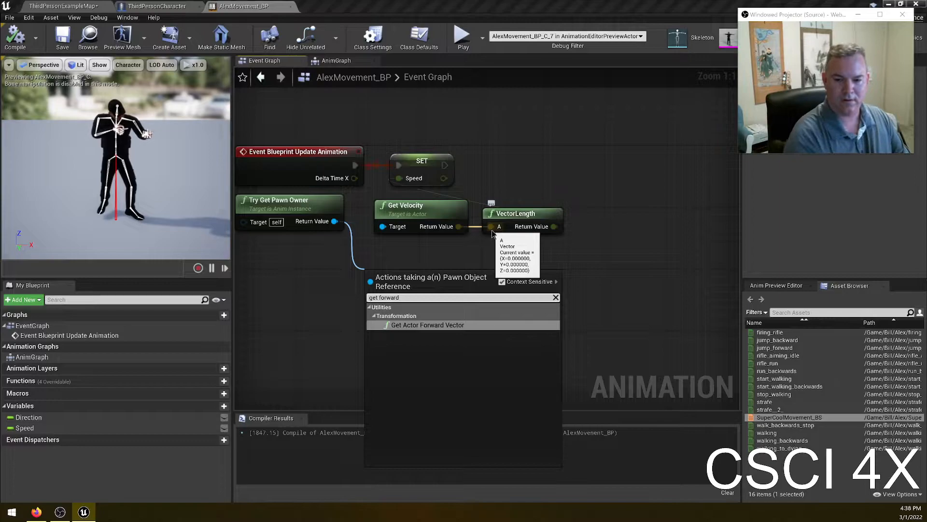
click(421, 325)
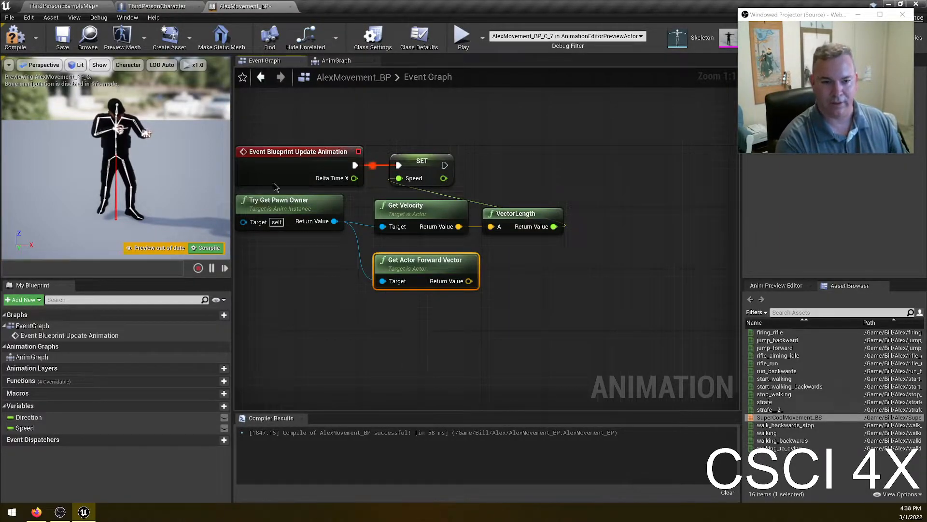
- Add a Normalize node fed by Get Velocity's return value and place it below the forward vector node
click(415, 212)
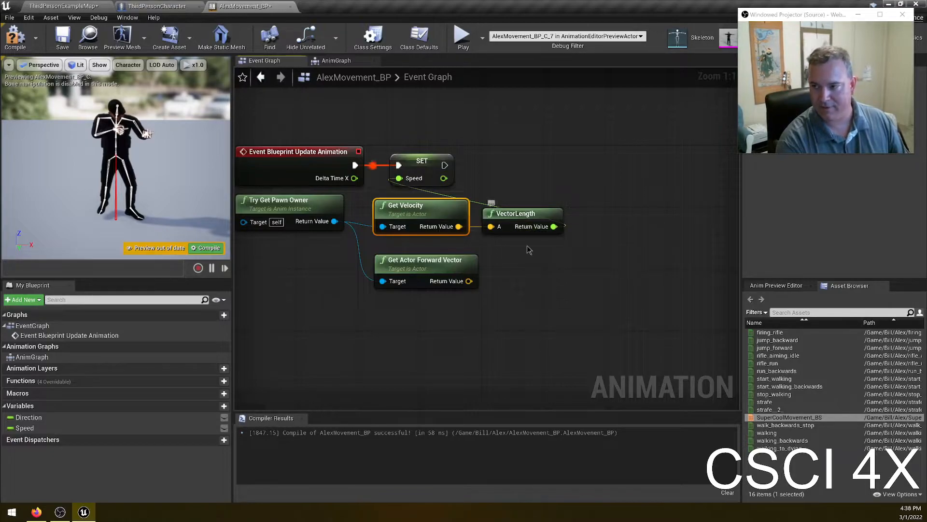
drag(462, 227, 495, 259)
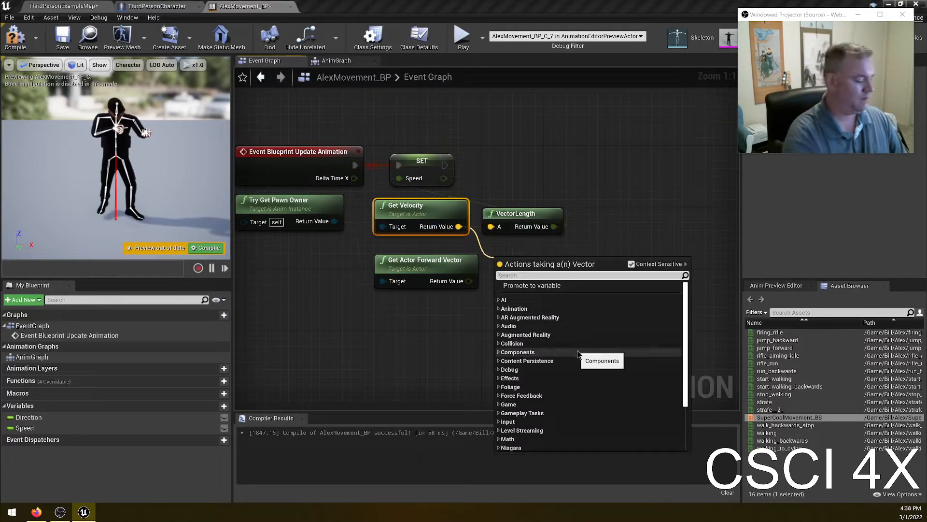
text(normalize)
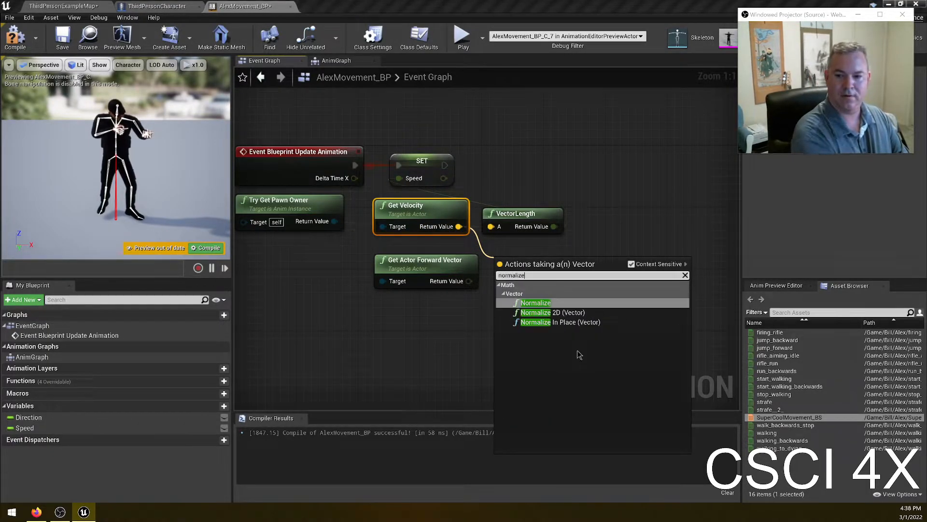
click(557, 302)
drag(539, 260, 392, 306)
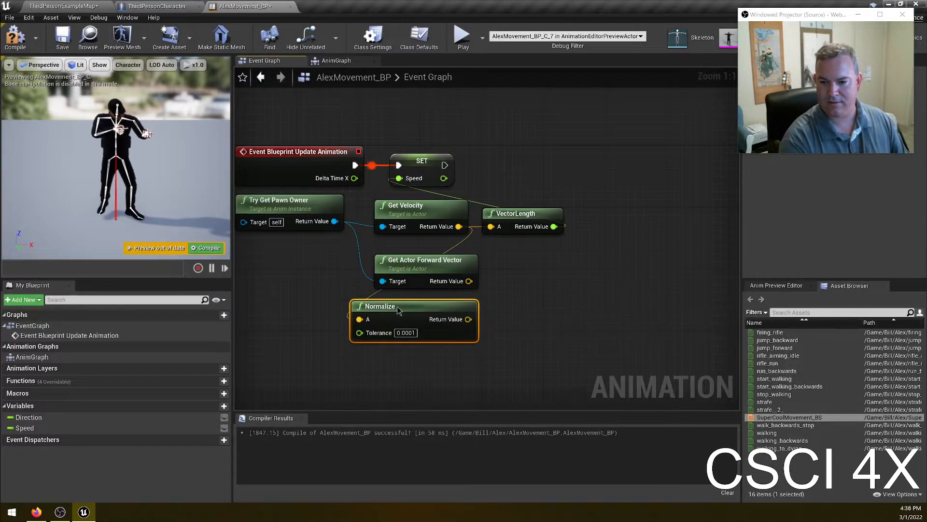
click(441, 262)
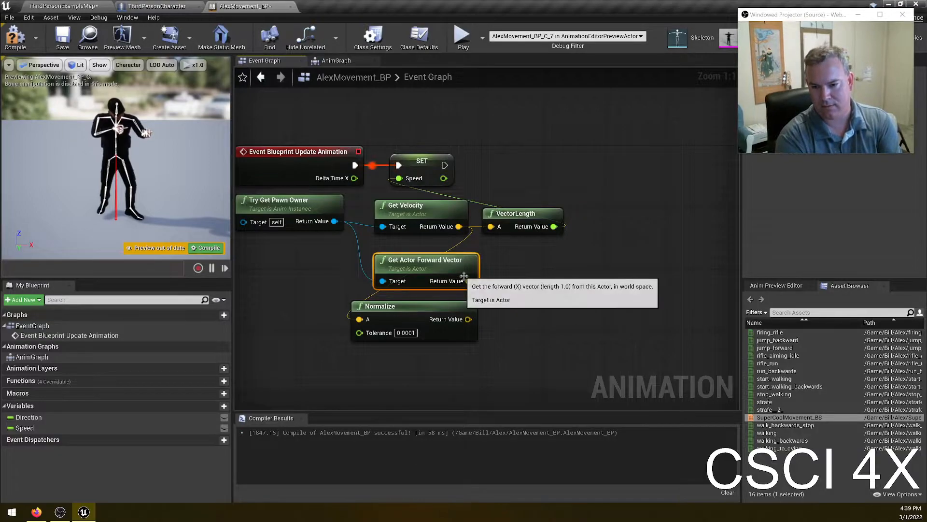
- Try adding a Get Yaw Pitch from Vector node from the forward vector, then delete it
drag(469, 280, 528, 296)
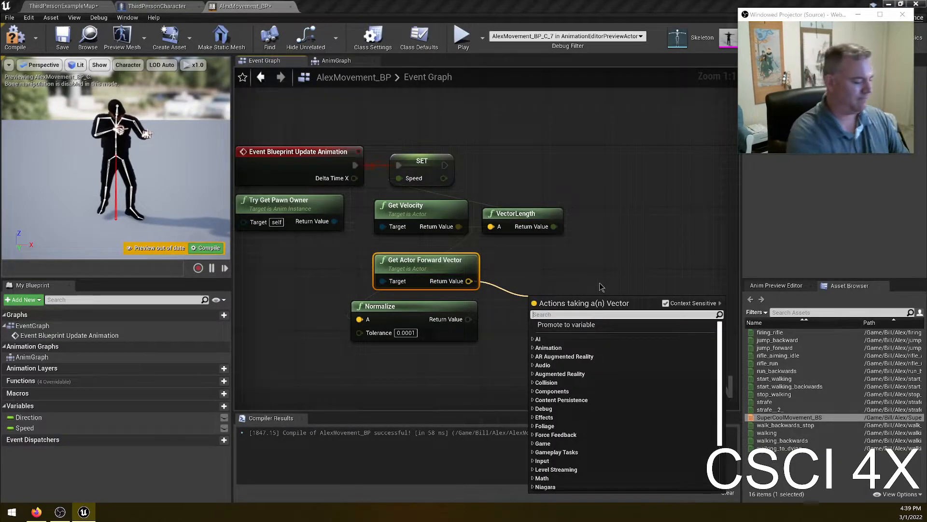
text(yaw)
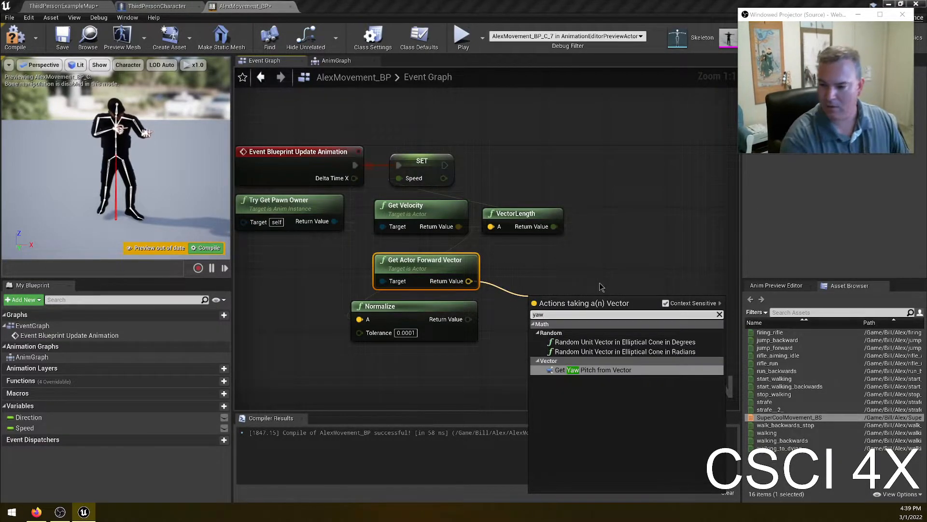
click(599, 372)
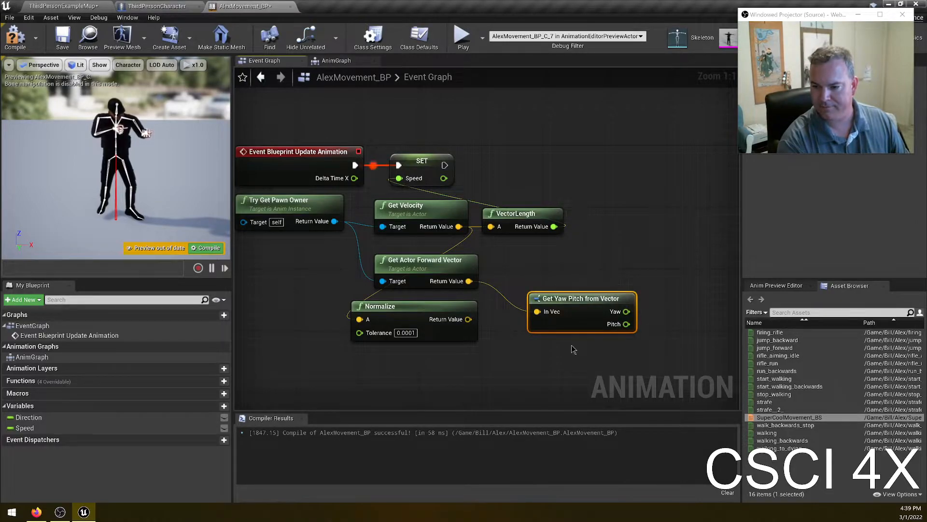
key(Delete)
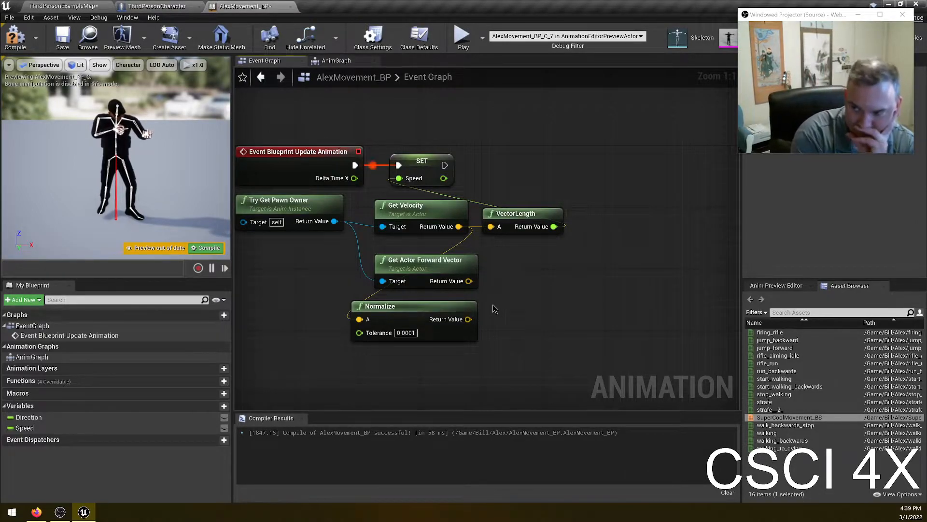
- Try adding a RotateVector node from the forward vector, then delete it
drag(469, 280, 506, 293)
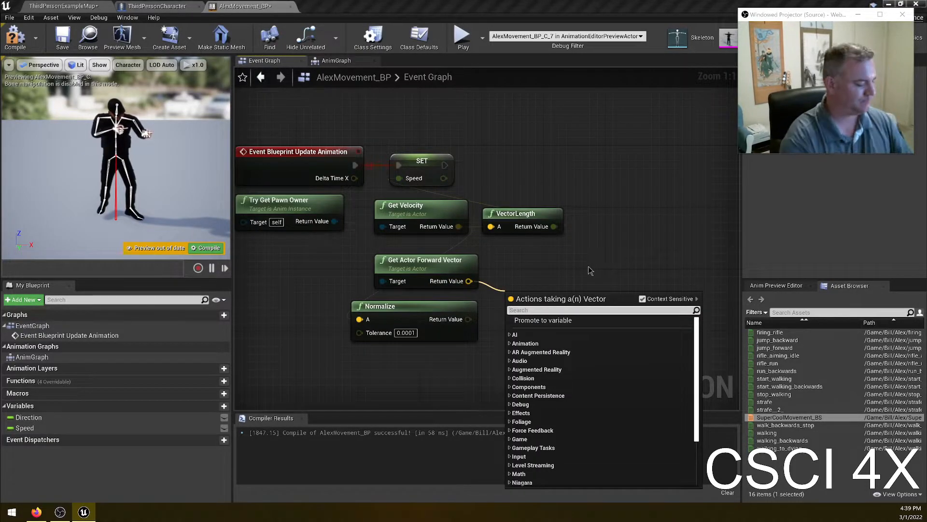
text(rotate)
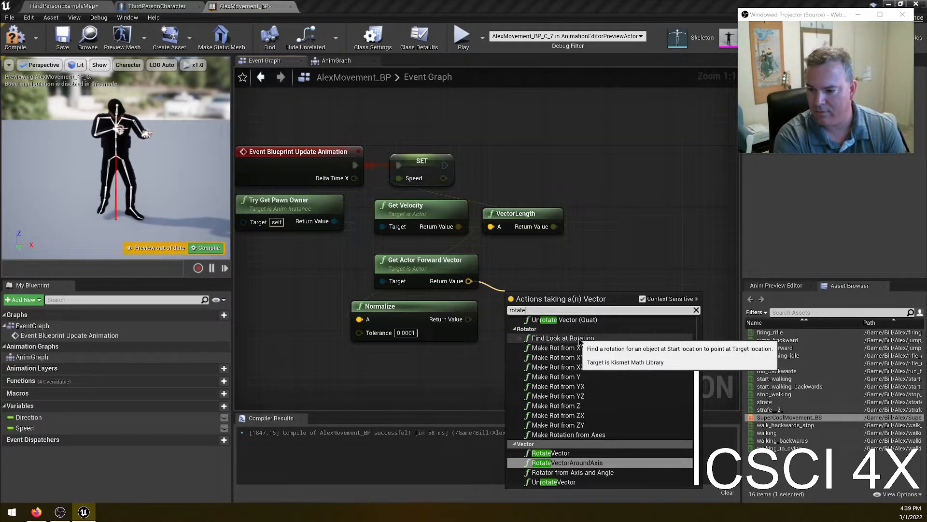
scroll(593, 347, up, 3)
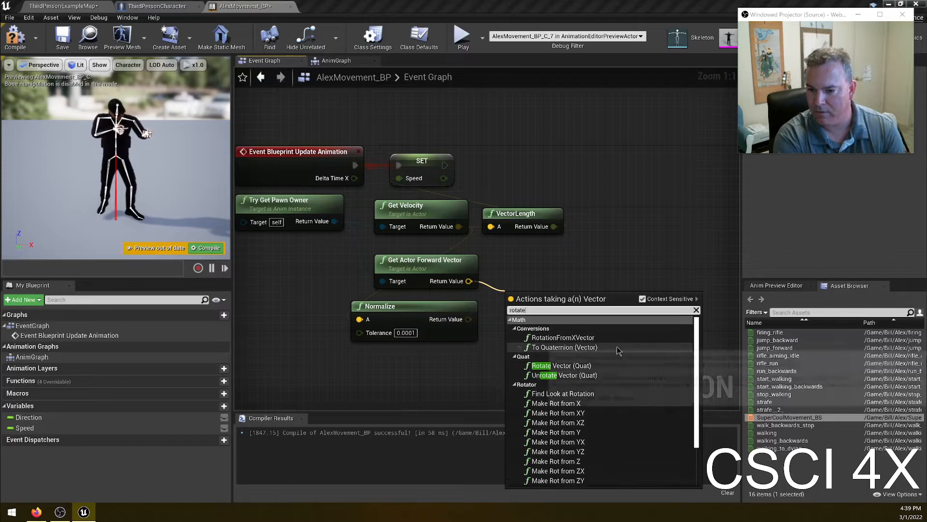
scroll(631, 354, down, 3)
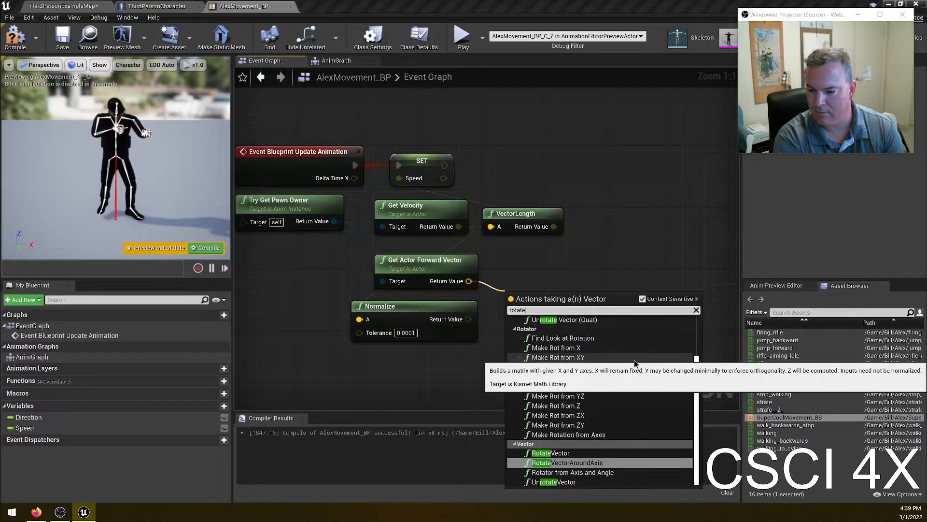
click(602, 454)
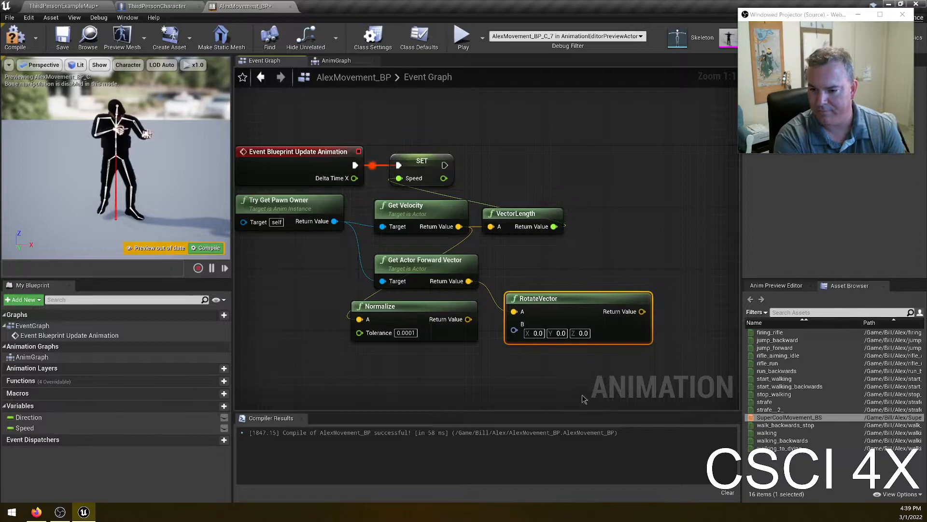
key(Delete)
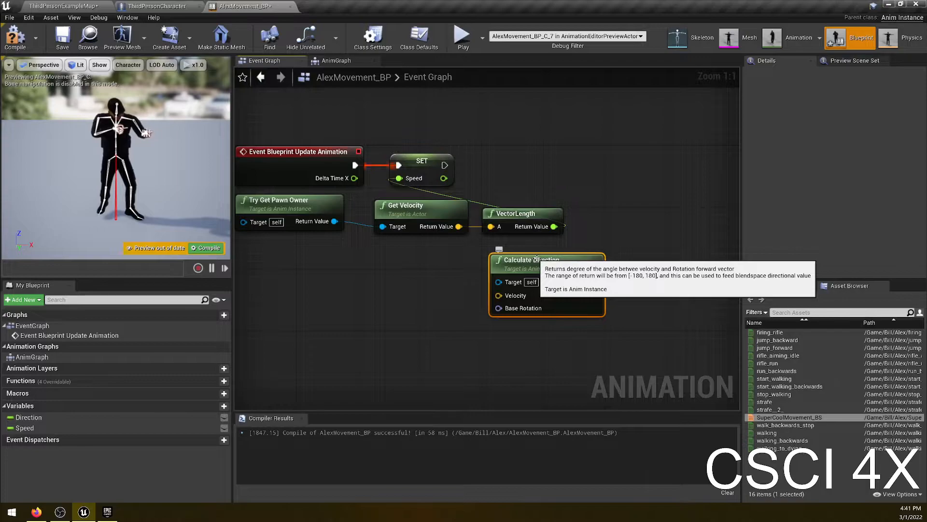
- Connect Get Velocity's return value to the Velocity input of the Calculate Direction node
click(357, 302)
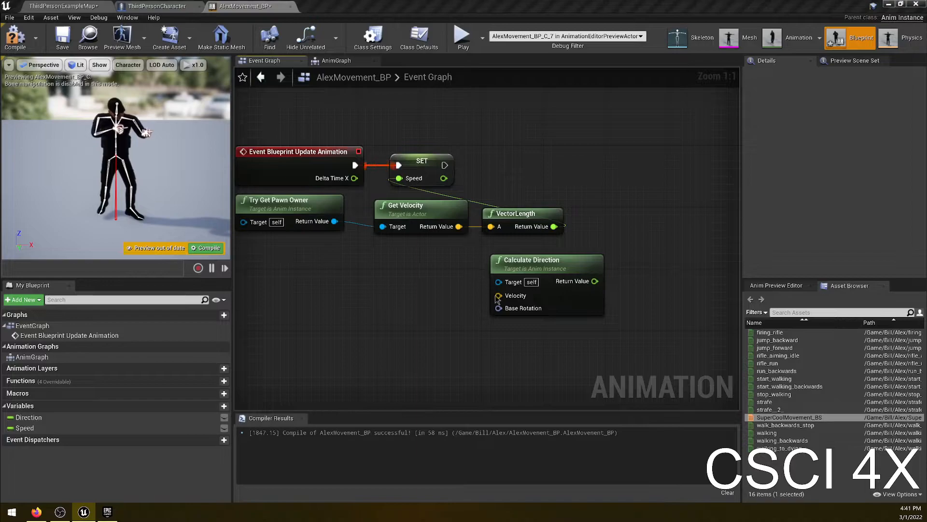
drag(459, 226, 499, 296)
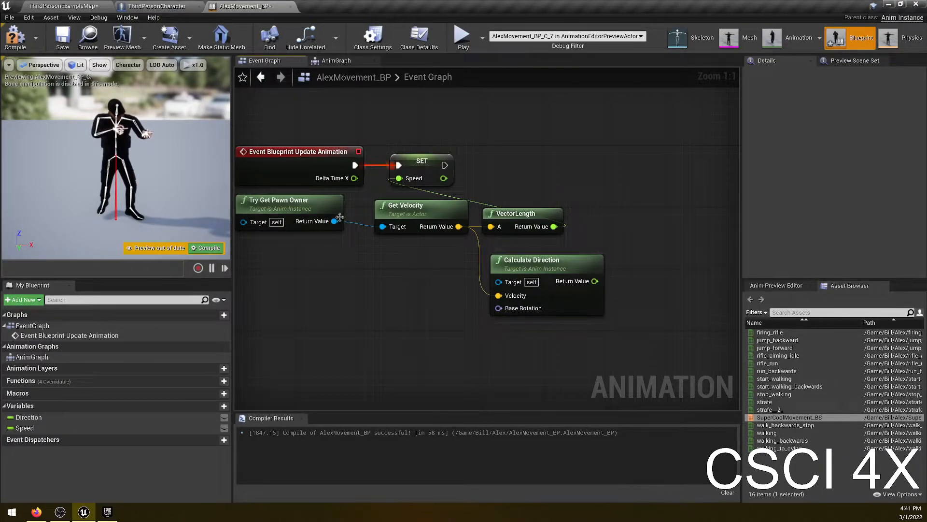
- Add a GetActorRotation node targeting the pawn owner
drag(335, 221, 377, 303)
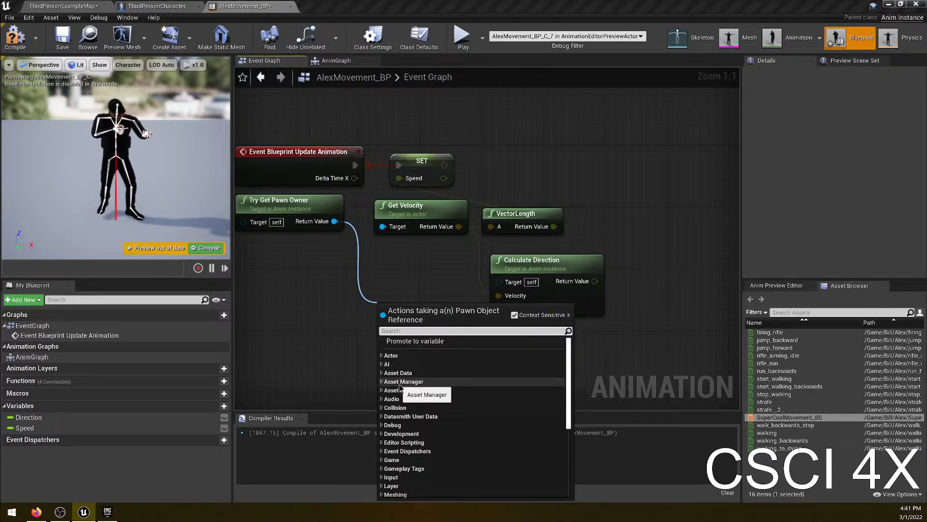
text(get rotatio)
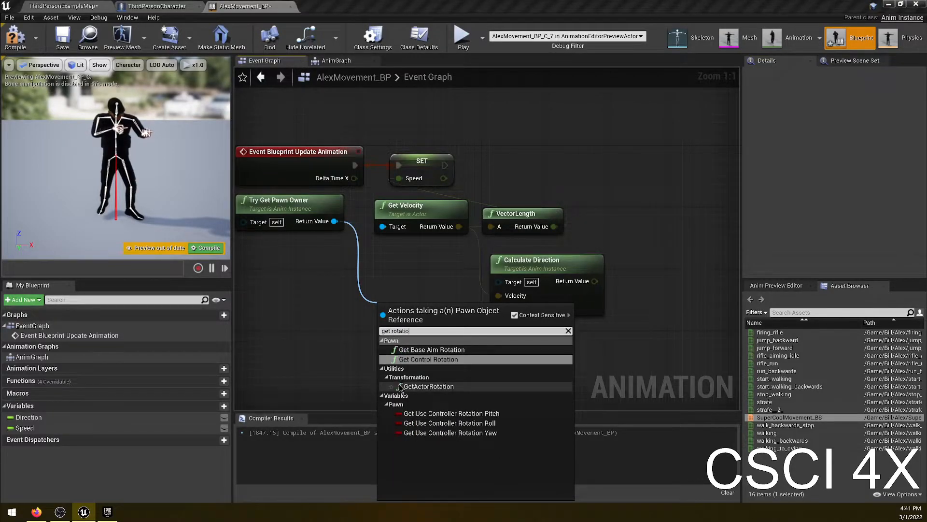
click(400, 387)
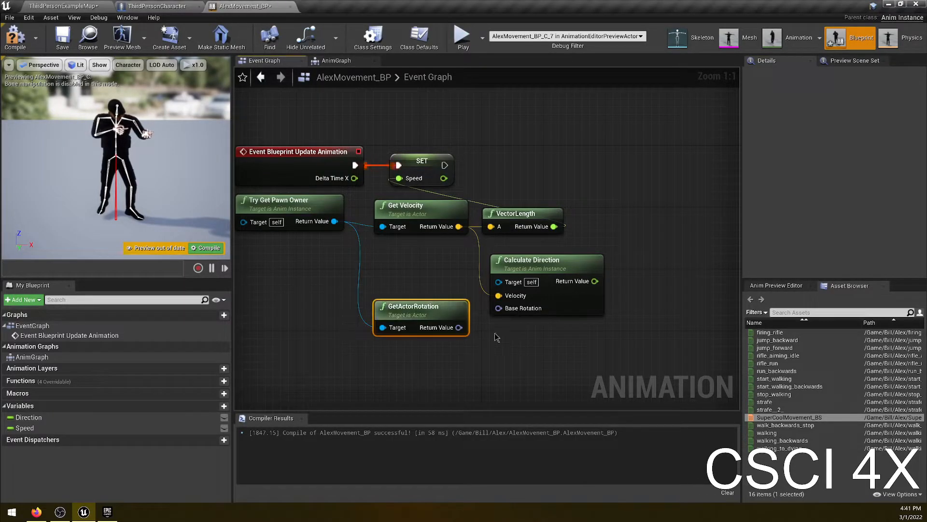
- Connect GetActorRotation's return value to the Base Rotation input of Calculate Direction
drag(458, 328, 499, 308)
drag(408, 307, 415, 293)
click(557, 257)
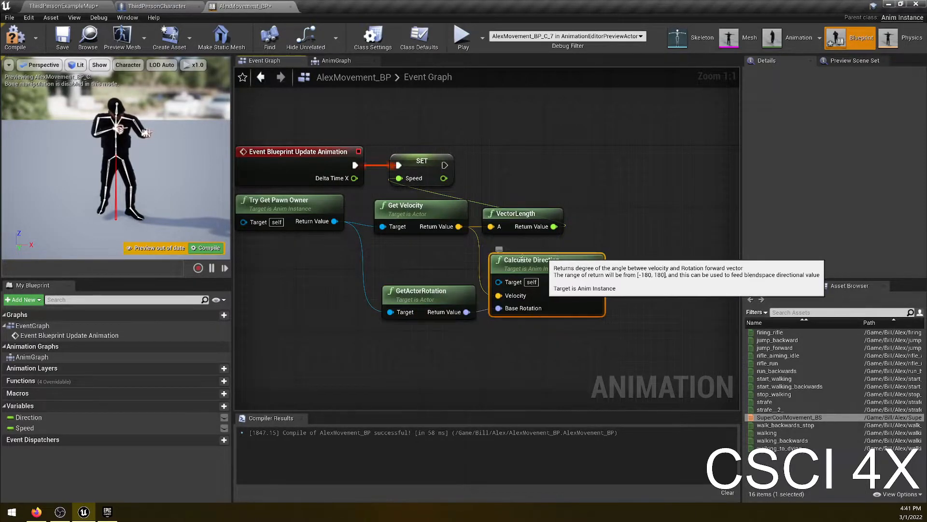
- Add a Set node for the Direction variable and chain its execution after the Speed setter
click(61, 511)
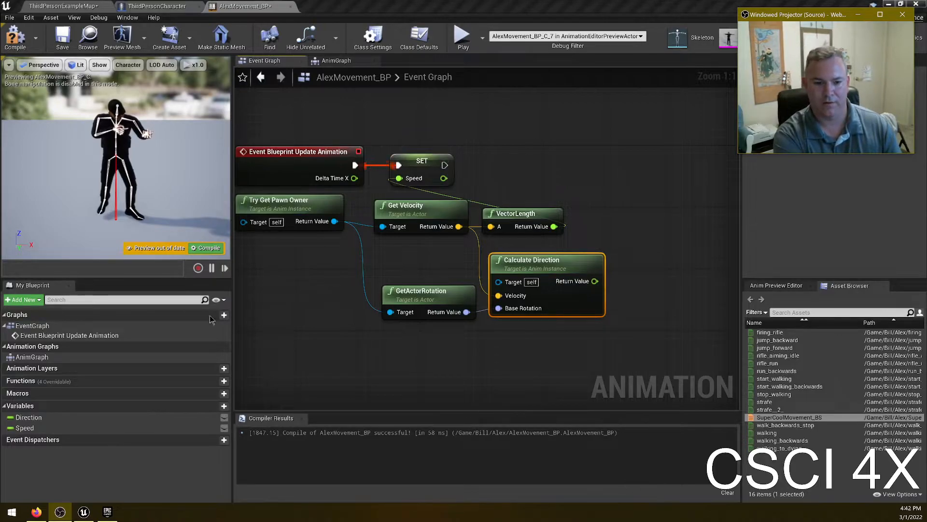
drag(29, 417, 518, 161)
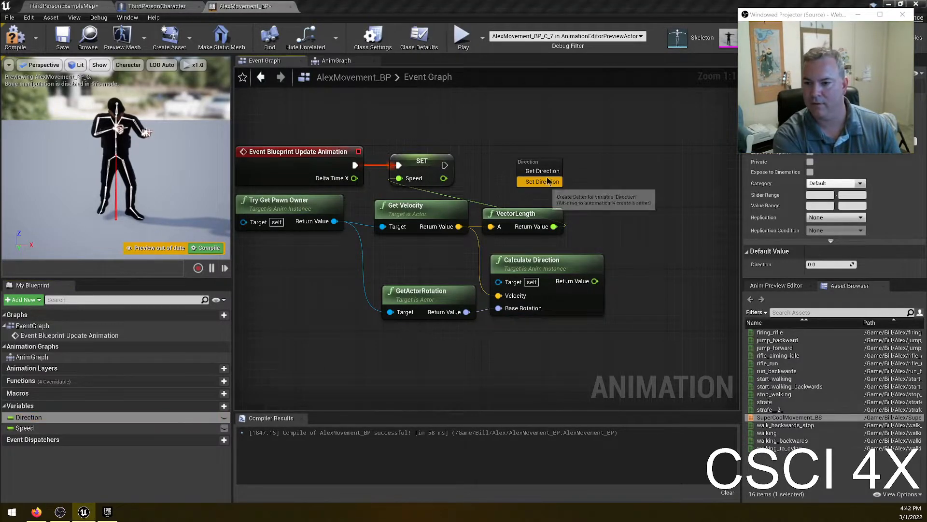
click(549, 181)
drag(444, 166, 528, 175)
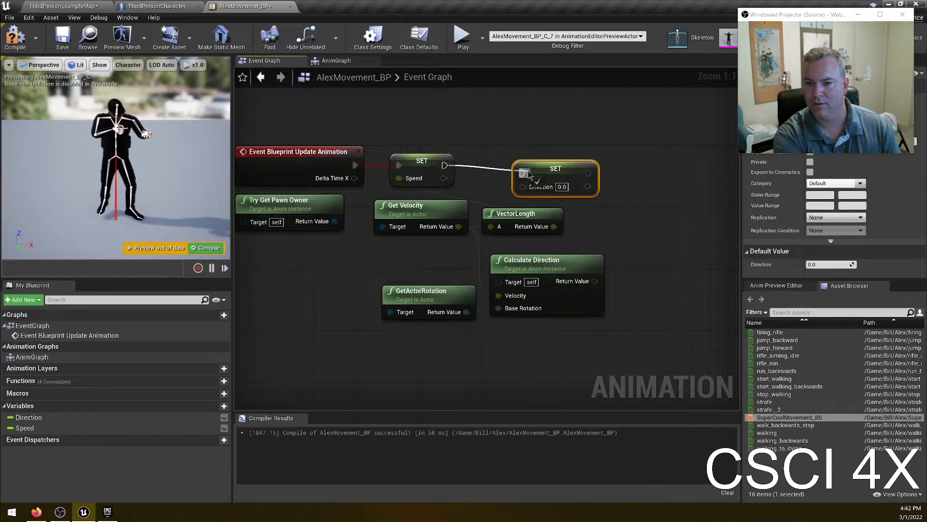
alt+click(445, 165)
drag(445, 165, 517, 162)
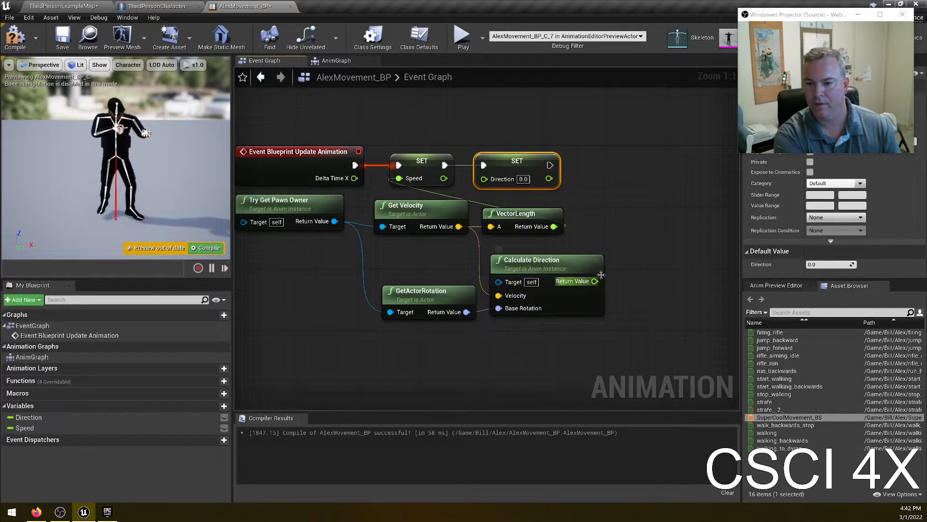
- Connect Calculate Direction's return value to the Direction setter's input, then compile and save the blueprint
drag(594, 281, 484, 179)
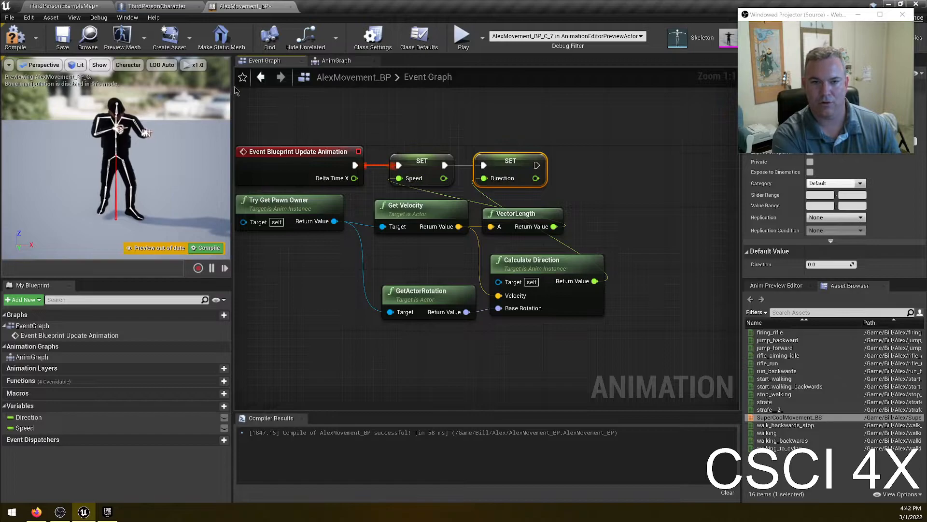
click(15, 37)
click(63, 36)
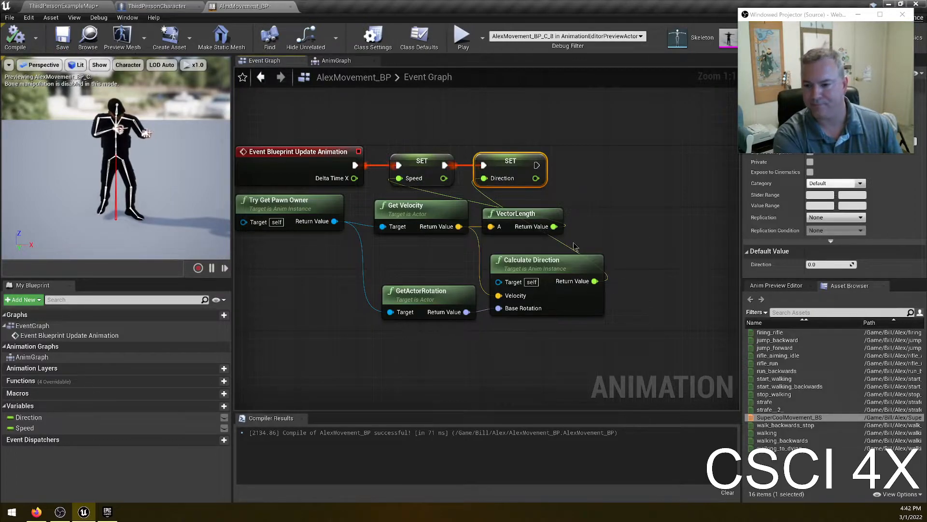
- Play the level and walk the character in different directions to test the locomotion animations
click(568, 248)
drag(621, 246, 590, 328)
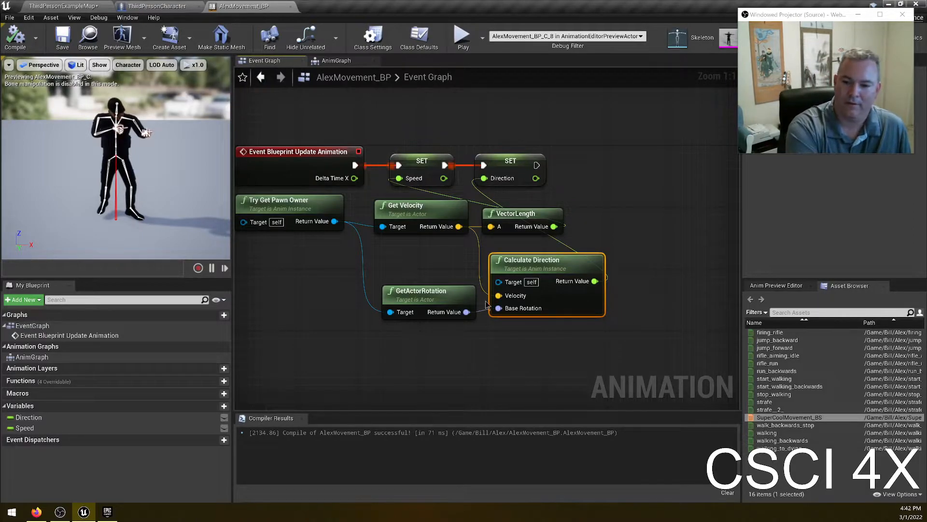
click(66, 6)
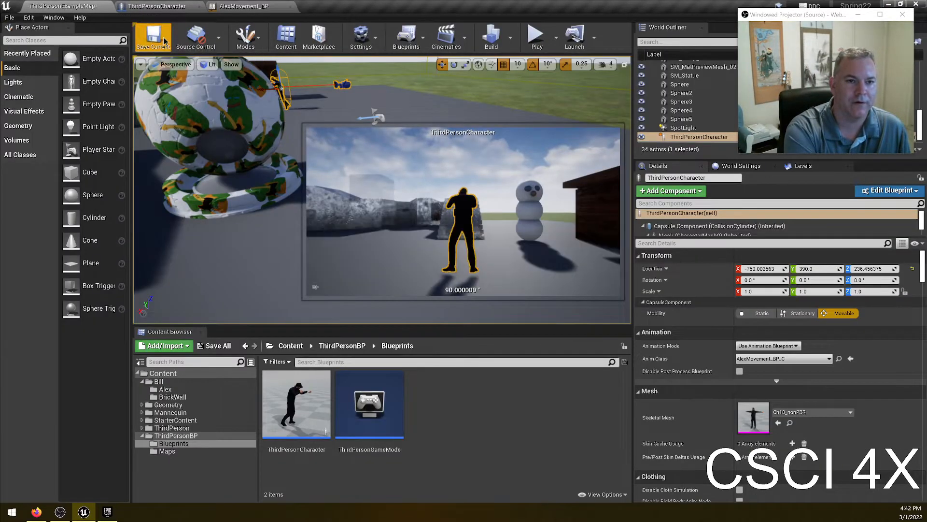
click(536, 36)
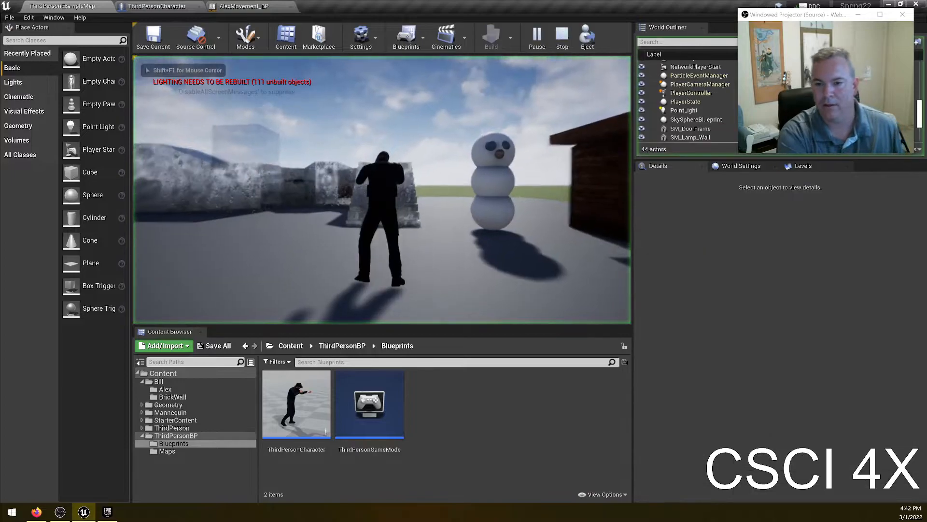
key(w)
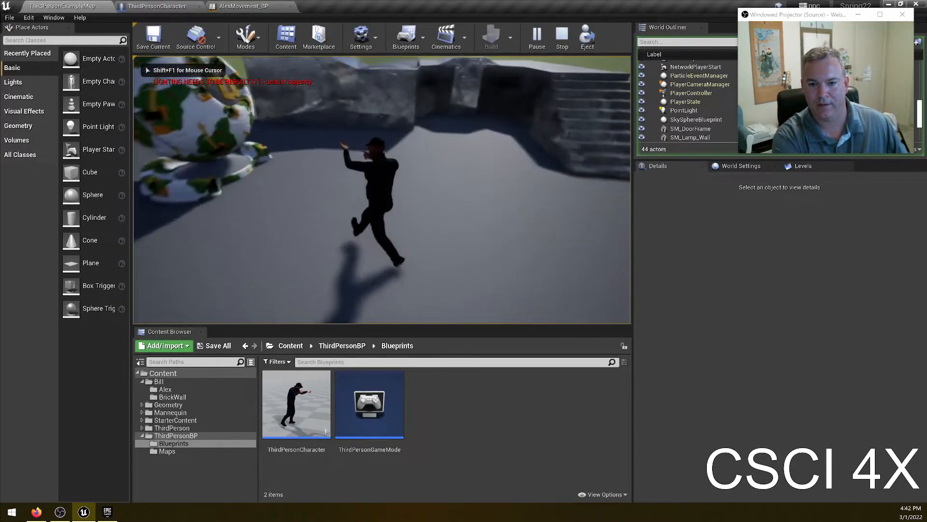
key(w)
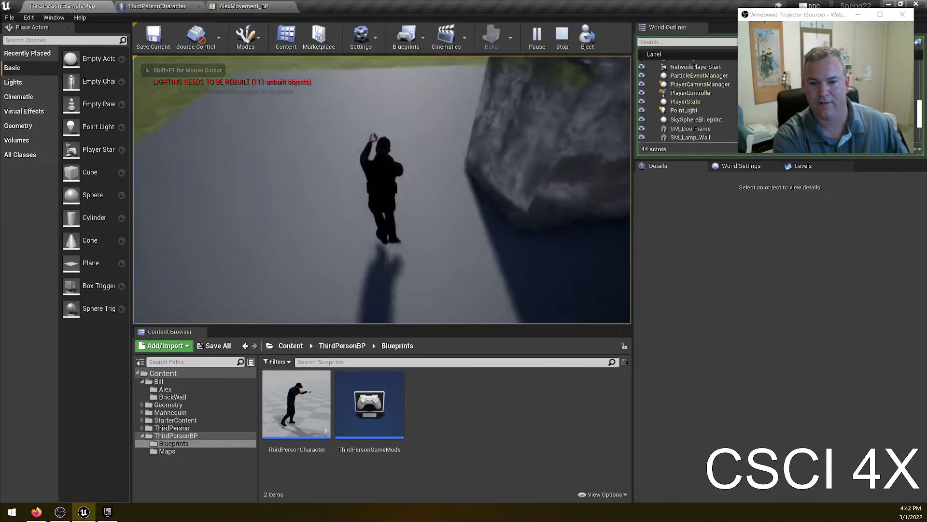
key(w)
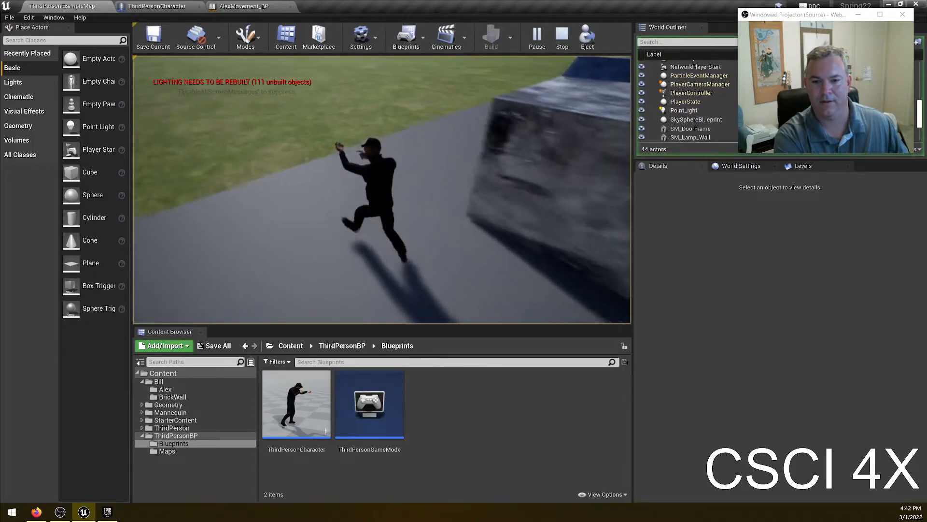
key(a)
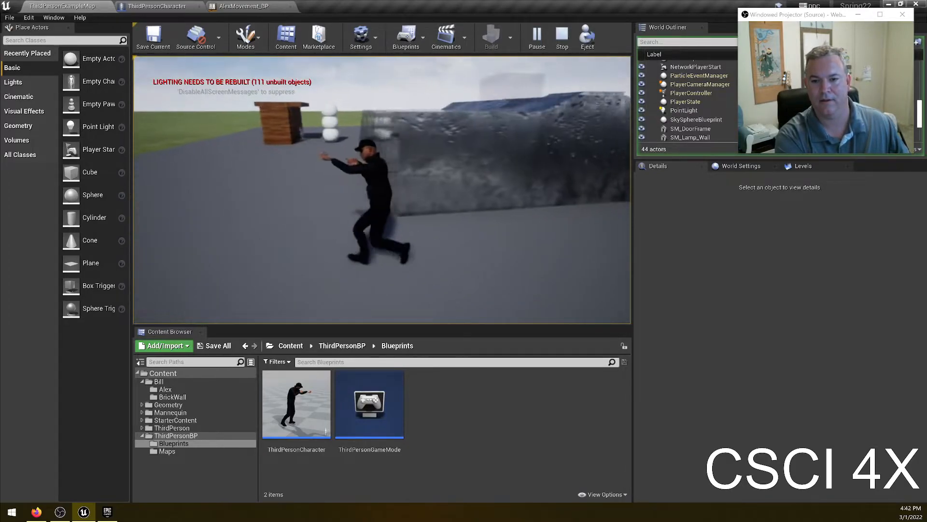
key(s)
key(w)
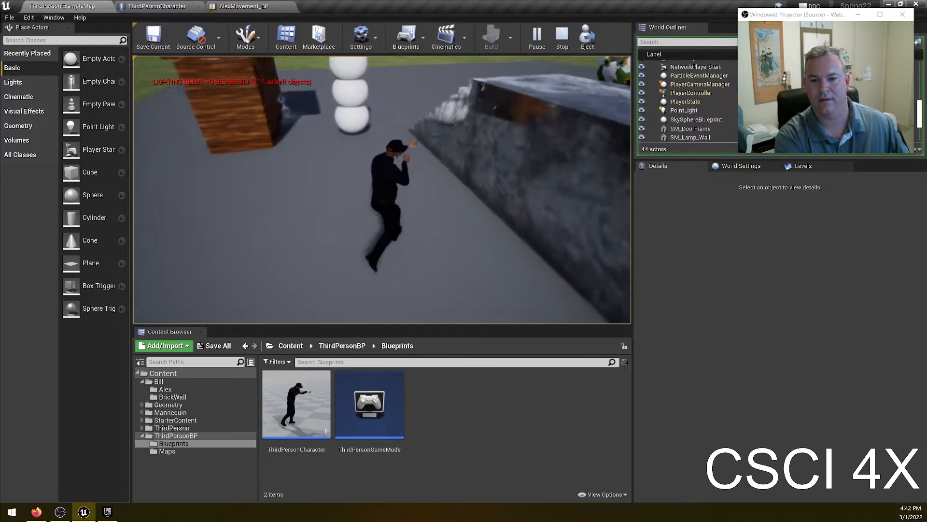
key(w)
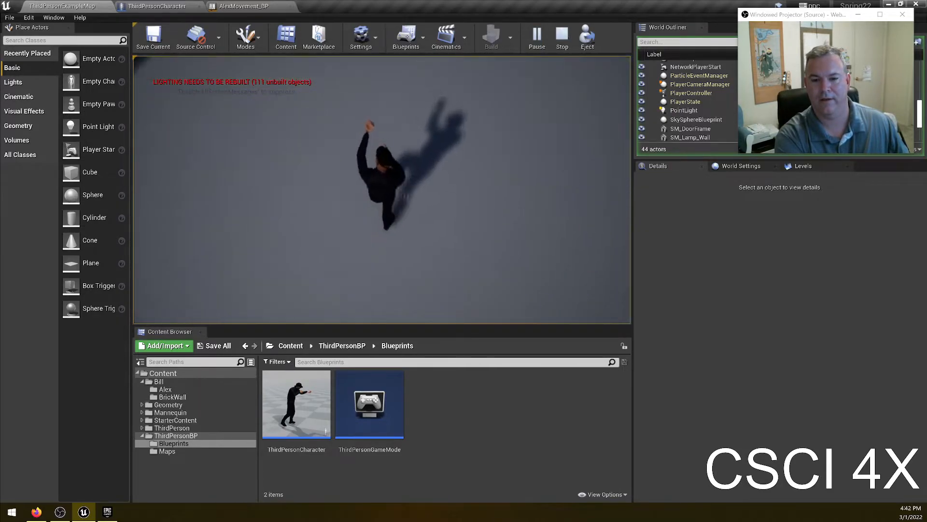
key(w)
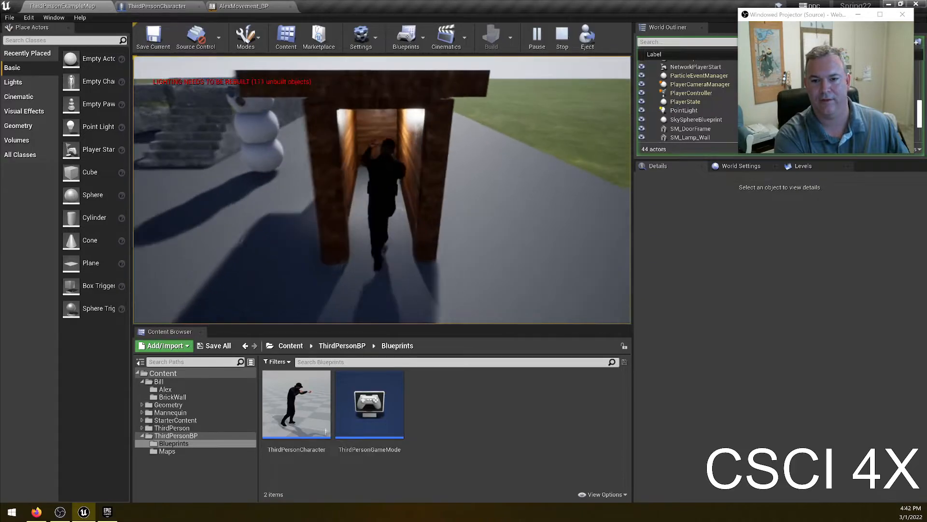
key(s)
key(a)
key(w)
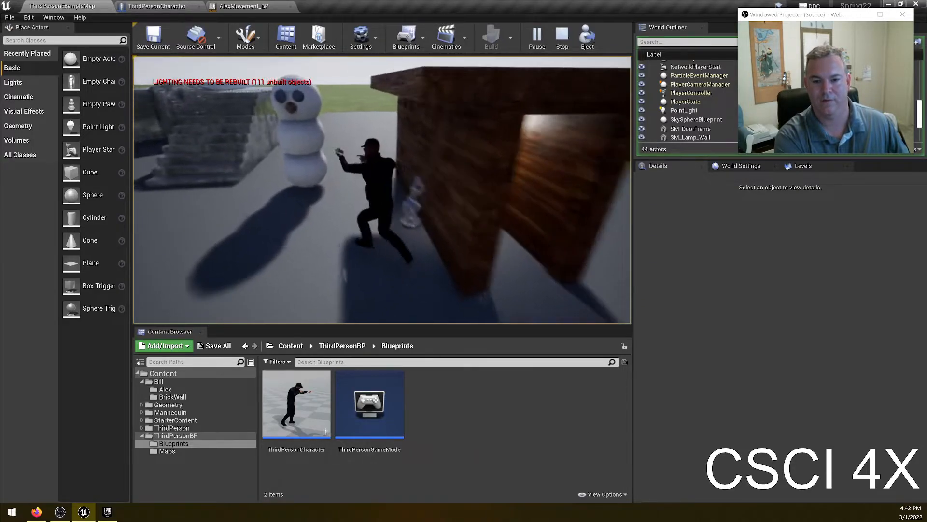
key(a)
key(w)
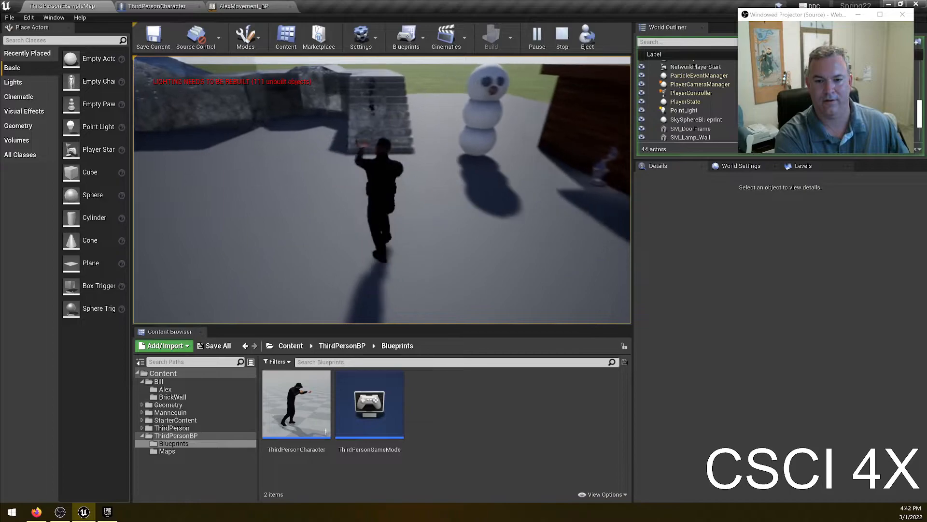
key(w)
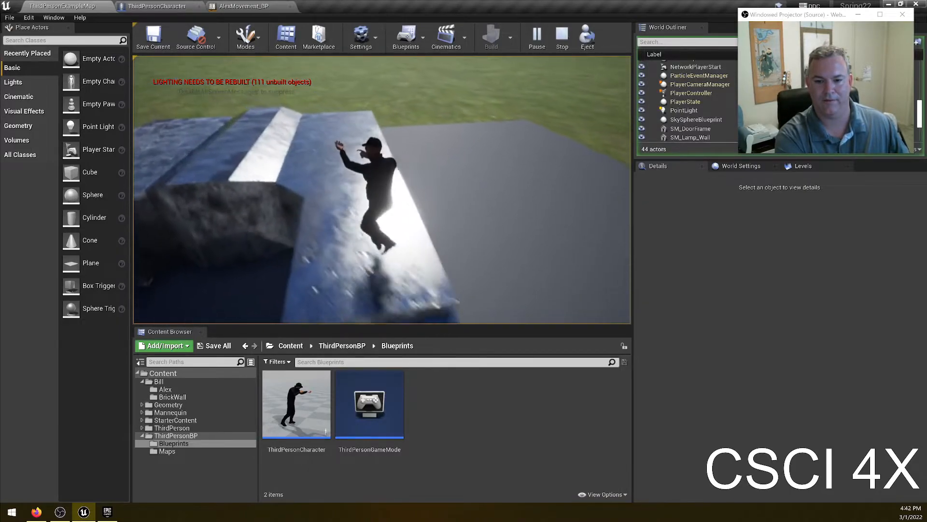
key(s)
key(w)
key(w)
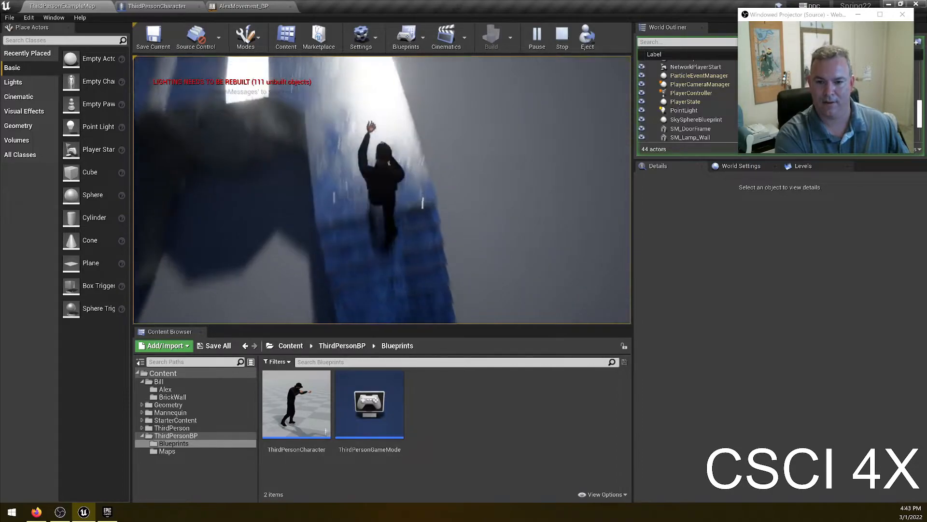
key(Escape)
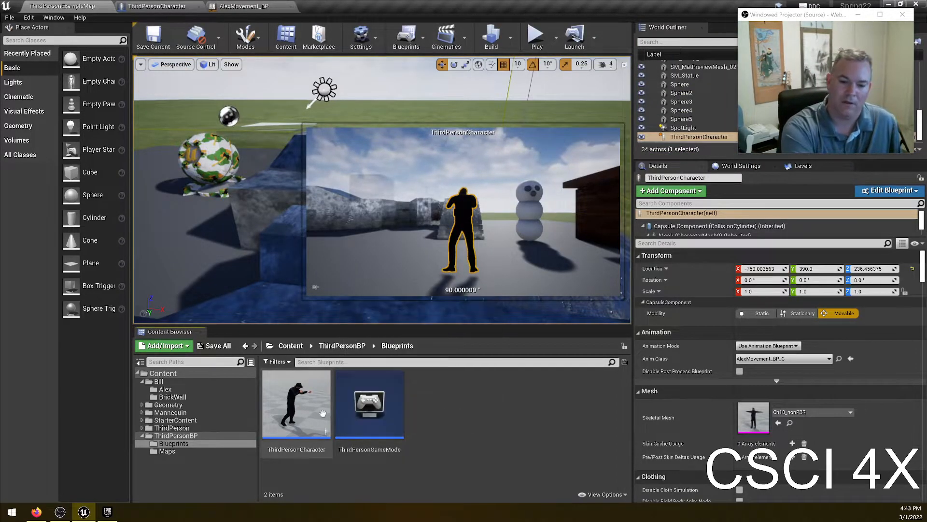
click(279, 404)
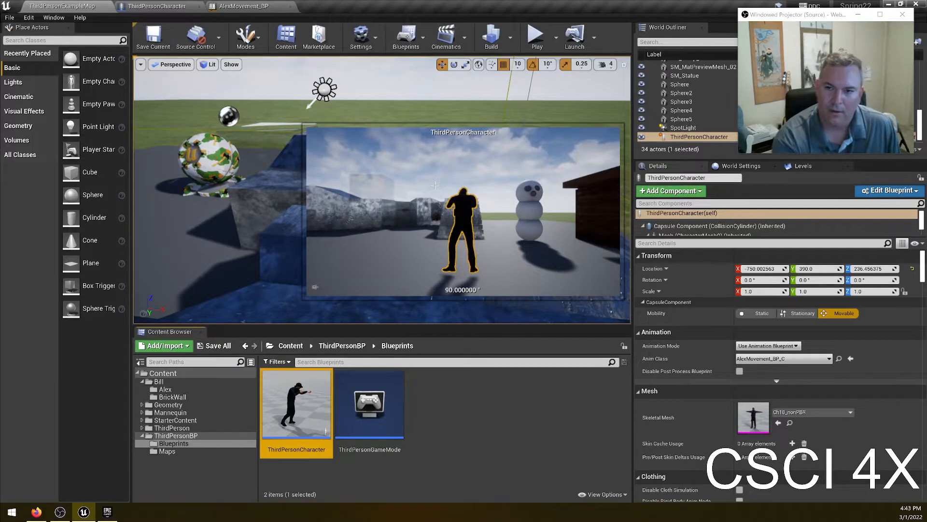
click(472, 450)
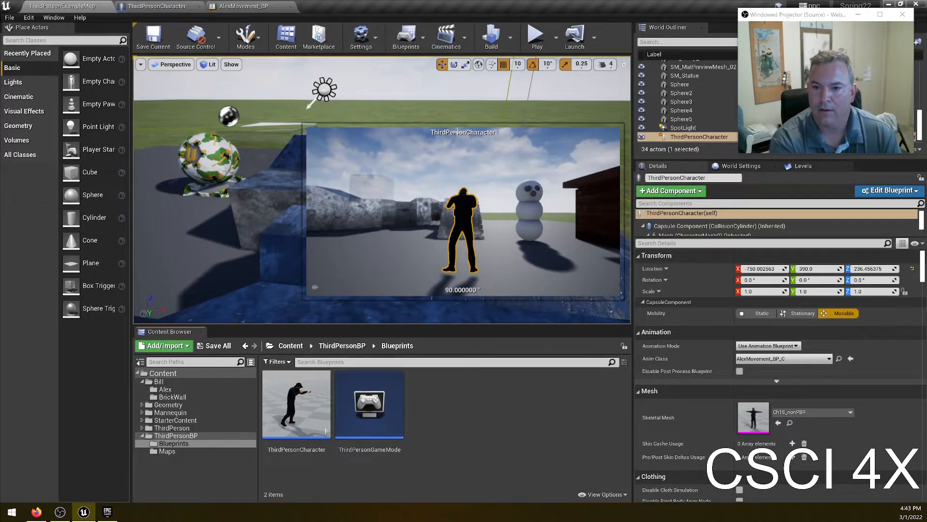
right_click(440, 111)
click(352, 112)
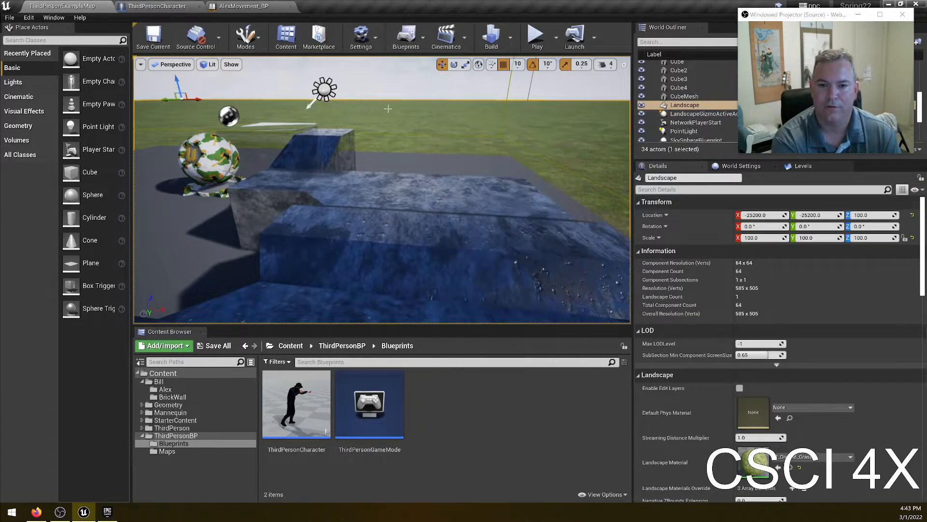
key(Escape)
right_drag(438, 140, 457, 168)
key(w)
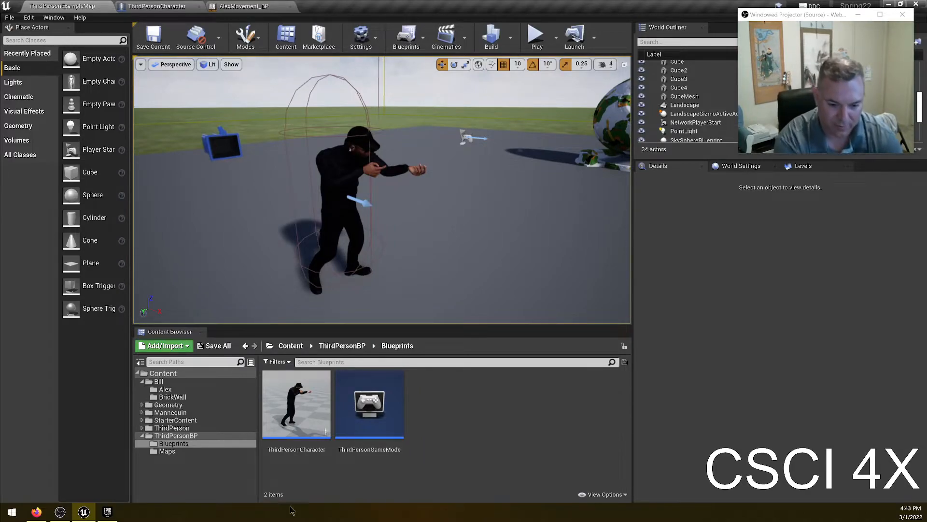
- Open the SuperCoolMovement_BS blend space from the Alex folder and move its preview point across directions
click(165, 389)
scroll(564, 414, down, 3)
scroll(563, 414, down, 8)
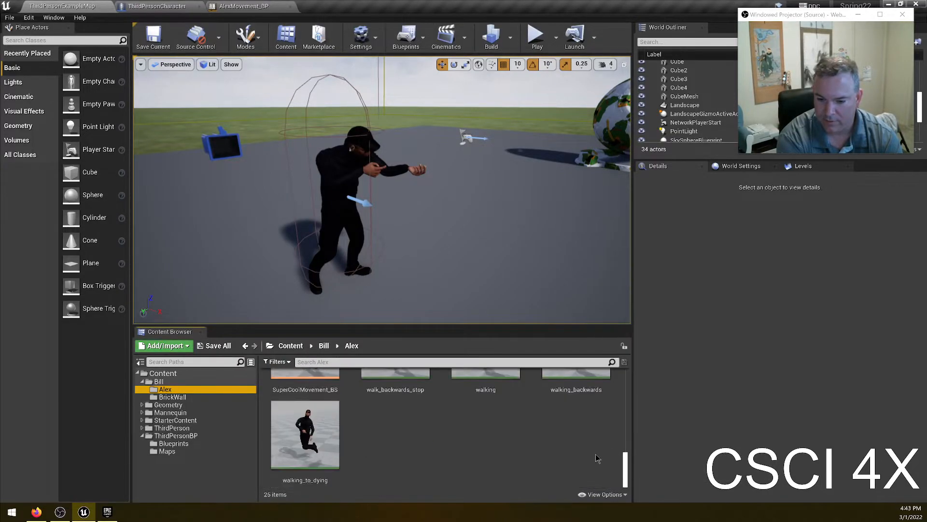
double_click(305, 386)
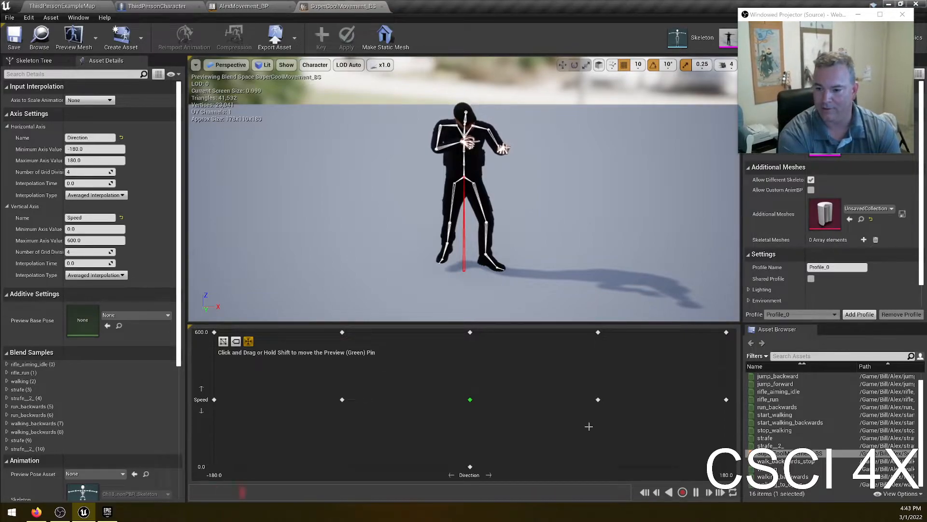
drag(473, 404, 599, 402)
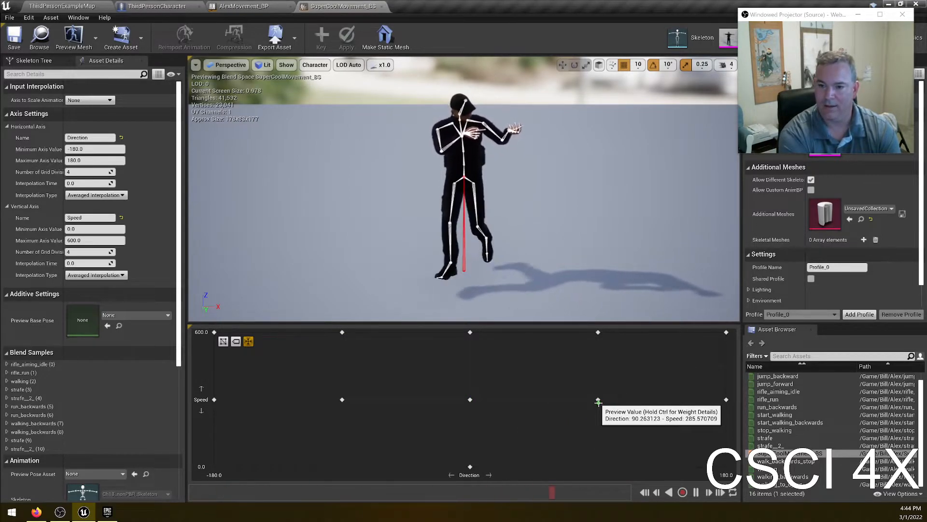
drag(598, 402, 734, 399)
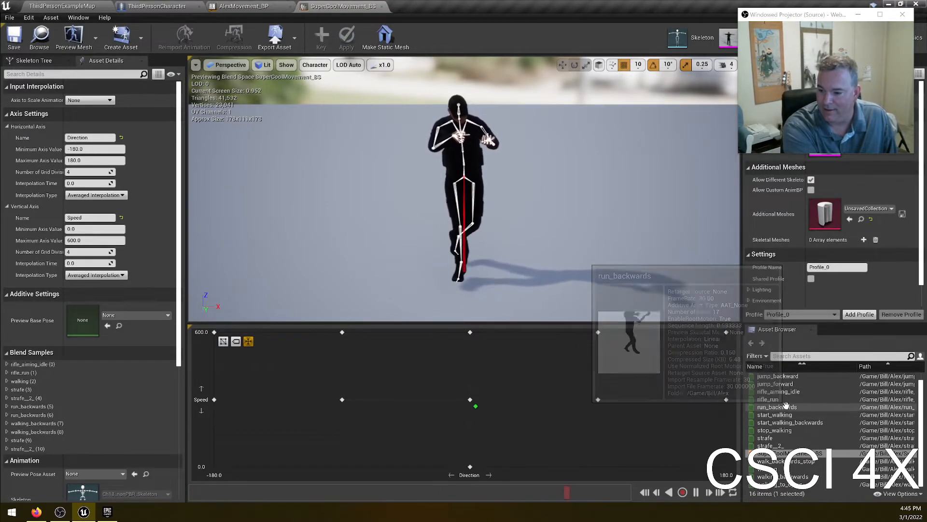
- Try placing the firing_rifle animation in the blend space grid, then delete that sample
scroll(788, 387, up, 1)
drag(771, 375, 598, 365)
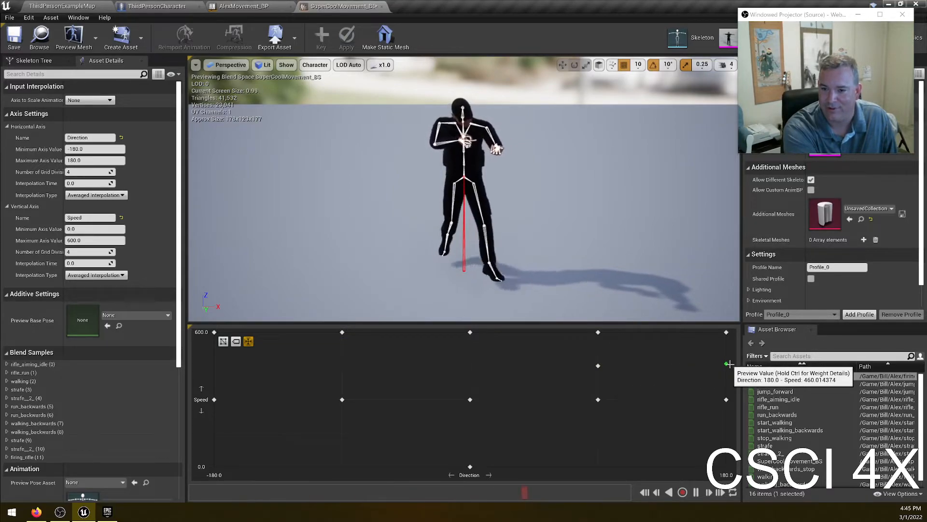
click(598, 366)
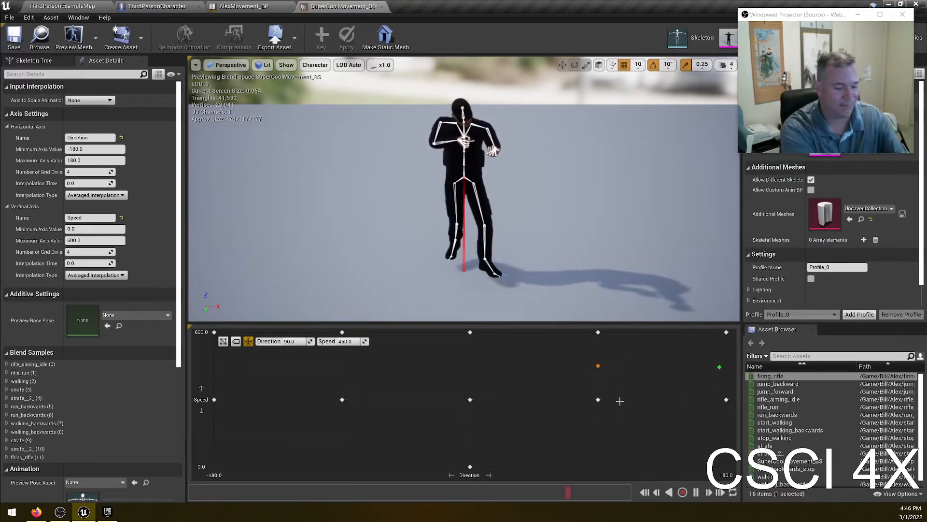
key(Delete)
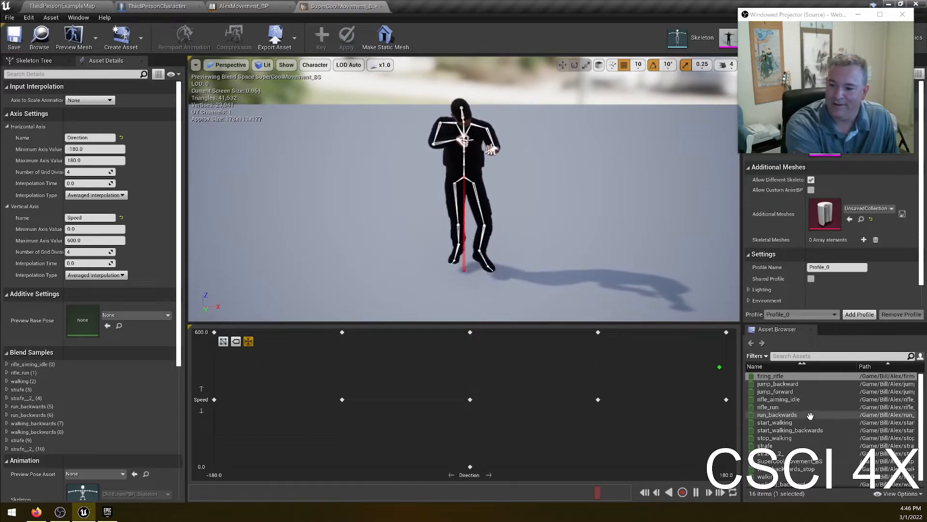
- Add the walking_to_dying animation as a sample at about Direction -90, Speed 150 and preview it
scroll(783, 434, down, 1)
drag(775, 483, 357, 439)
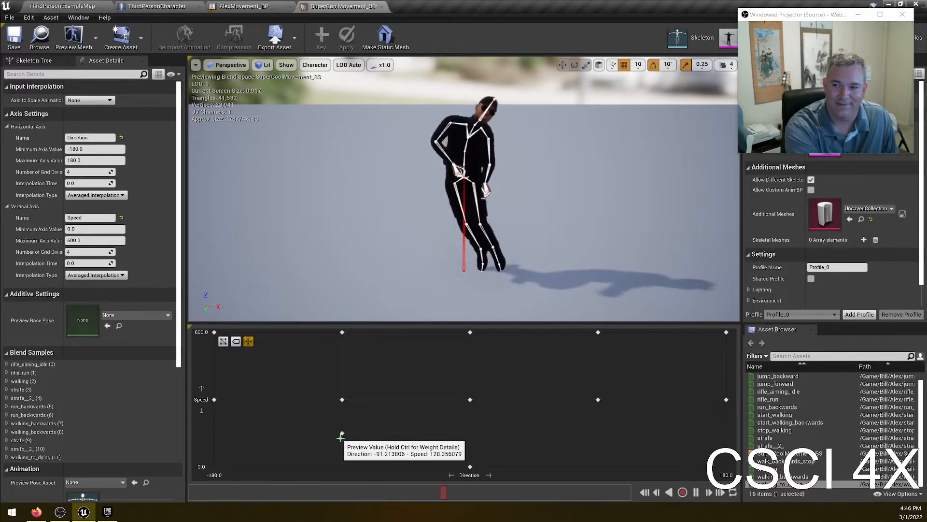
drag(340, 438, 368, 438)
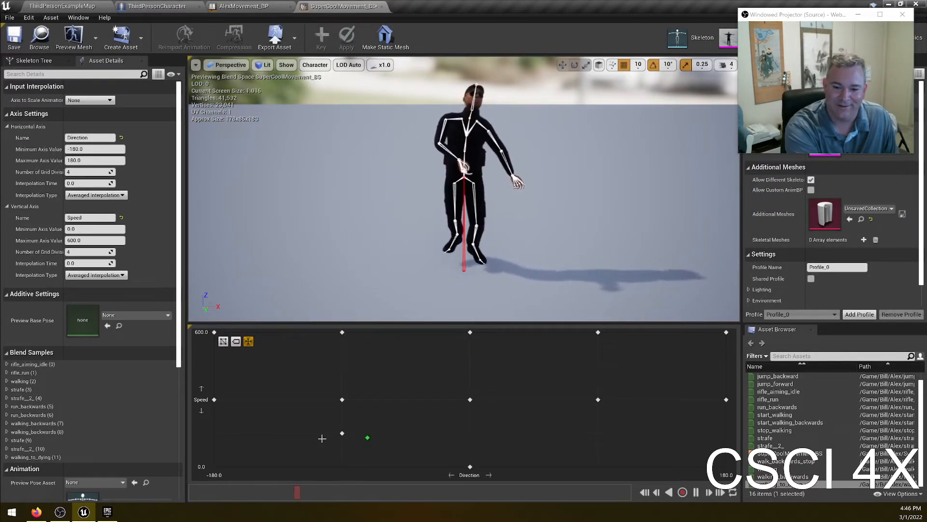
- Delete the walking_to_dying sample from the blend space grid
click(342, 434)
key(Delete)
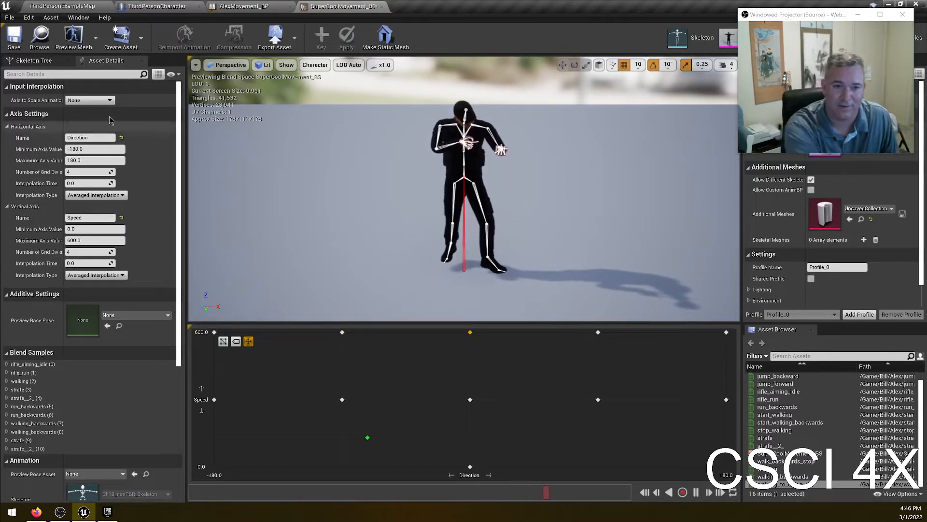
- Switch to AlexMovement_BP and tidy the Event Graph by repositioning the Get Velocity, VectorLength and GetActorRotation nodes
click(242, 7)
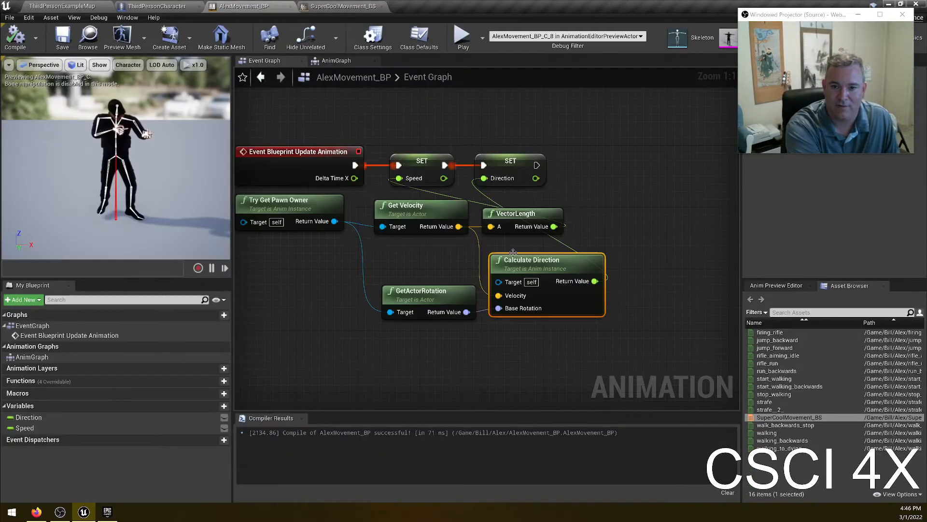
click(336, 60)
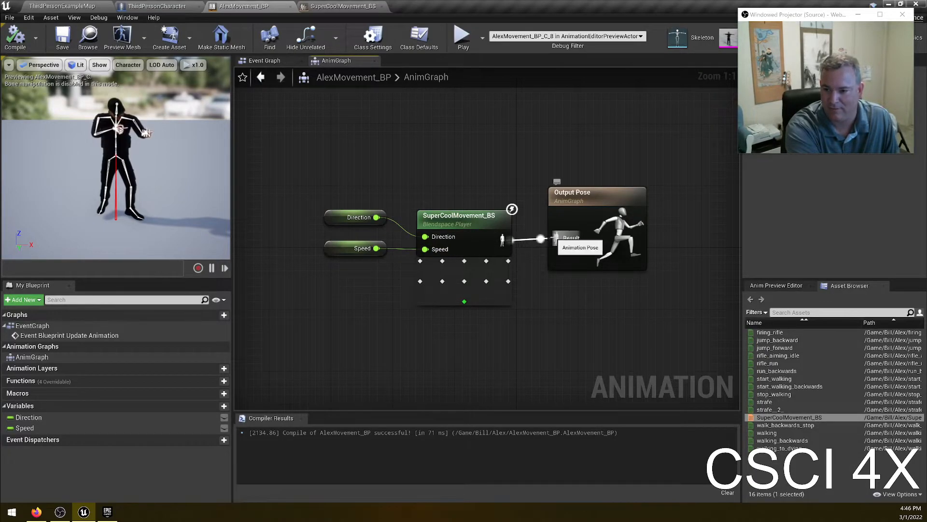
drag(310, 172, 408, 263)
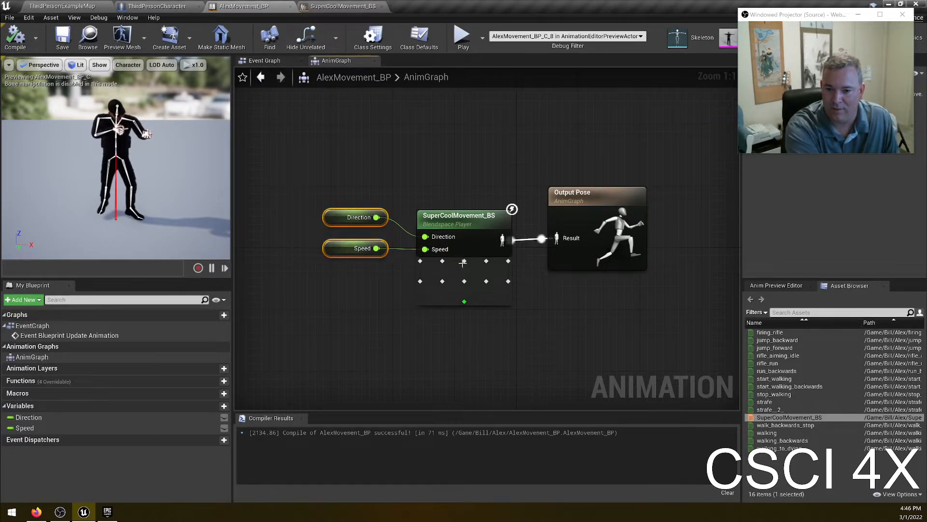
click(266, 63)
right_drag(323, 296, 367, 308)
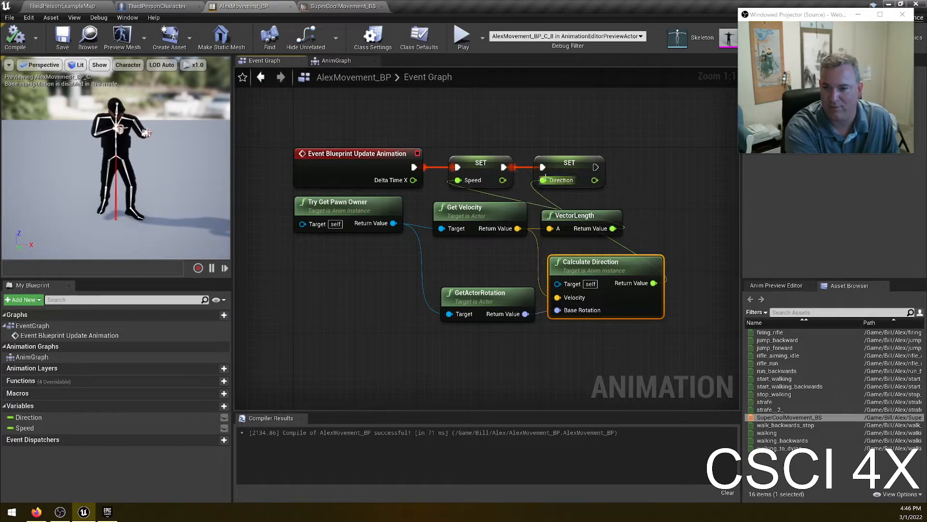
click(471, 213)
drag(474, 211, 467, 211)
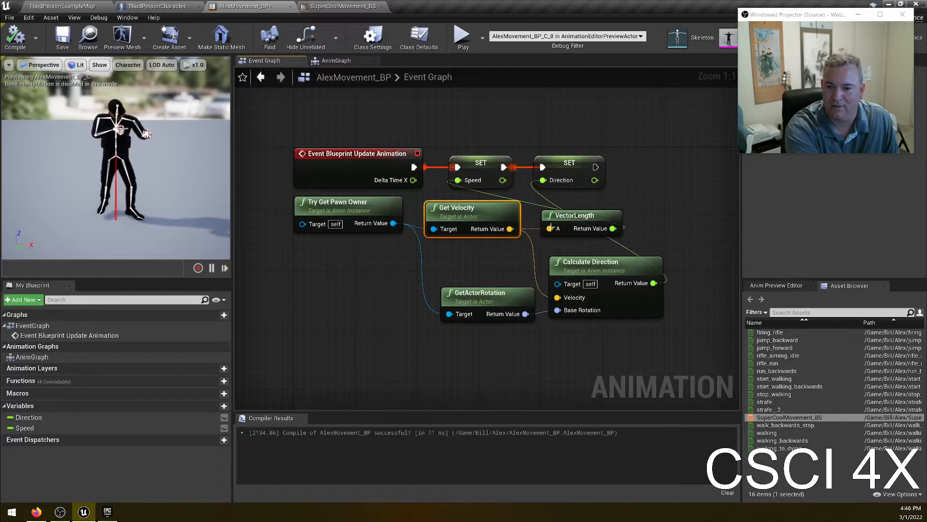
click(564, 217)
drag(453, 251, 559, 313)
click(555, 156)
drag(464, 267, 556, 344)
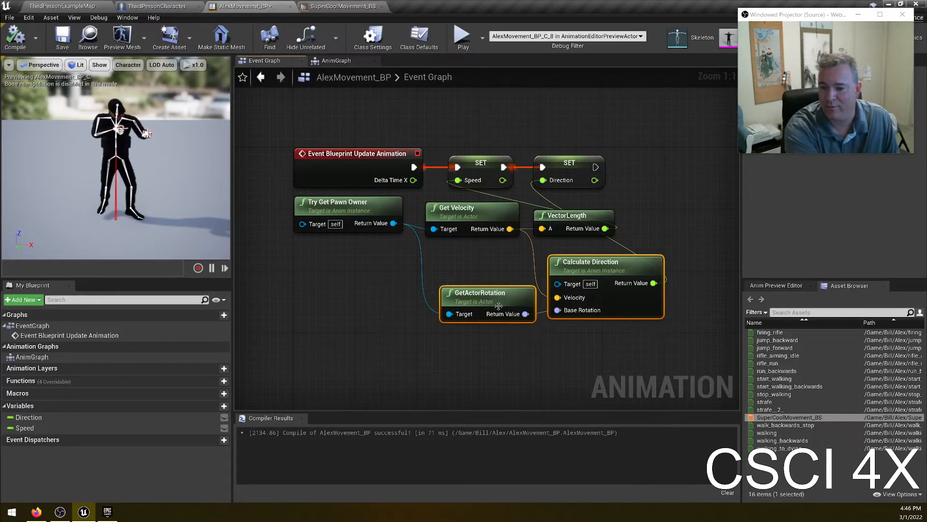
click(460, 305)
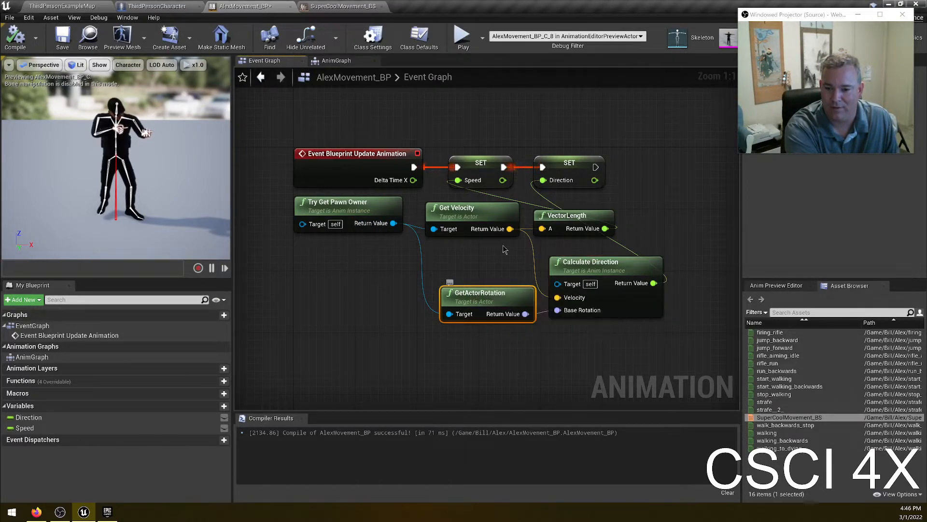
click(475, 209)
click(598, 263)
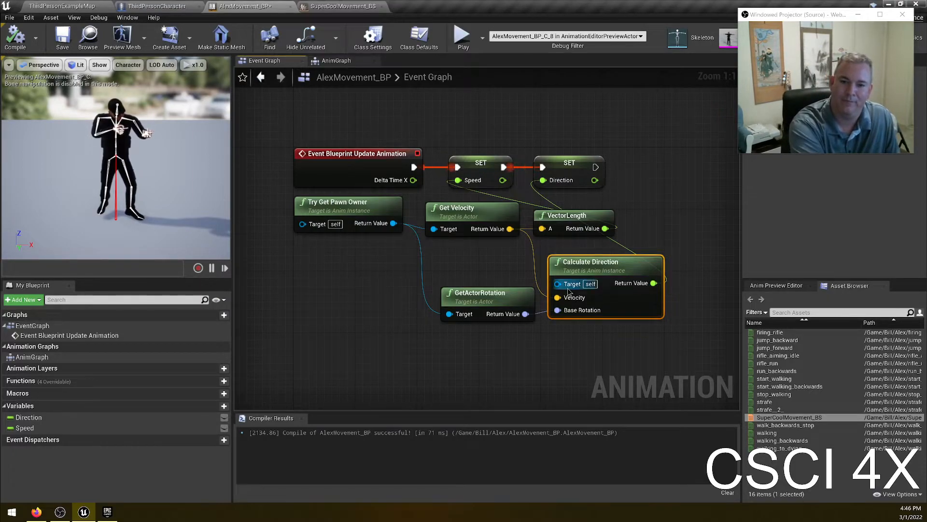
- Compile and save AlexMovement_BP, then close the blend space and ThirdPersonCharacter editor tabs
click(16, 38)
click(63, 39)
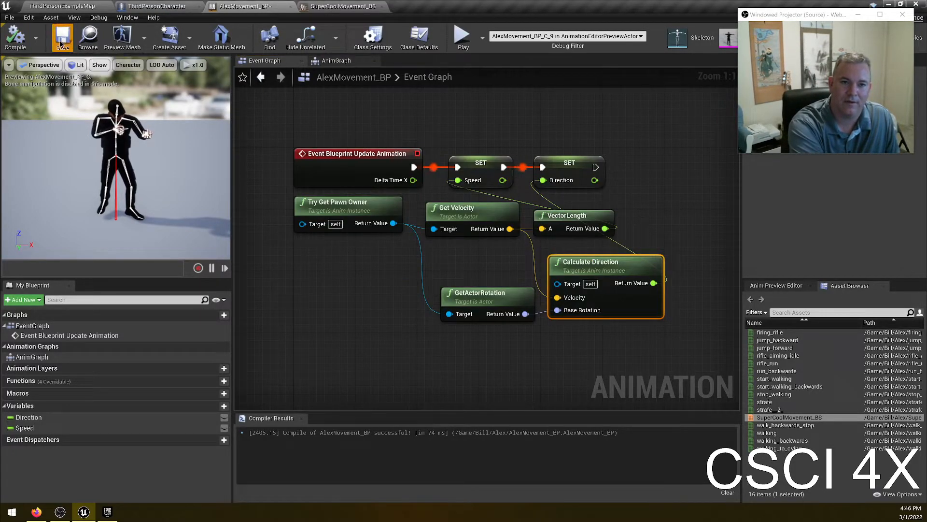
click(291, 7)
click(291, 6)
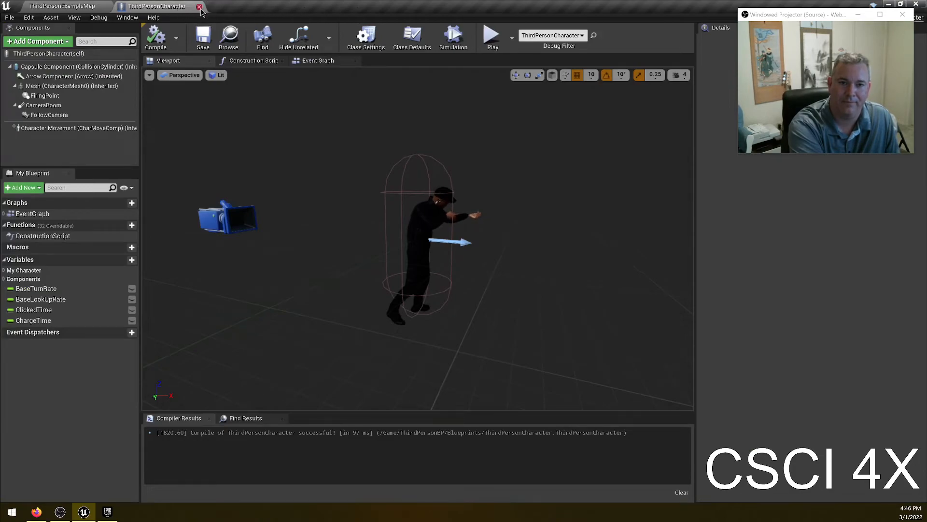
click(199, 7)
- Play the level and run, strafe and jump the character around to test the locomotion blending
click(535, 34)
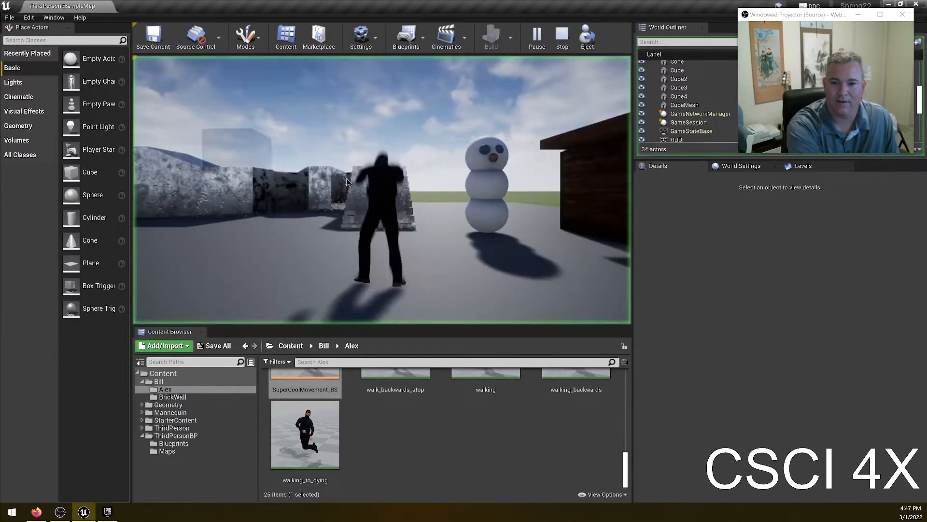
key(w)
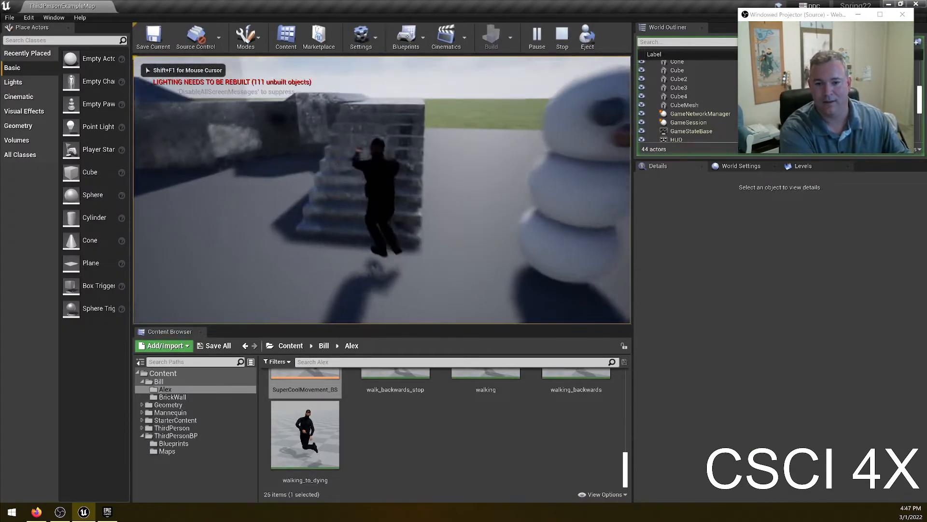
key(w)
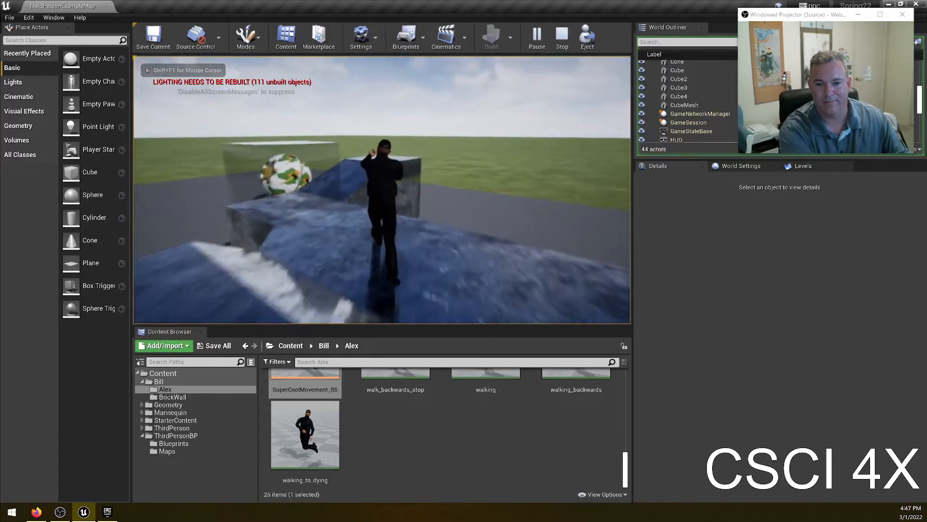
key(w)
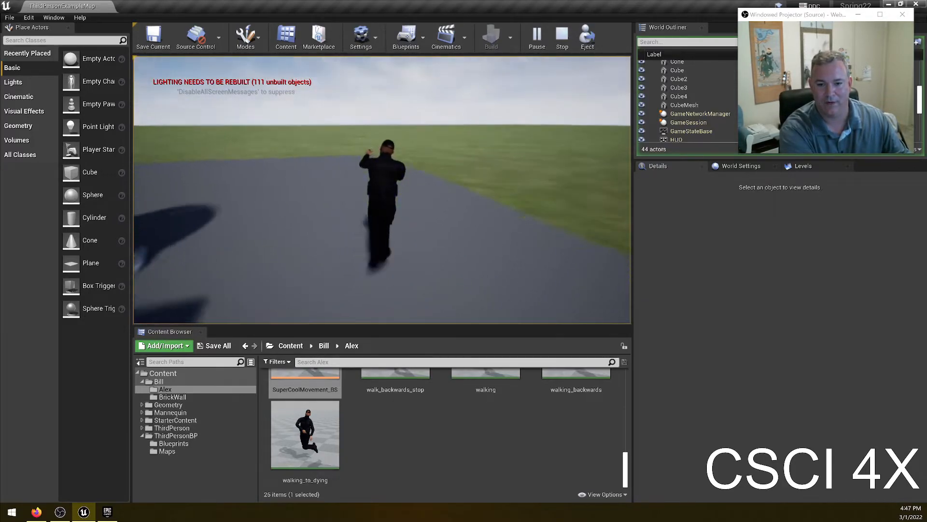
key(w)
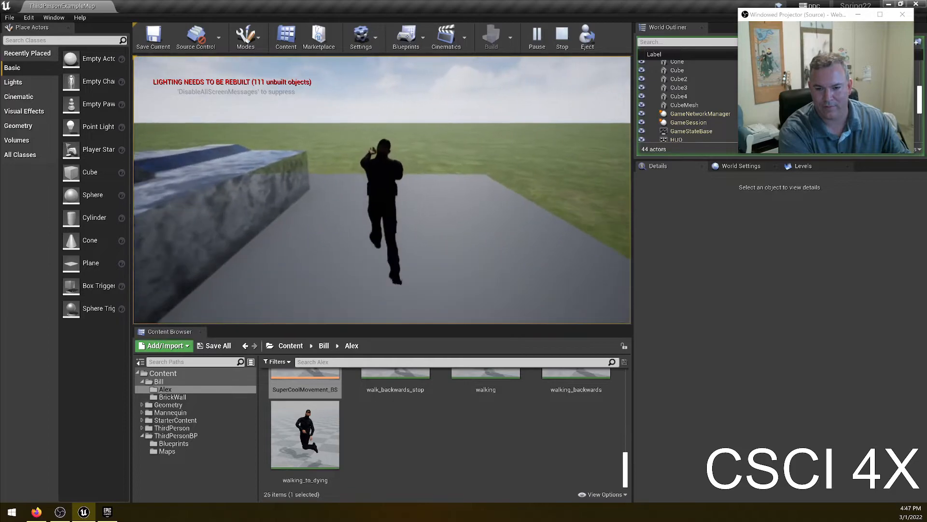
key(d)
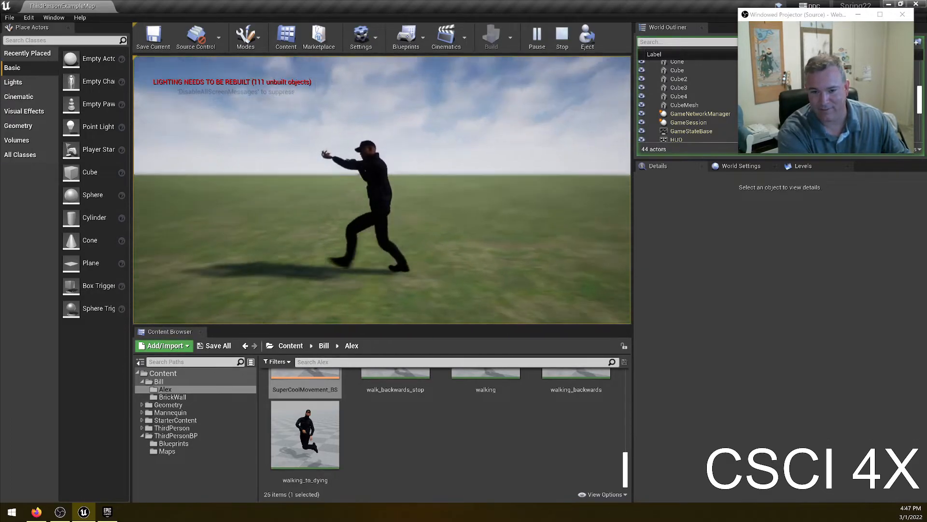
key(w)
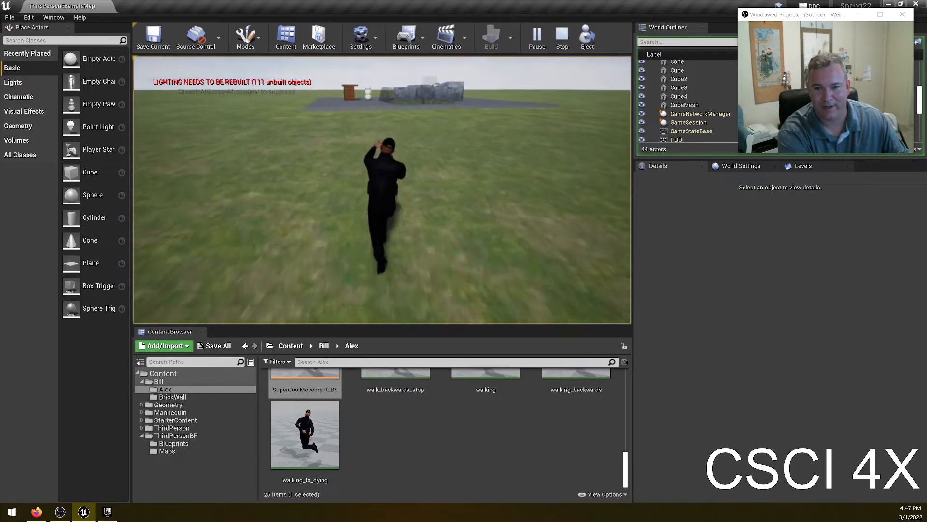
key(a)
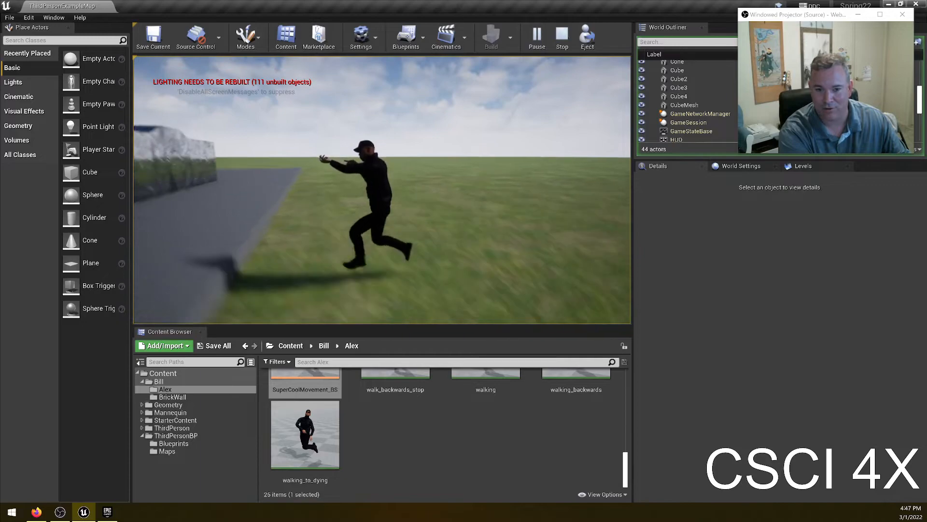
key(w)
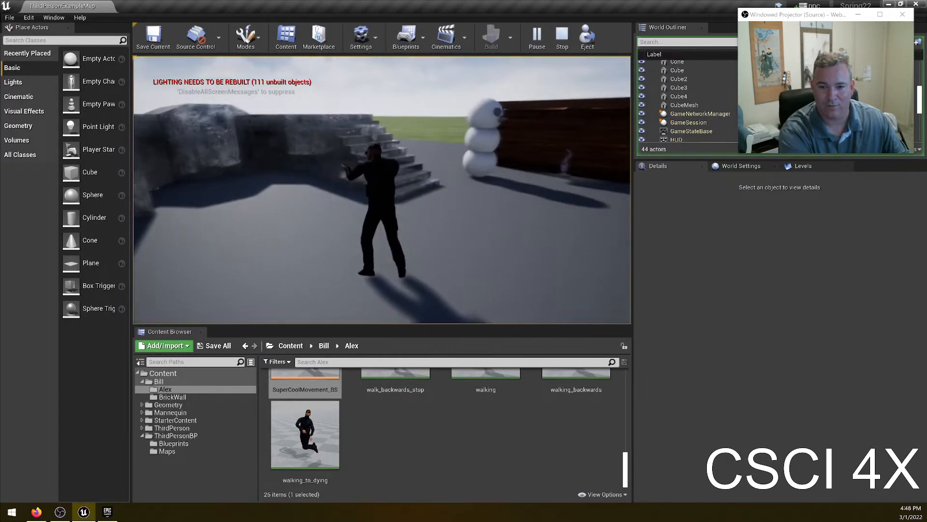
key(d)
key(w)
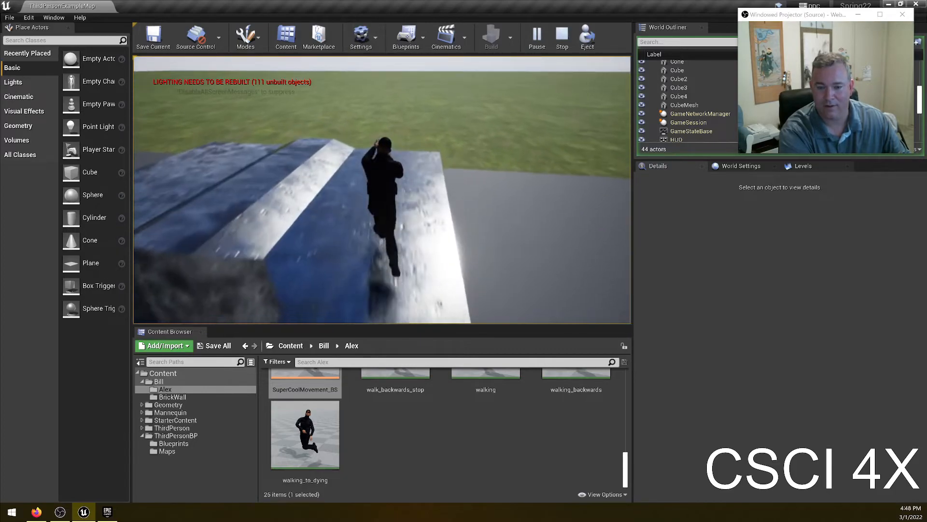
key(w)
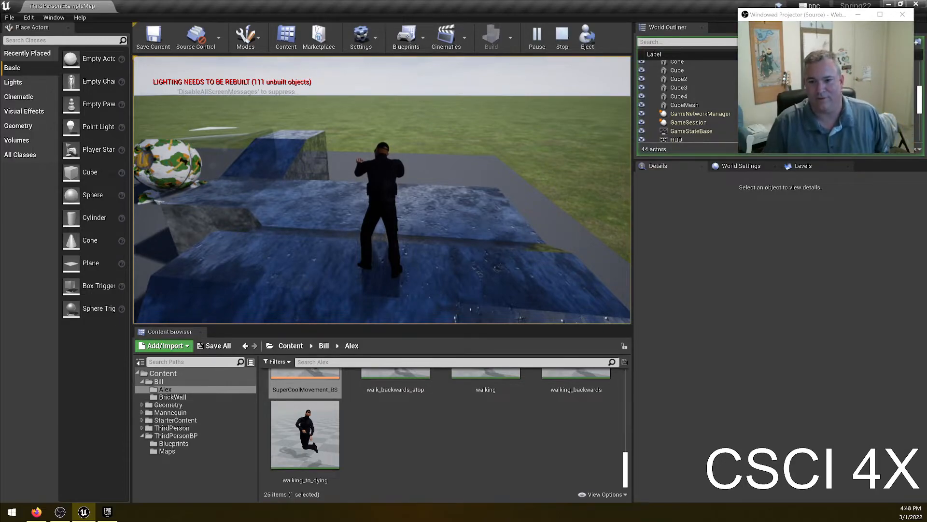
key(w)
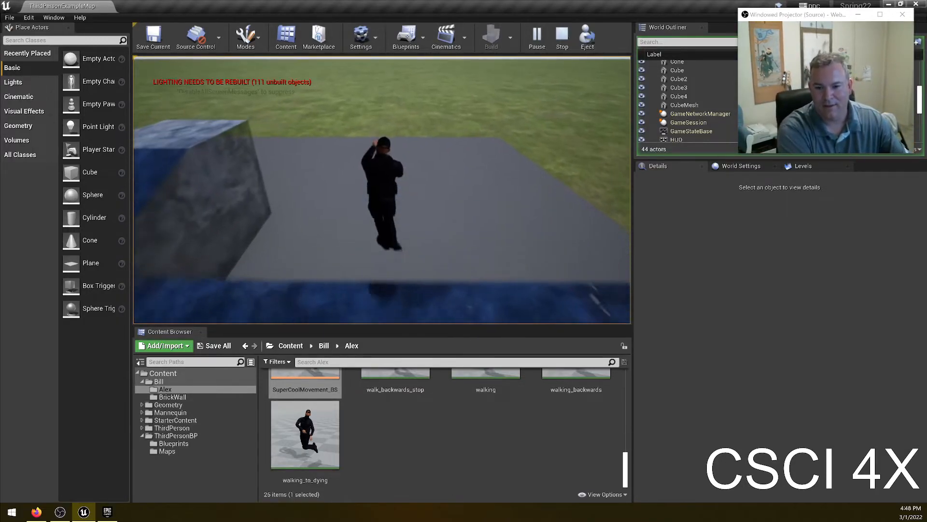
key(w)
key(w)
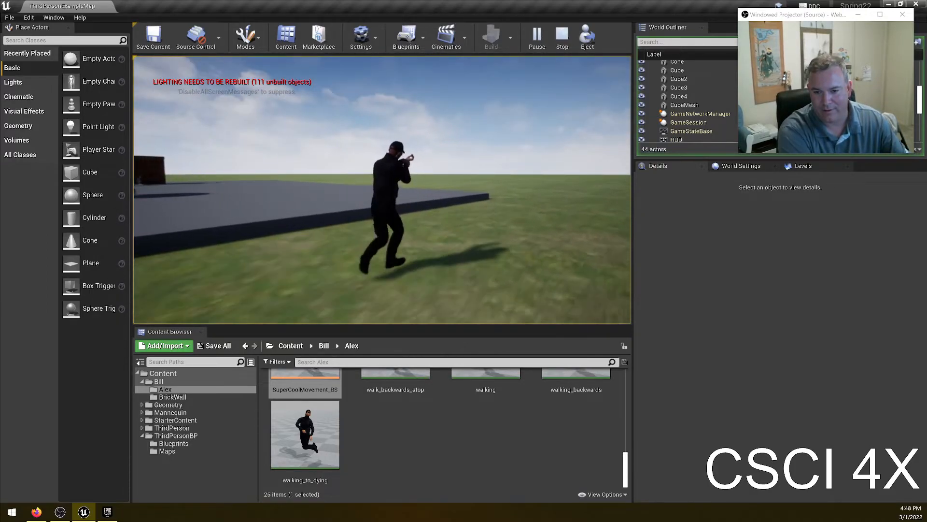
key(w)
key(space)
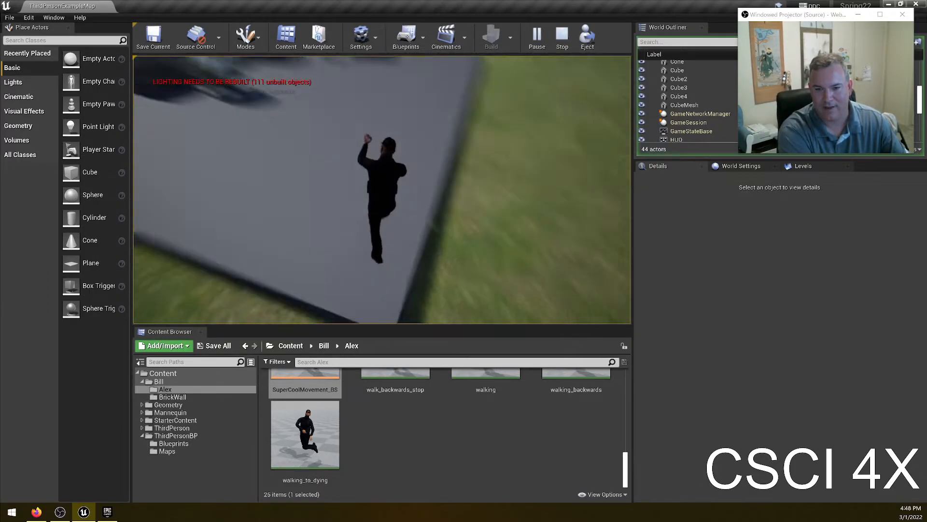
key(w)
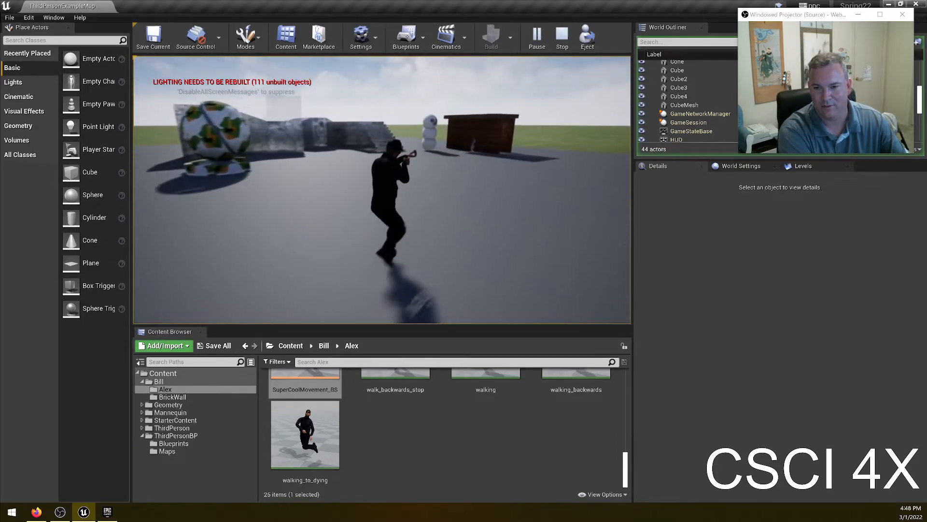
key(w)
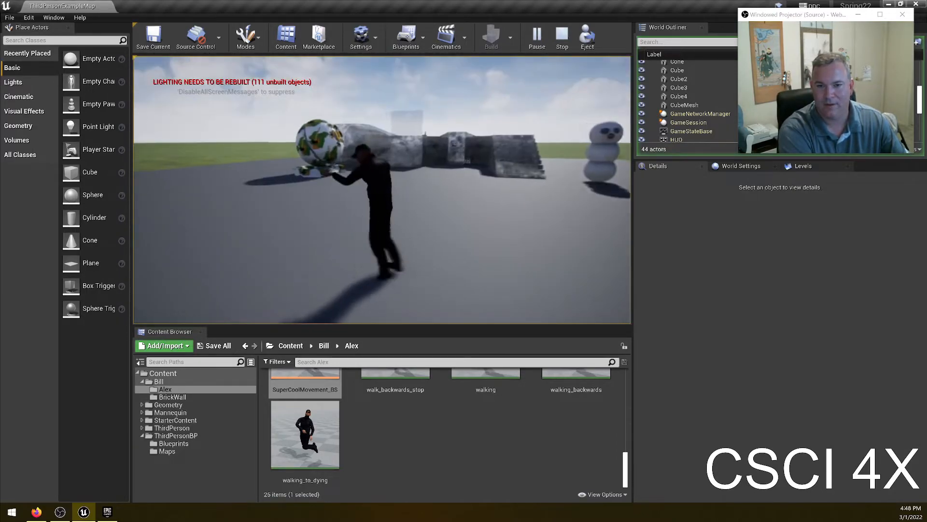
key(w)
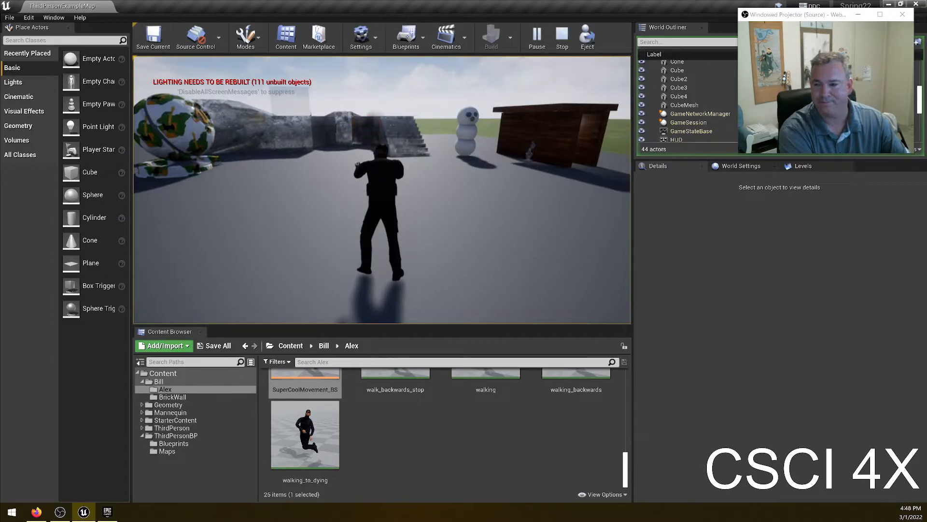
key(Escape)
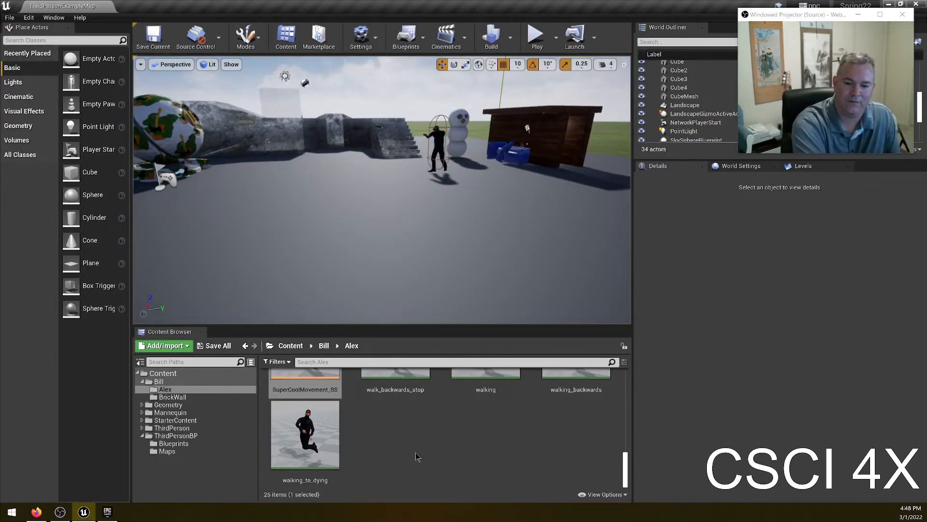
scroll(483, 434, up, 5)
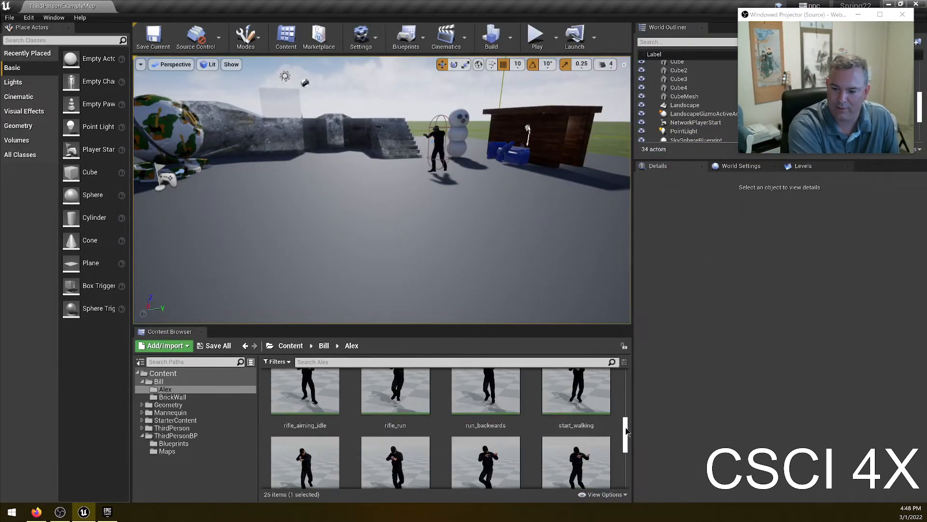
drag(626, 431, 625, 385)
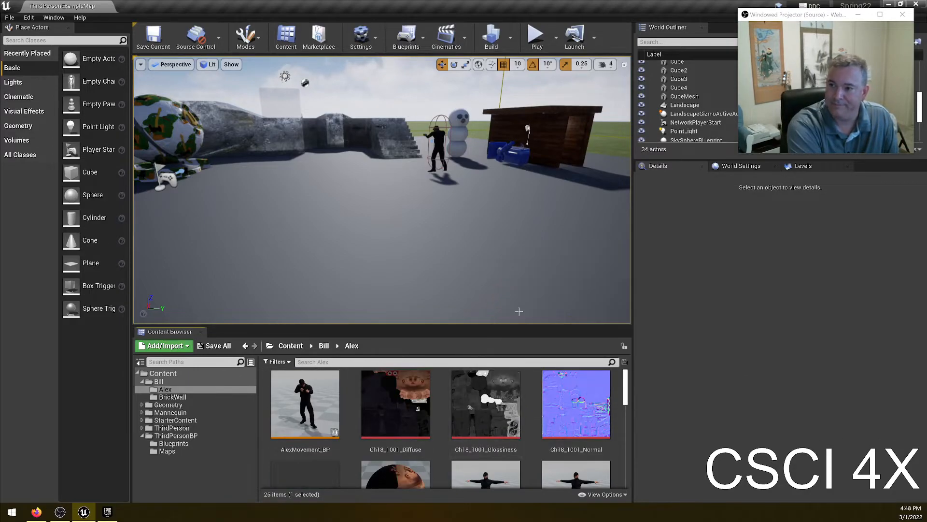
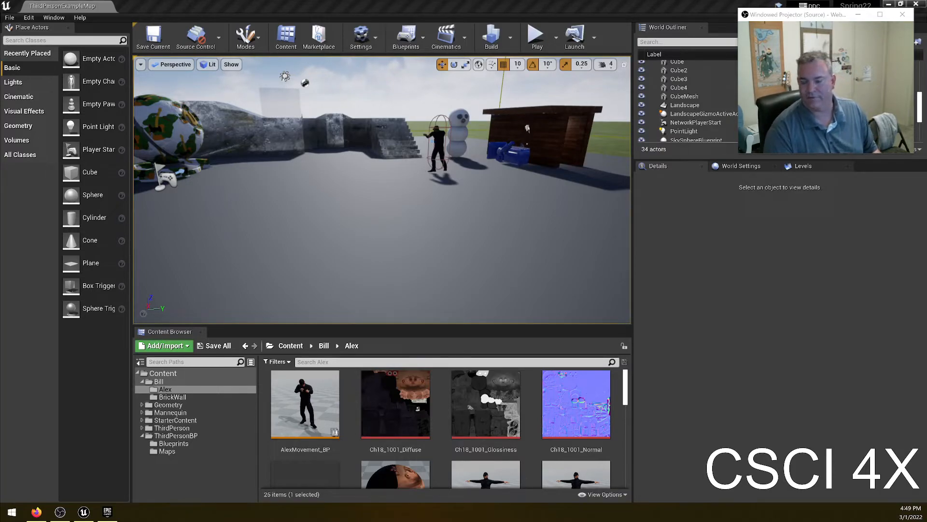
- Scroll through the assets in the Alex content folder
scroll(501, 383, down, 8)
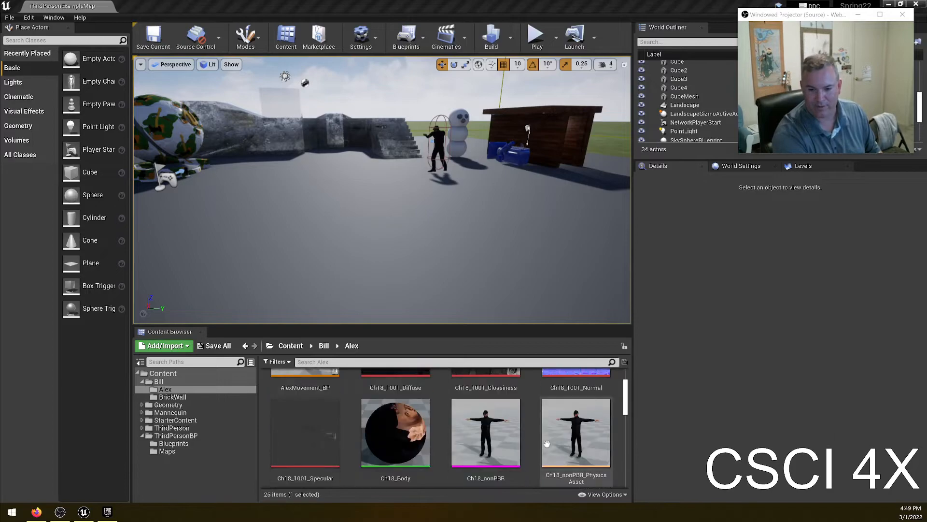
scroll(501, 384, down, 3)
scroll(531, 446, up, 5)
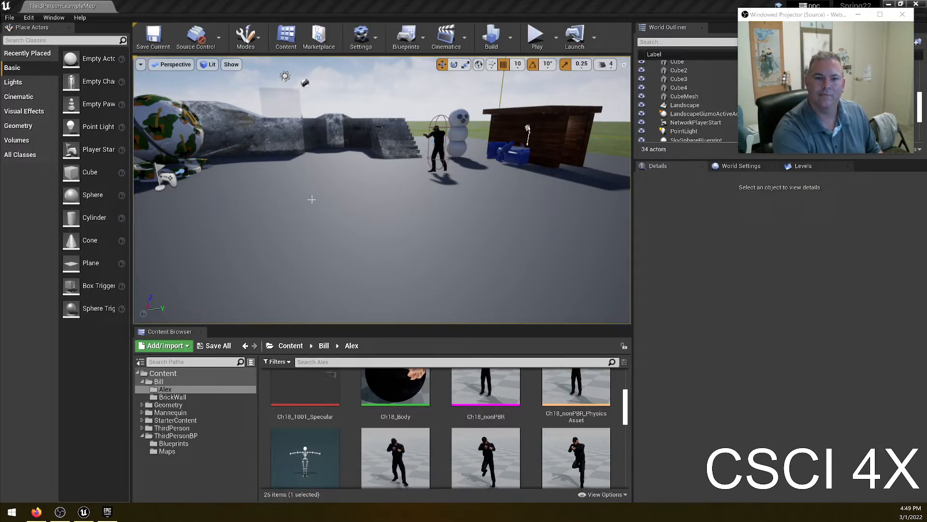
click(206, 475)
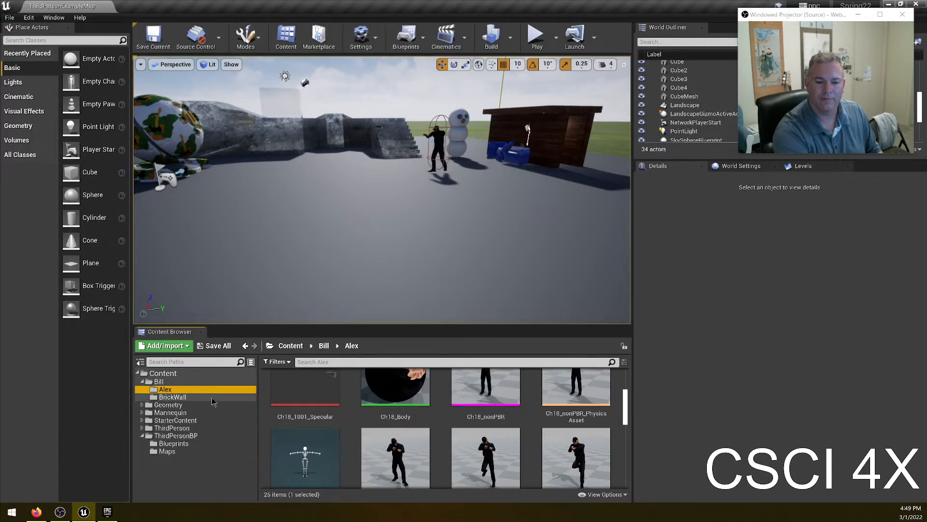
scroll(601, 389, up, 3)
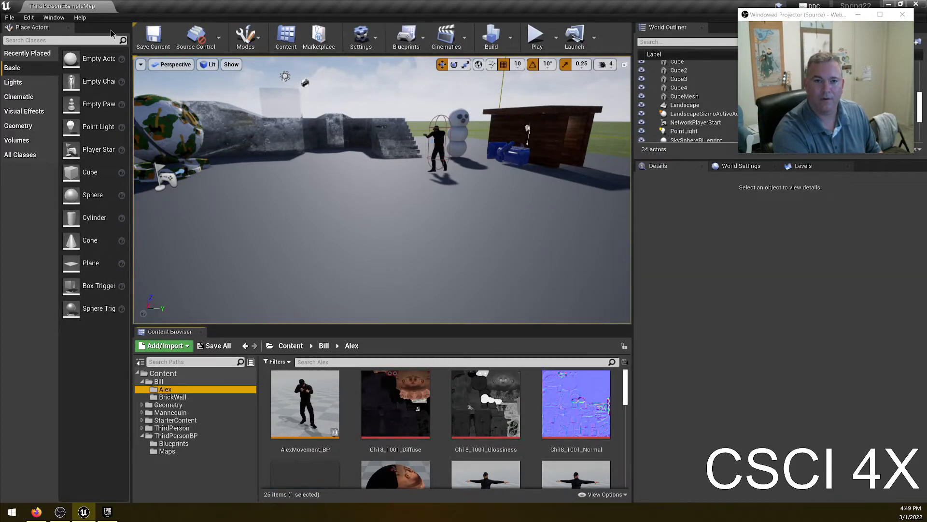
- Switch to the web browser, search for mixamo and open the Mixamo website
click(159, 36)
drag(106, 10, 101, 100)
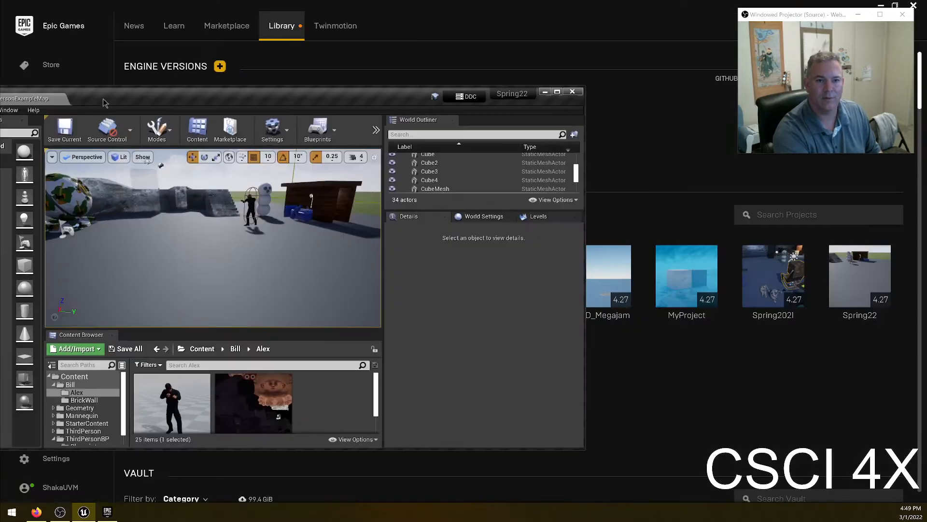
click(573, 93)
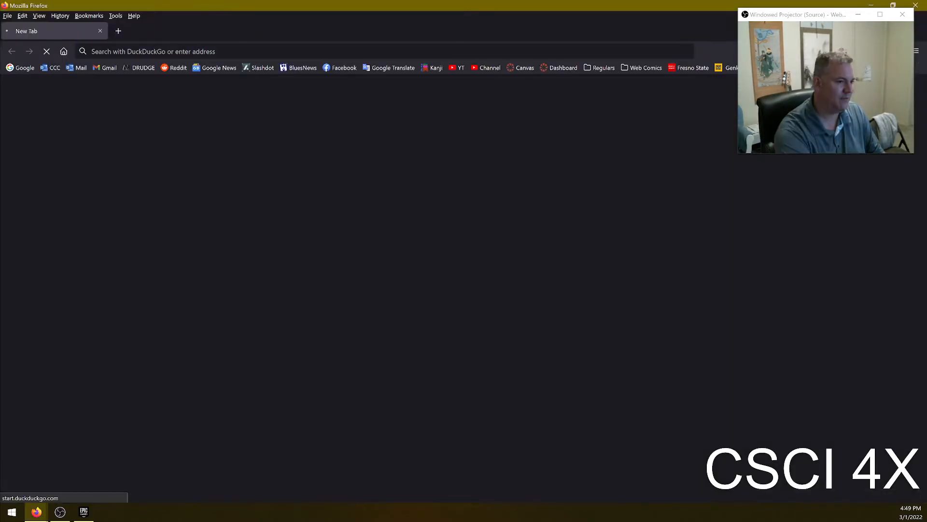
text(mixamo)
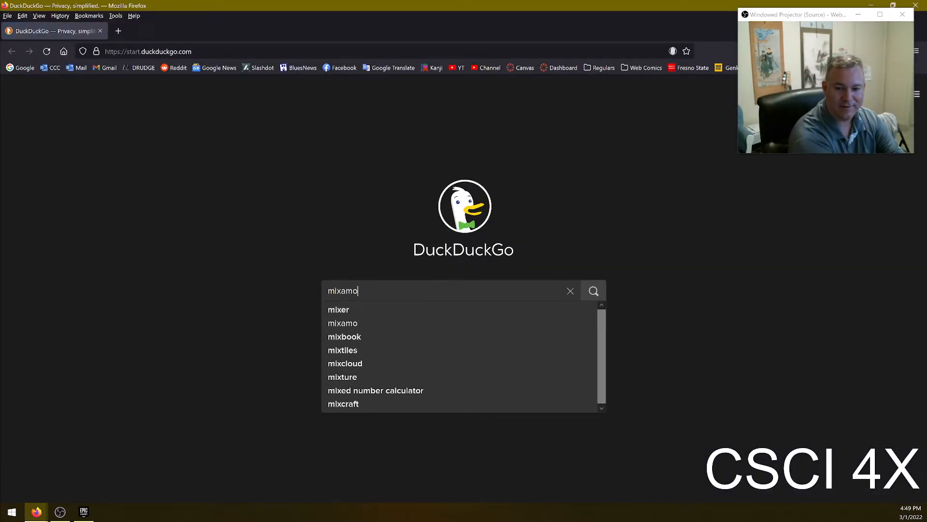
key(Return)
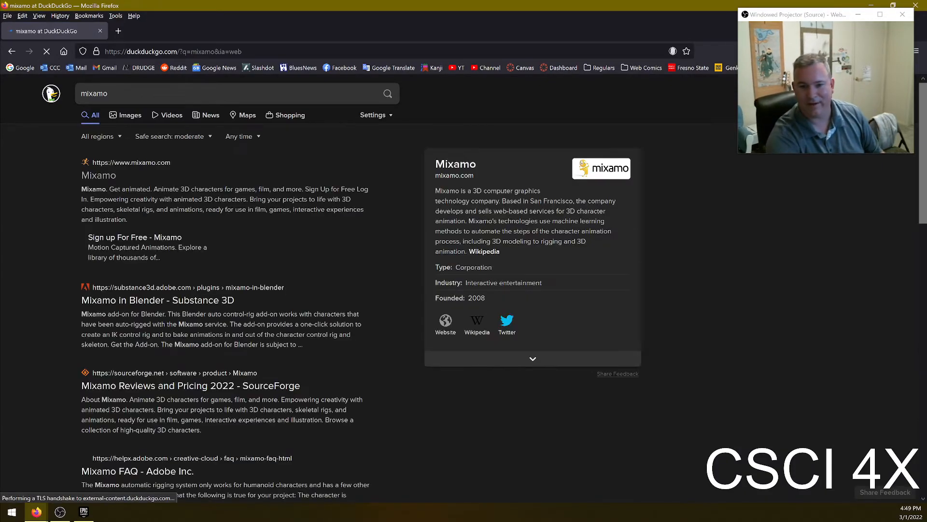
click(90, 185)
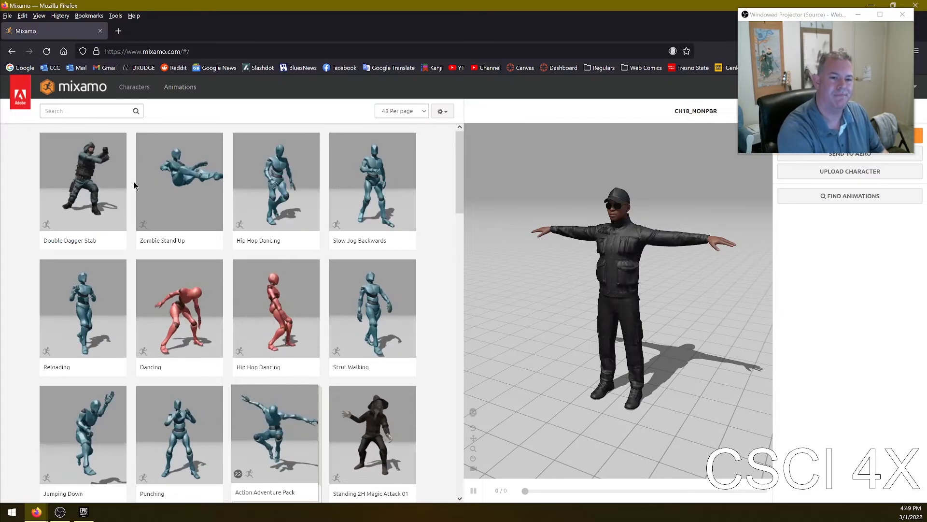
- Preview the Double Dagger Stab, Strut Walking and Hip Hop Dancing animations on the character, then close the tab
click(108, 174)
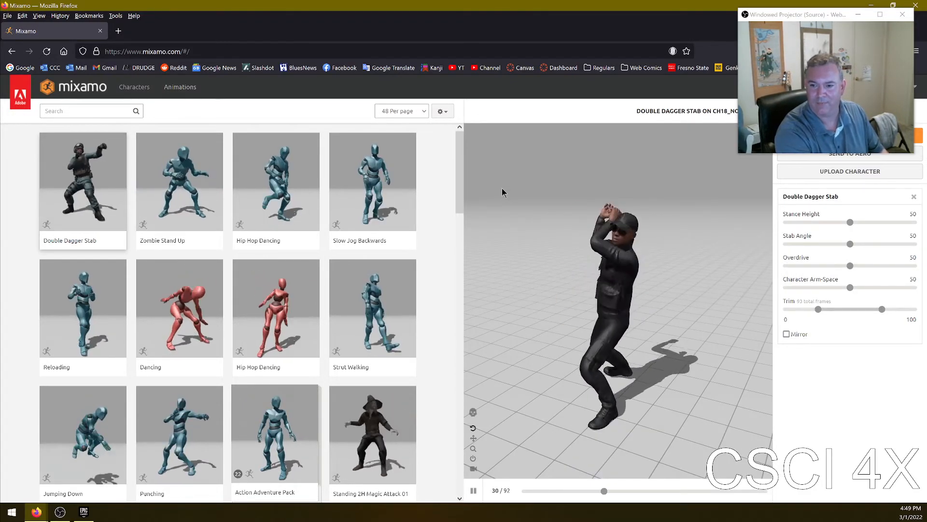
click(367, 302)
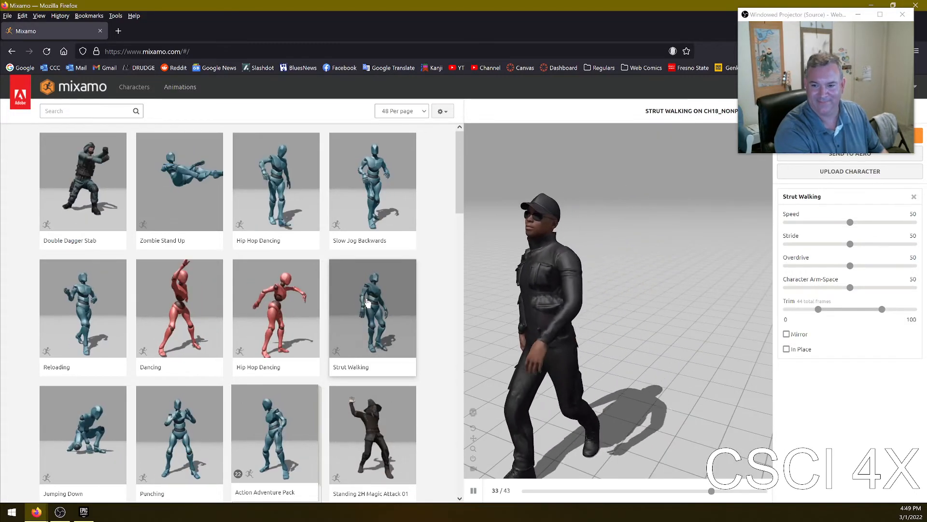
click(275, 341)
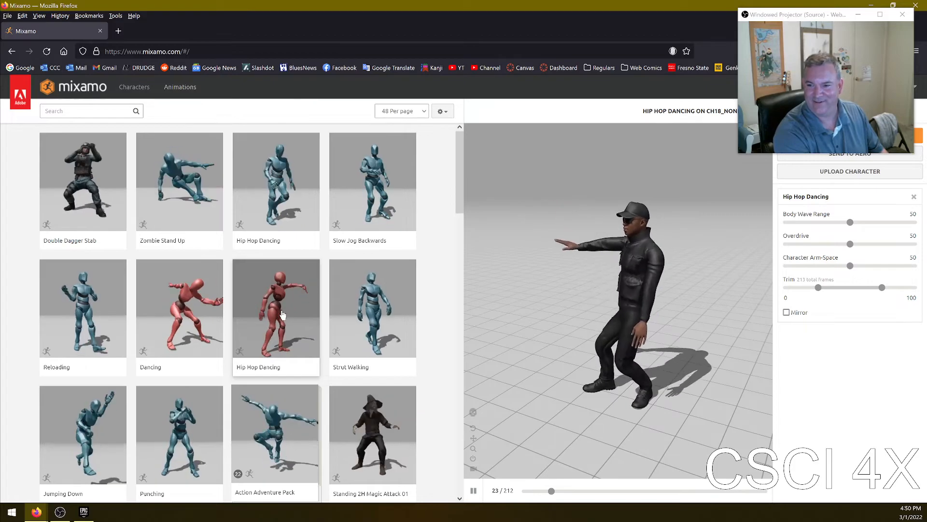
click(100, 31)
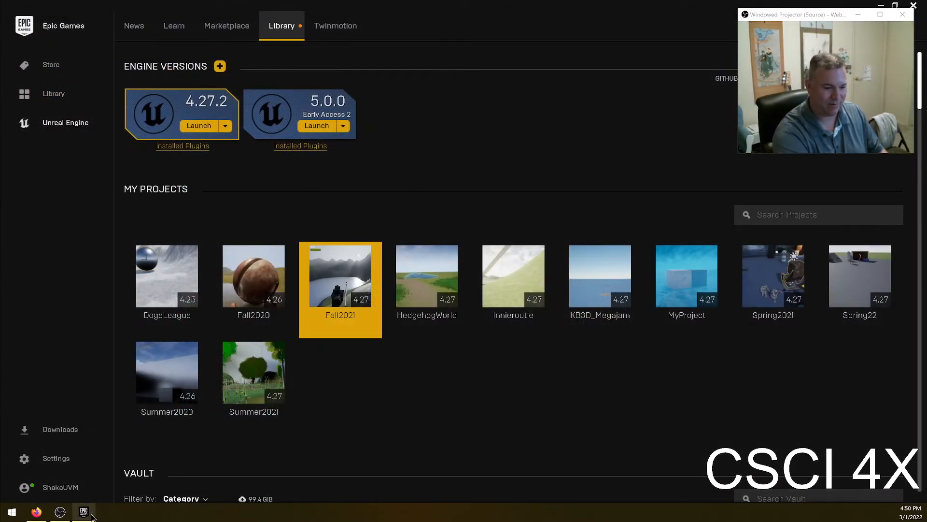
- Return to the Spring22 Unreal editor, maximize it and open AlexMovement_BP
mouse_move(92, 515)
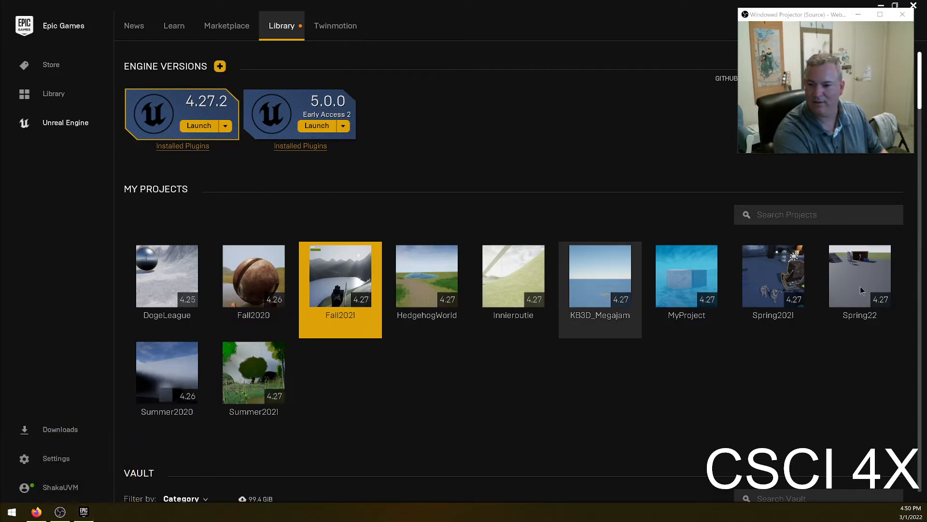
click(848, 269)
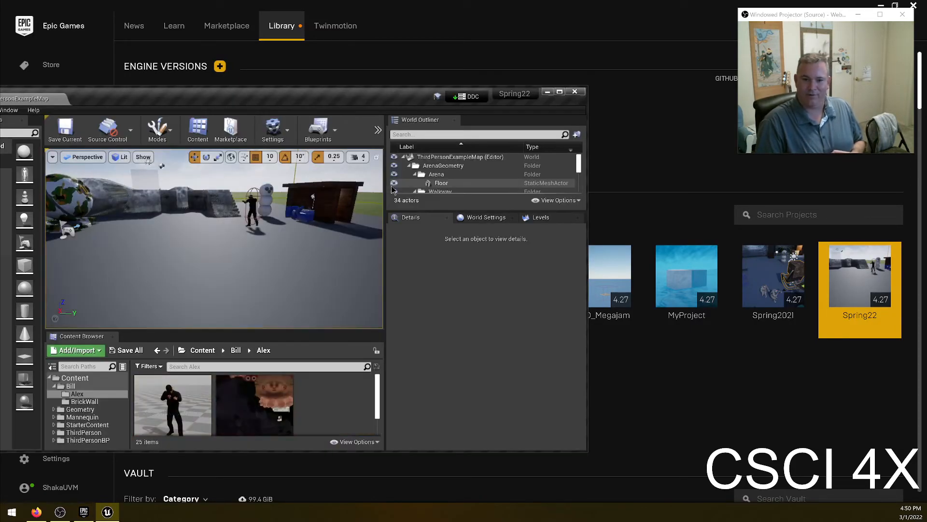
click(560, 93)
scroll(338, 427, down, 1)
scroll(338, 427, up, 1)
double_click(328, 420)
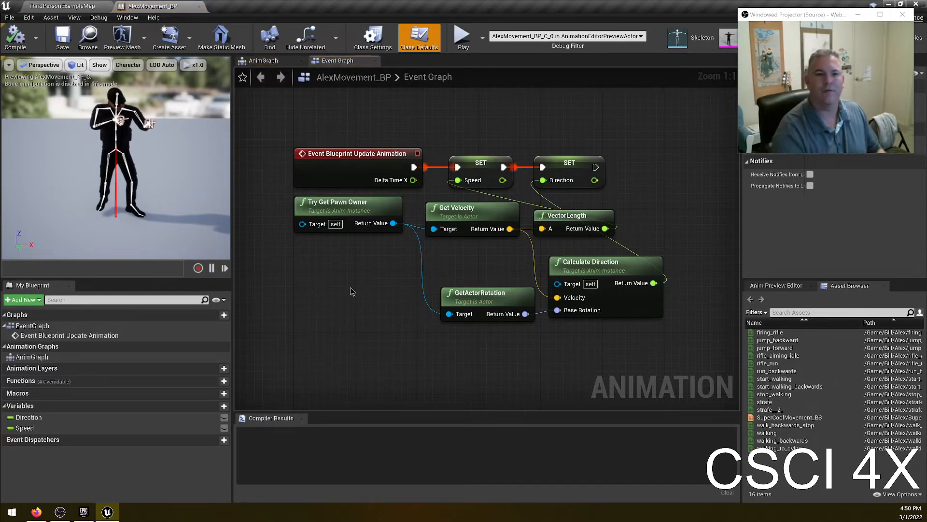
- Open the ThirdPersonCharacter blueprint's Event Graph from the ThirdPersonBP Blueprints folder
click(62, 6)
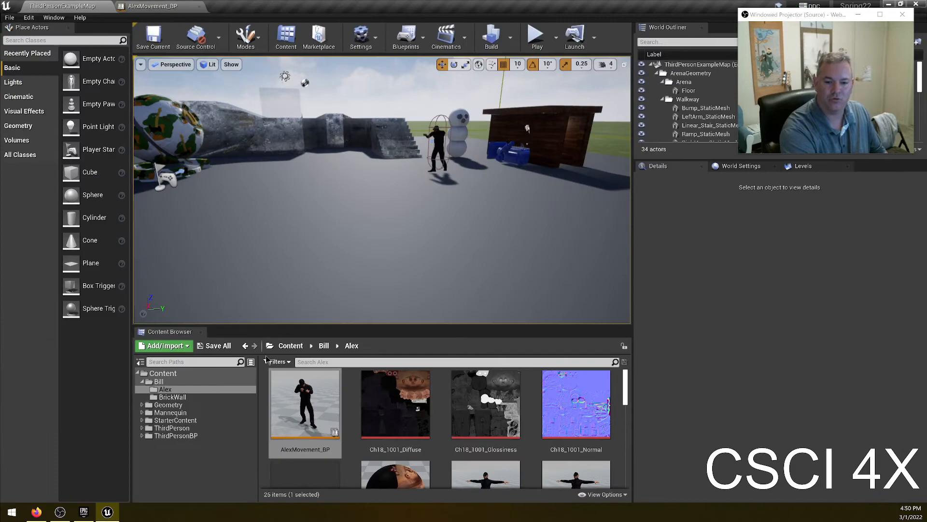
click(172, 428)
double_click(305, 403)
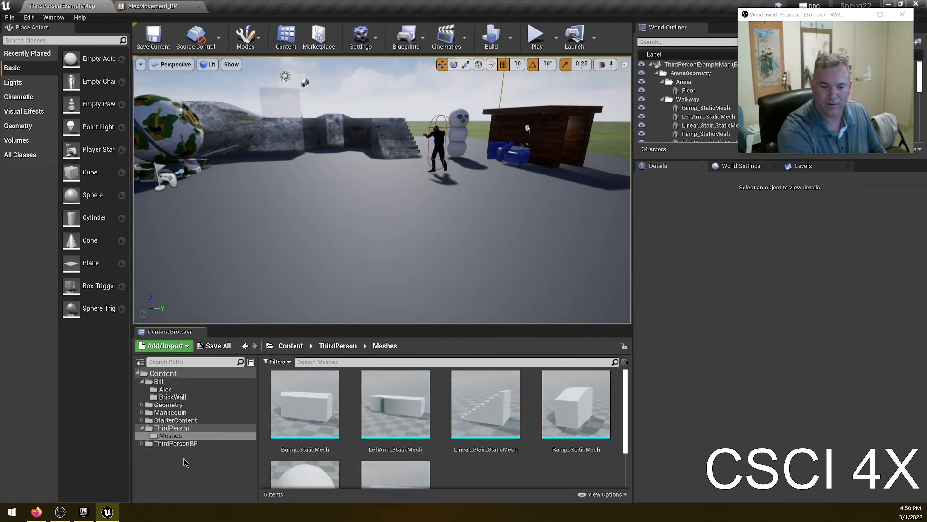
click(176, 443)
double_click(300, 401)
click(296, 405)
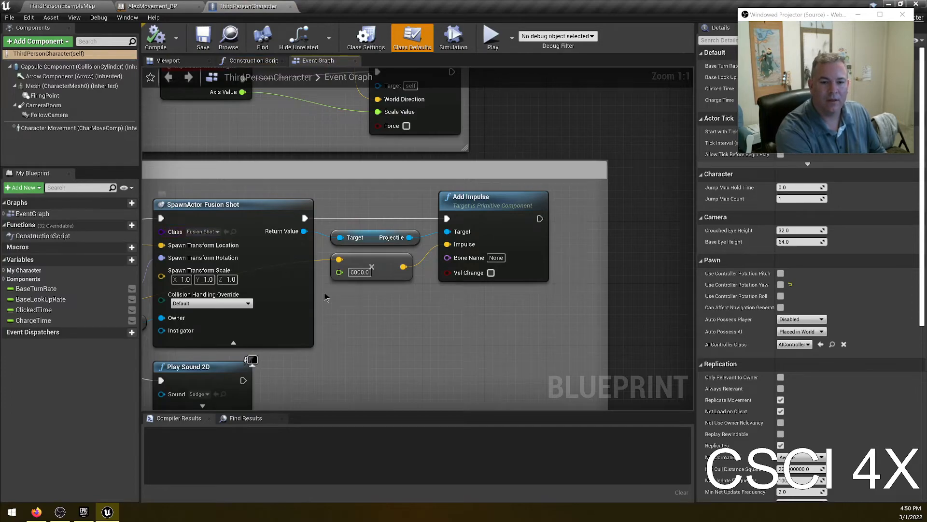
right_drag(325, 297, 636, 296)
right_drag(400, 378, 606, 368)
right_drag(437, 361, 440, 380)
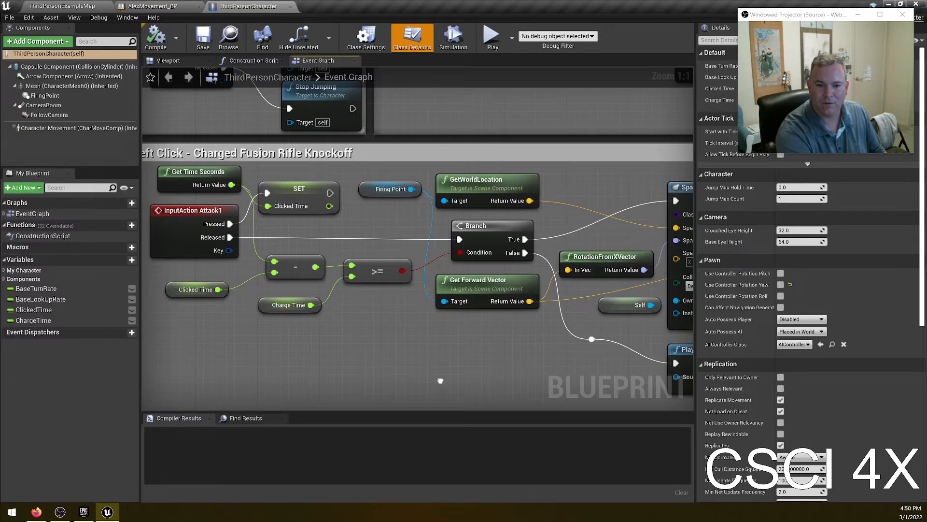
- Widen the Left Click - Charged Fusion Rifle Knockoff comment and move the Get Time Seconds, InputAction Attack1 and SET nodes left
scroll(440, 381, down, 3)
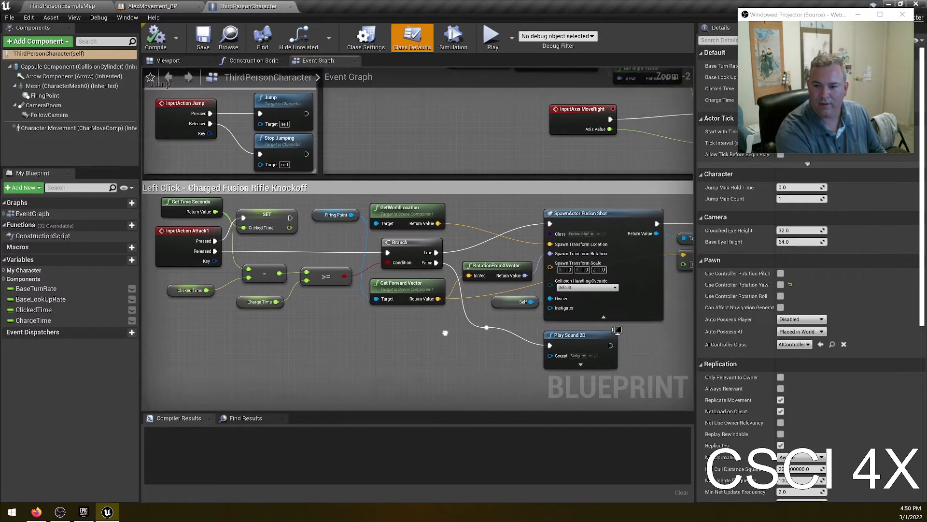
right_drag(505, 338, 479, 314)
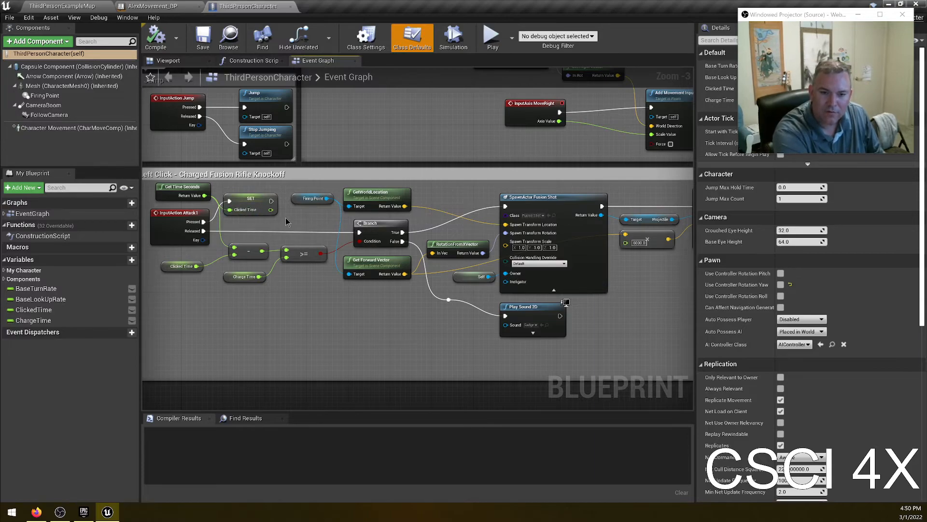
right_drag(305, 217, 358, 255)
right_drag(332, 351, 399, 314)
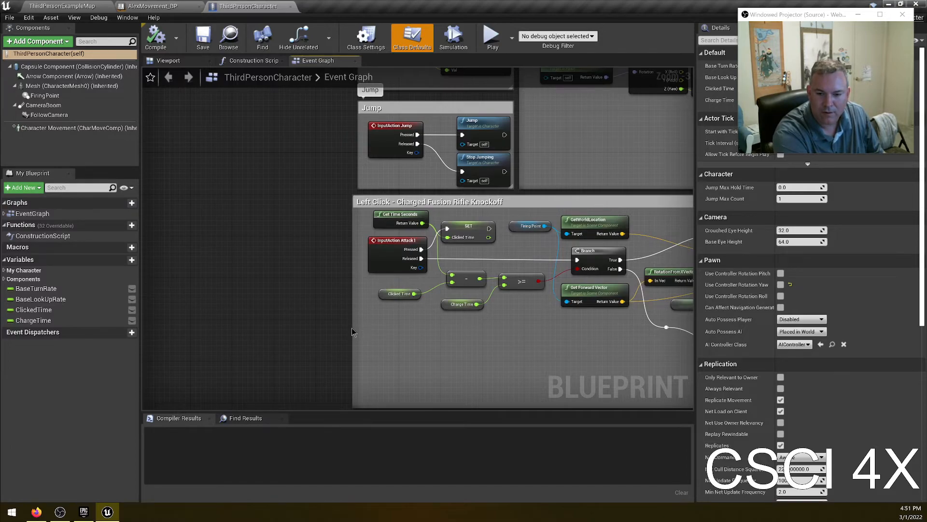
drag(355, 328, 218, 328)
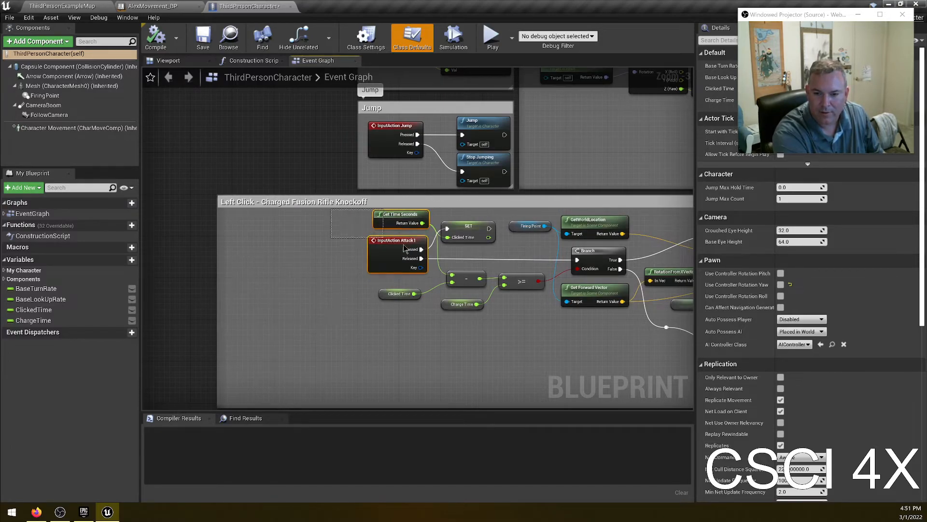
drag(391, 241, 468, 256)
drag(453, 225, 317, 231)
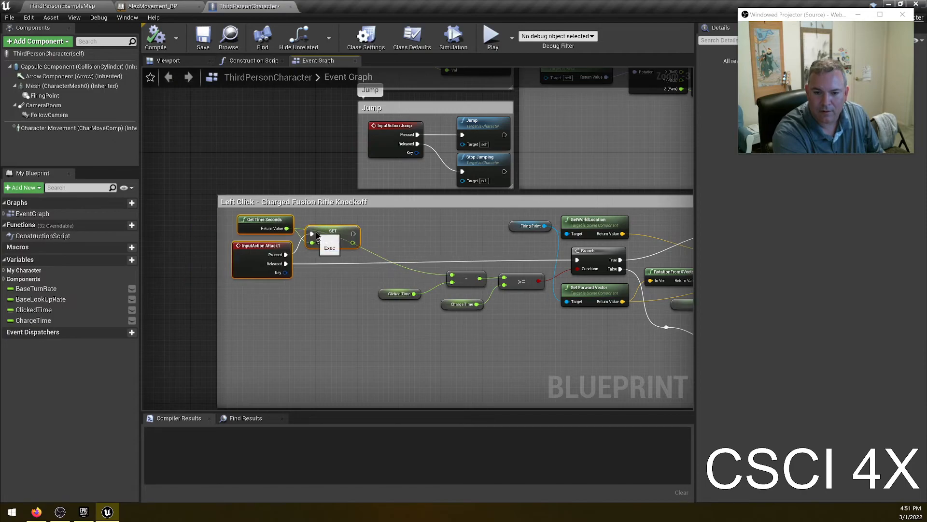
click(418, 325)
- Add a new Boolean variable named Aiming to the character and make it instance editable
scroll(326, 287, up, 2)
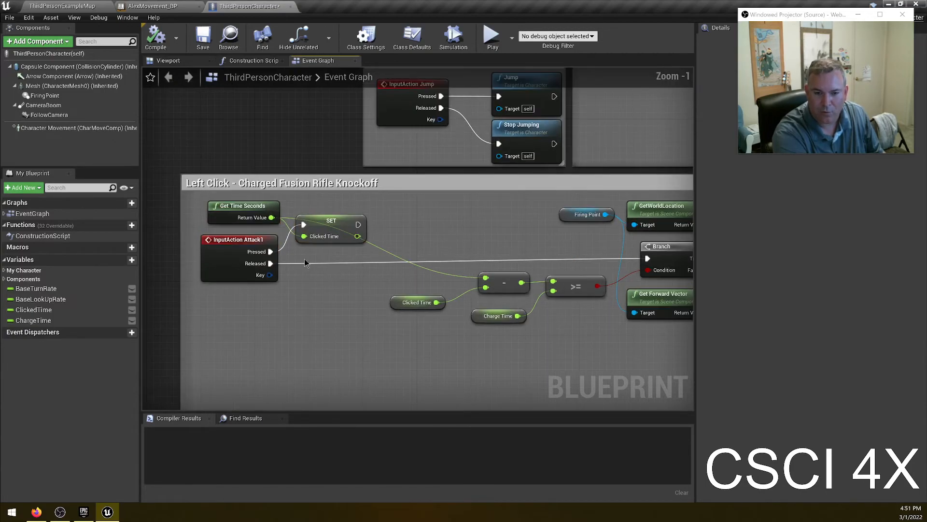
scroll(298, 267, up, 1)
drag(366, 220, 425, 220)
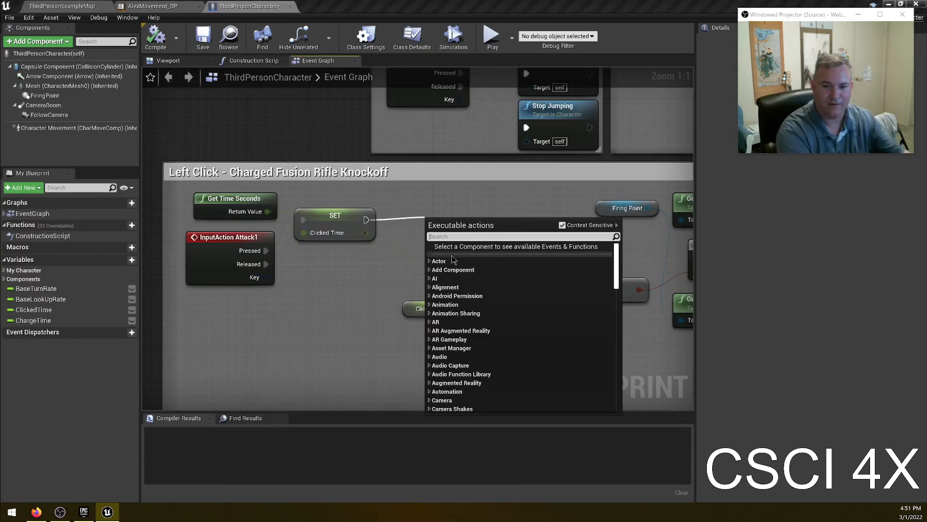
click(127, 260)
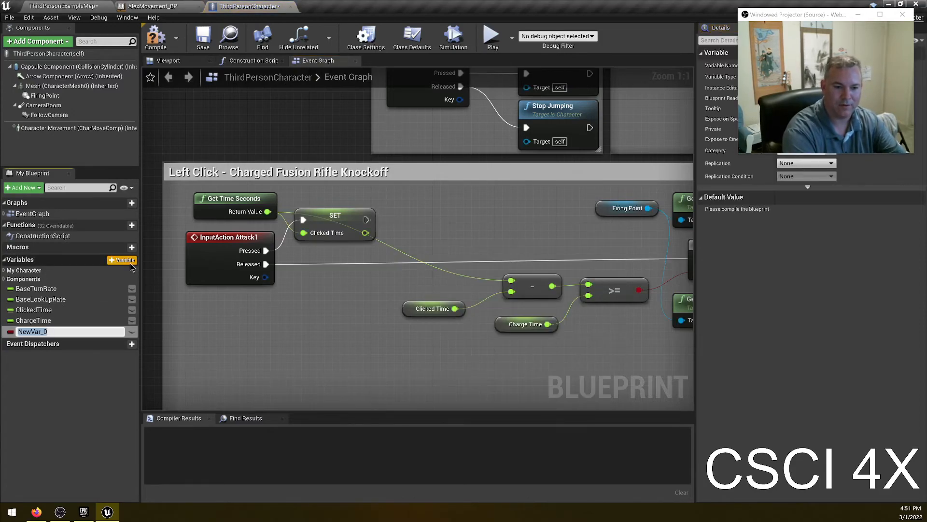
text(Aiming)
key(Return)
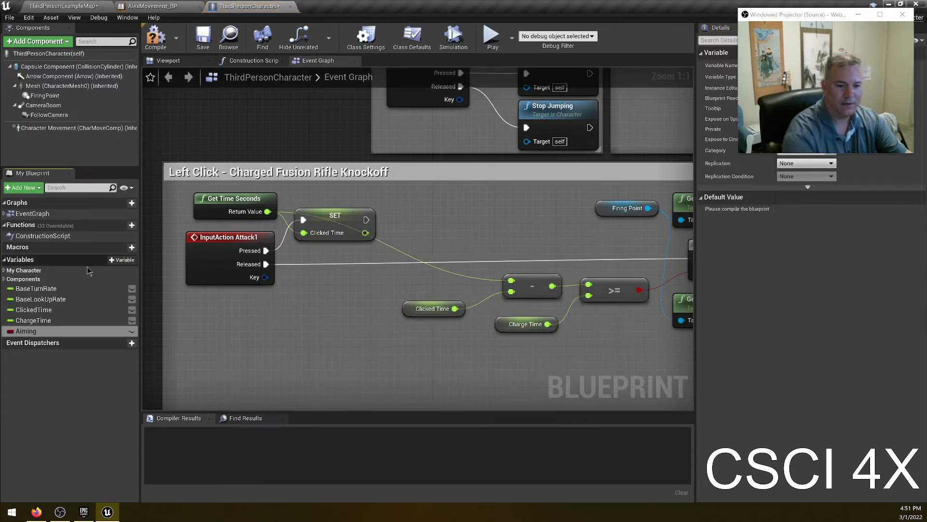
click(132, 331)
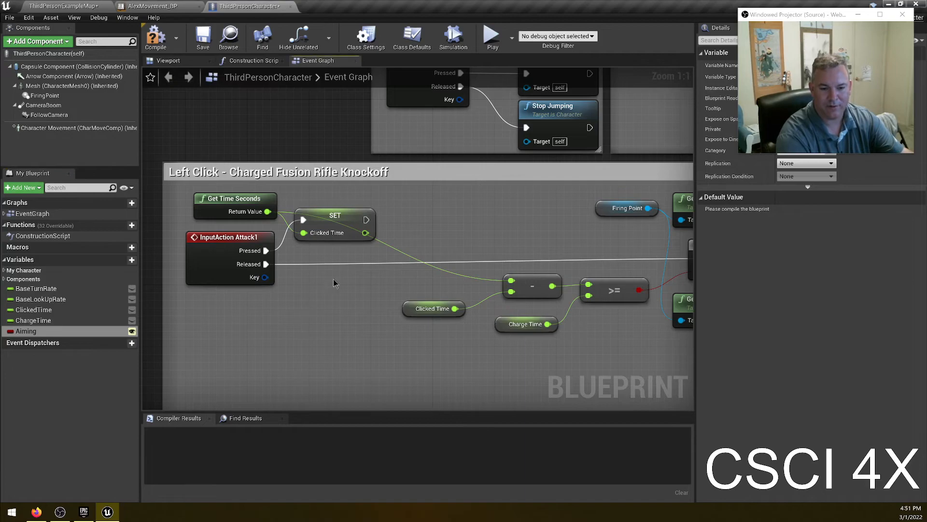
- Add a Set Aiming node after the Clicked Time SET on the Pressed path and set Aiming to true
drag(366, 220, 397, 220)
click(322, 340)
click(61, 333)
drag(61, 333, 419, 240)
click(435, 243)
drag(366, 220, 428, 228)
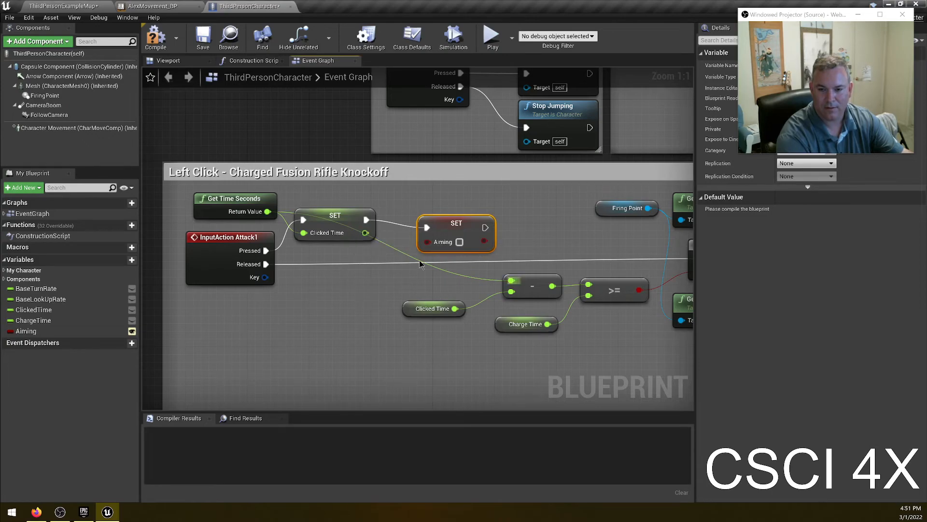
click(459, 243)
drag(453, 220, 439, 213)
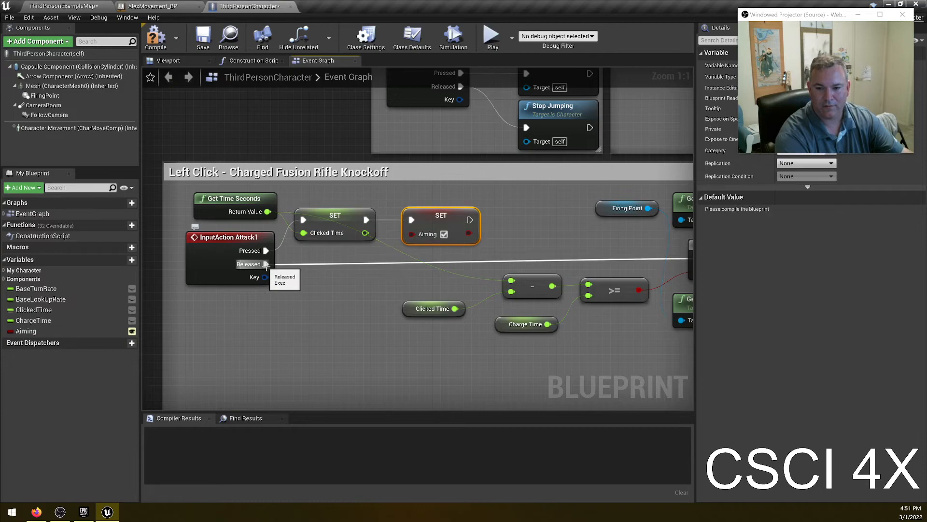
- Insert a Set Aiming node with Aiming false between the Attack1 Released pin and the Branch node
alt+drag(26, 331, 334, 268)
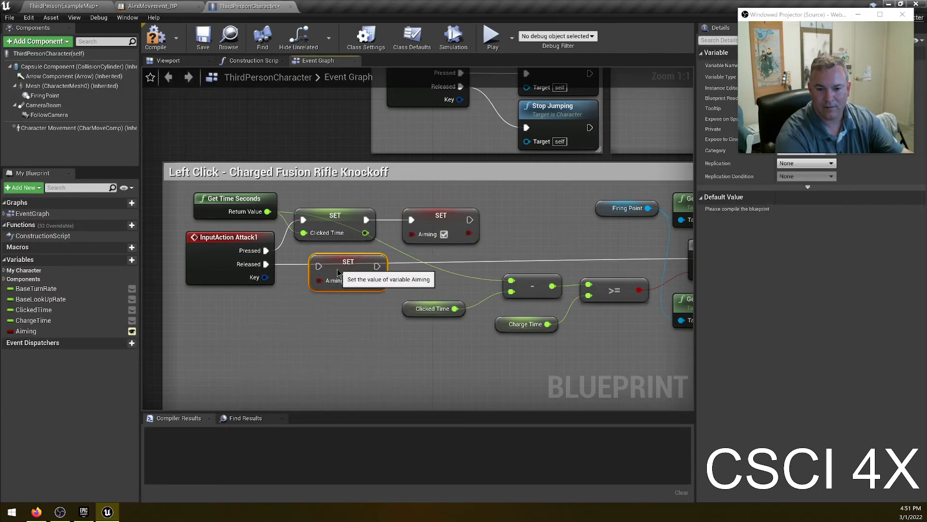
drag(266, 264, 313, 273)
right_drag(391, 277, 320, 287)
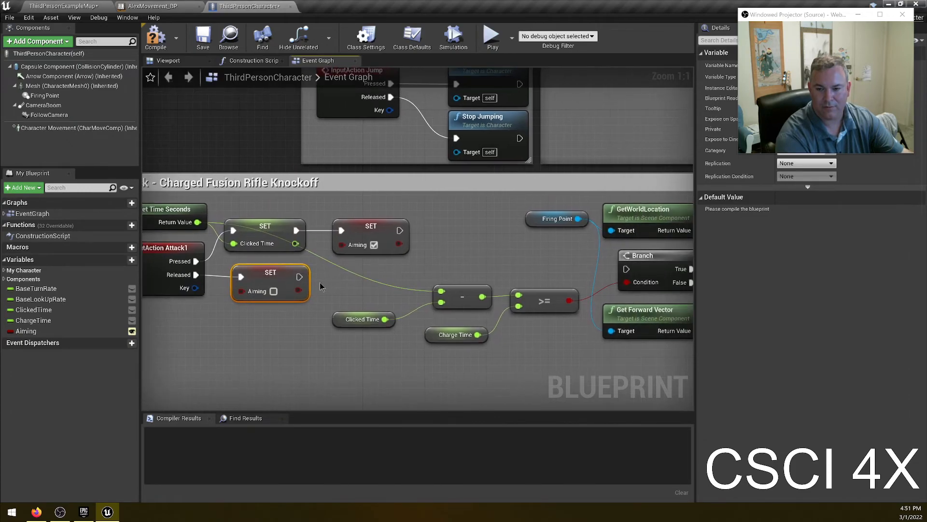
drag(299, 276, 624, 271)
right_drag(166, 371, 247, 368)
drag(237, 329, 333, 285)
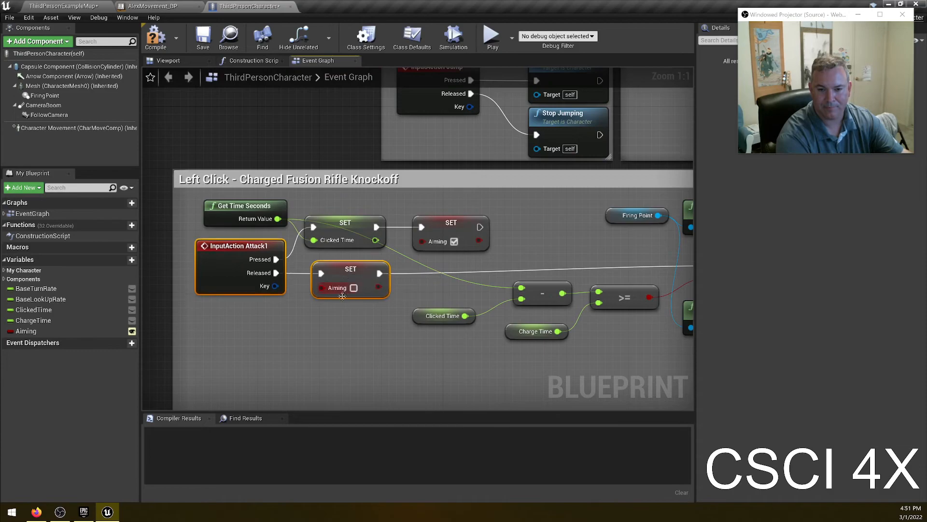
- Compile and save the ThirdPersonCharacter blueprint
click(347, 341)
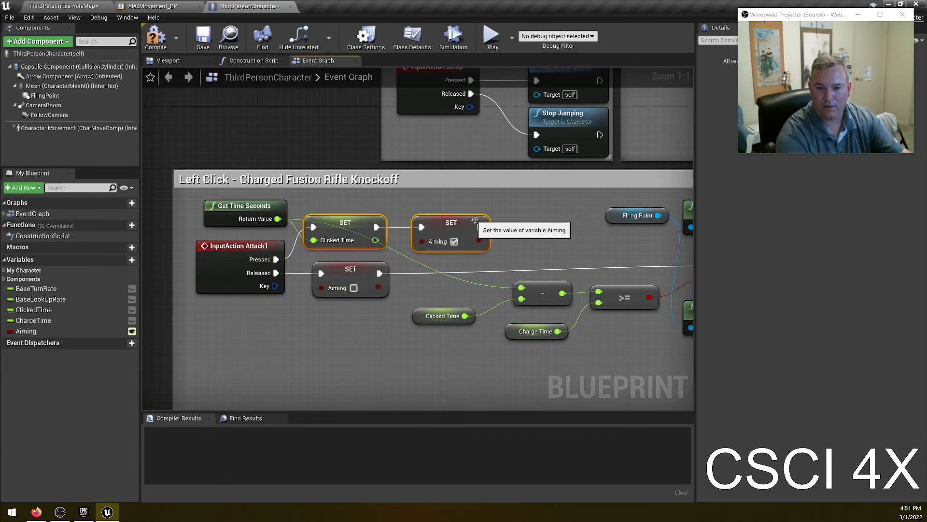
right_drag(543, 248, 514, 236)
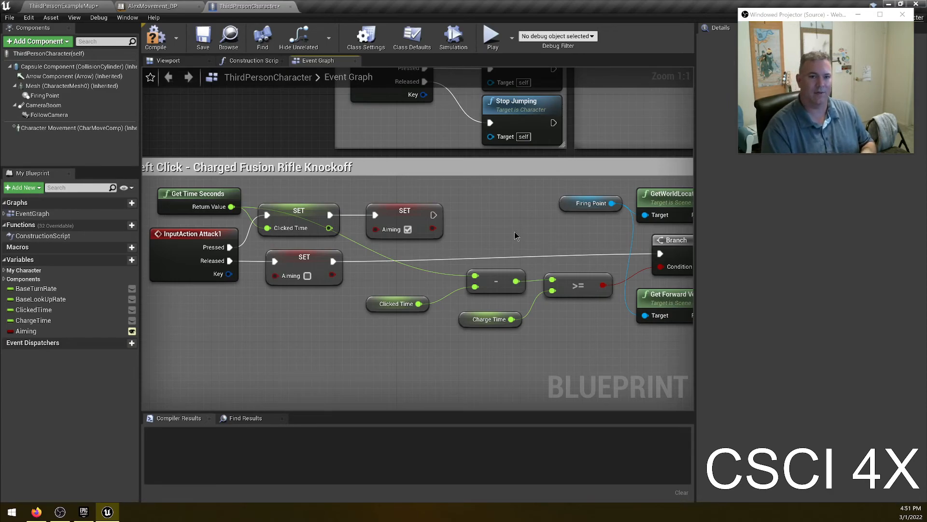
click(156, 37)
click(203, 37)
- Examine the animation blueprint's Event Graph and AnimGraph, then return to the character's Left Click logic
click(153, 6)
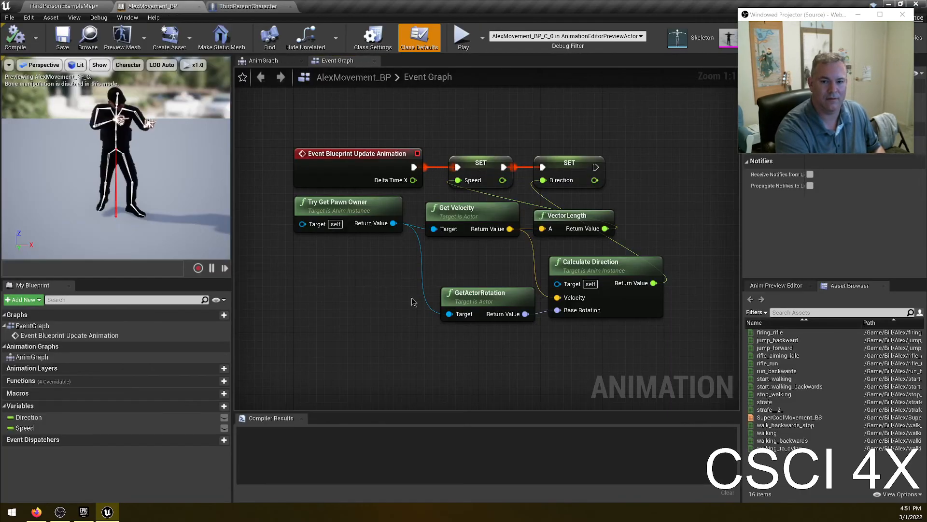
right_drag(408, 339, 346, 342)
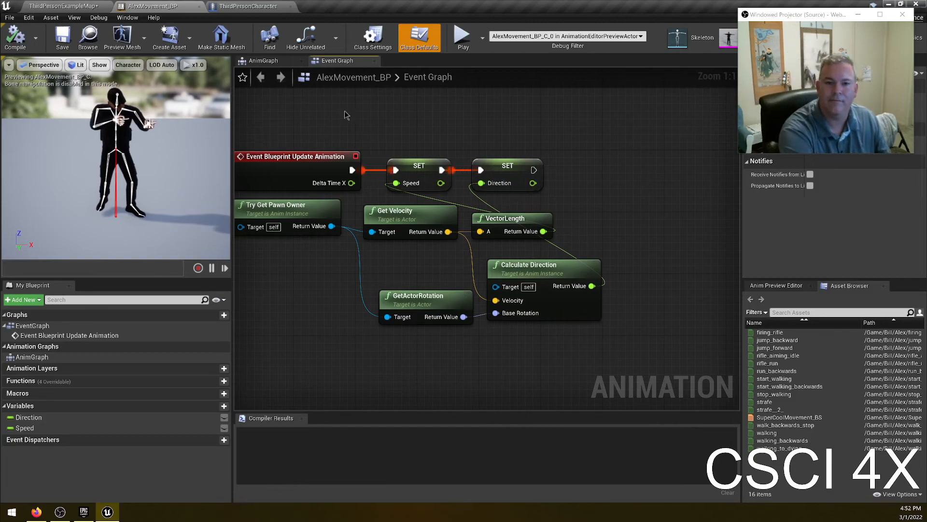
click(268, 60)
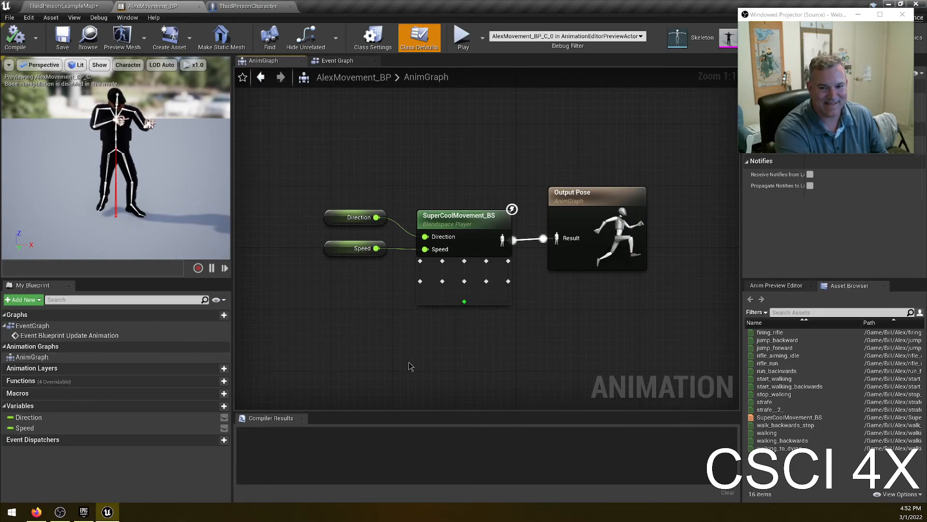
right_drag(410, 366, 373, 363)
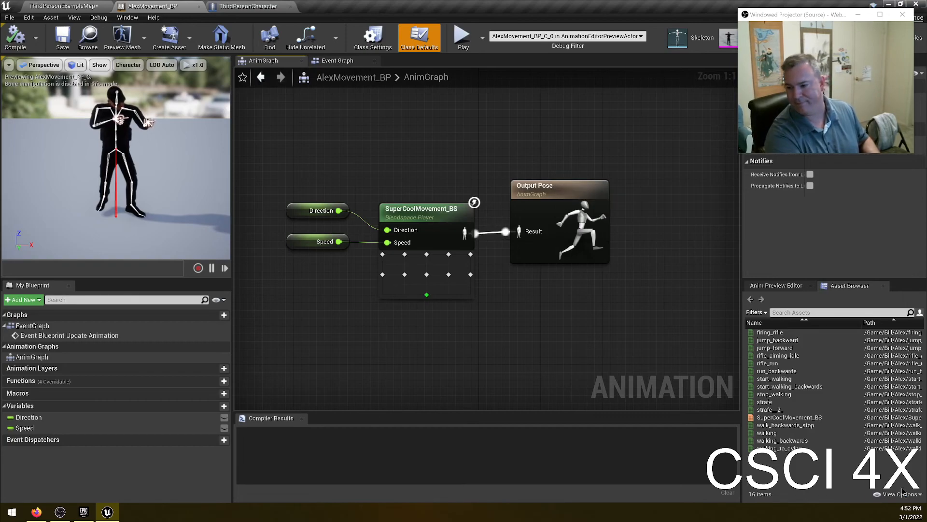
click(245, 7)
right_drag(331, 346, 365, 341)
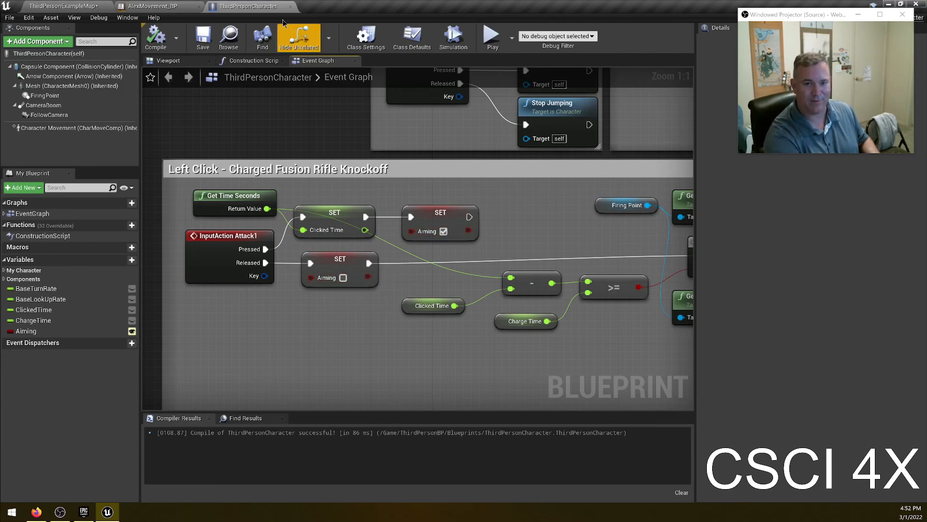
- Switch back to the animation blueprint's AnimGraph and select all of its nodes
click(149, 7)
key(ctrl+a)
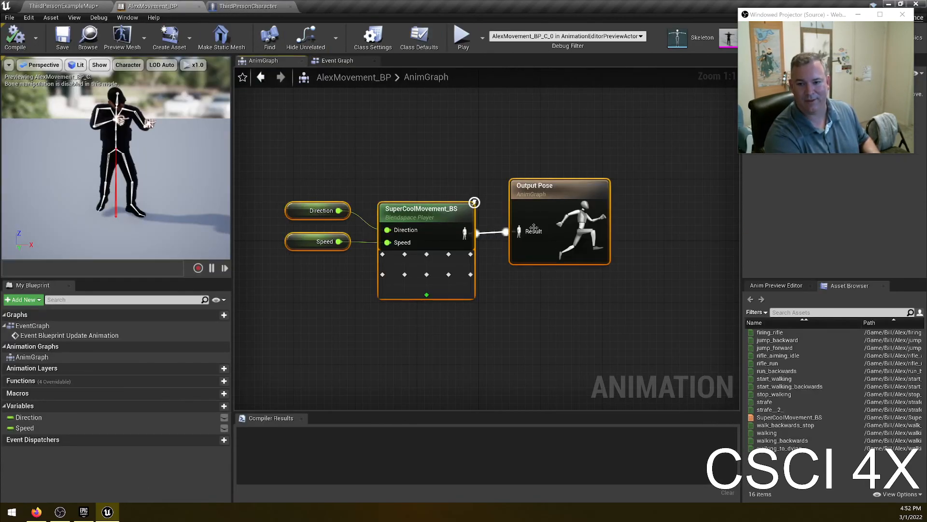